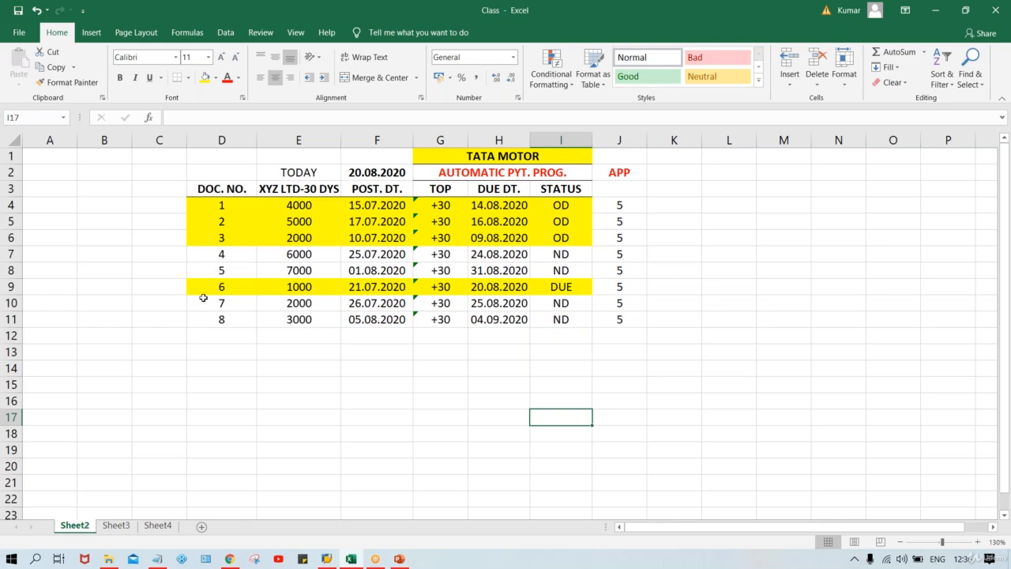
# Delete the contents of document 8's row, cells D11 to J11, from the payment table on Sheet2
pyautogui.moveTo(214, 318); pyautogui.dragTo(620, 319)
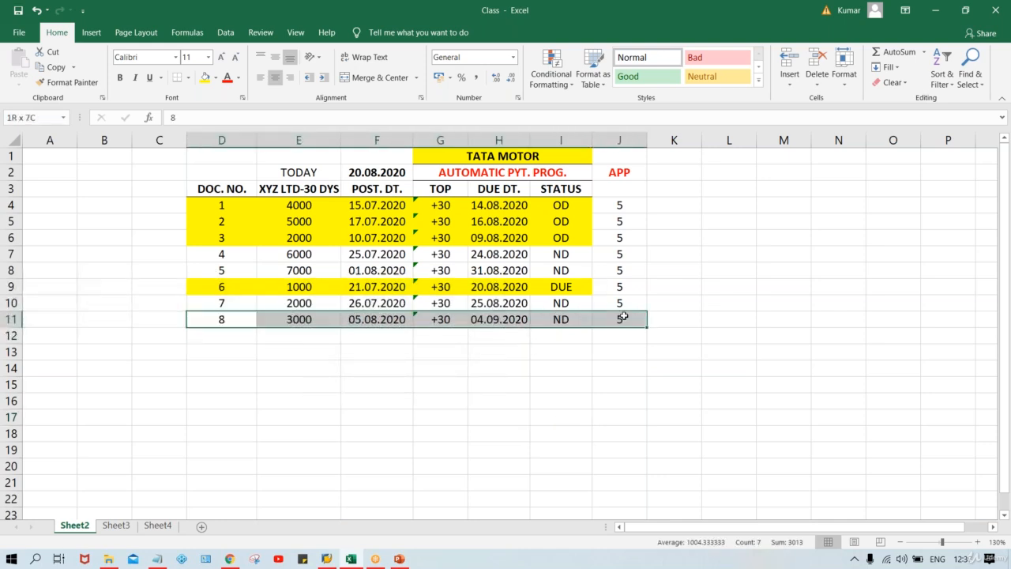
pyautogui.press('Delete')
pyautogui.click(540, 416)
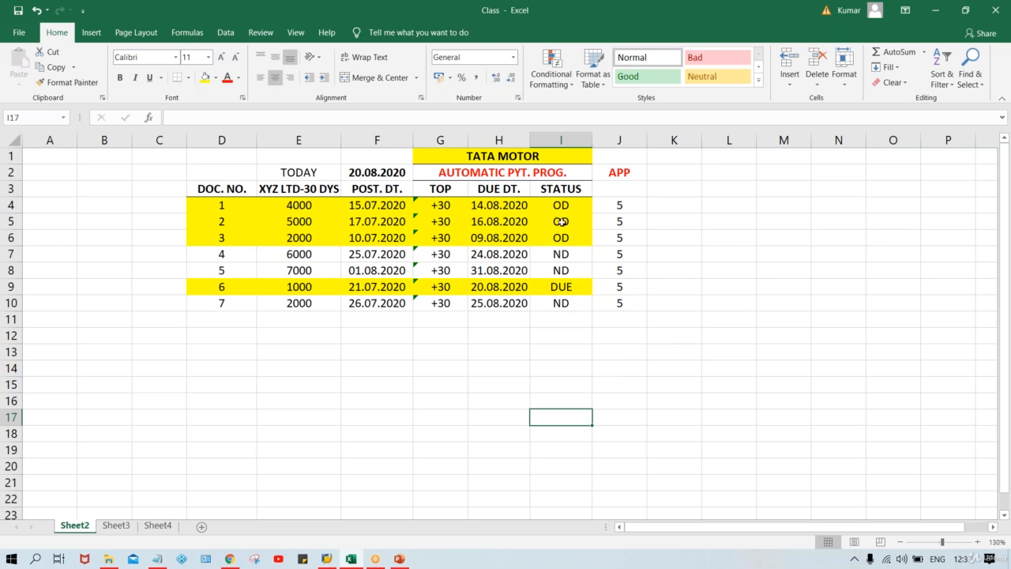
# Examine the status entries of the documents and compare the posting and due dates of documents 1 to 3
pyautogui.moveTo(564, 207); pyautogui.dragTo(562, 239)
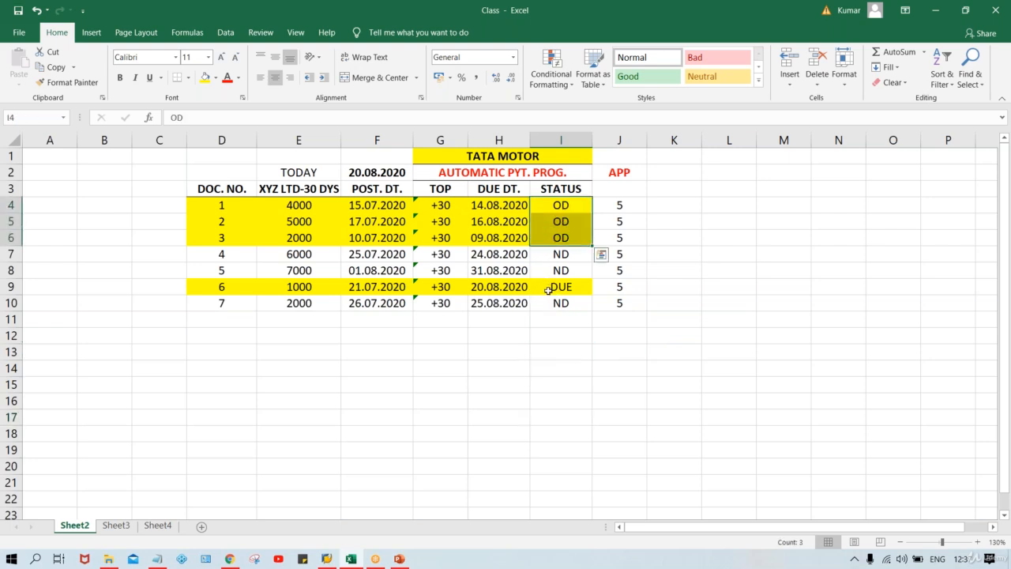
pyautogui.click(551, 287)
pyautogui.moveTo(560, 255); pyautogui.dragTo(560, 270)
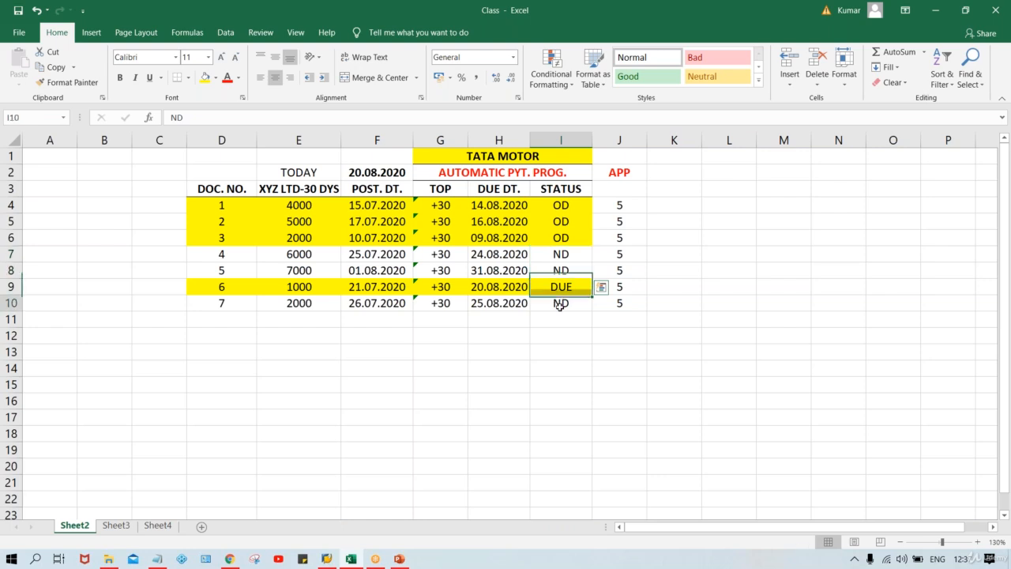
pyautogui.click(559, 305)
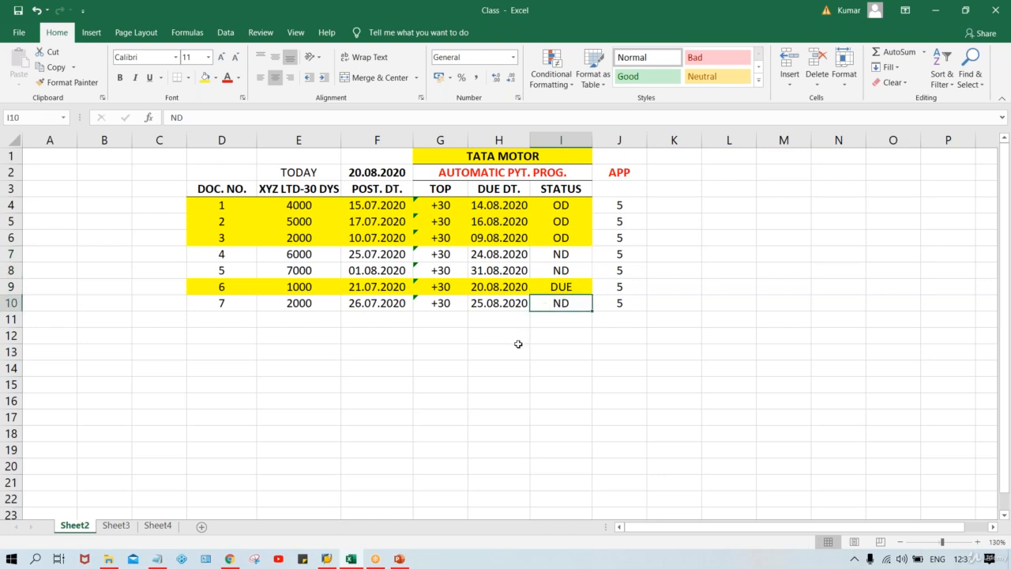
pyautogui.click(447, 191)
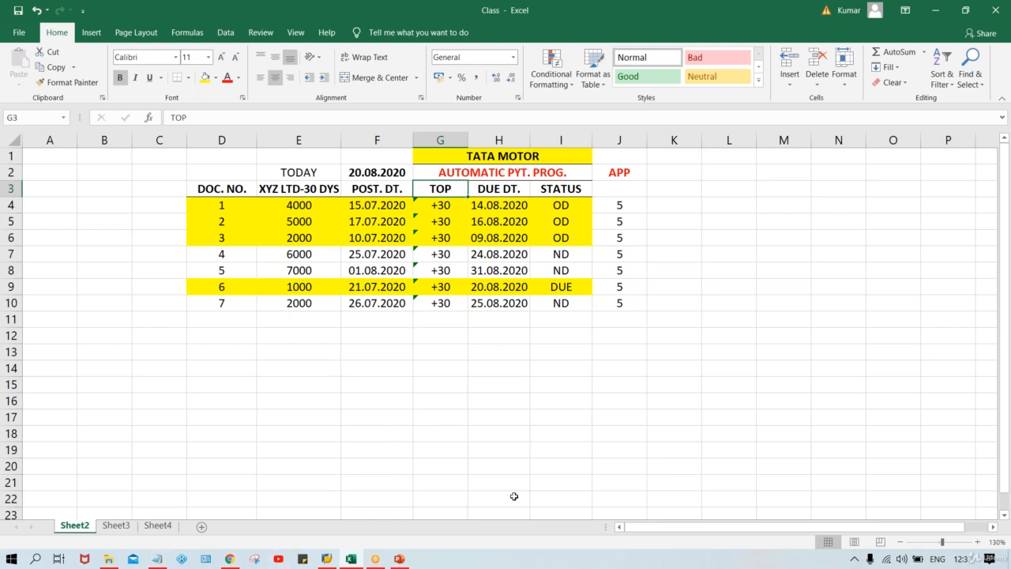
pyautogui.click(368, 207)
pyautogui.click(371, 227)
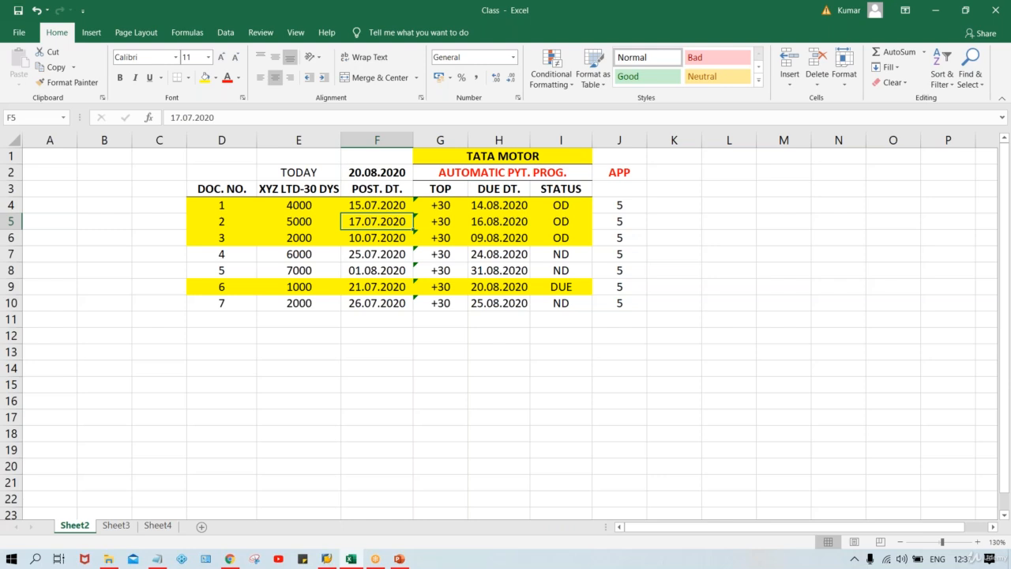
pyautogui.click(359, 205)
pyautogui.click(370, 223)
pyautogui.click(369, 244)
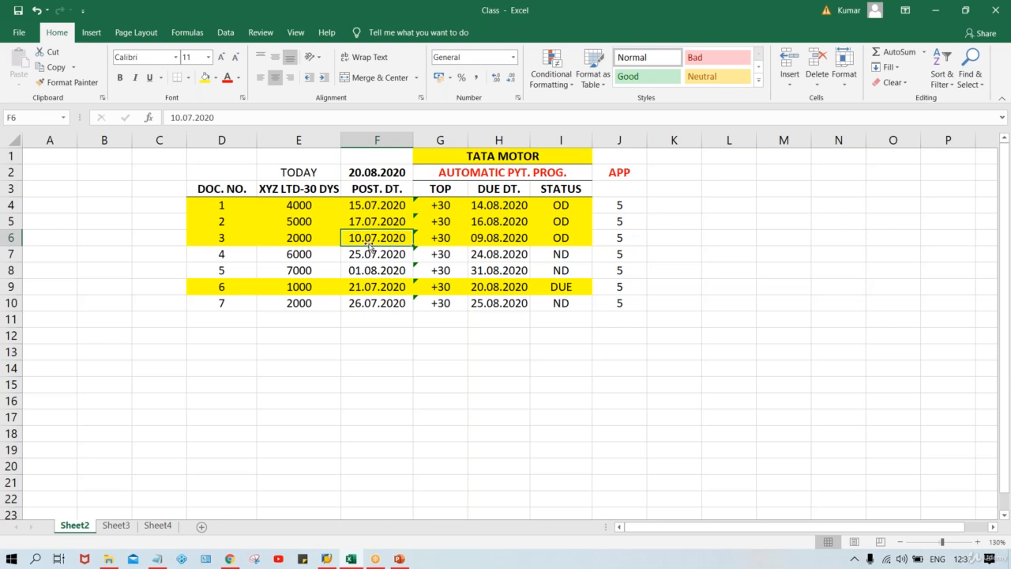
pyautogui.click(488, 207)
pyautogui.click(491, 228)
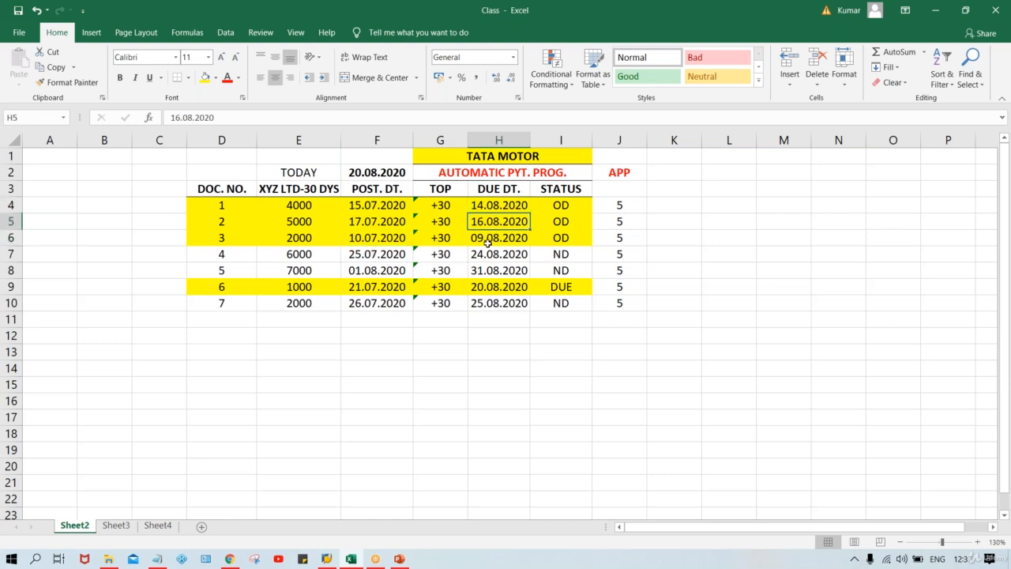
pyautogui.click(488, 242)
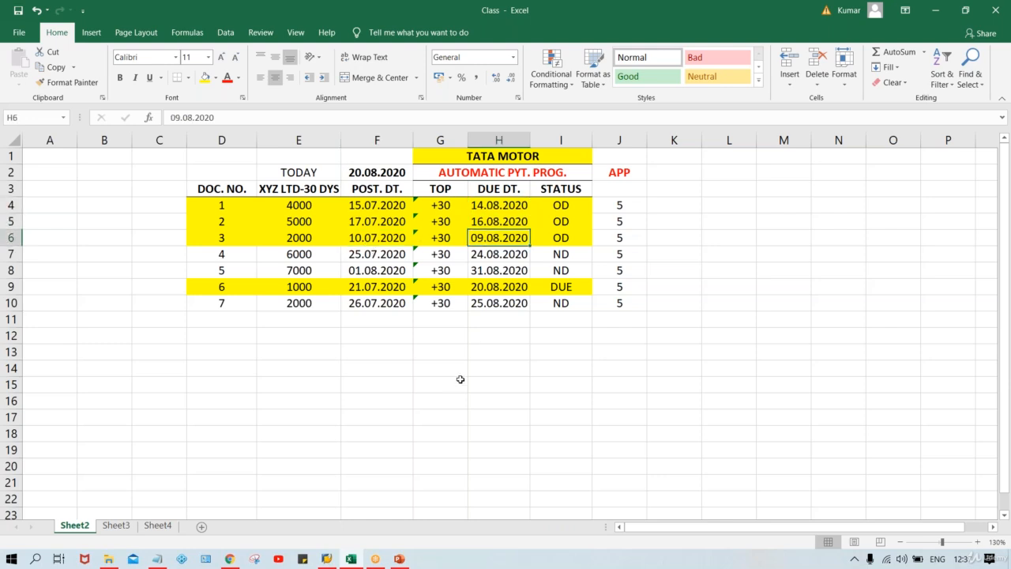
# Switch to SAP Logon, open the SAP_2 connection and log on to client 800 with the user name and password
pyautogui.click(326, 558)
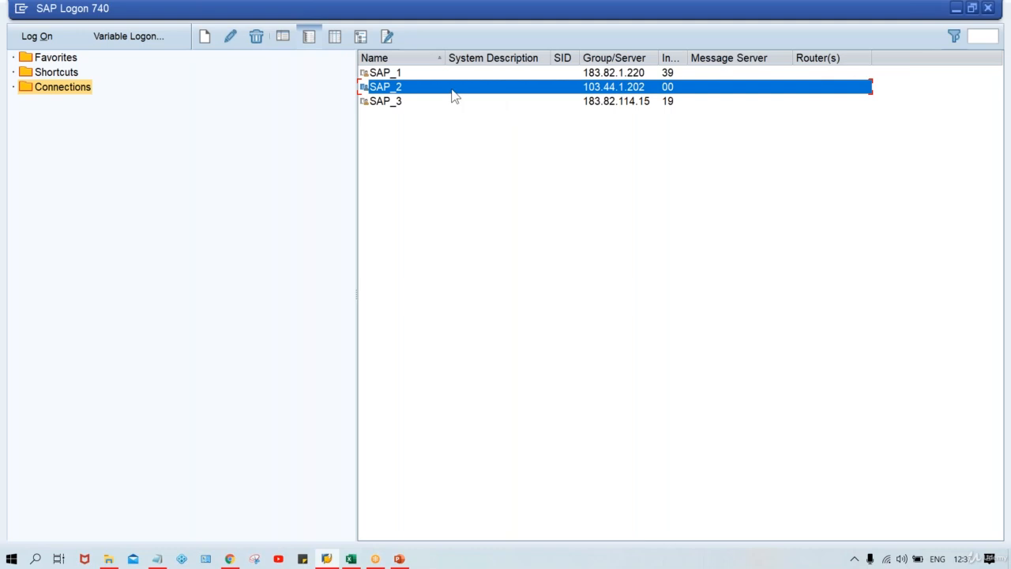
pyautogui.doubleClick(452, 91)
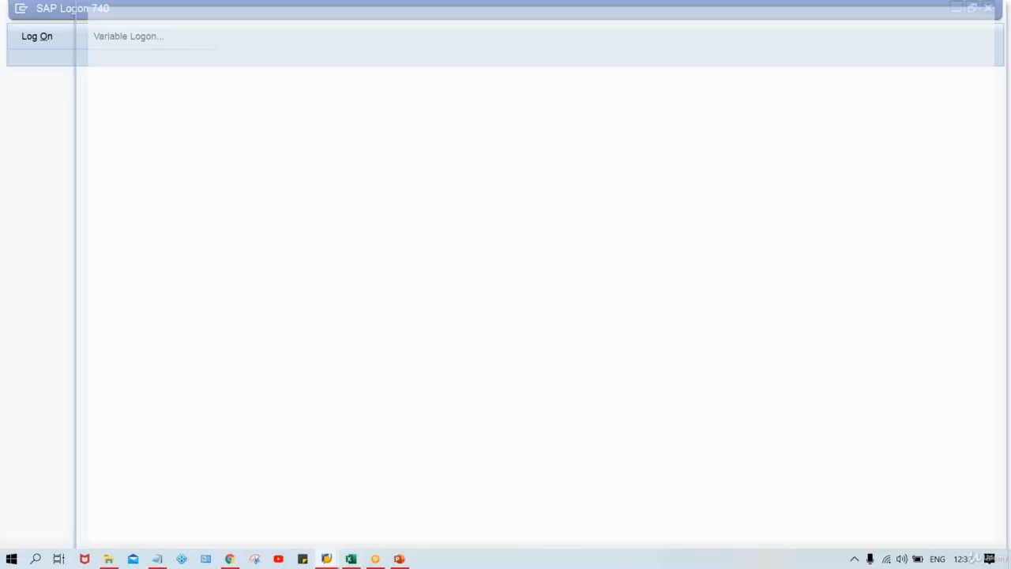
pyautogui.click(294, 166)
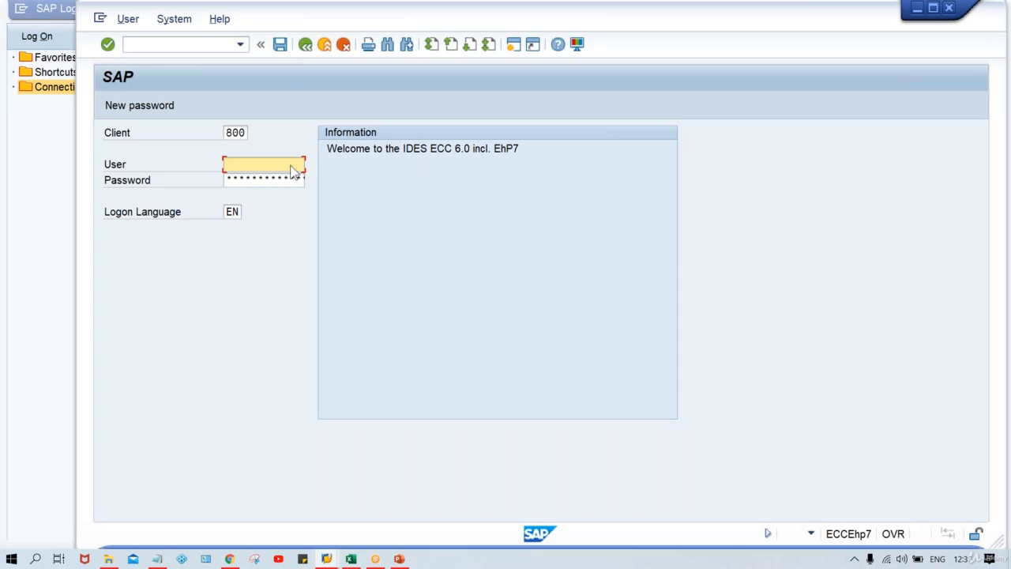
pyautogui.click(273, 168)
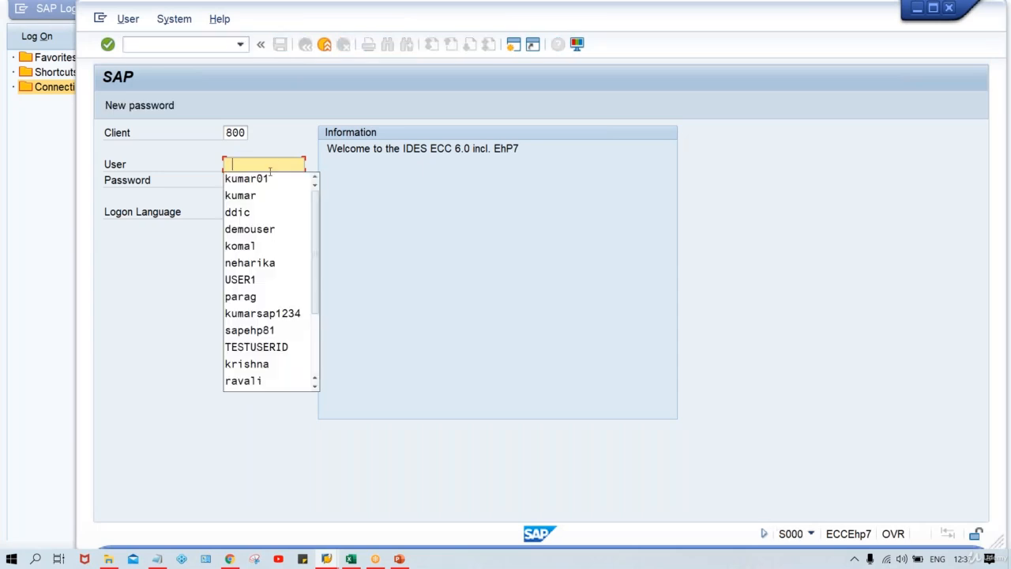
pyautogui.click(261, 195)
pyautogui.press('Tab')
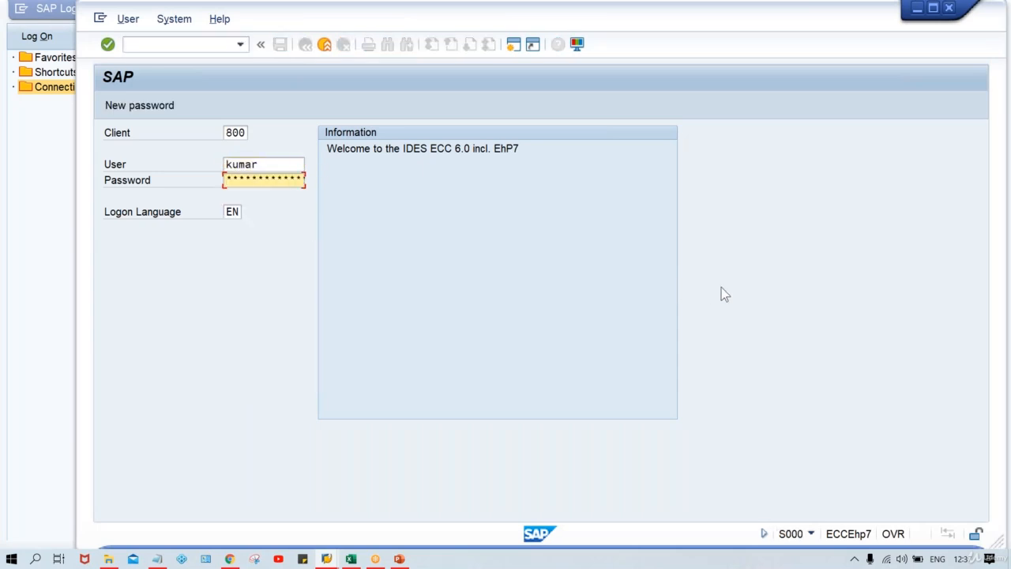
pyautogui.press('capslock')
pyautogui.write('***')
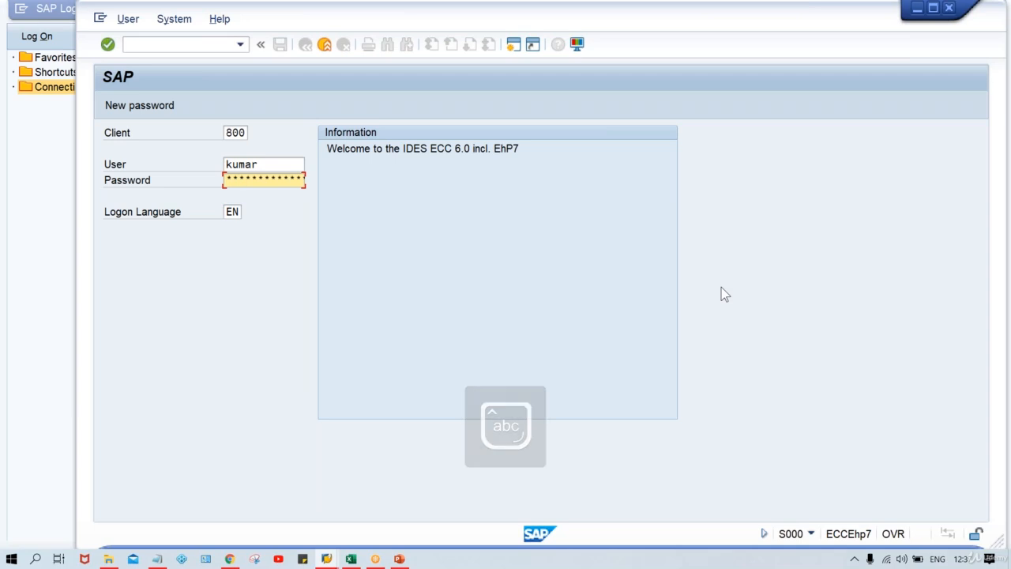
pyautogui.write('****')
pyautogui.press('Return')
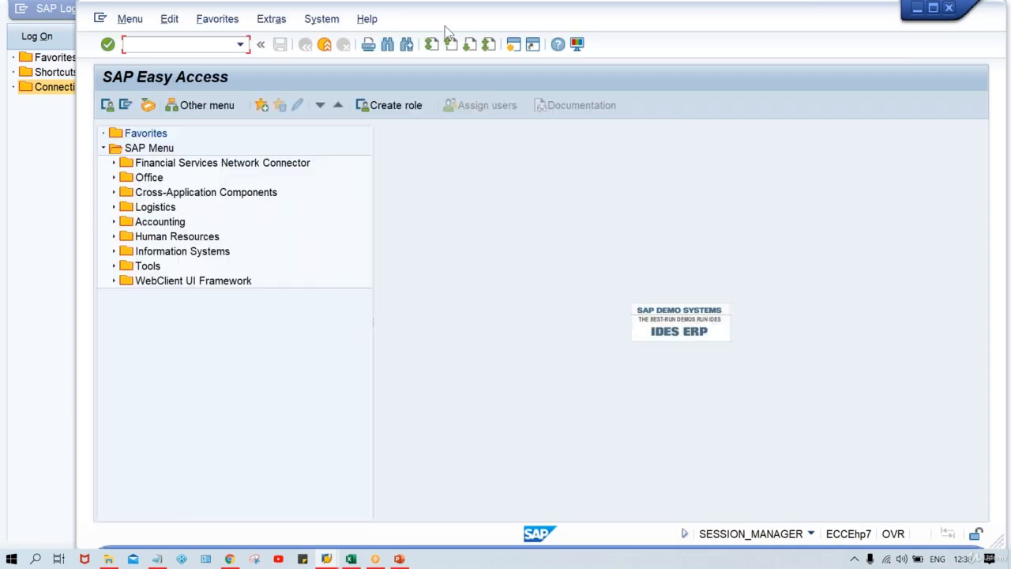
# Start transaction XK02 to change a vendor master record
pyautogui.press('capslock')
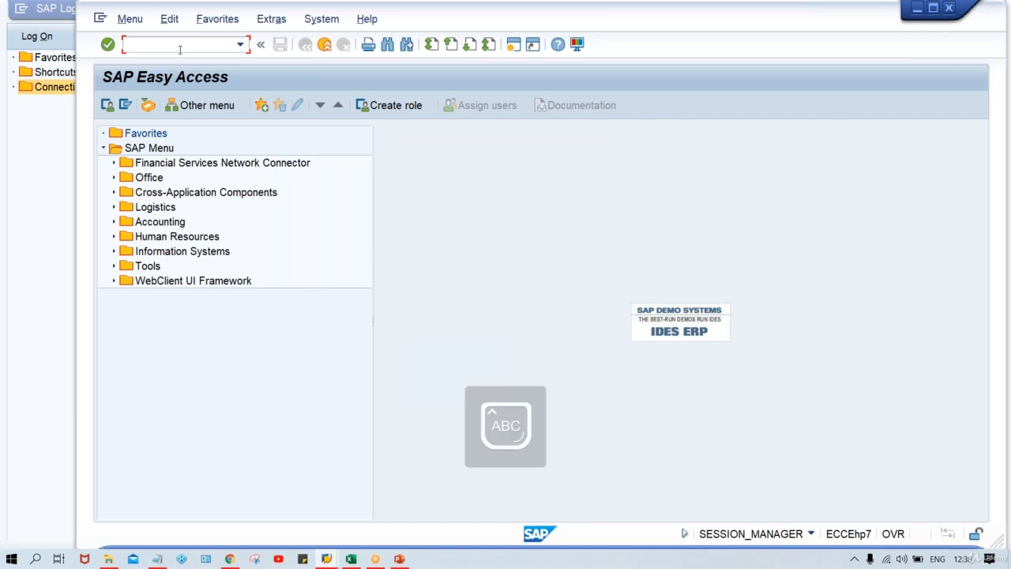
pyautogui.write('X')
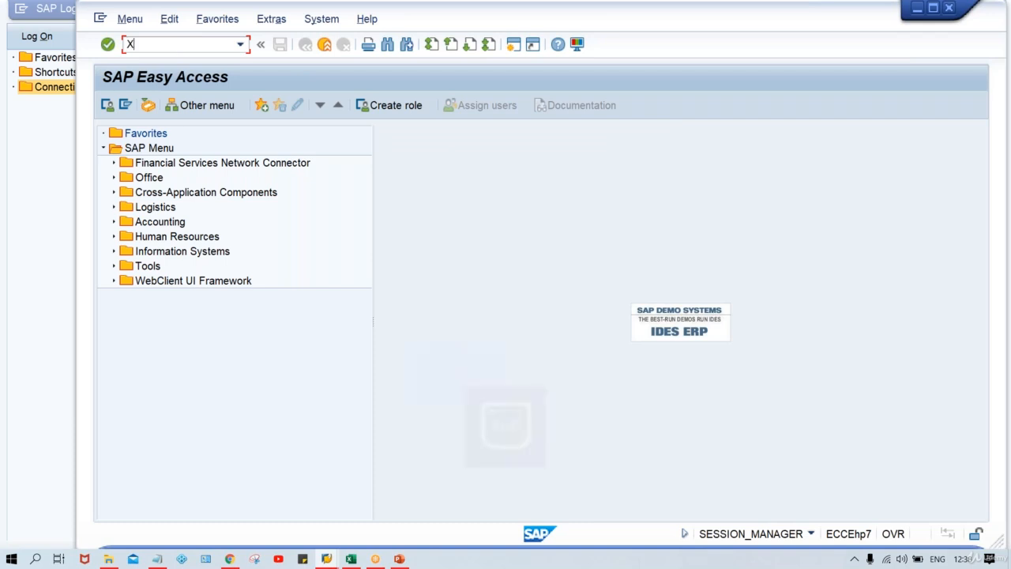
pyautogui.press('BackSpace')
pyautogui.press('BackSpace')
pyautogui.write('XK02')
pyautogui.press('Return')
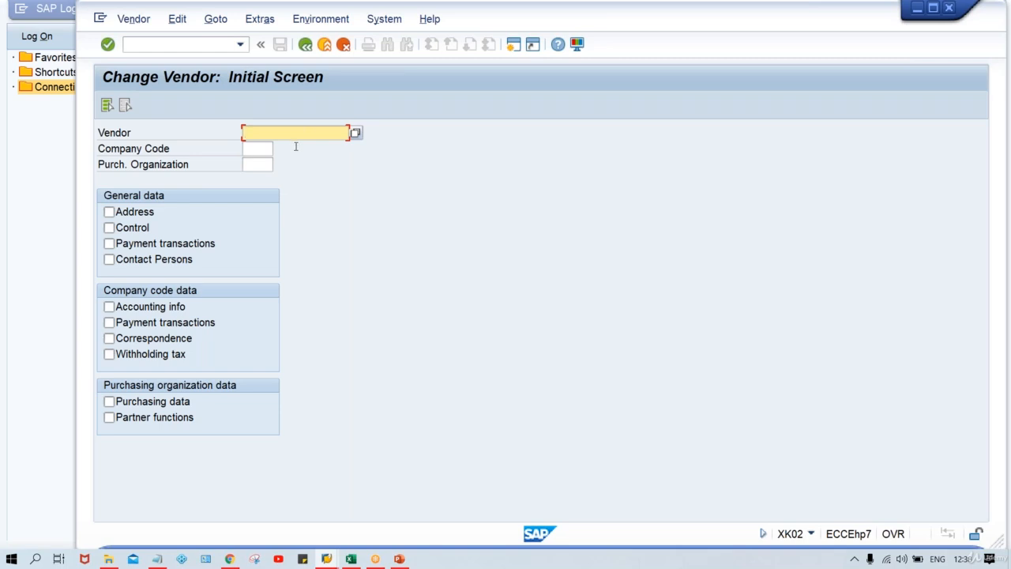
# Specify the vendor TEST VENDOR_TM00 and company code TM00 as the record to change
pyautogui.press('BackSpace')
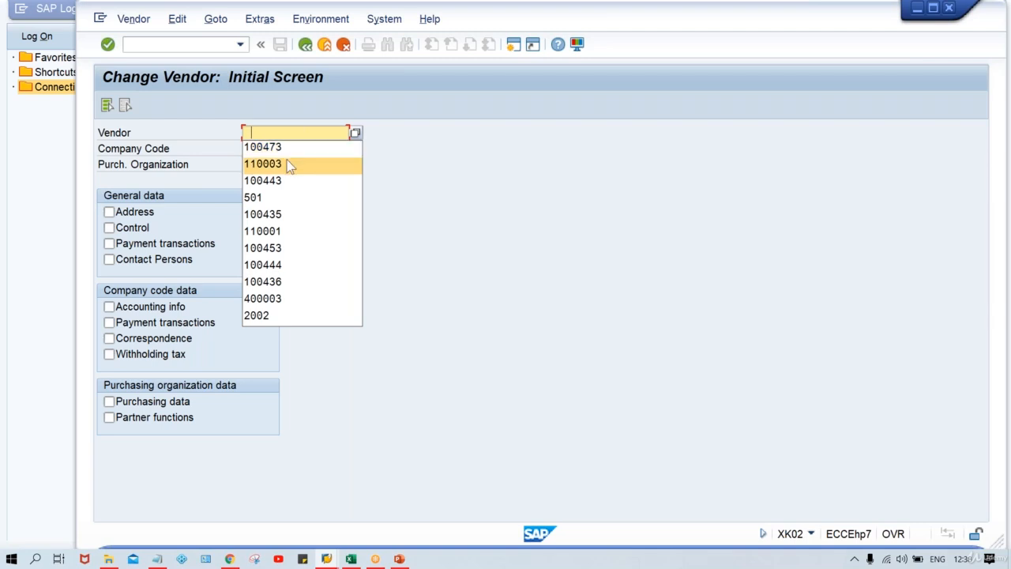
pyautogui.click(291, 163)
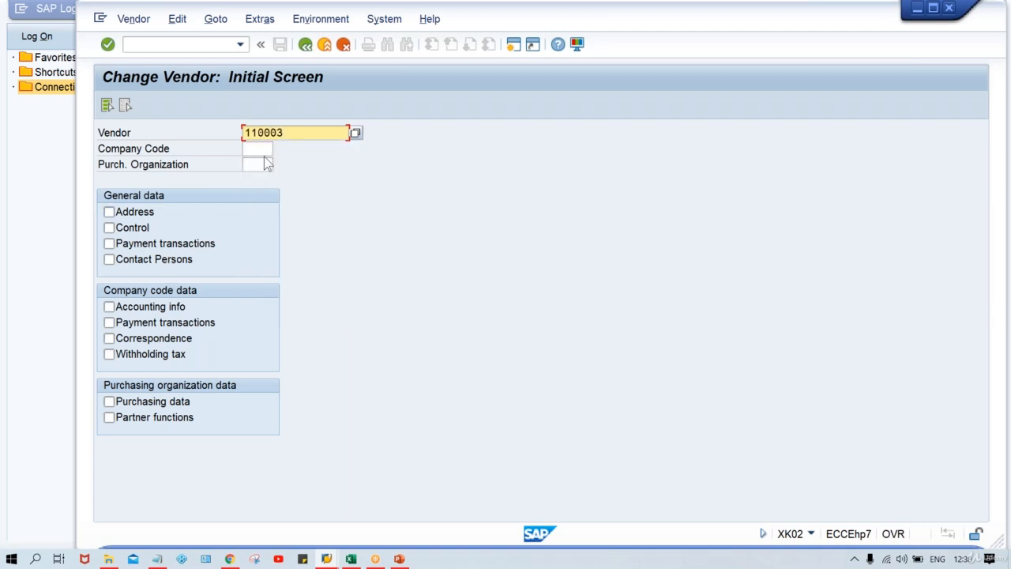
pyautogui.click(257, 148)
pyautogui.click(260, 162)
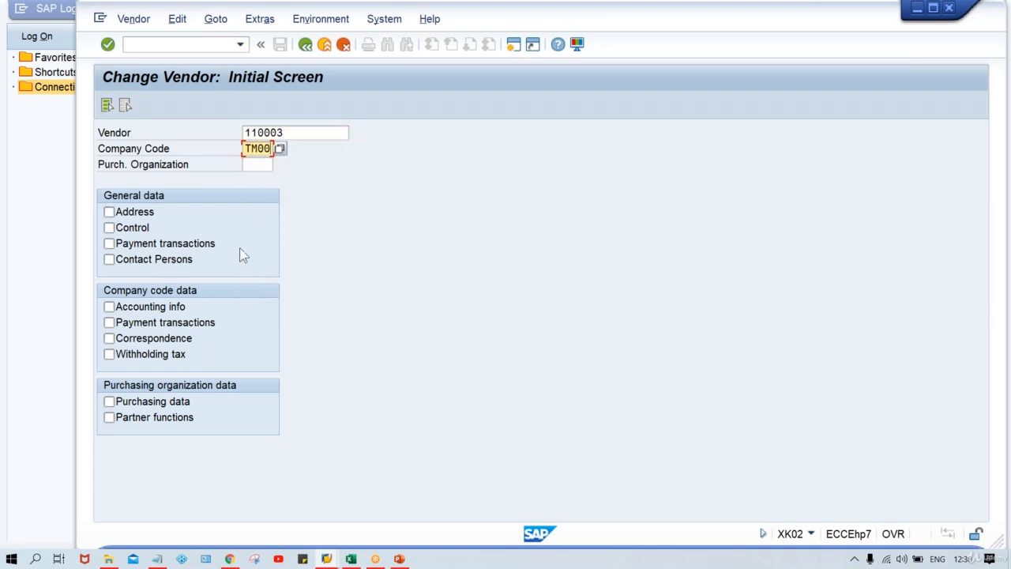
# Set the payment terms to TM30 in the vendor's company code payment transactions and save the record
pyautogui.click(204, 323)
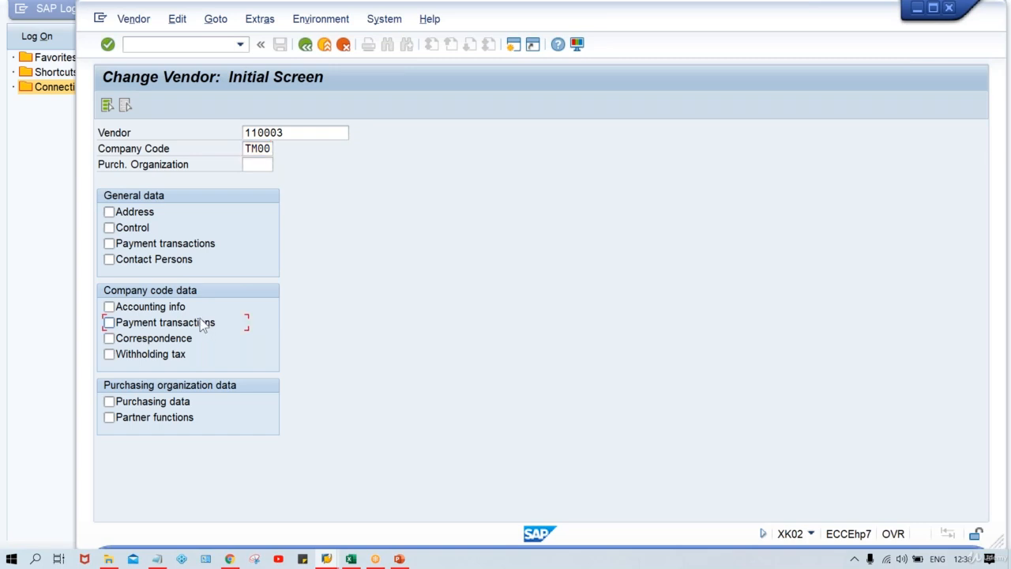
pyautogui.press('Return')
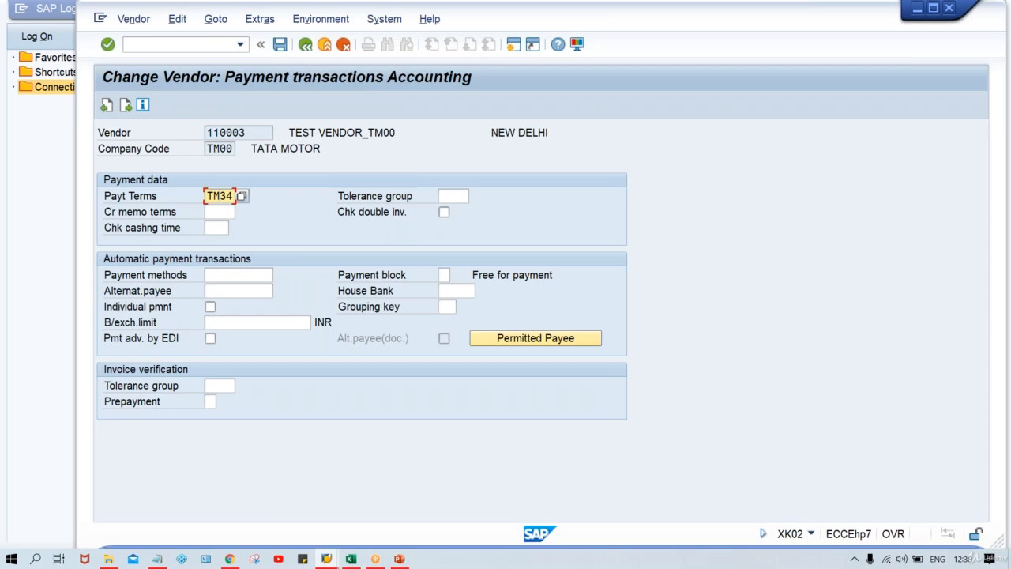
pyautogui.press('Return')
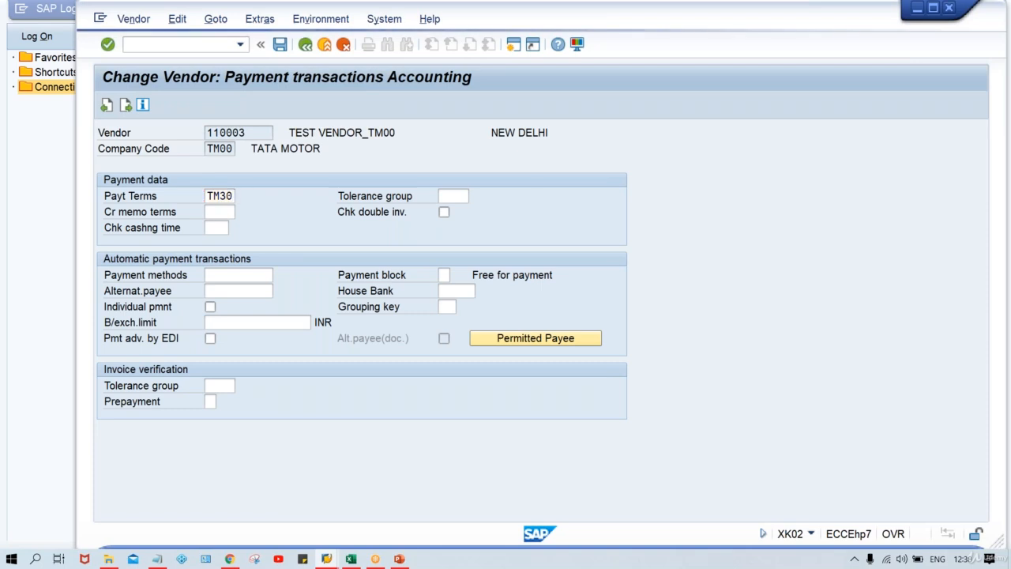
pyautogui.hotkey('ctrl', 's')
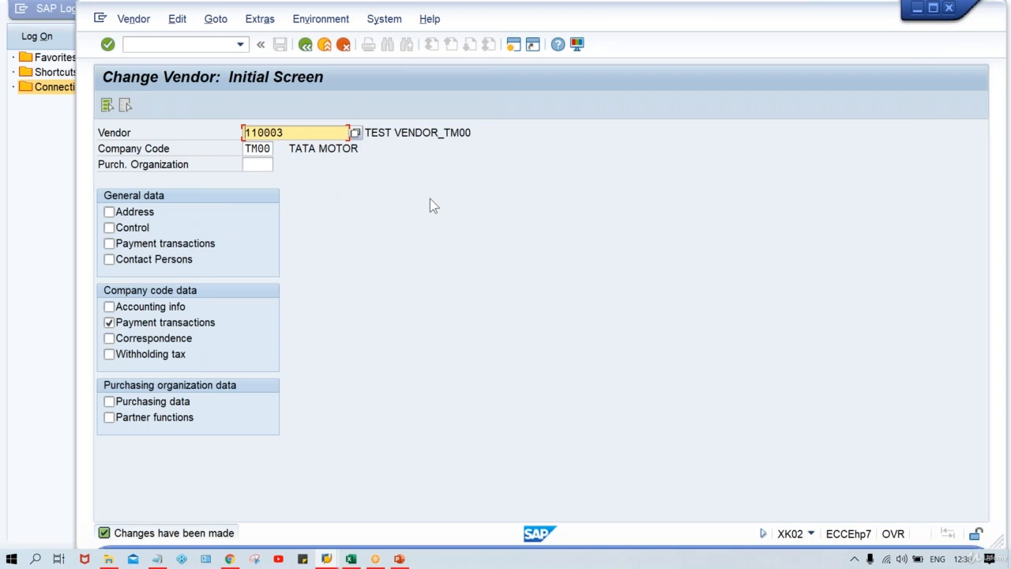
# Open a second SAP session beside the first and start transaction FB60 for vendor invoice entry
pyautogui.click(513, 46)
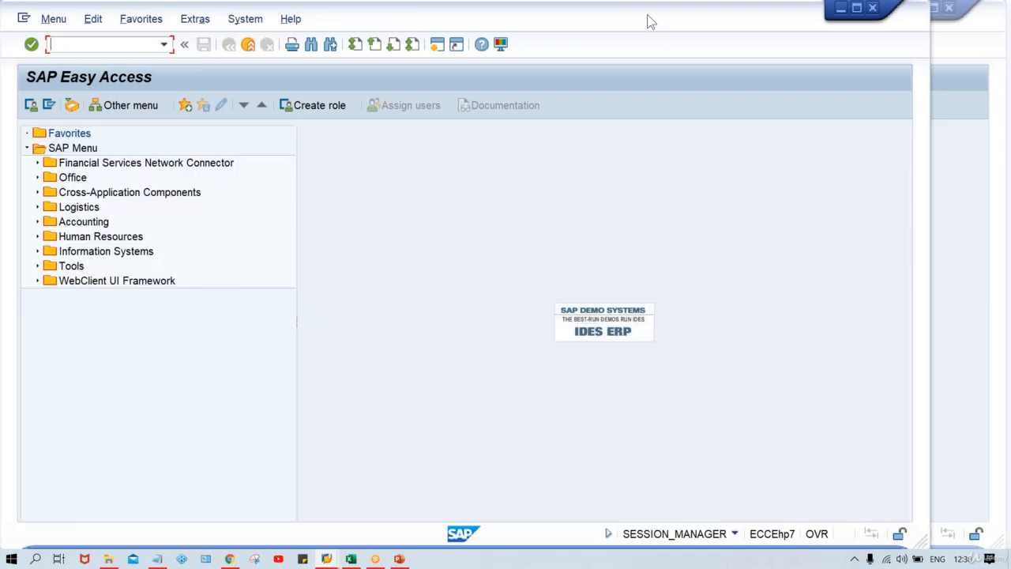
pyautogui.moveTo(671, 21); pyautogui.dragTo(722, 21)
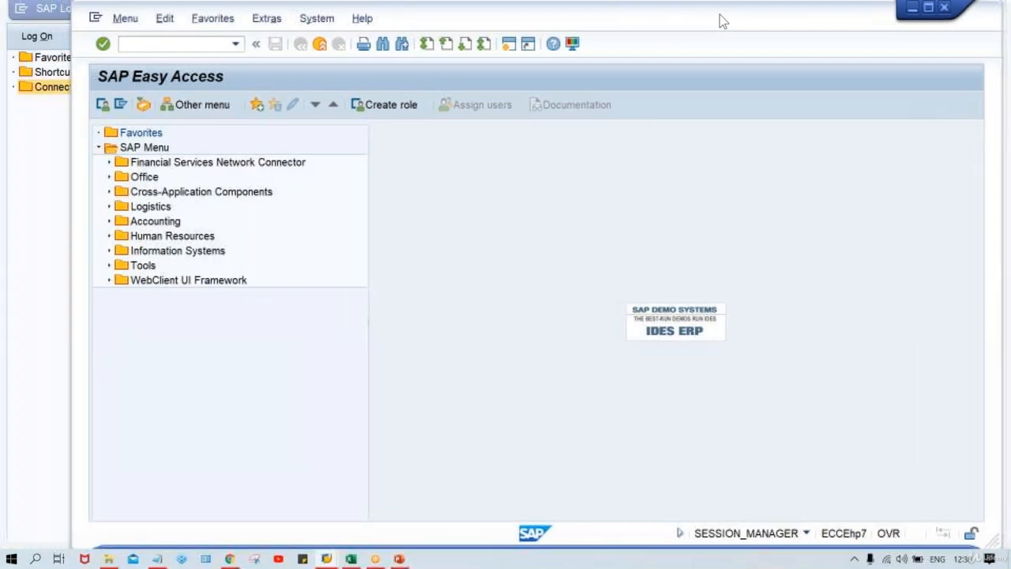
pyautogui.write('FB60')
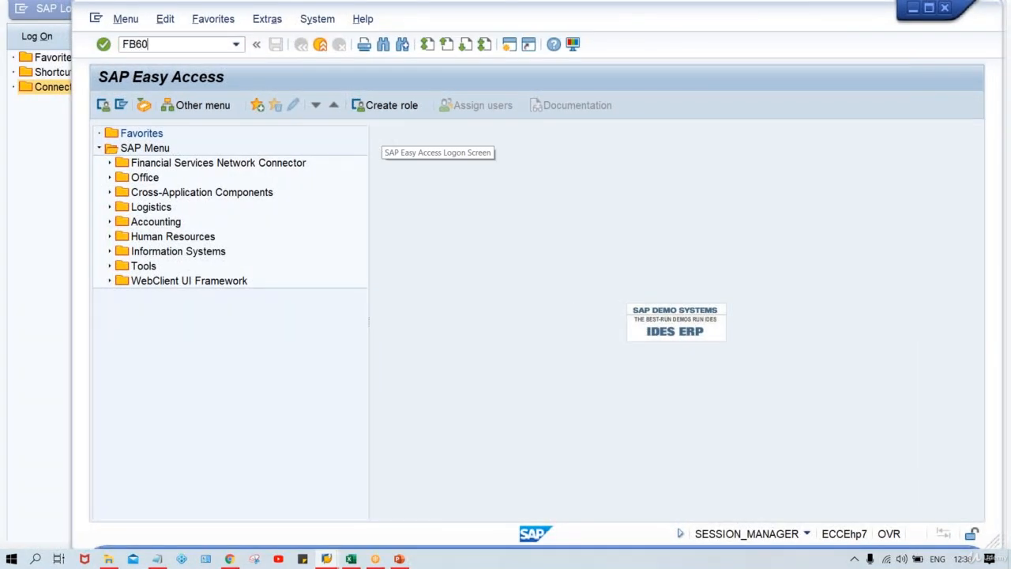
pyautogui.press('Return')
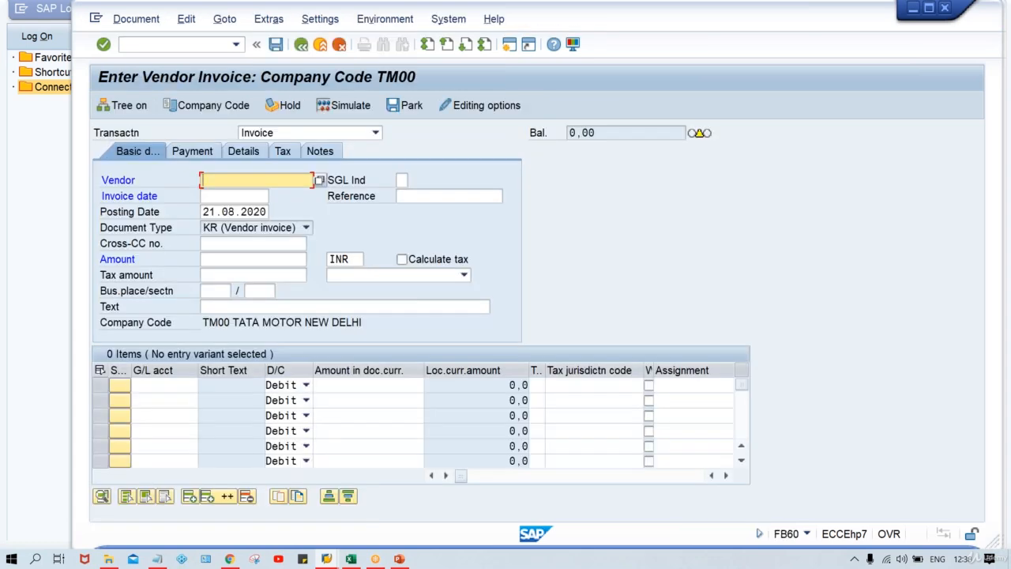
# Run transaction FBL1N in the same session to list all line items of the test vendor in company code TM00
pyautogui.click(192, 41)
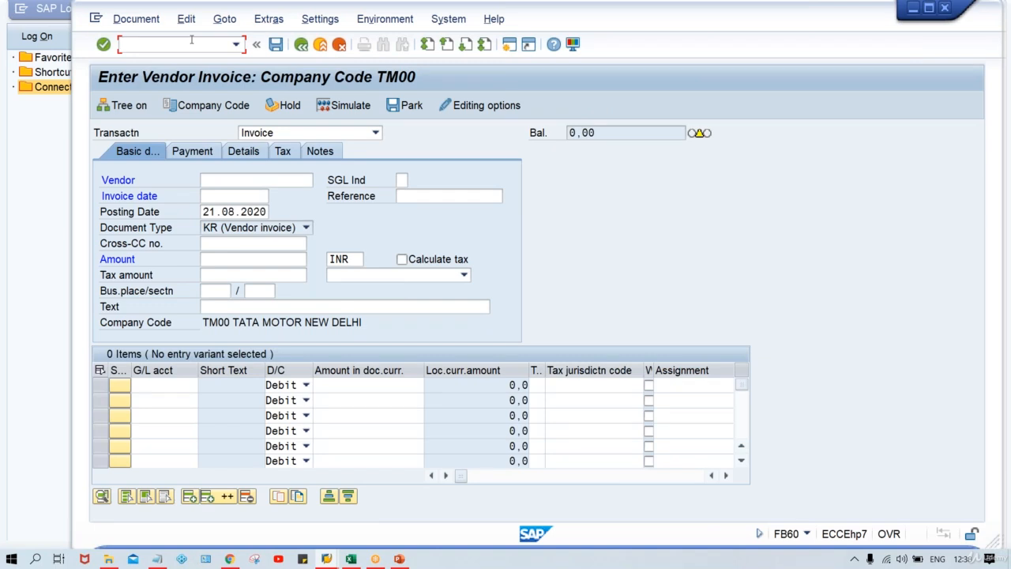
pyautogui.write('/NFBL1N')
pyautogui.press('Return')
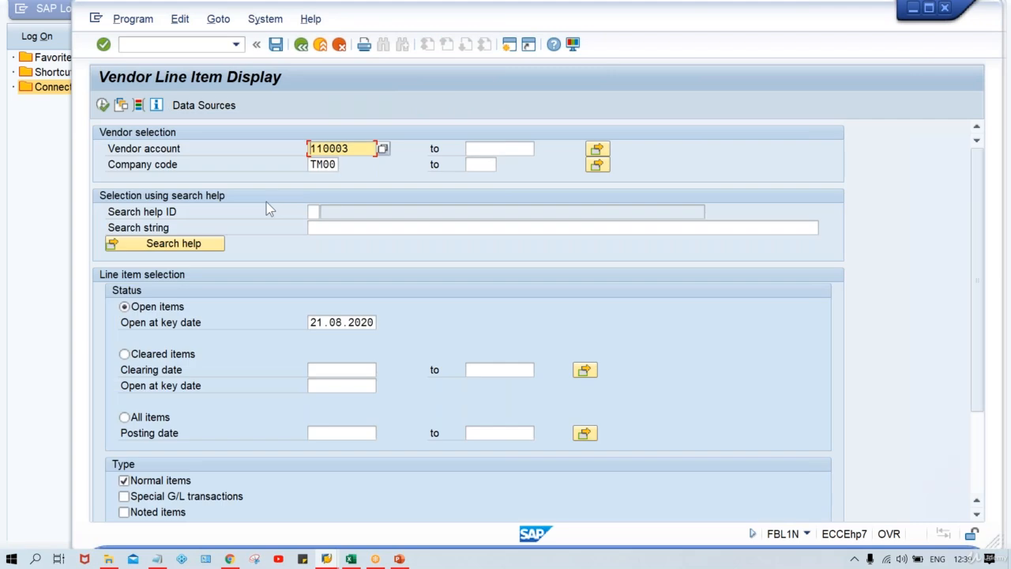
pyautogui.click(125, 417)
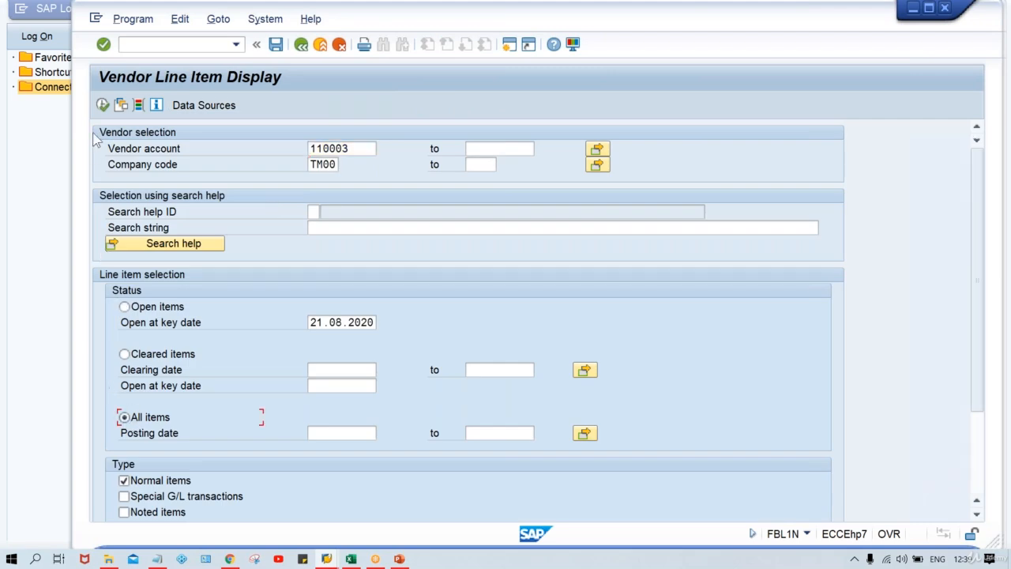
pyautogui.click(101, 106)
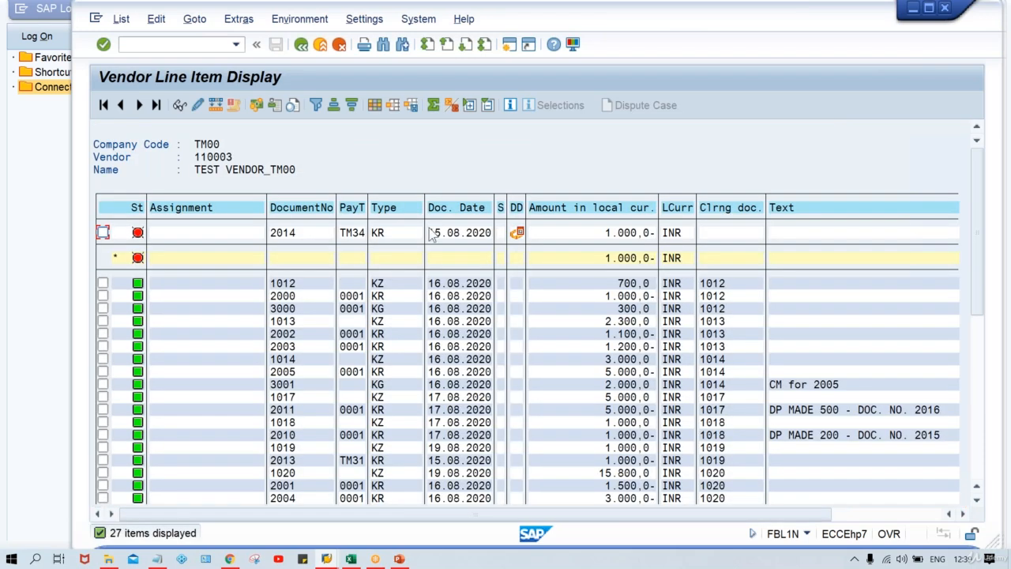
# Examine the payment terms and discount days of open invoice 2014, and return to the vendor line item list
pyautogui.click(350, 235)
pyautogui.doubleClick(357, 235)
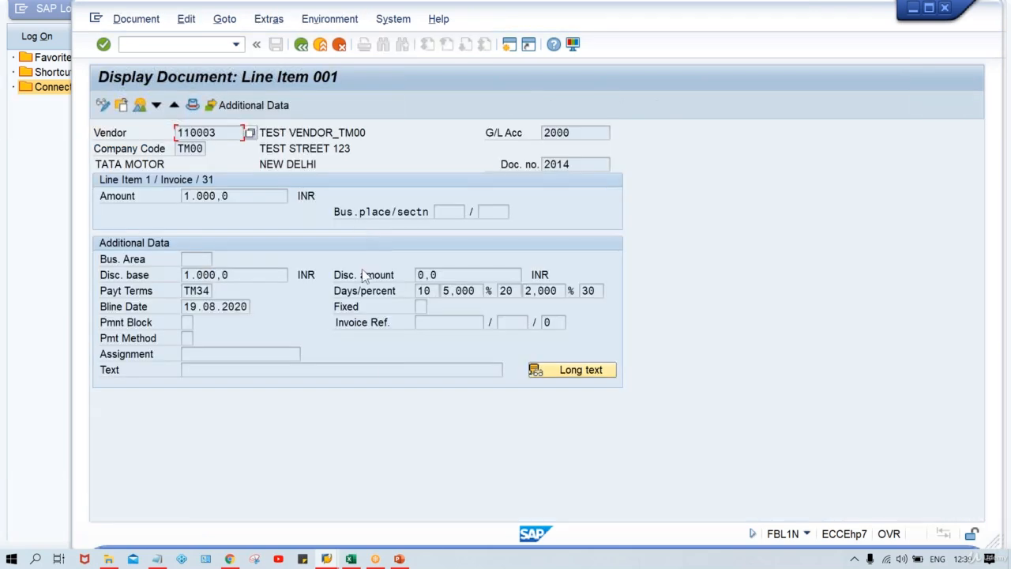
pyautogui.click(419, 292)
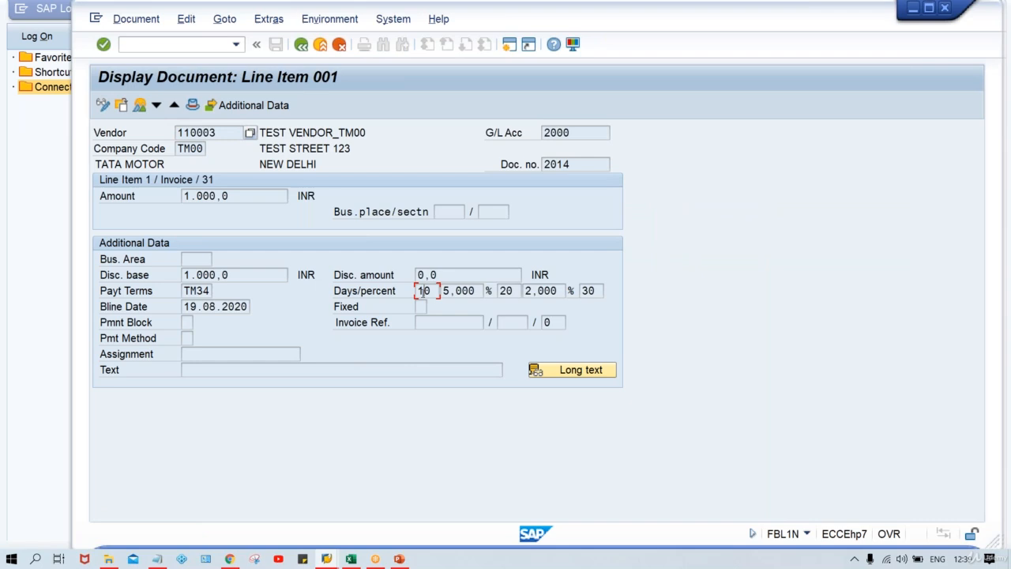
pyautogui.click(508, 292)
pyautogui.click(299, 47)
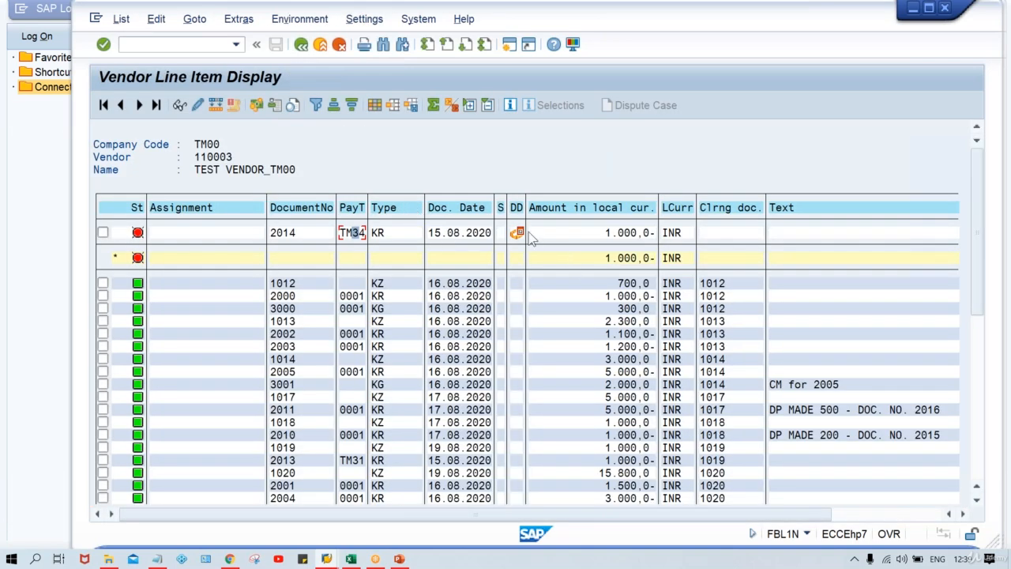
# Switch to the Class workbook in Excel and check the amount of document 1 in the payment schedule
pyautogui.moveTo(519, 236)
pyautogui.hotkey('alt', 'Tab')
pyautogui.hotkey('alt', 'Tab')
pyautogui.hotkey('alt', 'Tab')
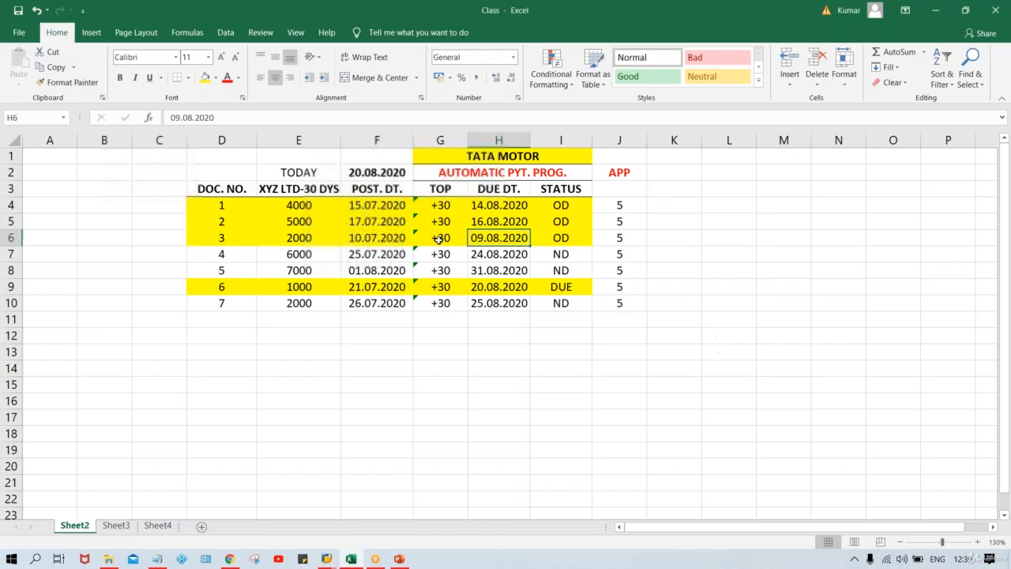
pyautogui.click(297, 204)
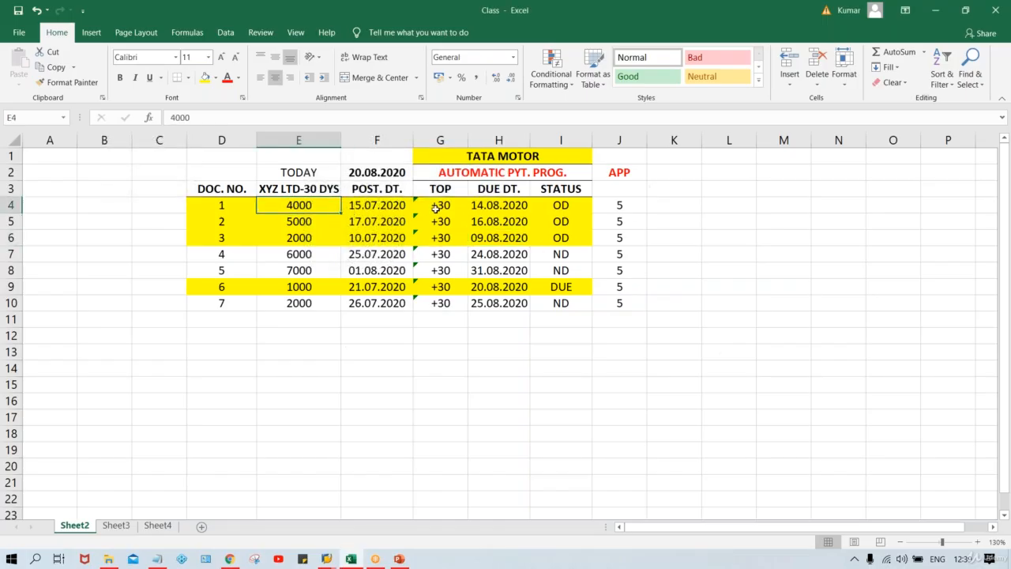
# Return to SAP, open another session beside the line item list and start transaction FB60
pyautogui.moveTo(326, 557)
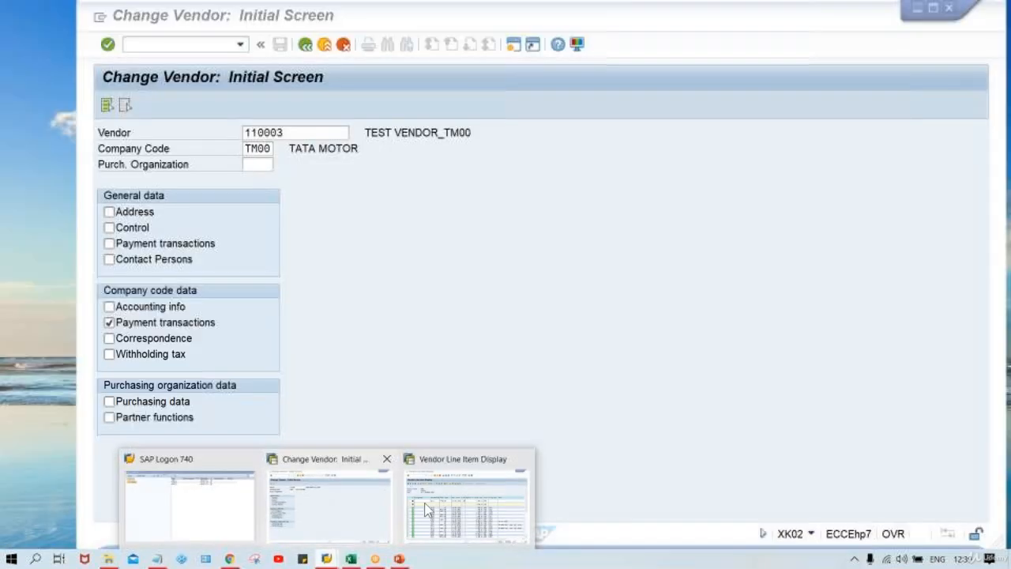
pyautogui.click(475, 503)
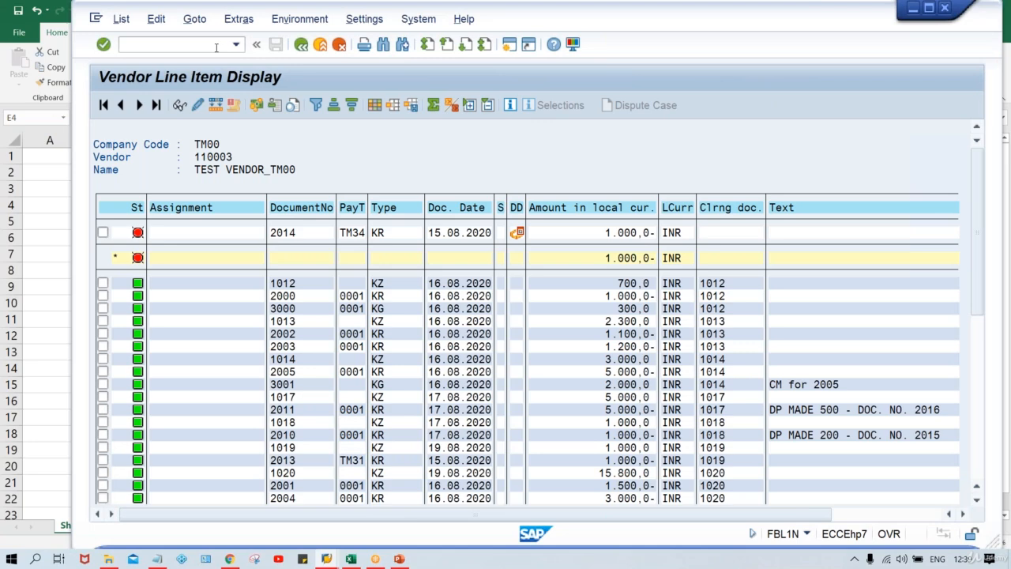
pyautogui.hotkey('ctrl', 'n')
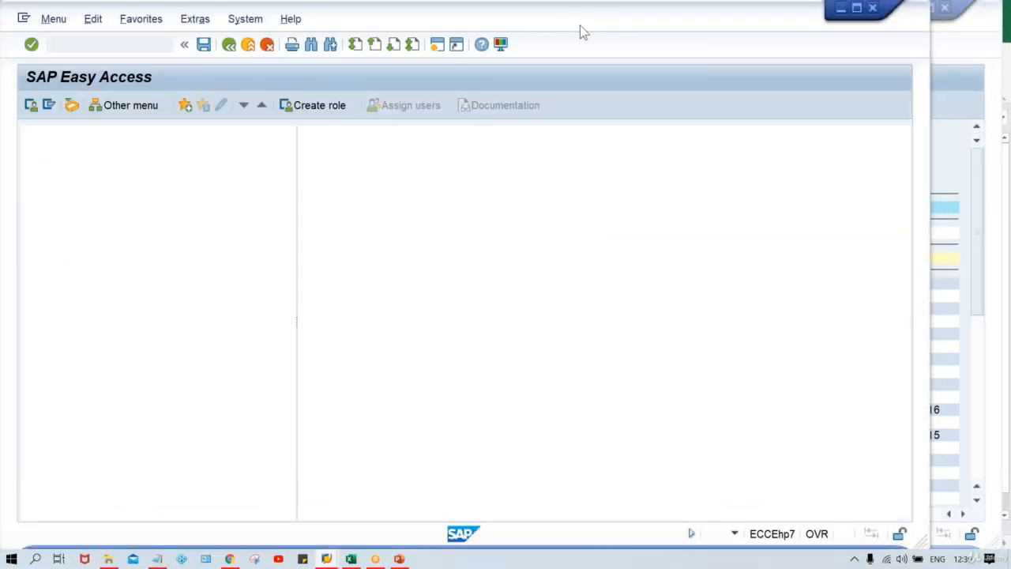
pyautogui.moveTo(579, 26); pyautogui.dragTo(655, 31)
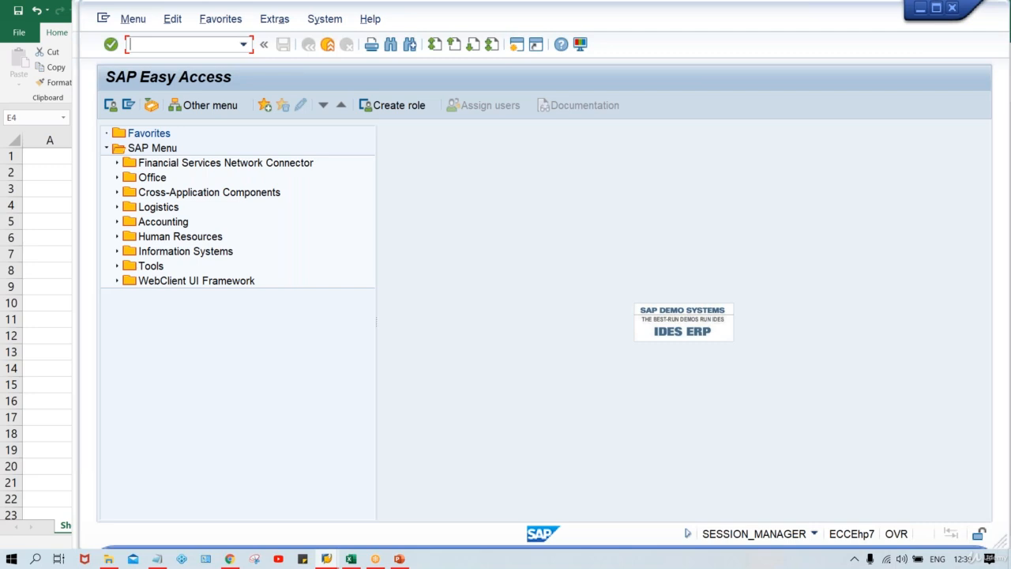
pyautogui.write('B60')
pyautogui.press('Return')
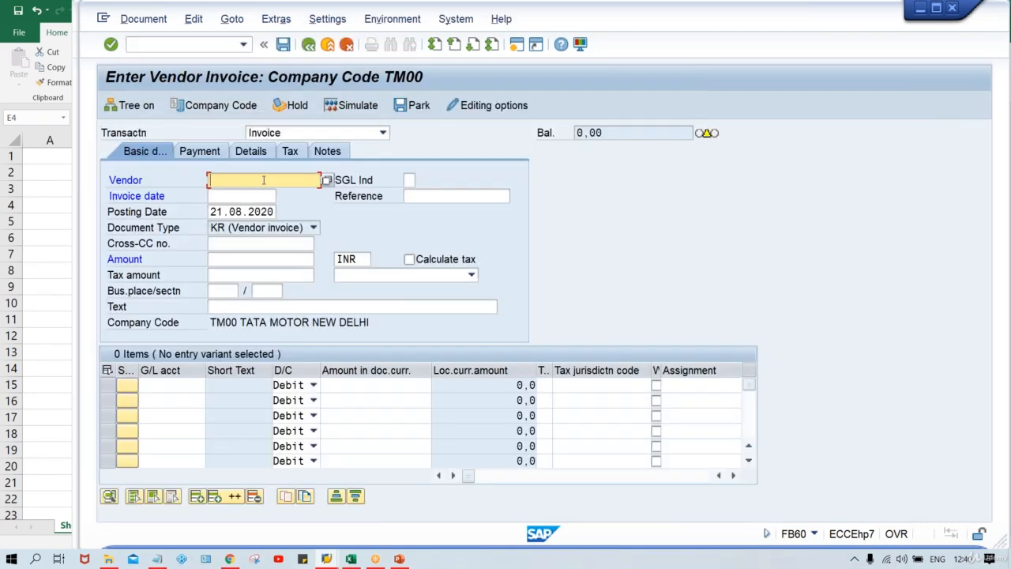
# Select TEST VENDOR_TM00's vendor number from the previously used entries for the new invoice
pyautogui.click(264, 180)
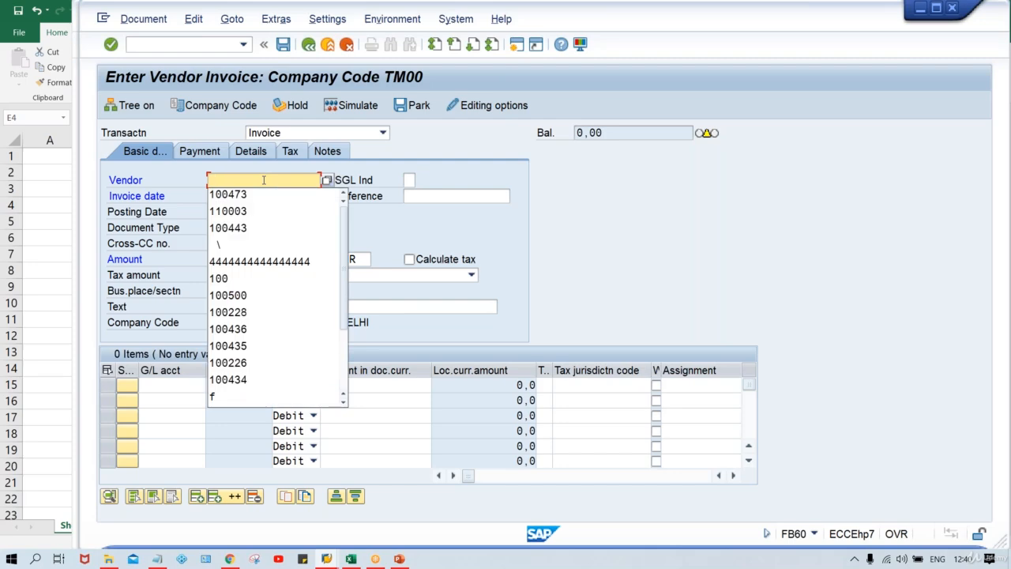
pyautogui.press('Down')
pyautogui.press('Down')
pyautogui.press('Return')
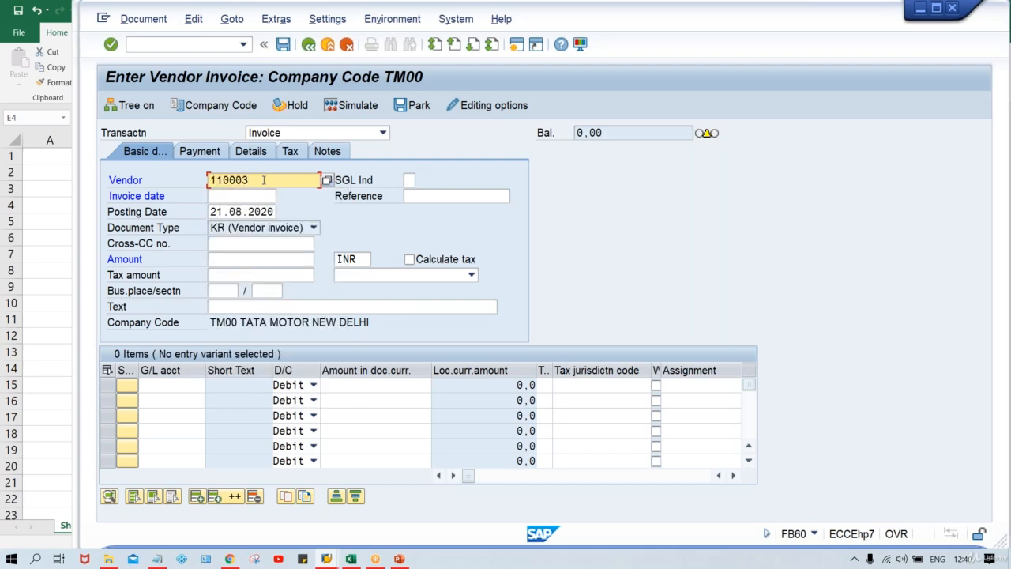
# Copy document 1's posting date, 15.07.2020, from the Excel schedule into the invoice date and posting date
pyautogui.click(245, 197)
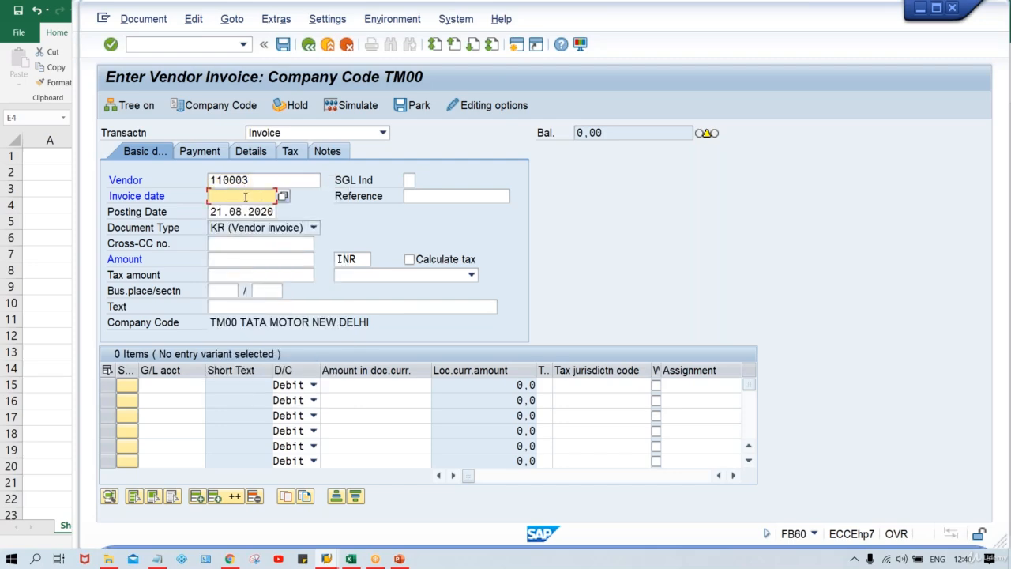
pyautogui.hotkey('alt', 'Tab')
pyautogui.hotkey('alt', 'Tab')
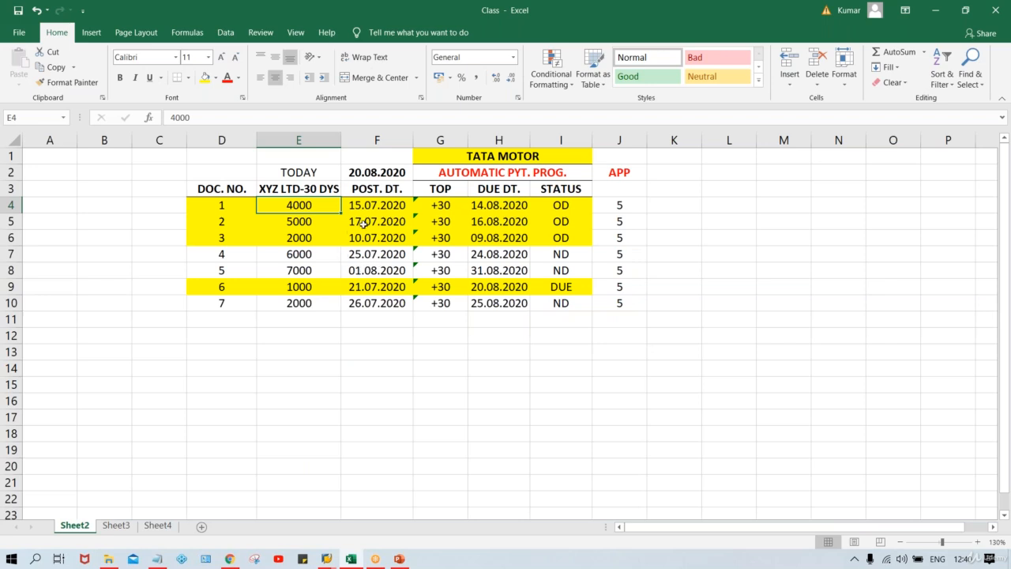
pyautogui.click(381, 207)
pyautogui.hotkey('ctrl', 'c')
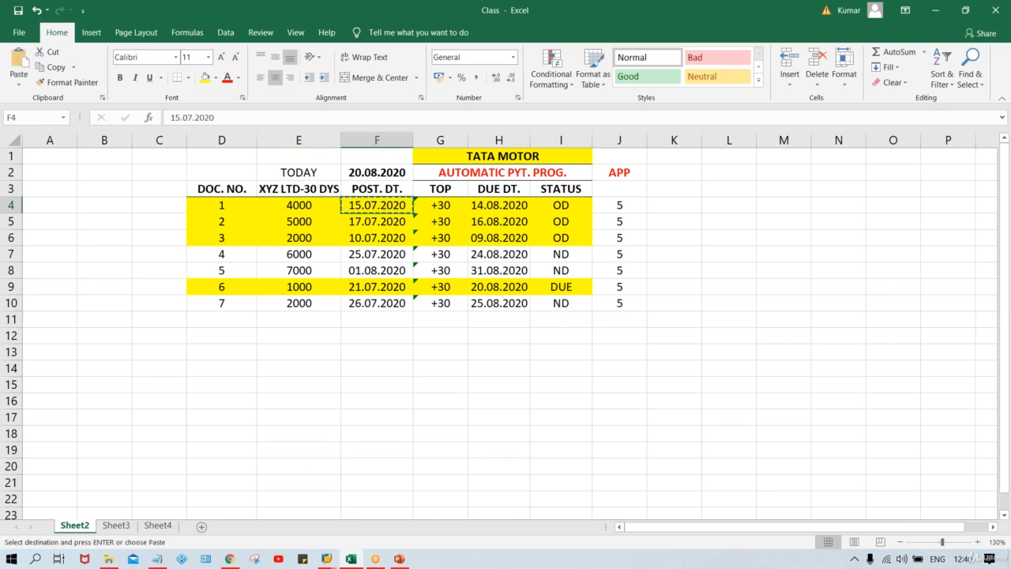
pyautogui.hotkey('alt', 'Tab')
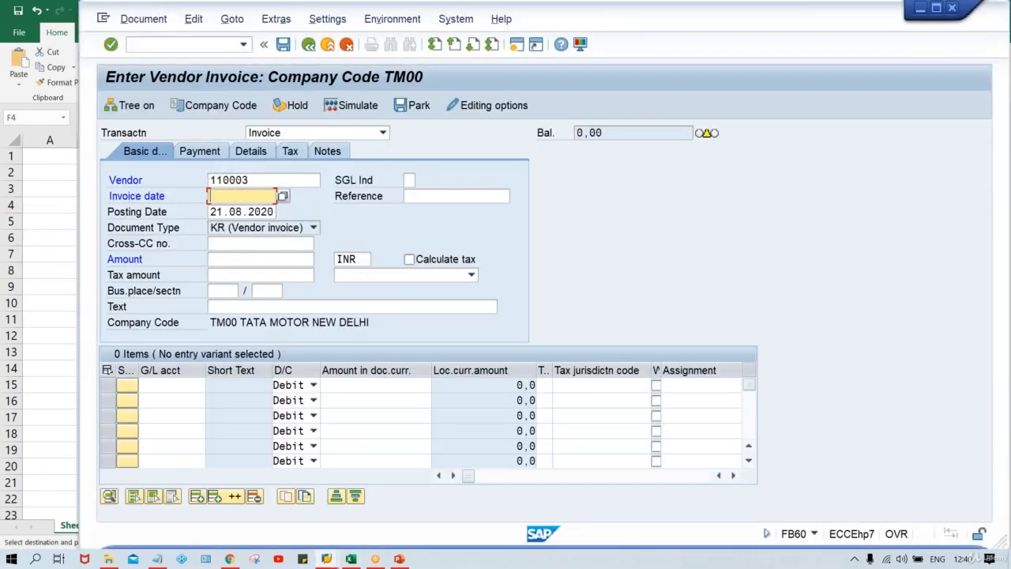
pyautogui.hotkey('ctrl', 'v')
pyautogui.press('Tab')
pyautogui.hotkey('ctrl', 'v')
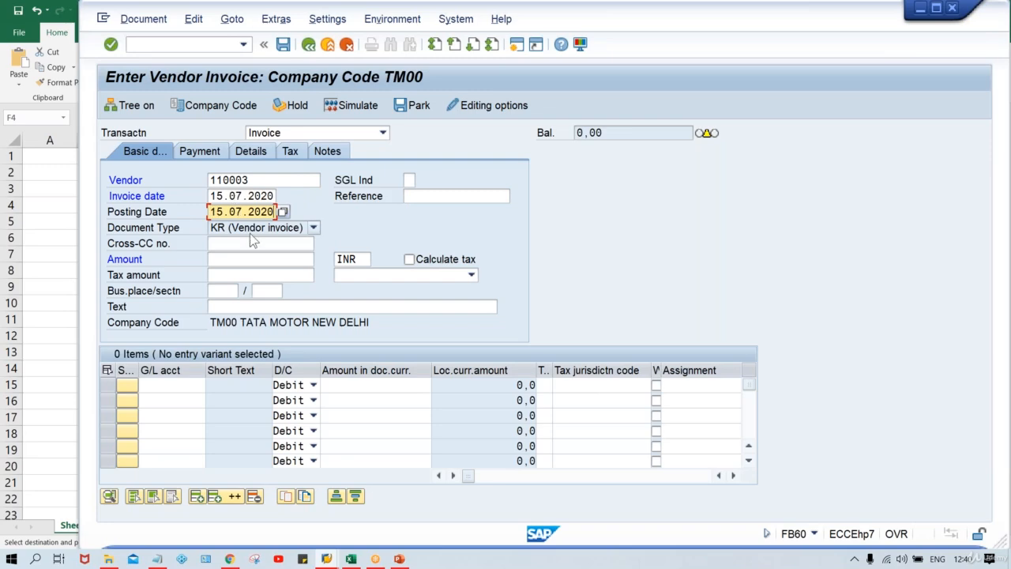
# Set the invoice amount to 4000 INR, matching document 1 in the Excel schedule
pyautogui.click(232, 254)
pyautogui.hotkey('alt', 'Tab')
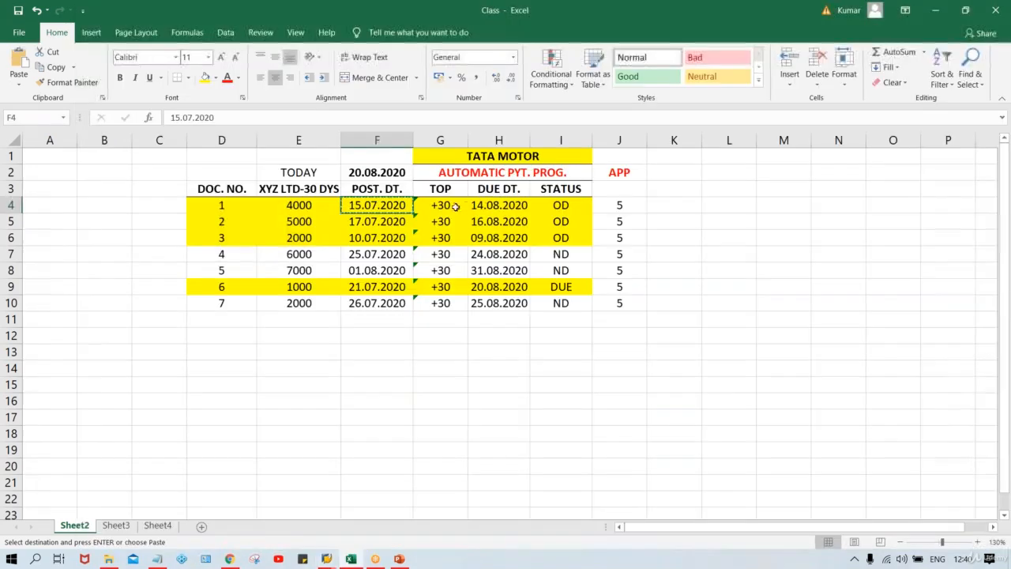
pyautogui.press('Left')
pyautogui.hotkey('alt', 'Tab')
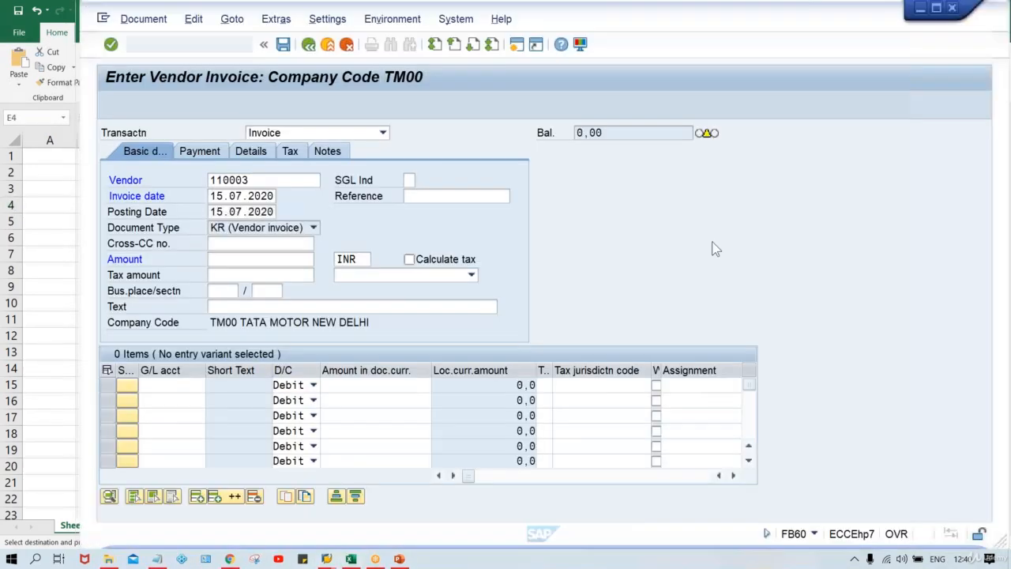
pyautogui.hotkey('ctrl', 'v')
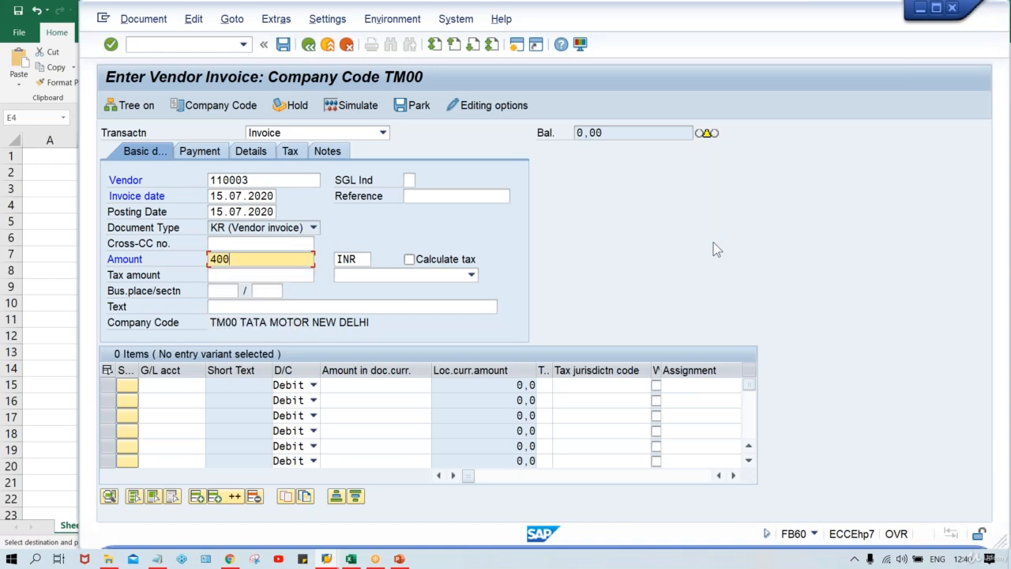
pyautogui.press('Return')
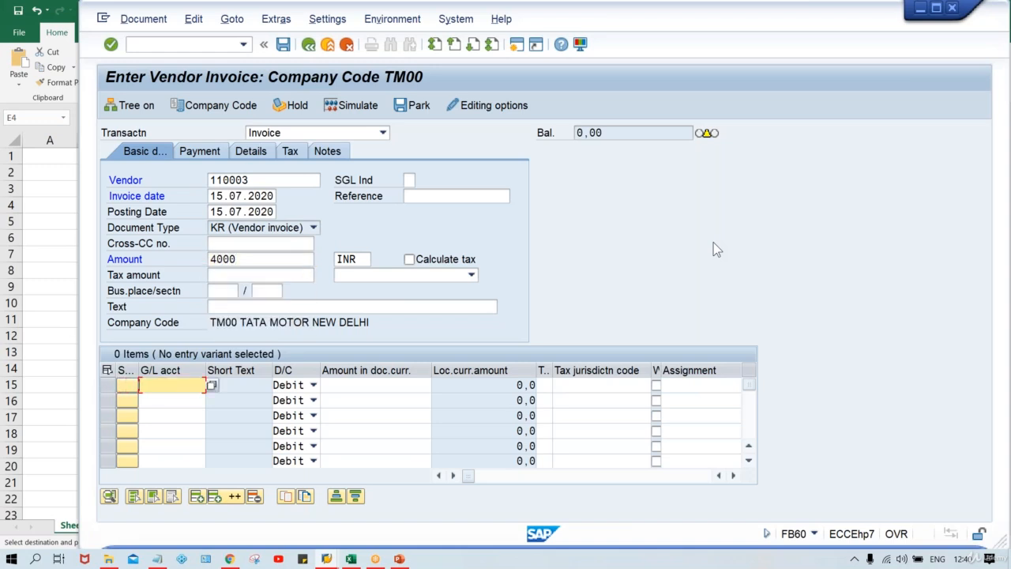
# Add a debit item for G/L account 4000 with amount 4000, and accept the warnings to validate the invoice
pyautogui.write('4000')
pyautogui.press('Tab')
pyautogui.press('Tab')
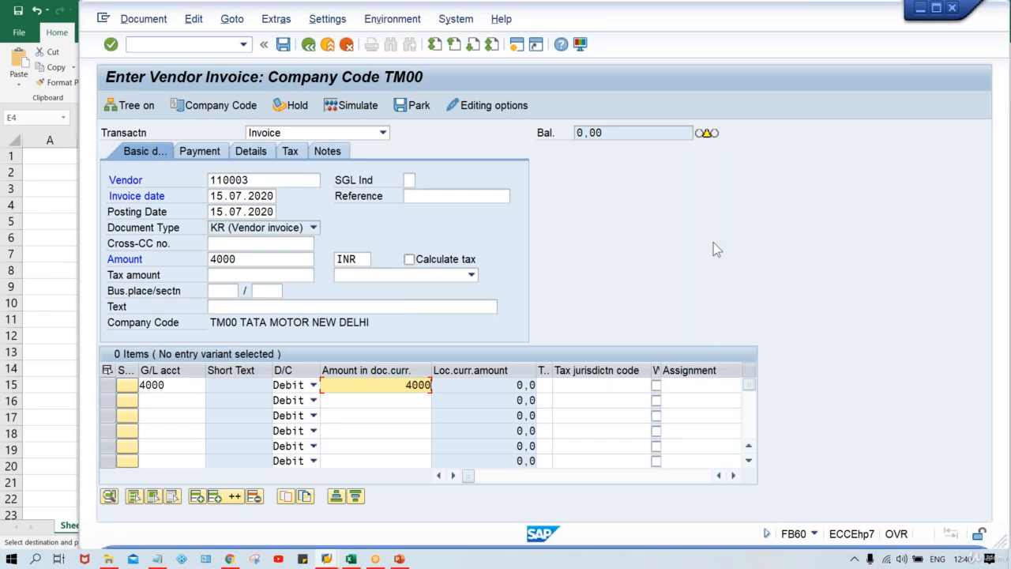
pyautogui.press('Return')
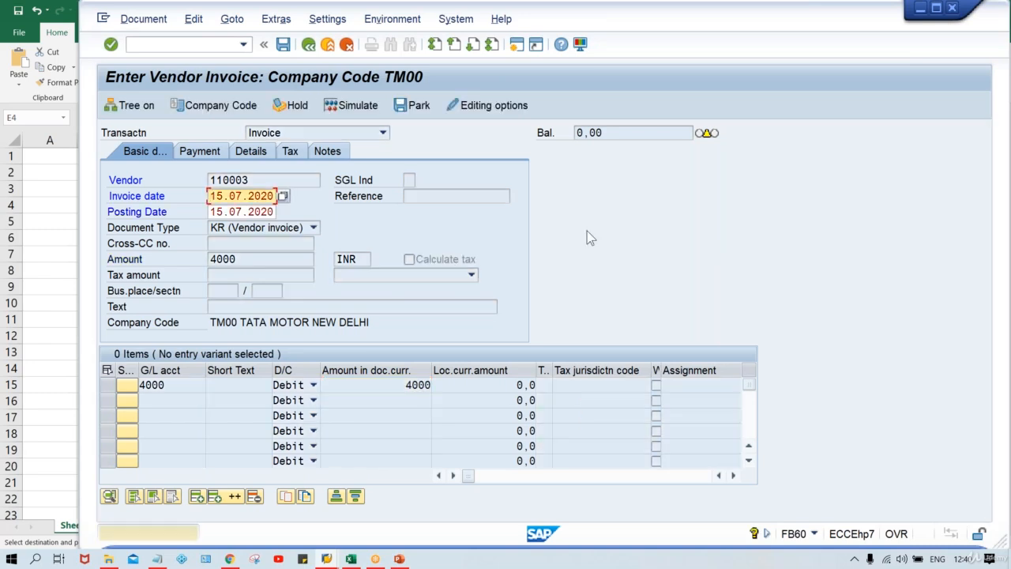
pyautogui.press('Return')
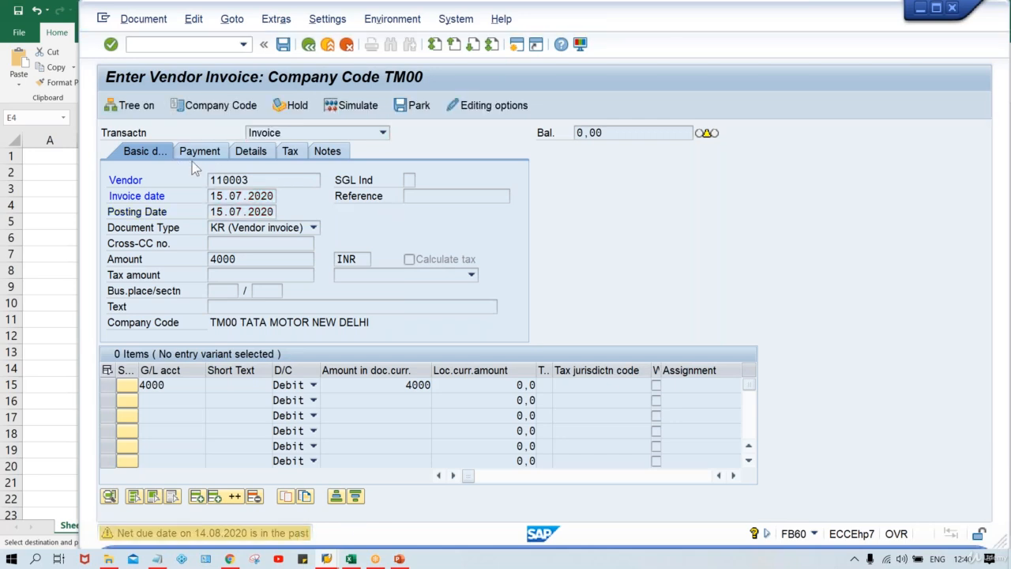
pyautogui.press('Return')
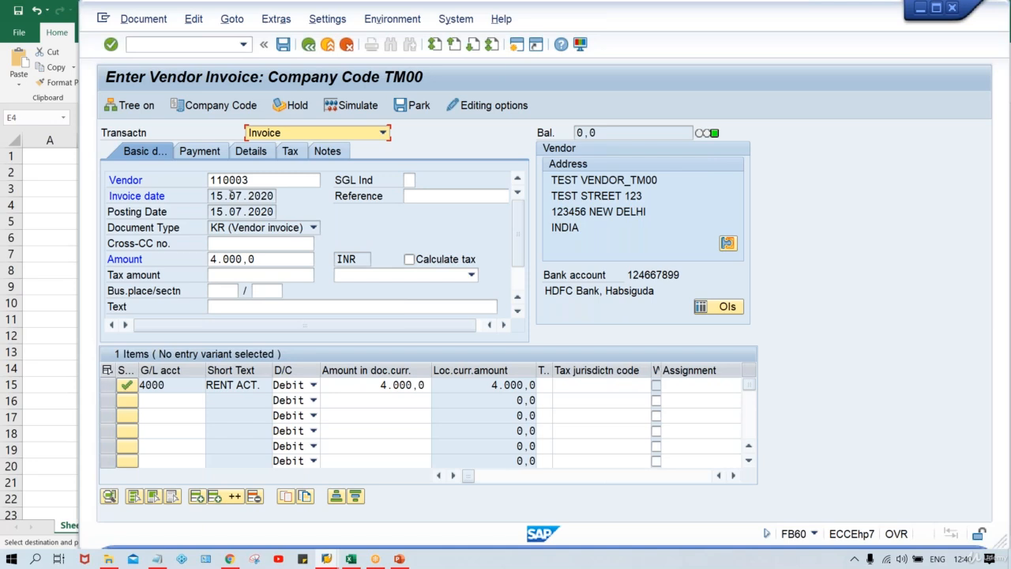
# Check the invoice's payment terms and due date against document 1's due date in the Excel schedule, and post the invoice
pyautogui.click(209, 155)
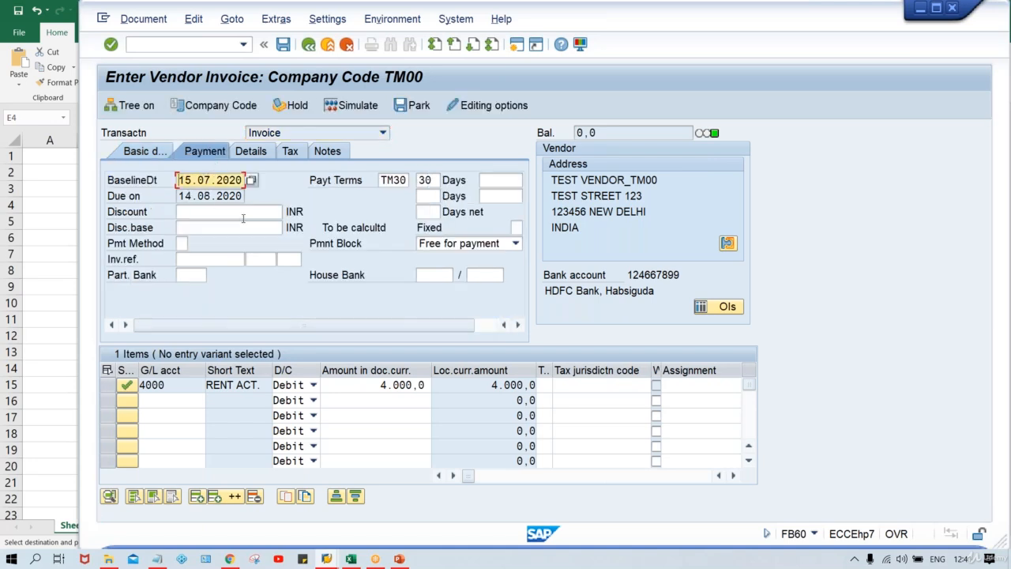
pyautogui.press('Tab')
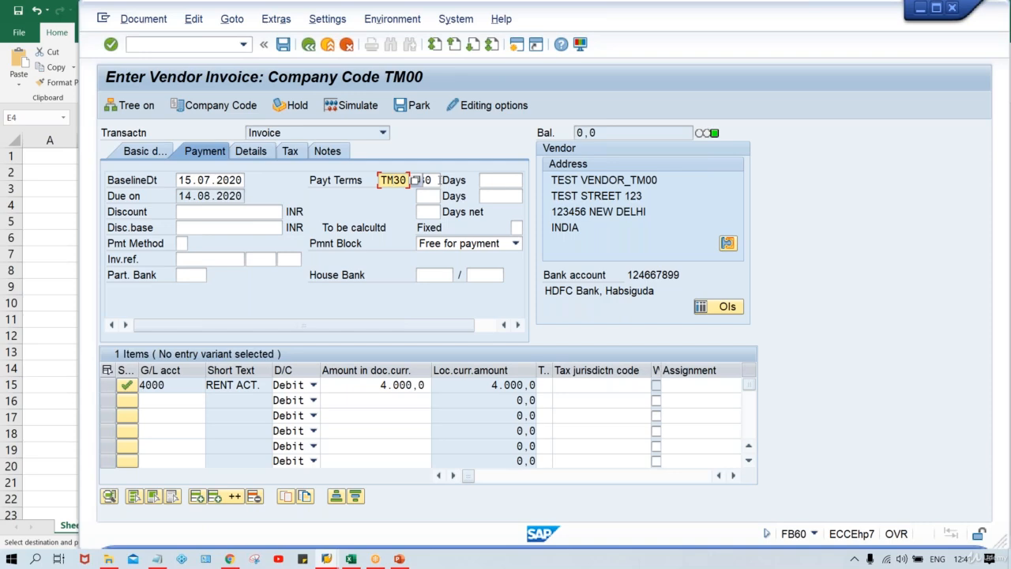
pyautogui.press('Tab')
pyautogui.moveTo(180, 196); pyautogui.dragTo(262, 203)
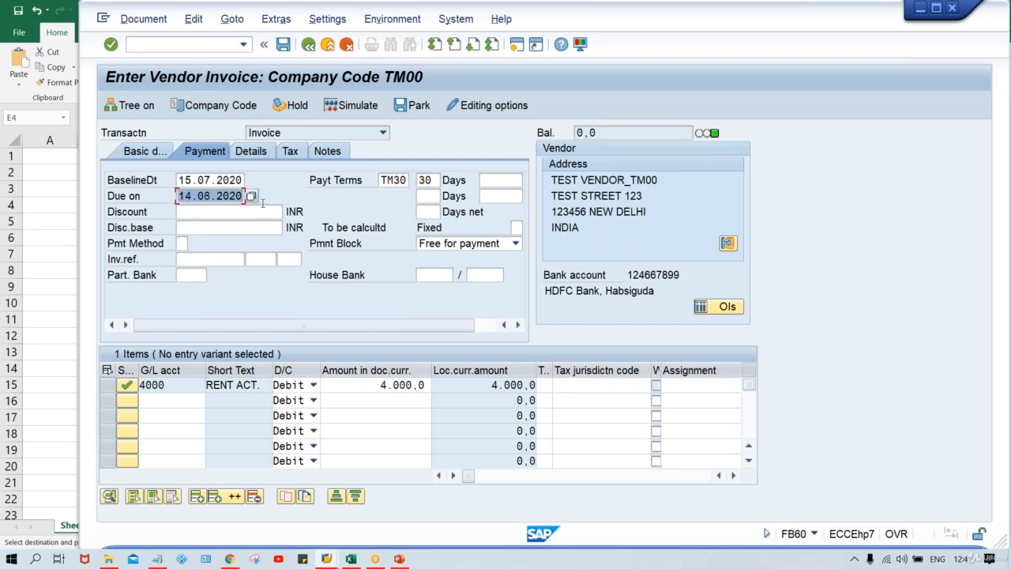
pyautogui.hotkey('alt', 'Tab')
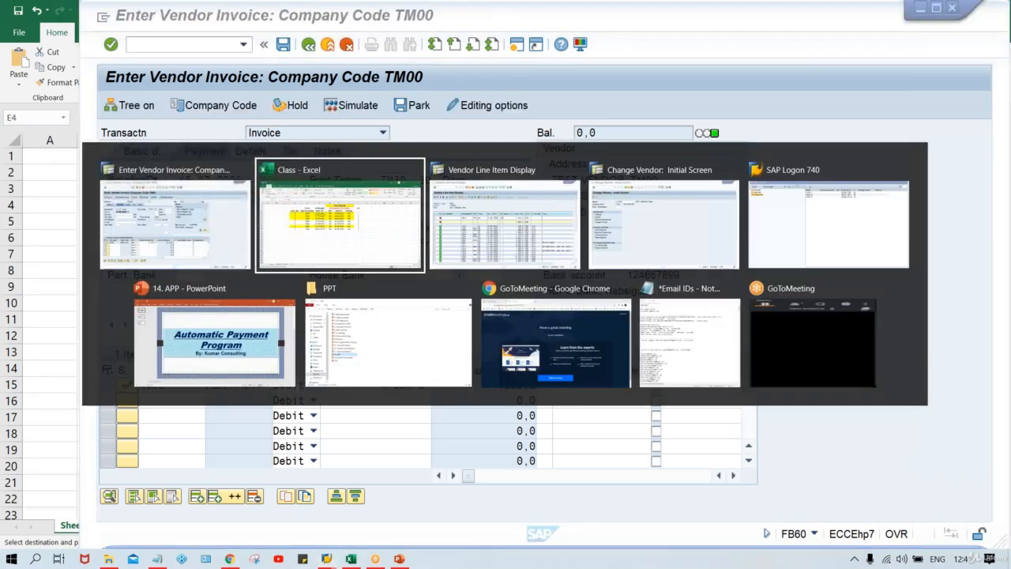
pyautogui.click(501, 205)
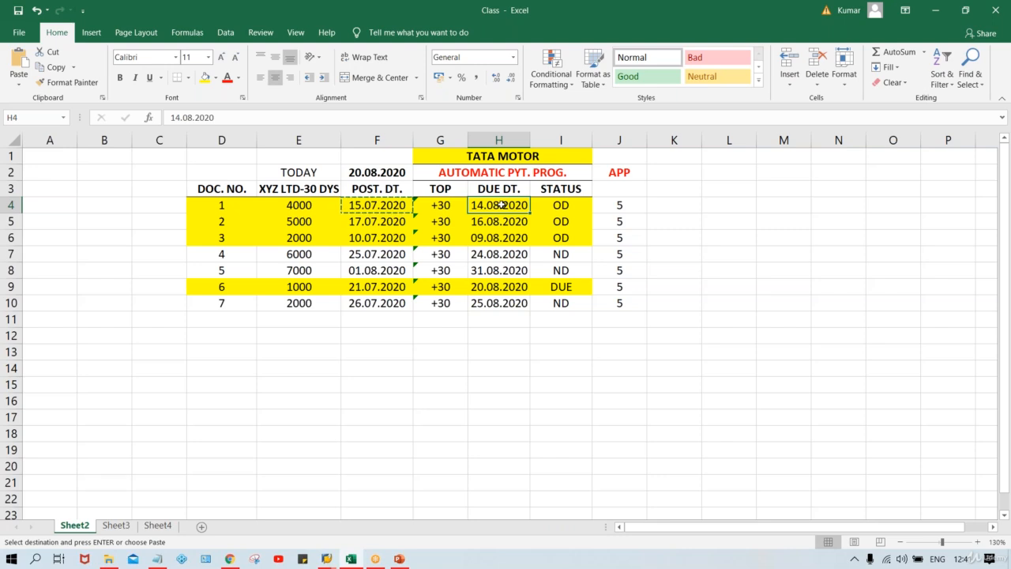
pyautogui.hotkey('alt', 'Tab')
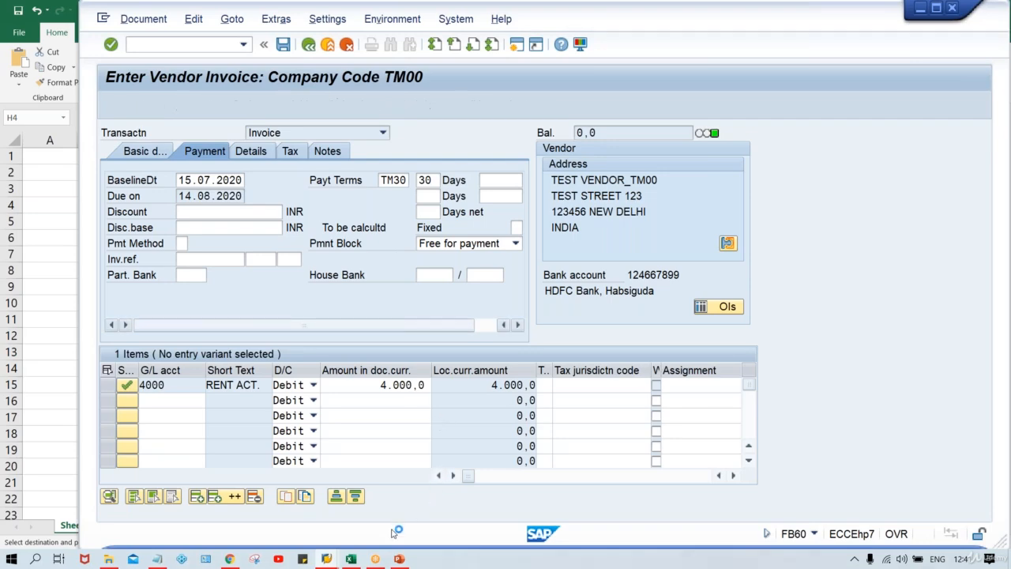
# Enter the test vendor on a new invoice and copy document 2's posting date, 17.07.2020, from the Excel schedule into the invoice and posting dates
pyautogui.click(351, 558)
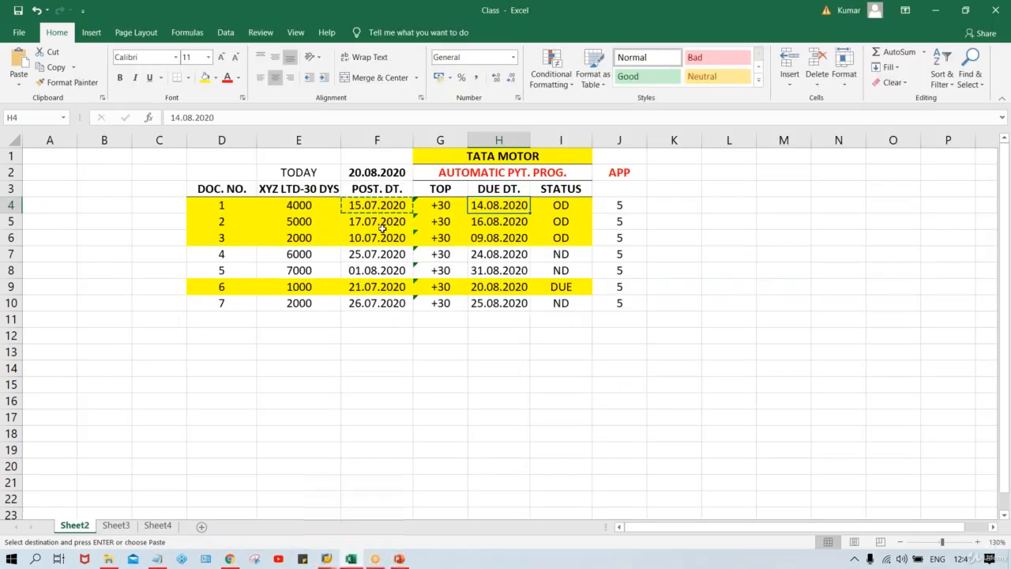
pyautogui.click(377, 221)
pyautogui.hotkey('ctrl', 'c')
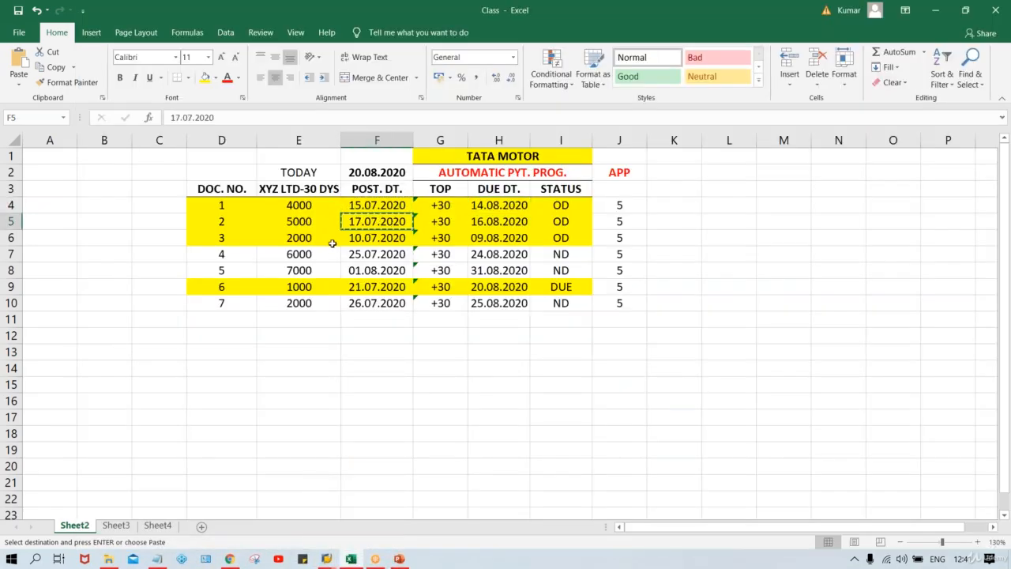
pyautogui.hotkey('alt', 'Tab')
pyautogui.click(237, 183)
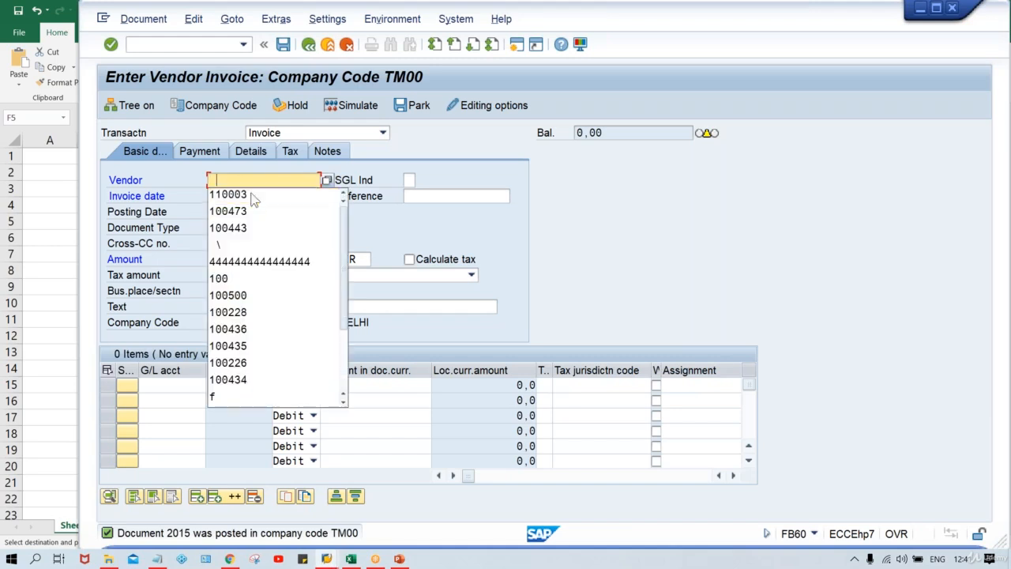
pyautogui.click(255, 203)
pyautogui.press('Tab')
pyautogui.hotkey('ctrl', 'v')
pyautogui.press('Tab')
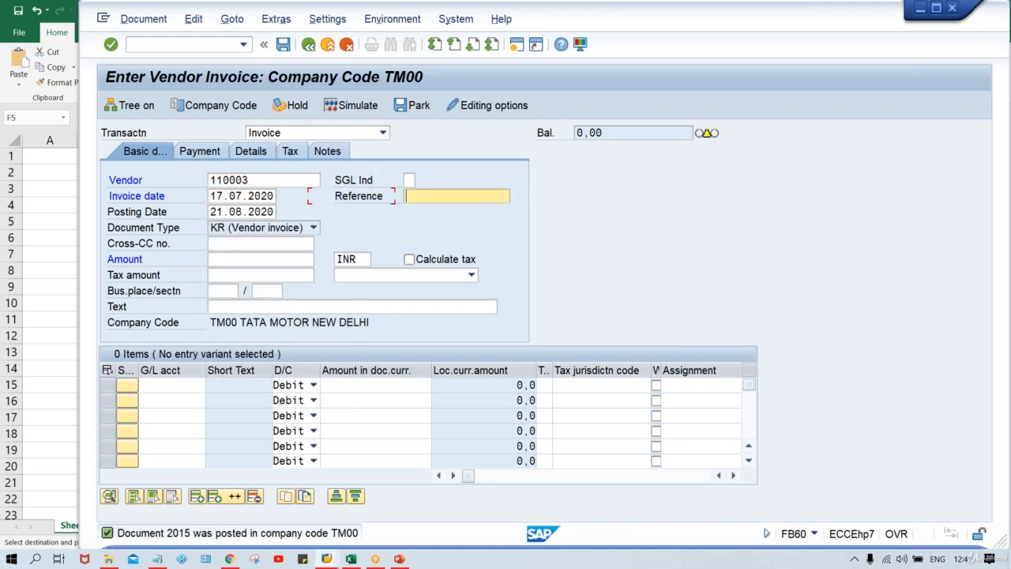
pyautogui.press('Tab')
pyautogui.hotkey('ctrl', 'v')
# Set the invoice amount to 5000 INR and add a debit item for G/L account 4000 with amount 5000
pyautogui.click(215, 262)
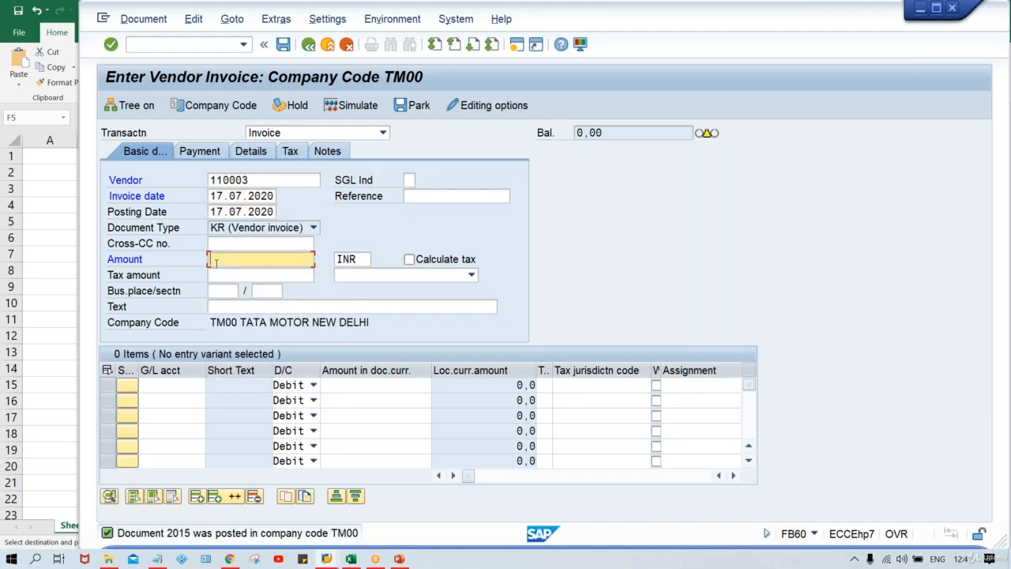
pyautogui.write('5000')
pyautogui.press('Return')
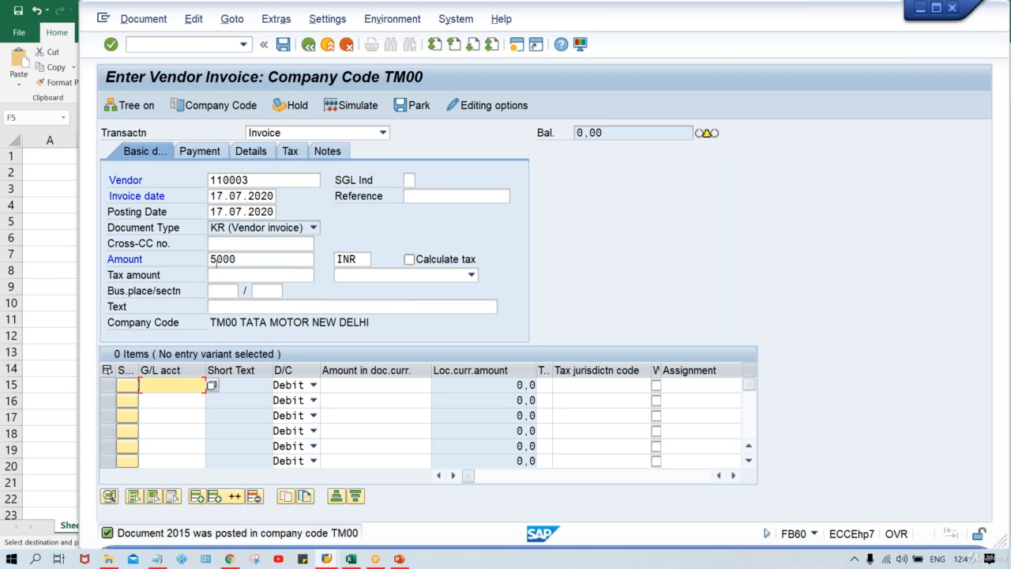
pyautogui.write('4000')
pyautogui.press('Return')
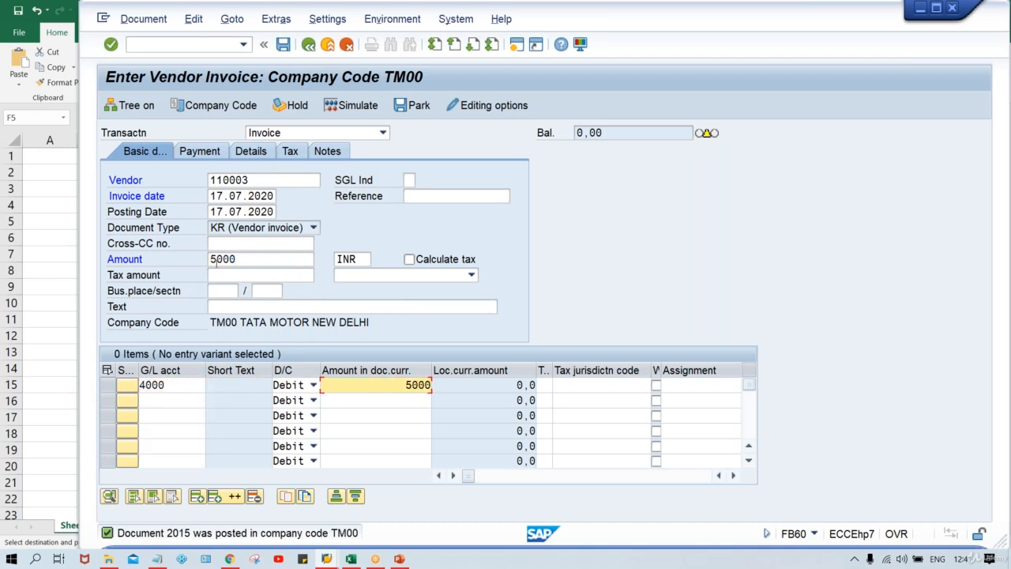
pyautogui.press('Return')
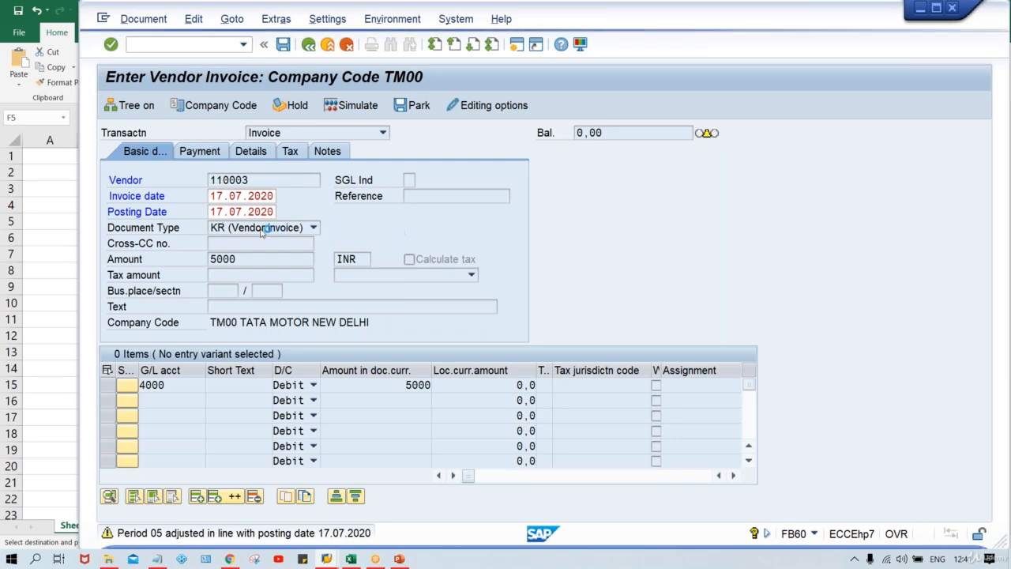
# Check document 2's due date in the Excel schedule, and copy document 3's posting date, 10.07.2020
pyautogui.hotkey('alt', 'Tab')
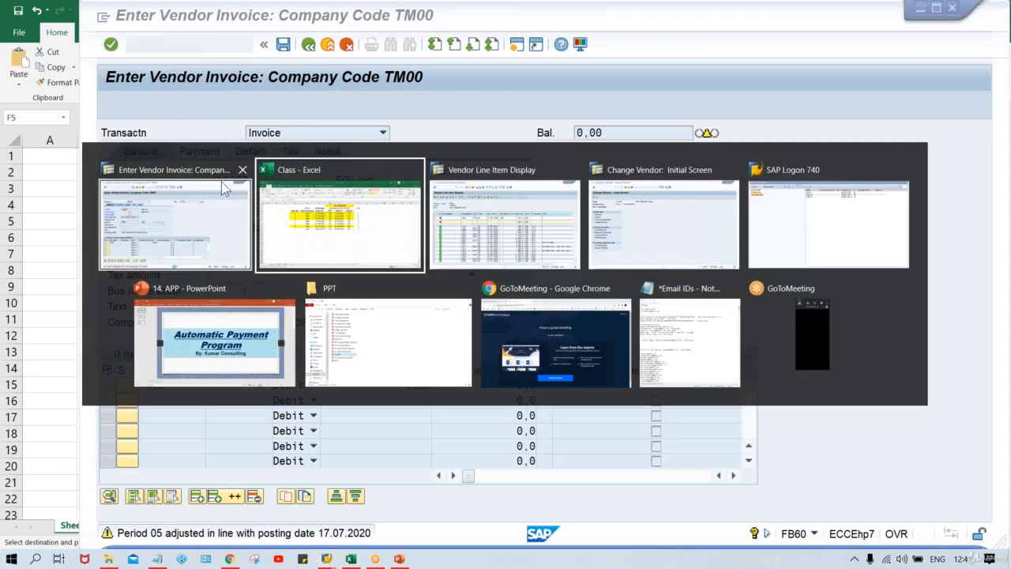
pyautogui.click(498, 221)
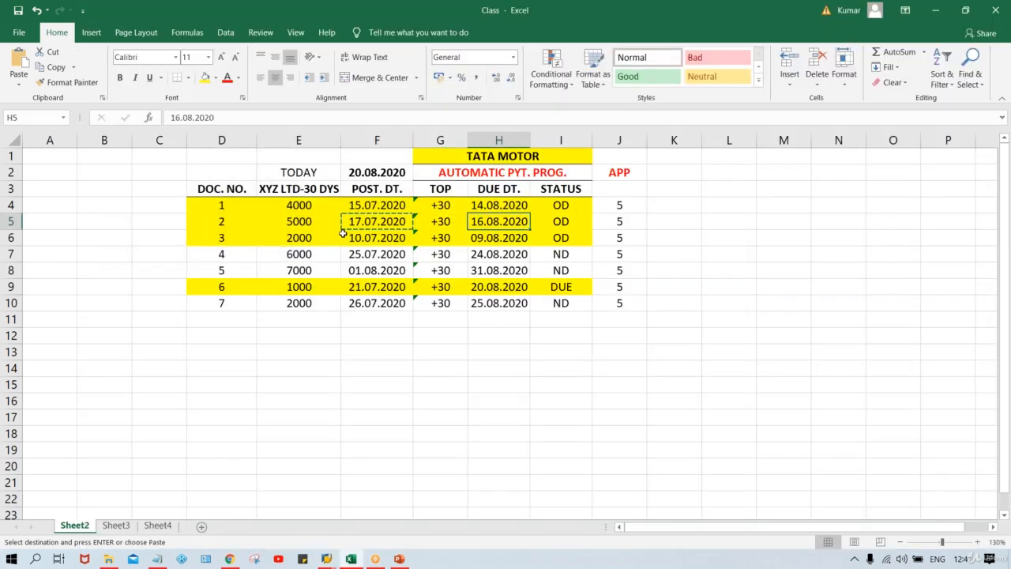
pyautogui.click(376, 239)
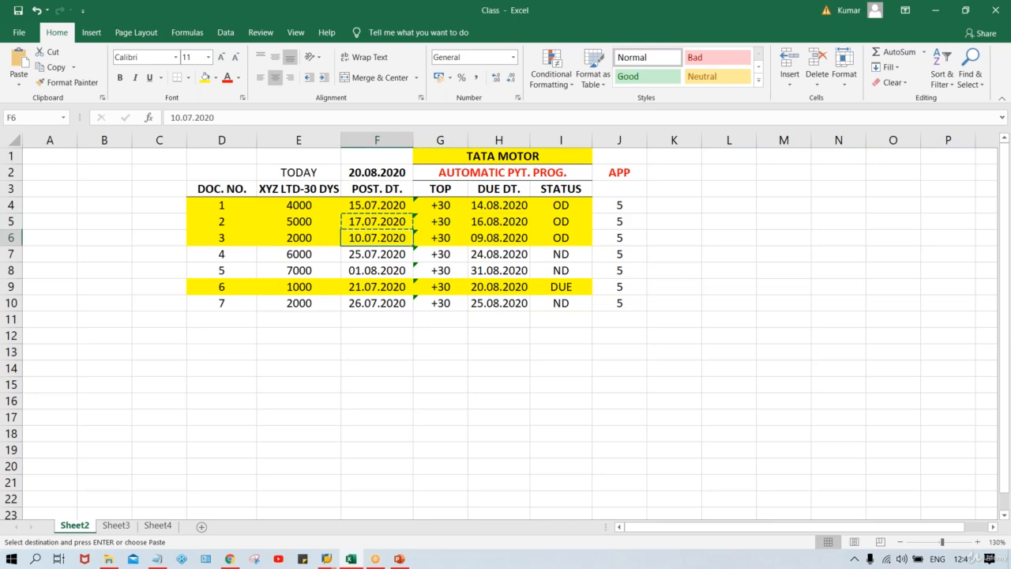
pyautogui.hotkey('alt', 'Tab')
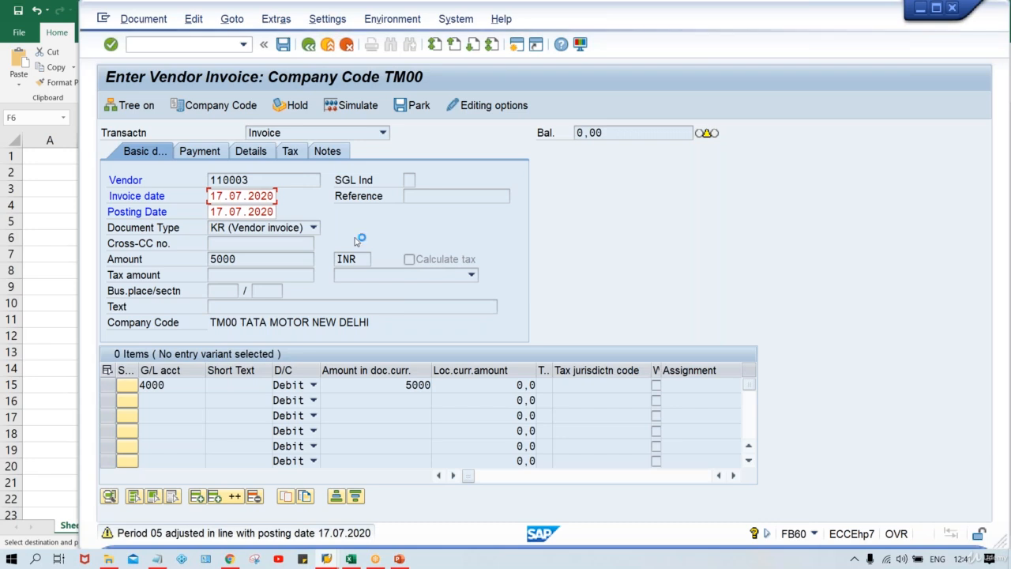
# Create an additional SAP session and move its window over the vendor invoice window
pyautogui.click(103, 20)
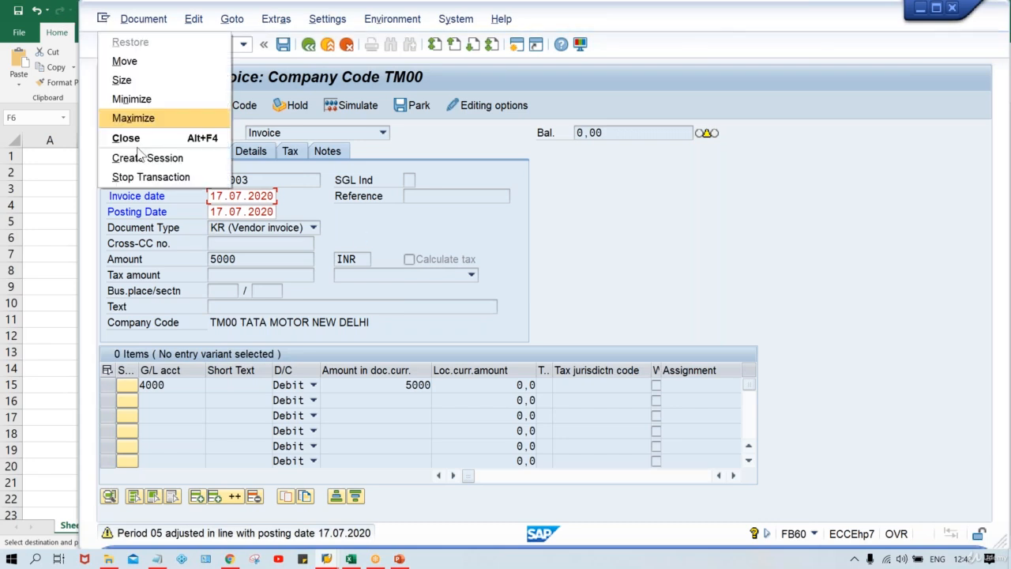
pyautogui.click(147, 157)
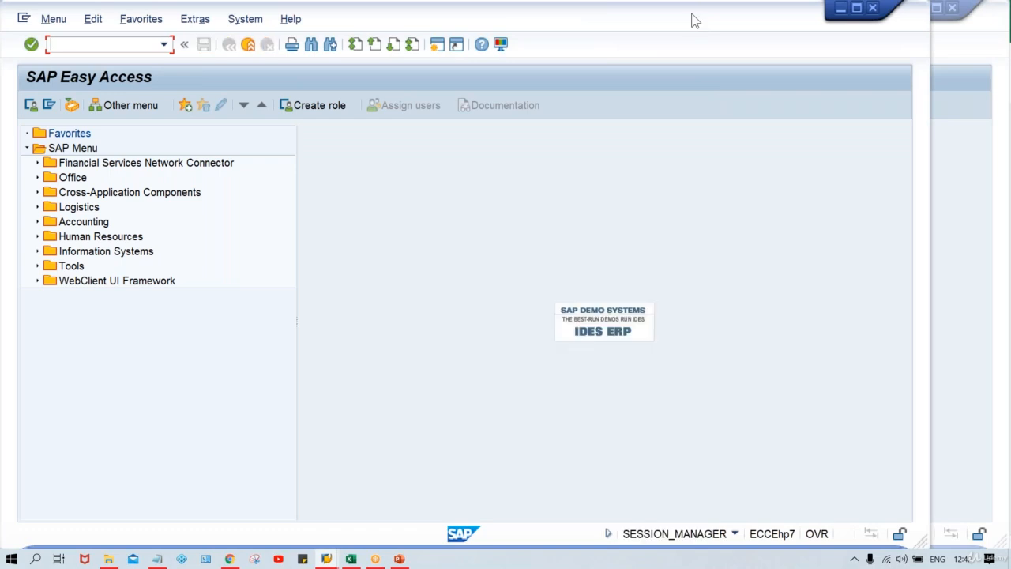
pyautogui.moveTo(691, 21); pyautogui.dragTo(772, 20)
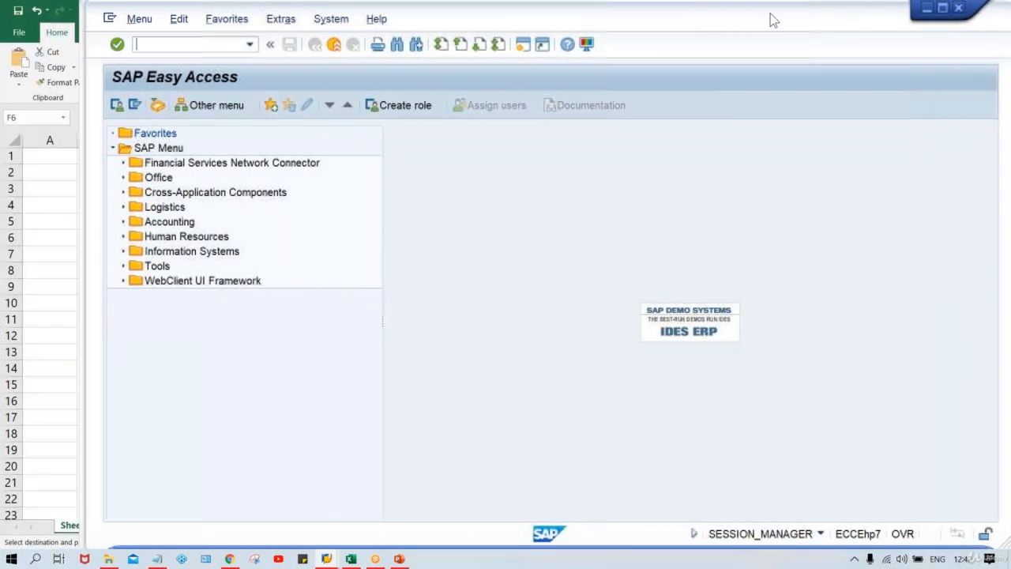
# Return to the Enter Vendor Invoice session and post document 2's invoice
pyautogui.click(326, 558)
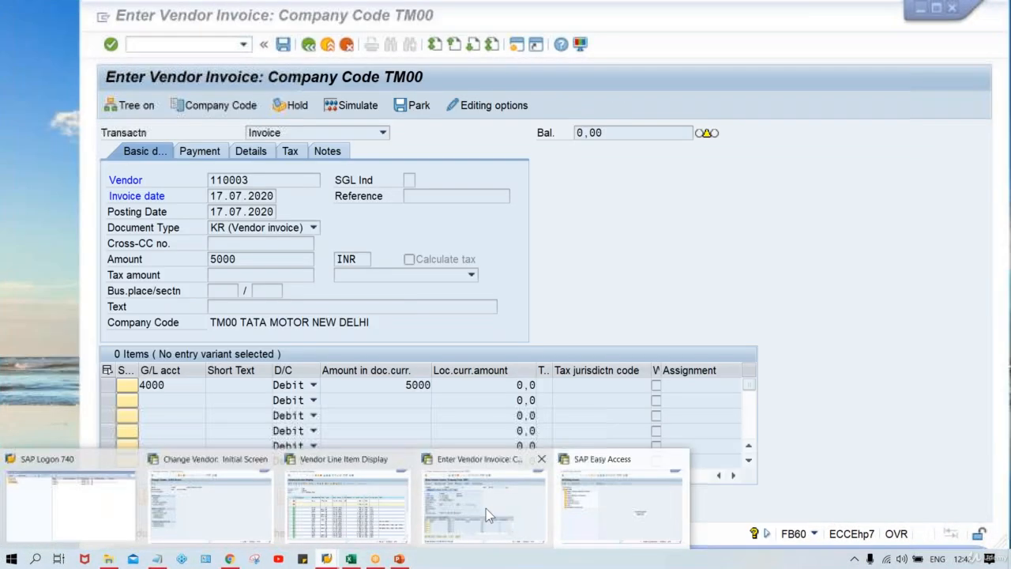
pyautogui.click(485, 509)
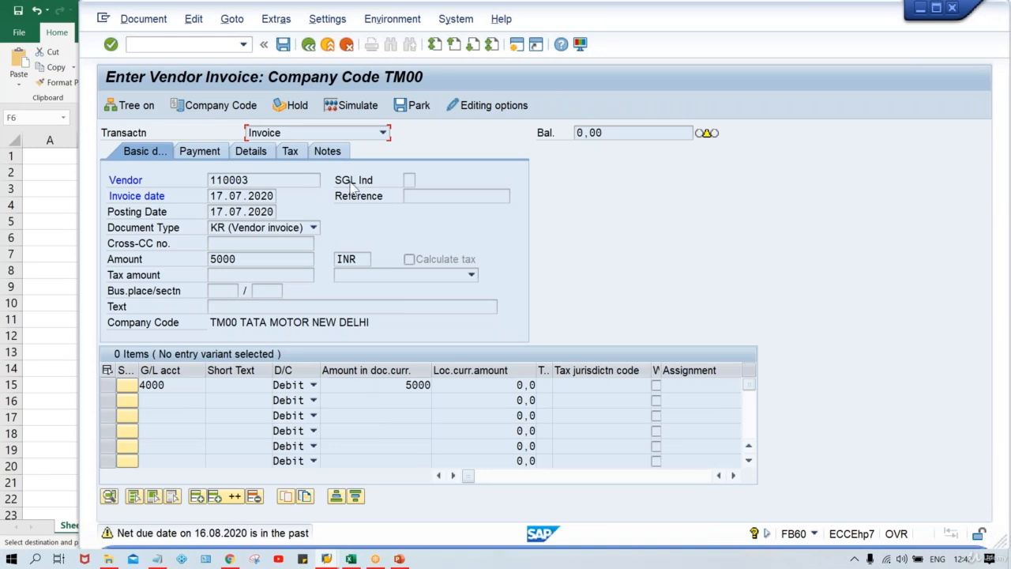
pyautogui.hotkey('ctrl', 's')
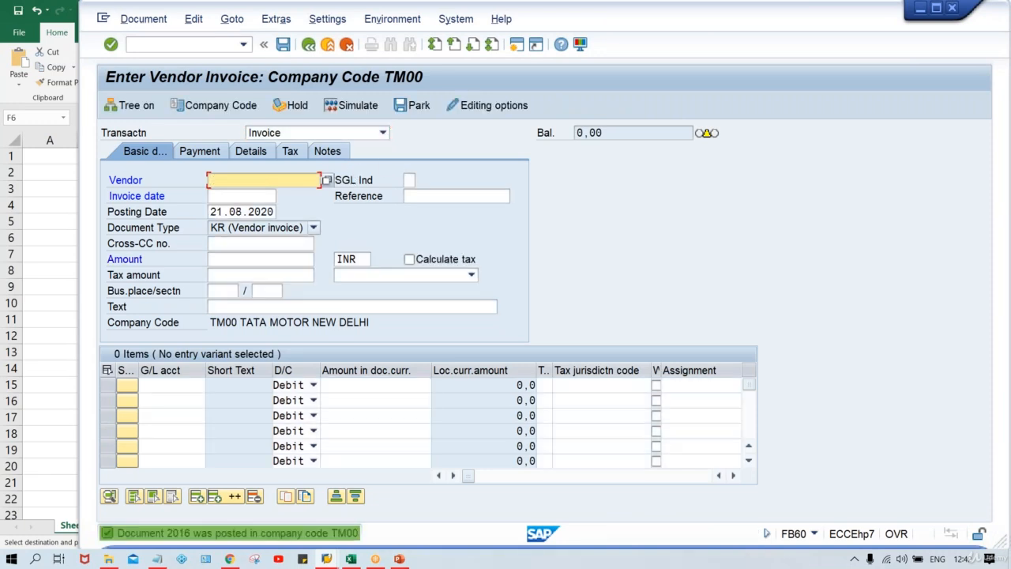
# Enter the test vendor on a new invoice for document 3, with invoice date and posting date 10.07.2020
pyautogui.click(252, 195)
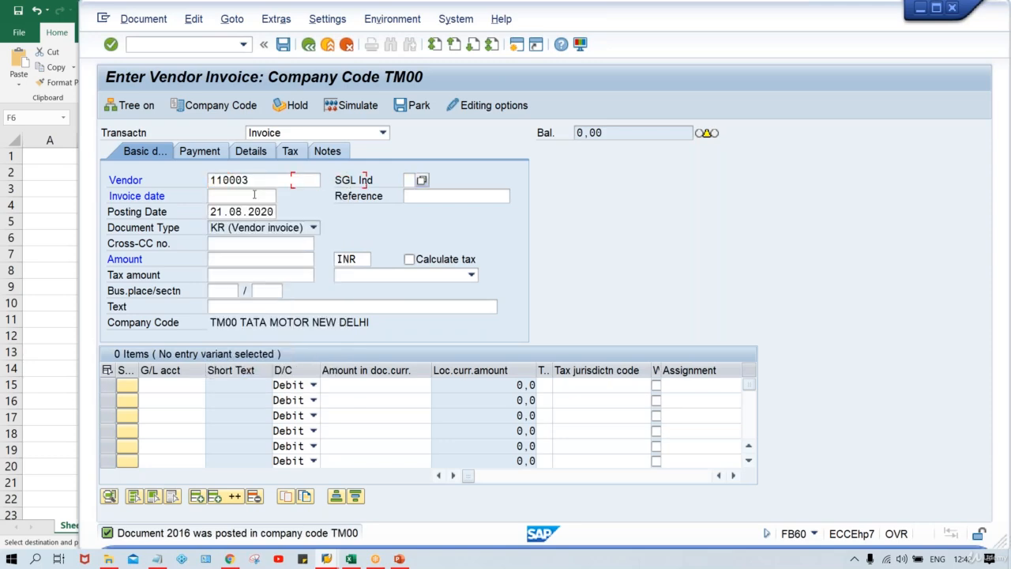
pyautogui.write('10.07.2020')
pyautogui.press('Tab')
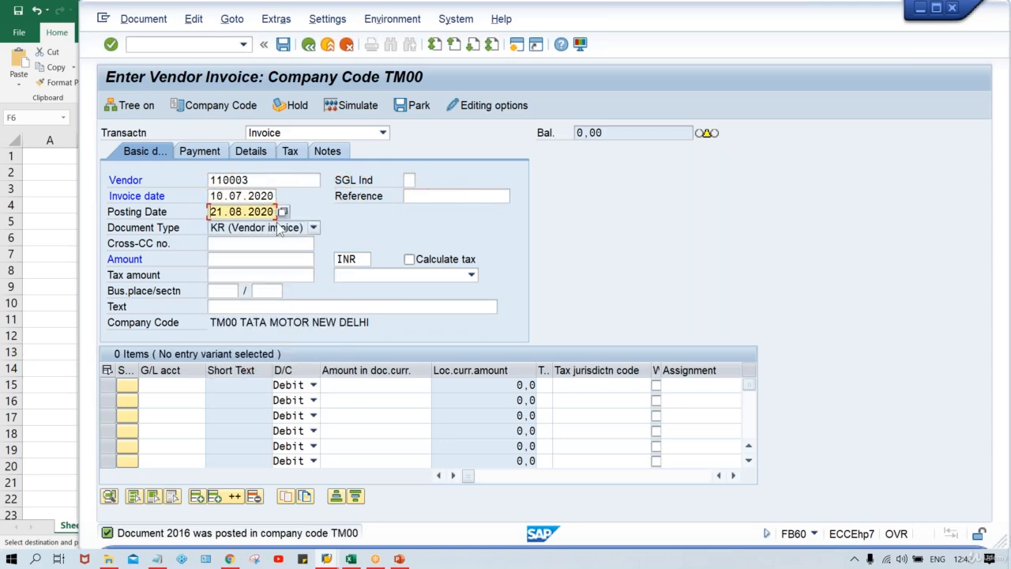
pyautogui.write('10.07.2020')
pyautogui.press('Return')
# Set the invoice amount to 2000 INR, matching document 3 in the Excel schedule
pyautogui.hotkey('alt', 'Tab')
pyautogui.hotkey('alt', 'Tab')
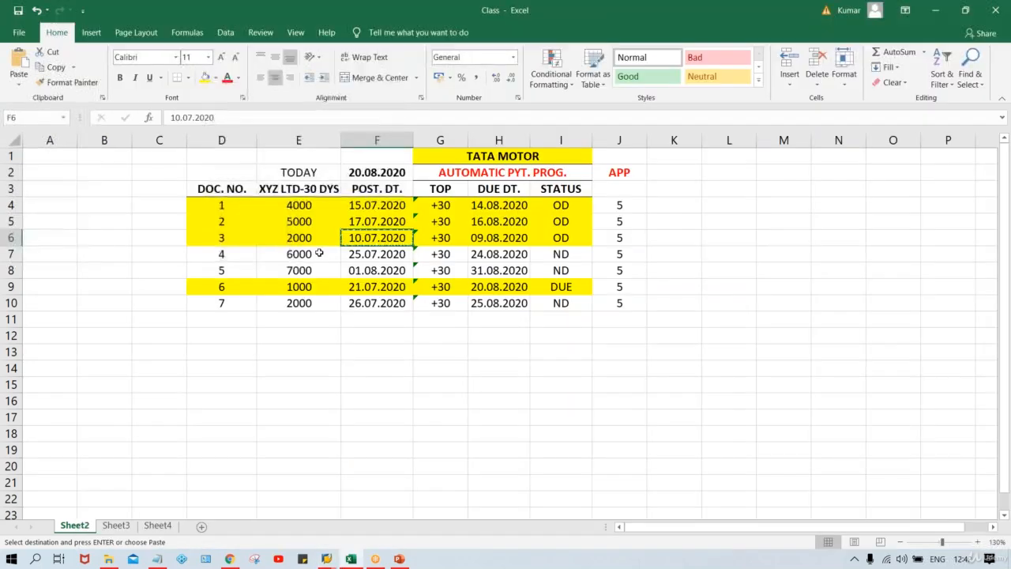
pyautogui.hotkey('alt', 'Tab')
pyautogui.click(322, 245)
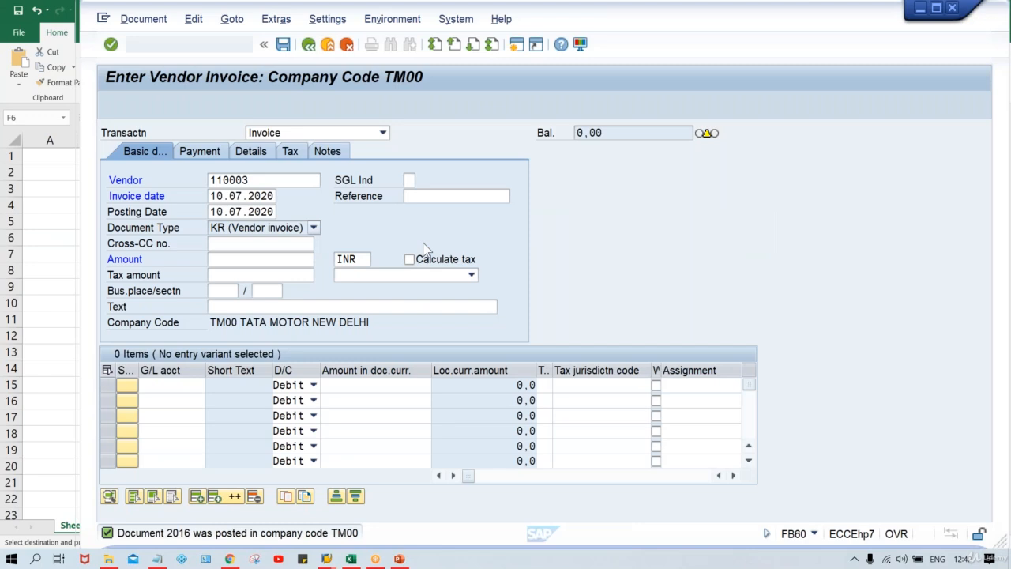
pyautogui.click(277, 259)
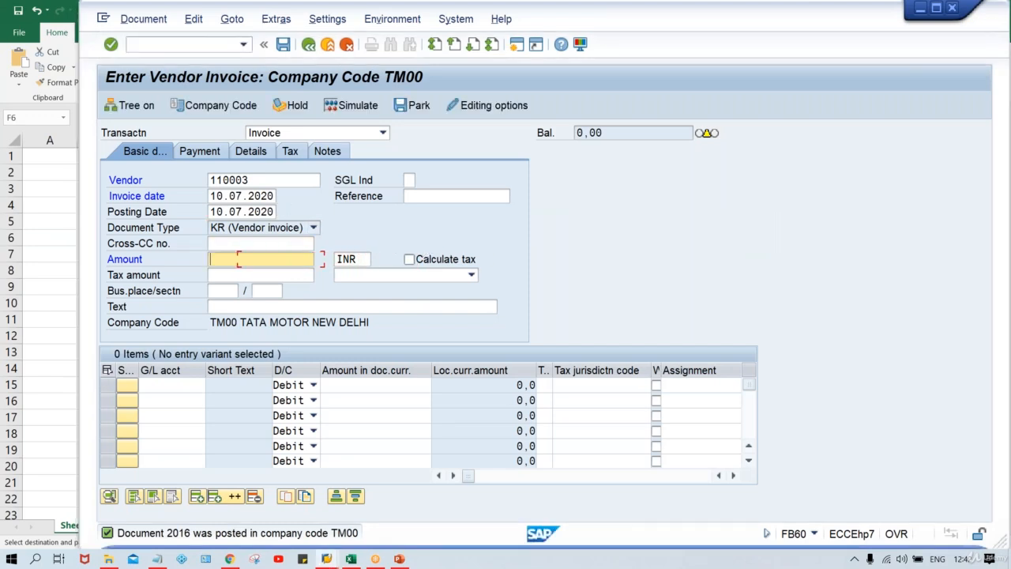
pyautogui.write('2000')
pyautogui.press('Return')
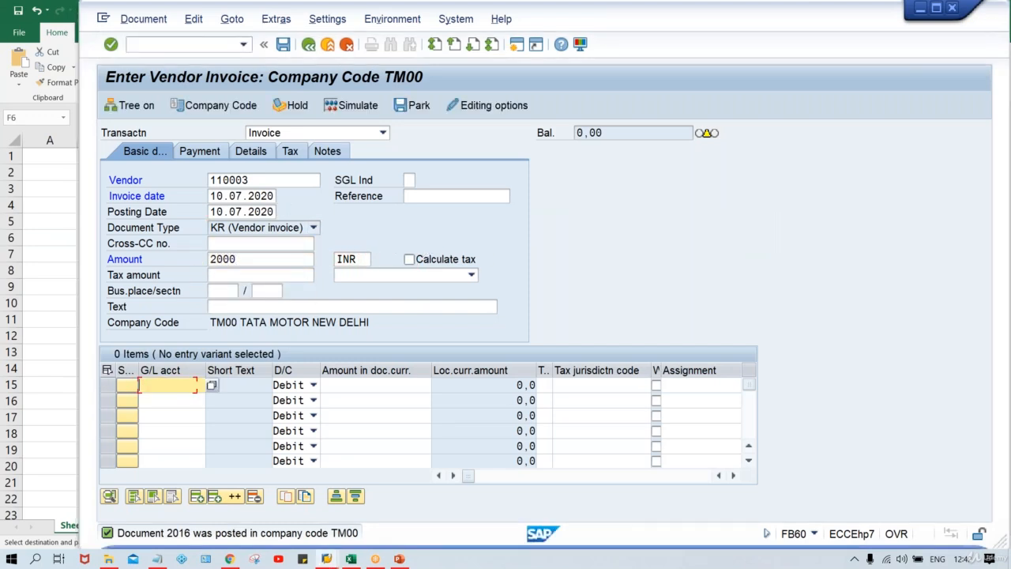
# Add a debit item for G/L account 4000 with amount 2000, and post the invoice, accepting the period and due date warnings
pyautogui.write('4')
pyautogui.press('Down')
pyautogui.press('Tab')
pyautogui.press('Tab')
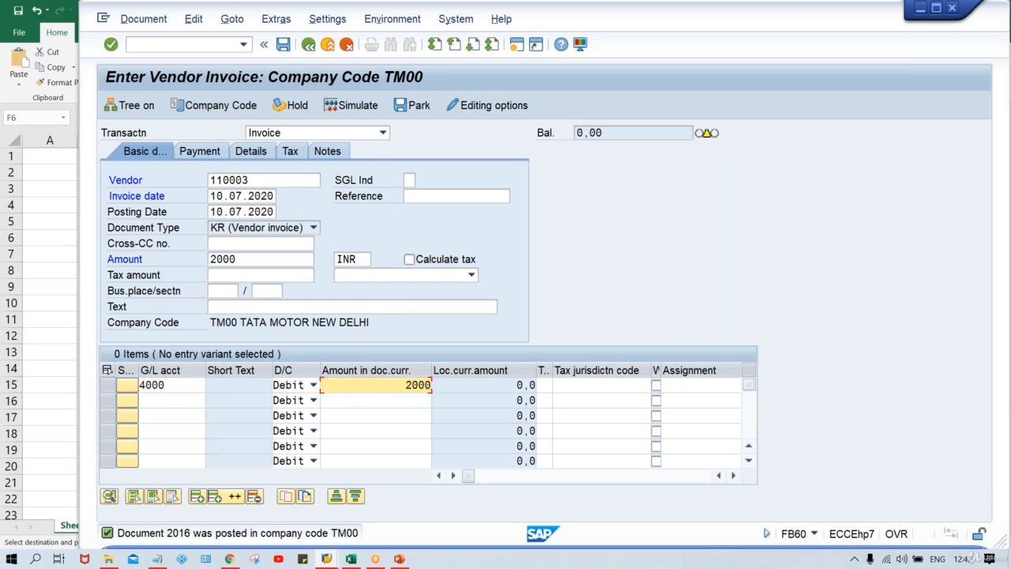
pyautogui.press('Return')
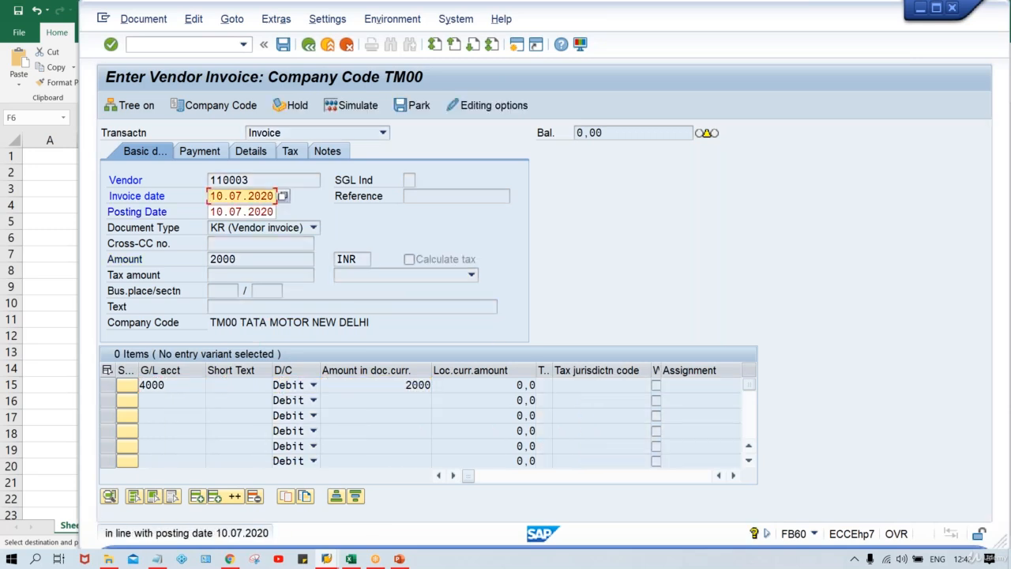
pyautogui.press('Return')
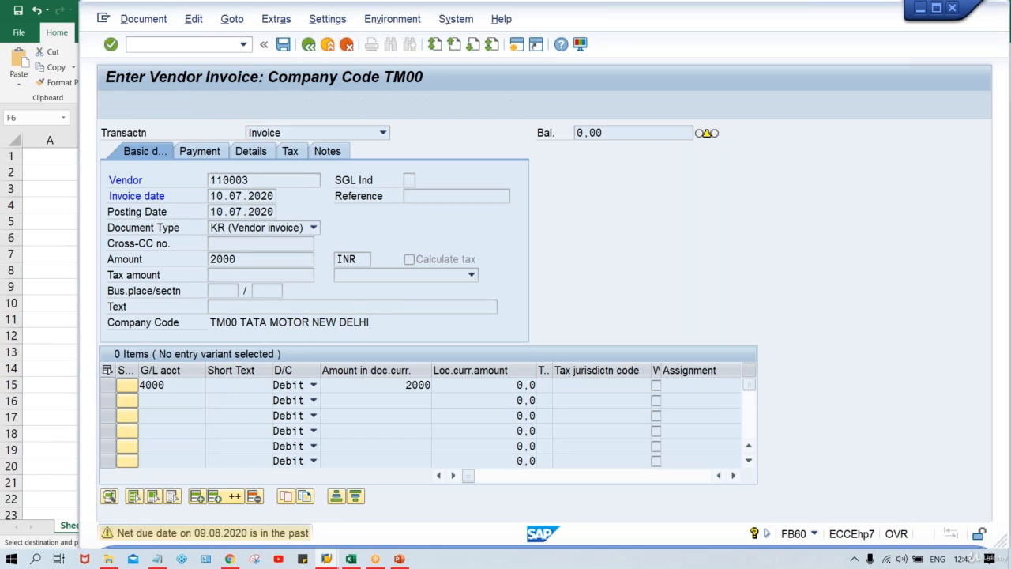
pyautogui.press('Return')
pyautogui.hotkey('ctrl', 's')
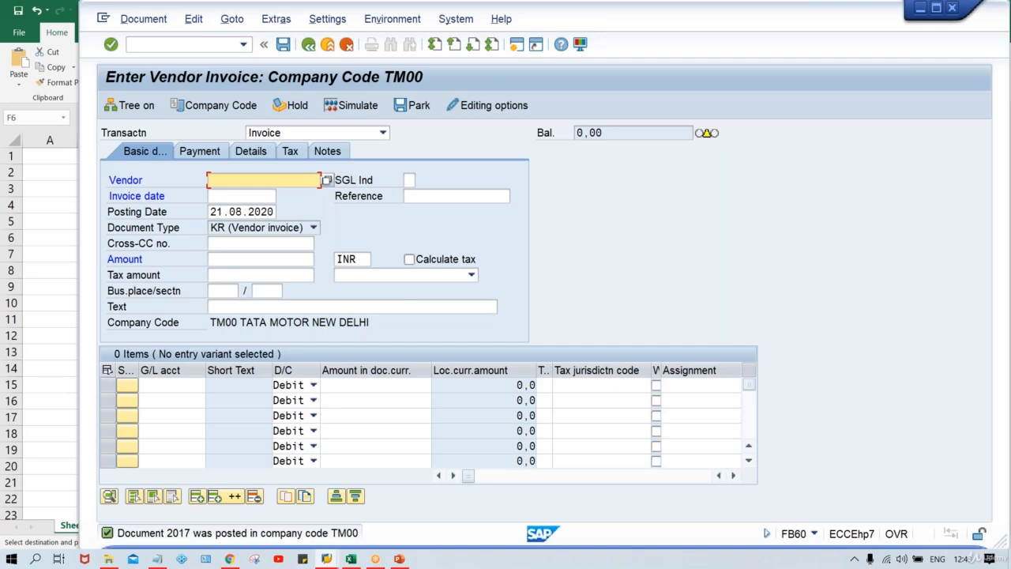
# Review the payment terms and due dates of documents 1 to 3 in the Excel schedule
pyautogui.hotkey('alt', 'Tab')
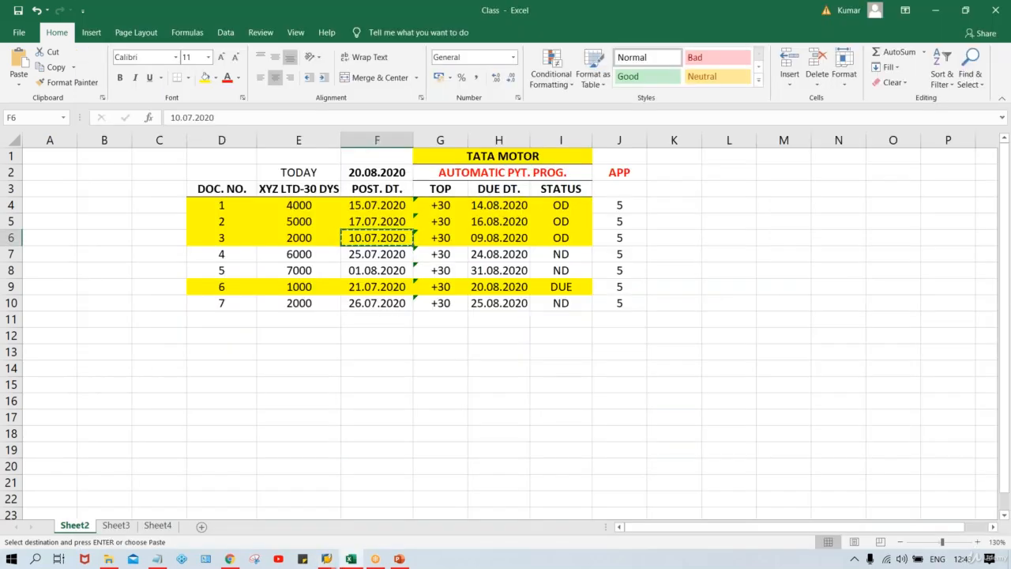
pyautogui.click(440, 209)
pyautogui.click(444, 223)
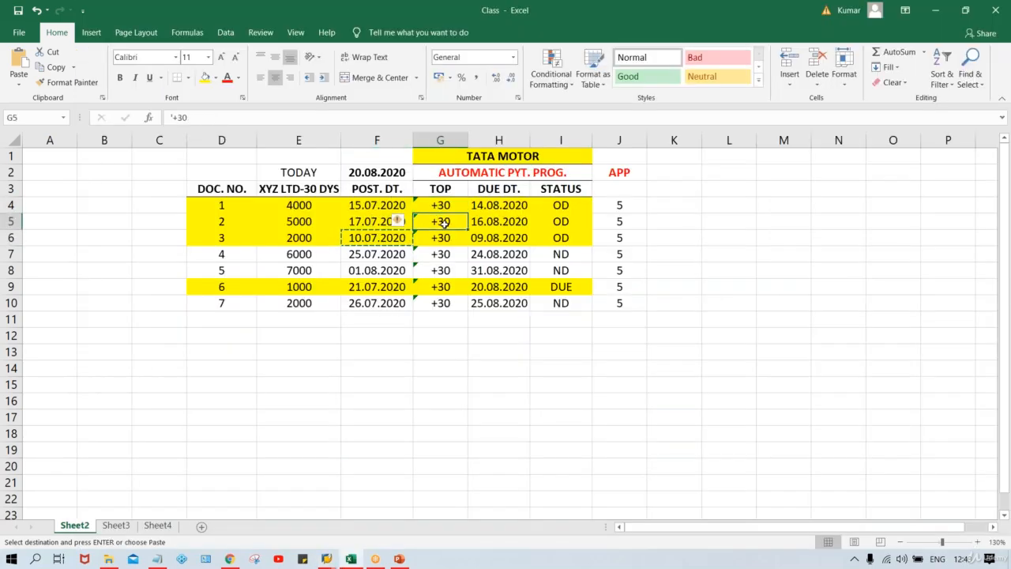
pyautogui.click(440, 241)
pyautogui.click(521, 241)
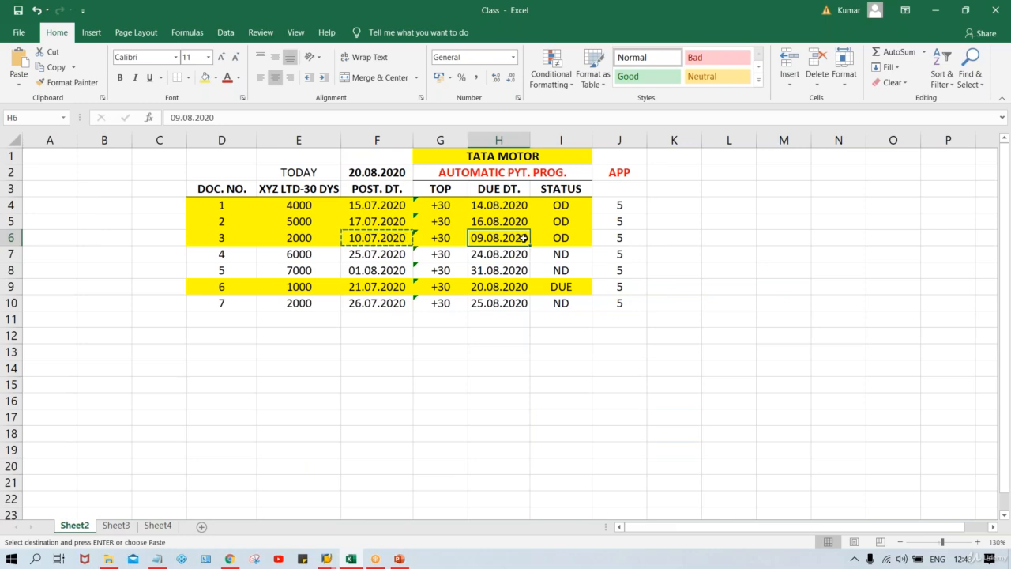
pyautogui.click(506, 221)
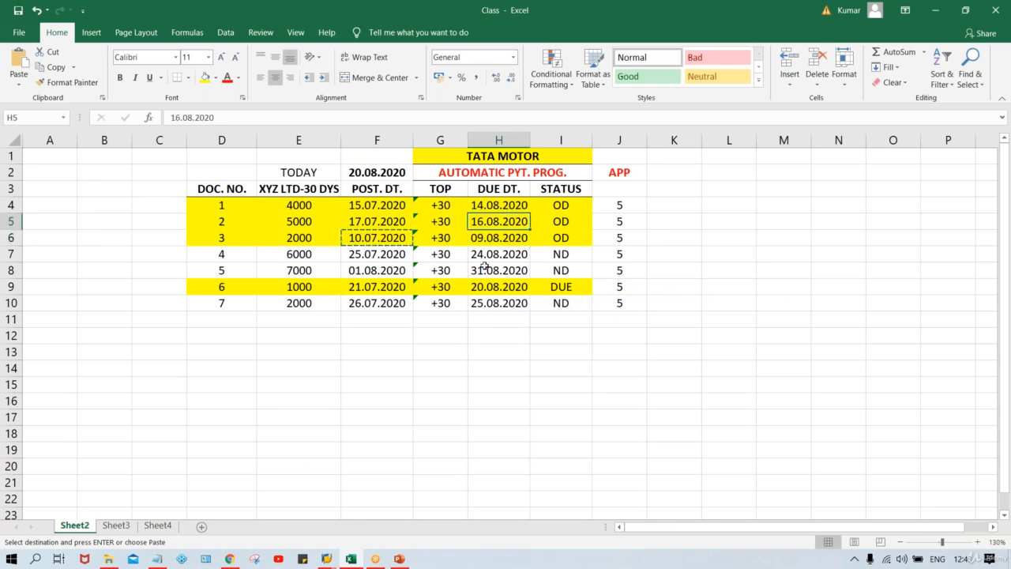
# Enter the test vendor on a new invoice for document 4, with invoice date and posting date 25.07.2020 copied from the Excel schedule
pyautogui.click(370, 252)
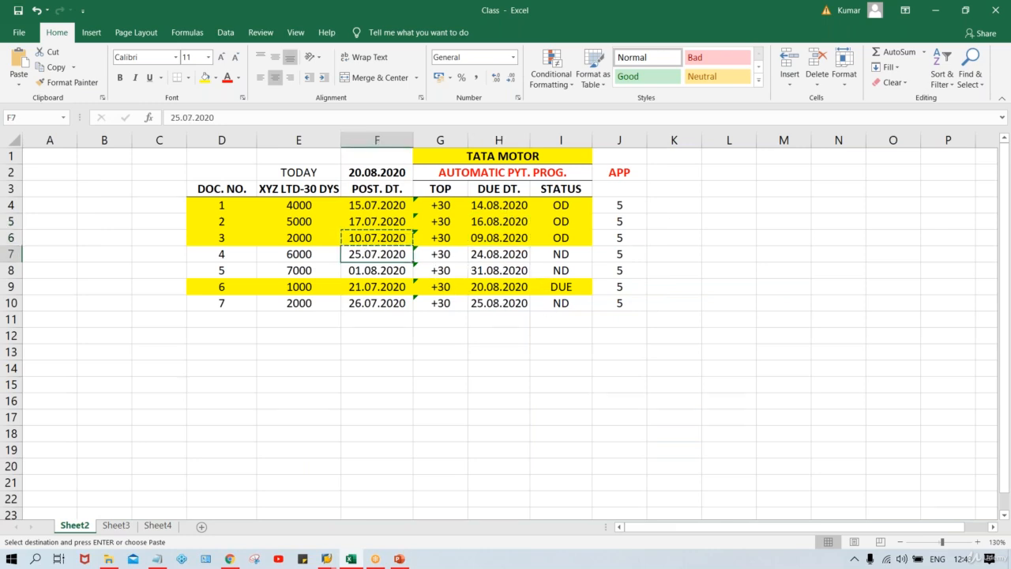
pyautogui.hotkey('ctrl', 'c')
pyautogui.hotkey('alt', 'Tab')
pyautogui.click(259, 181)
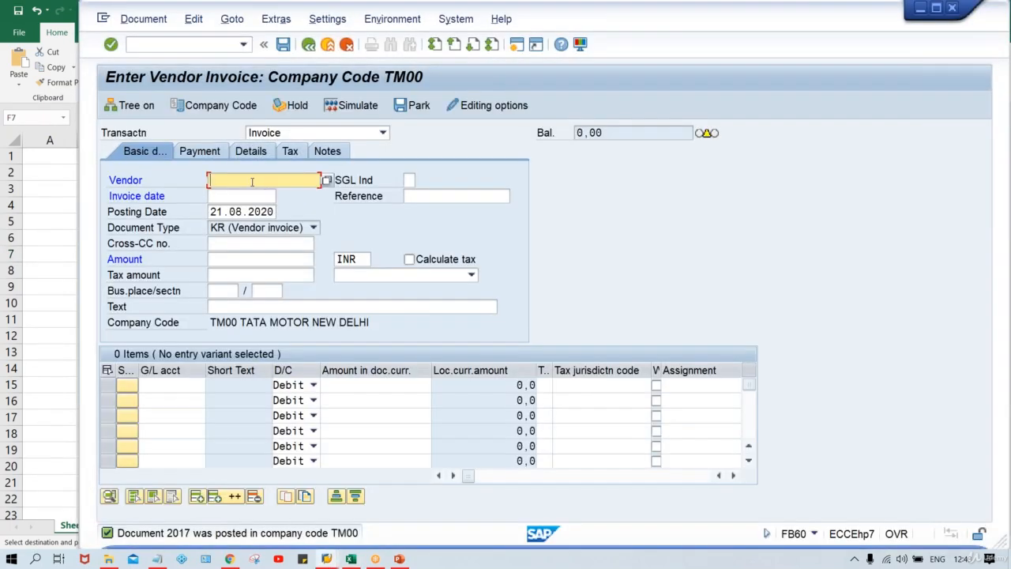
pyautogui.click(252, 181)
pyautogui.click(256, 191)
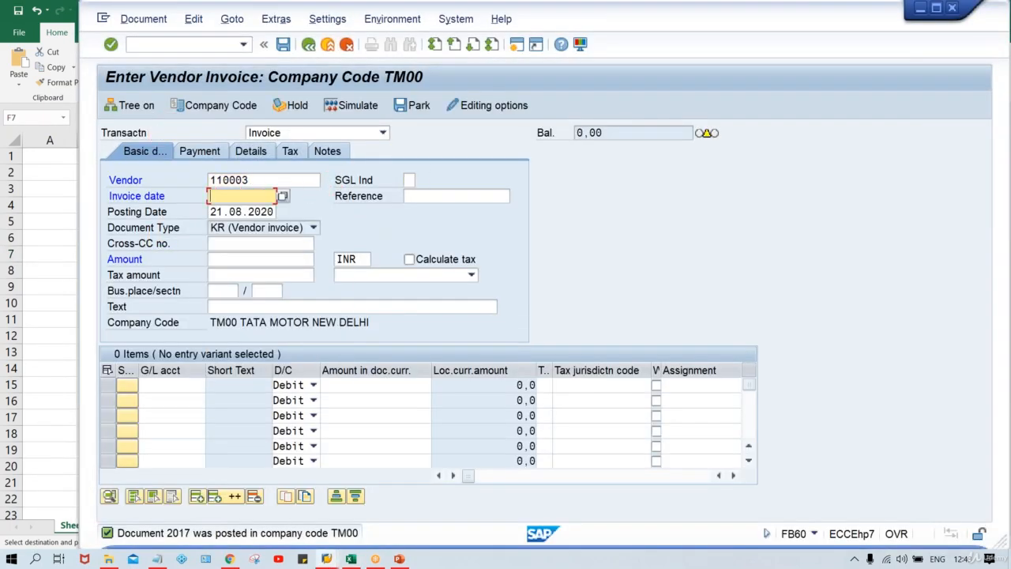
pyautogui.hotkey('ctrl', 'v')
pyautogui.press('Tab')
pyautogui.press('Tab')
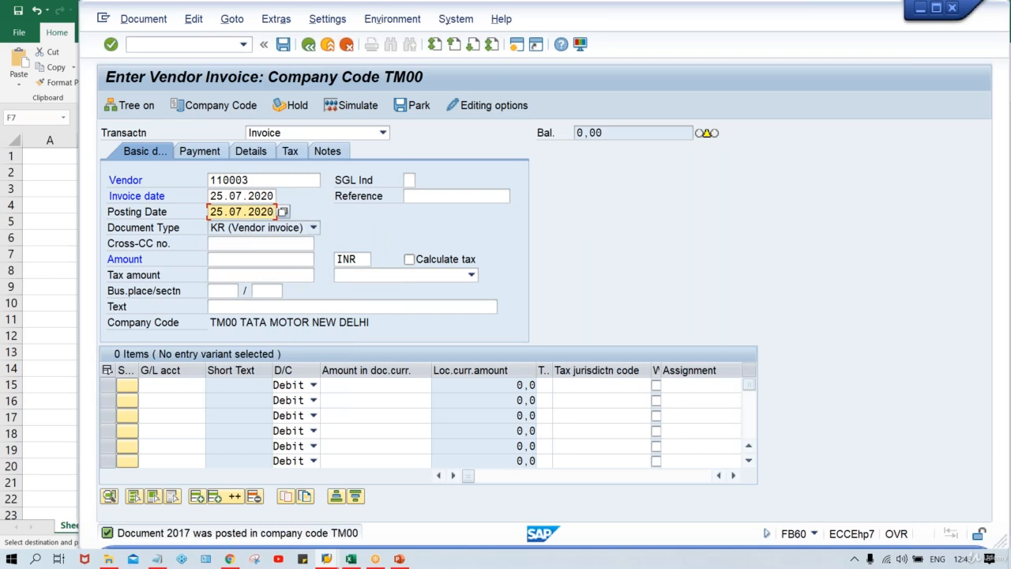
# Set the invoice amount to 6000 INR, matching document 4 in the schedule
pyautogui.click(245, 243)
pyautogui.click(239, 258)
pyautogui.write('6')
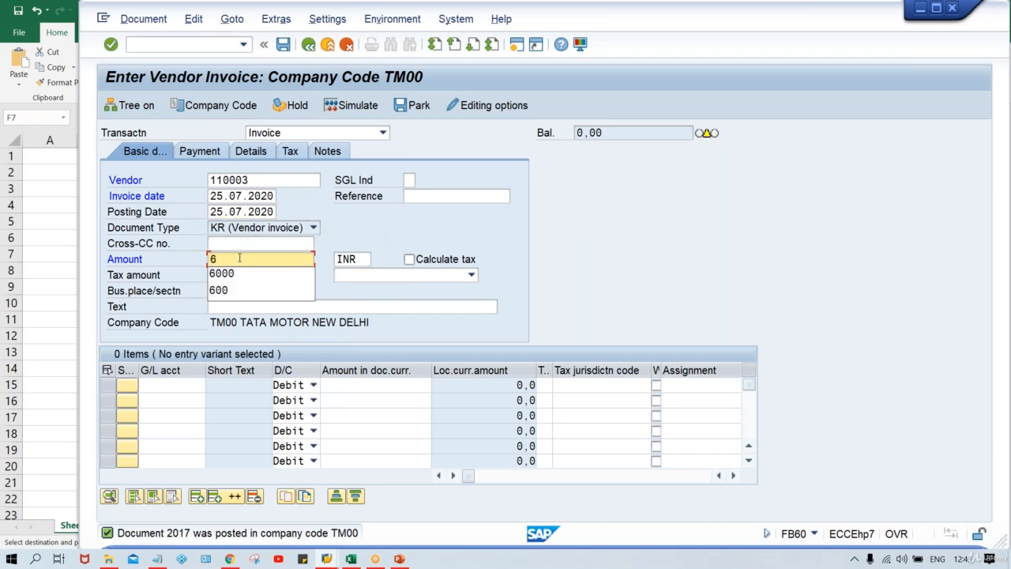
pyautogui.press('Down')
pyautogui.press('Return')
# Add a debit item for G/L account 4000 with amount 6000, and post the document 4 invoice
pyautogui.press('Tab')
pyautogui.press('Tab')
pyautogui.press('Tab')
pyautogui.press('Tab')
pyautogui.press('Tab')
pyautogui.press('Tab')
pyautogui.press('Tab')
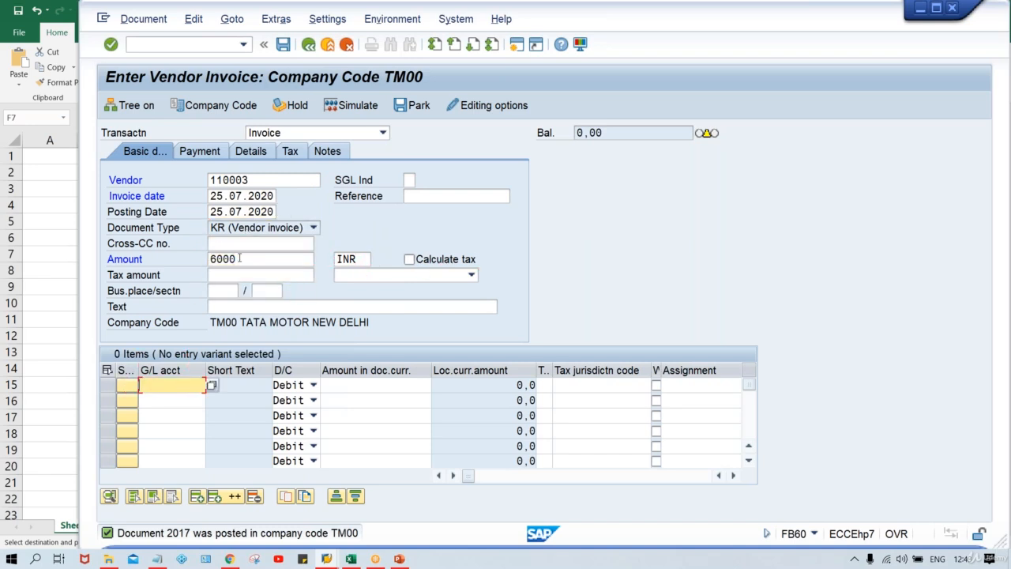
pyautogui.write('4')
pyautogui.press('Down')
pyautogui.press('Return')
pyautogui.press('Tab')
pyautogui.press('Tab')
pyautogui.press('Tab')
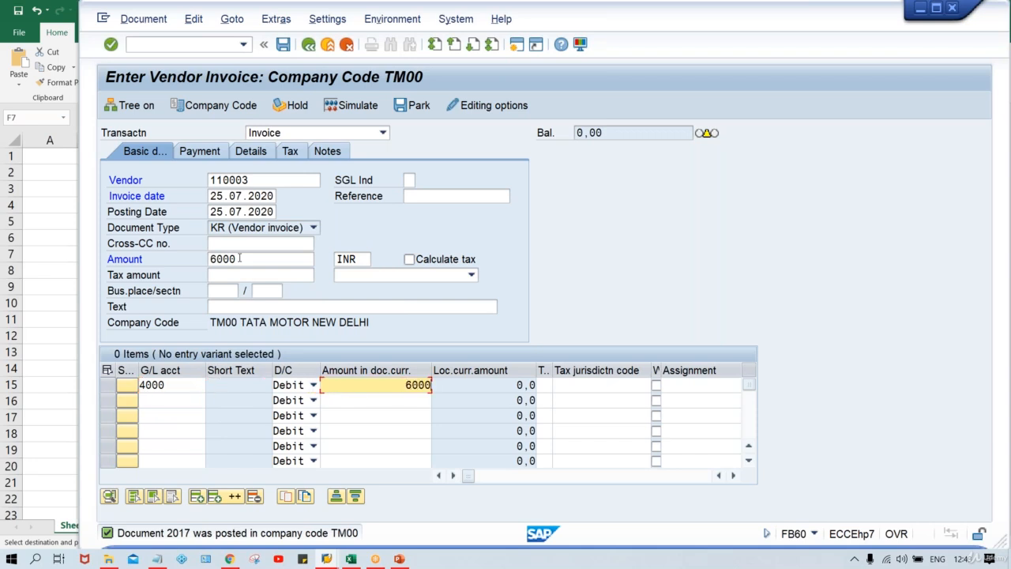
pyautogui.press('Return')
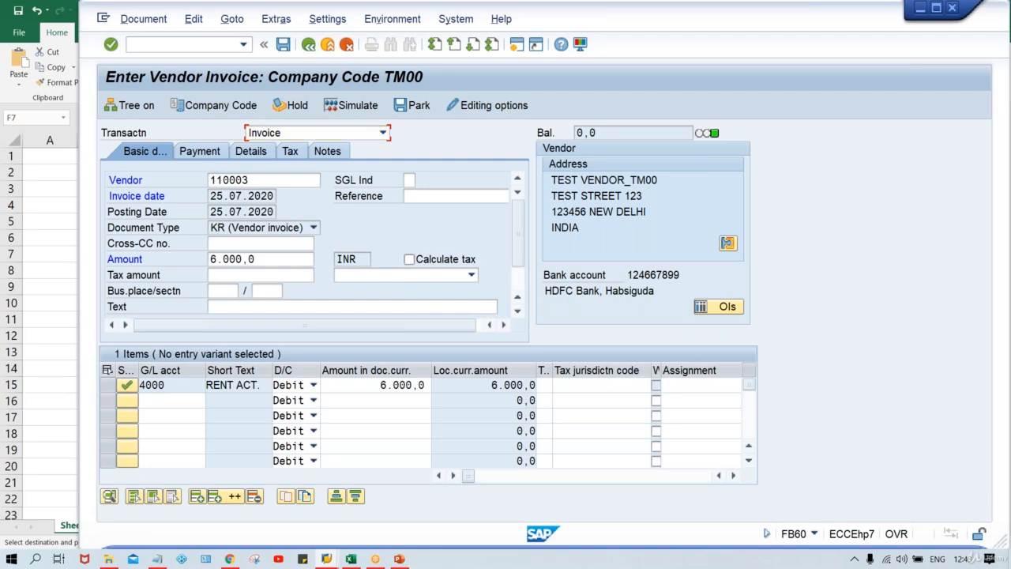
pyautogui.hotkey('ctrl', 's')
# Enter the test vendor on a new invoice for document 5, with invoice date and posting date 01.08.2020 copied from the Excel schedule
pyautogui.hotkey('alt', 'Tab')
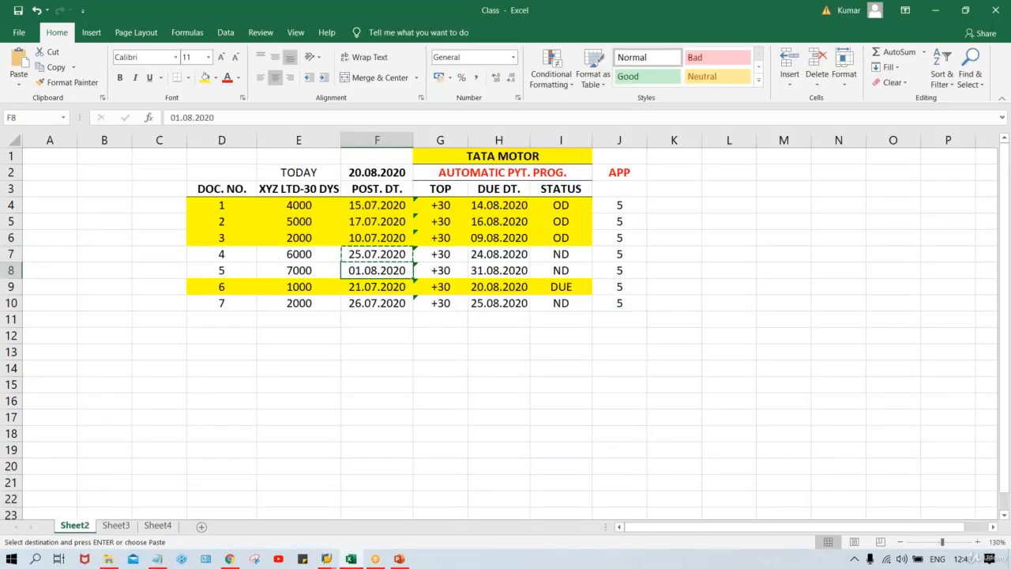
pyautogui.hotkey('ctrl', 'c')
pyautogui.hotkey('alt', 'Tab')
pyautogui.click(236, 181)
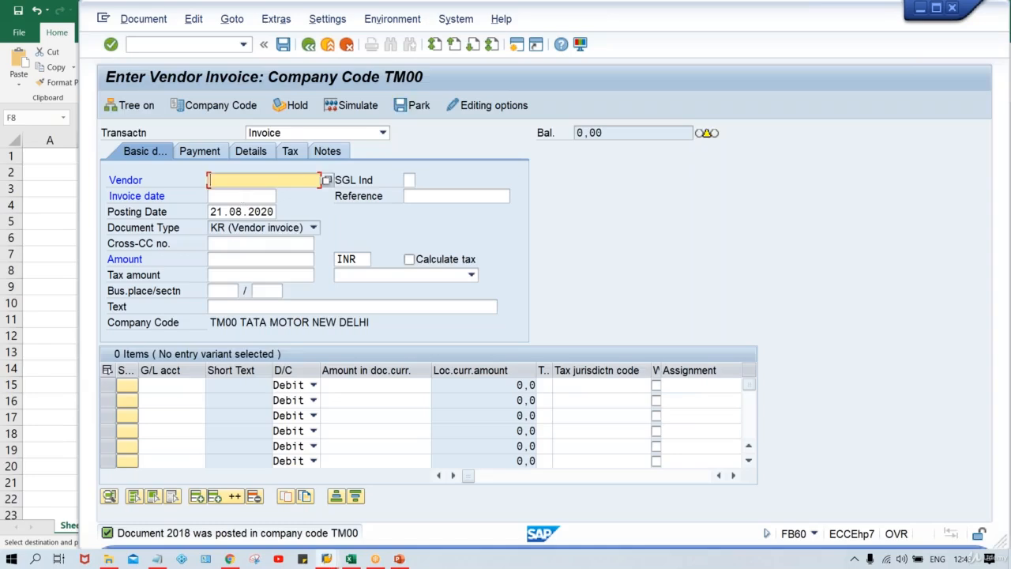
pyautogui.click(240, 194)
pyautogui.click(240, 196)
pyautogui.hotkey('ctrl', 'v')
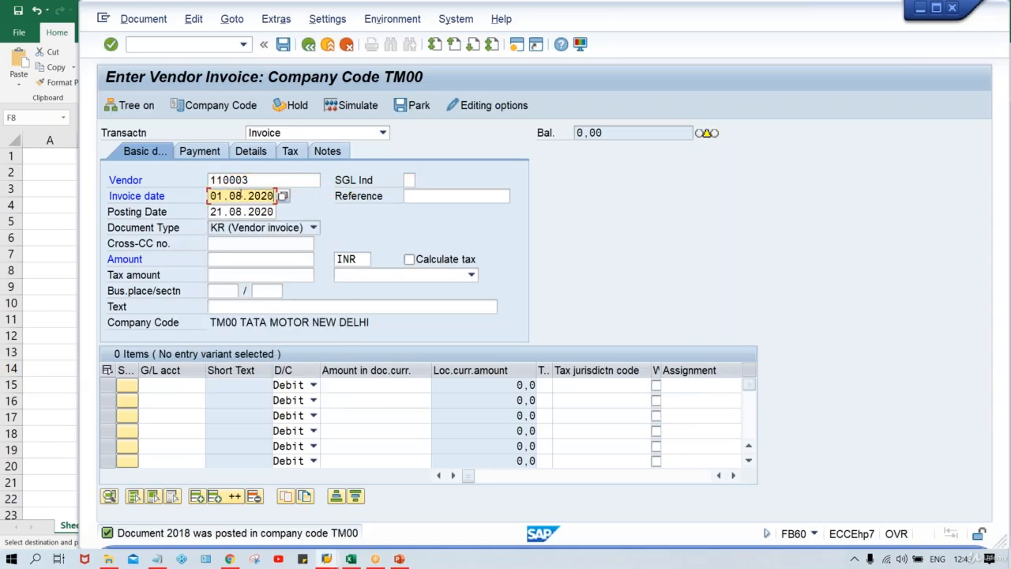
pyautogui.press('Tab')
pyautogui.hotkey('ctrl', 'v')
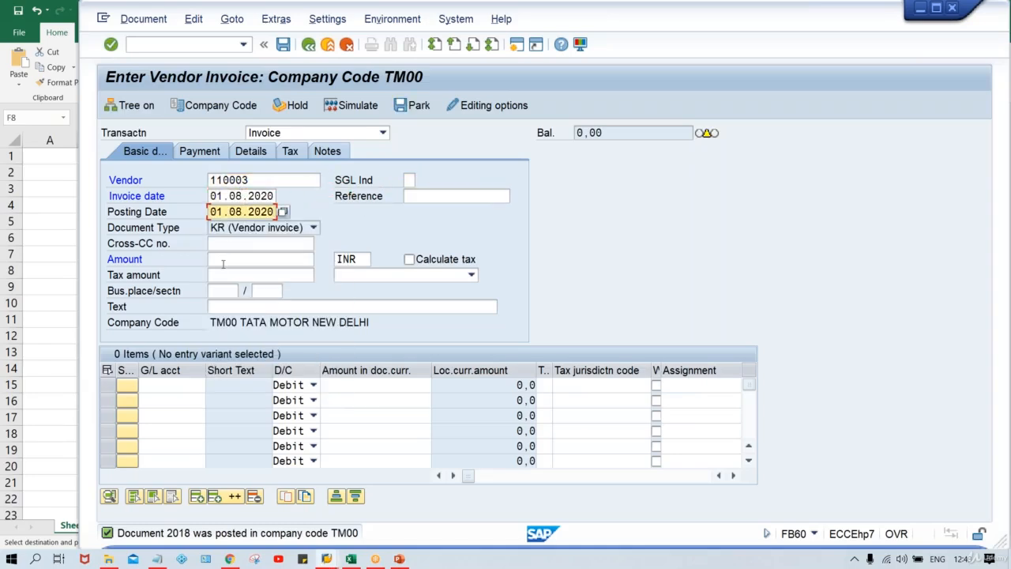
# Set the document 5 invoice amount to 7000 INR with a matching debit item for G/L account 4000, and post the invoice
pyautogui.click(222, 256)
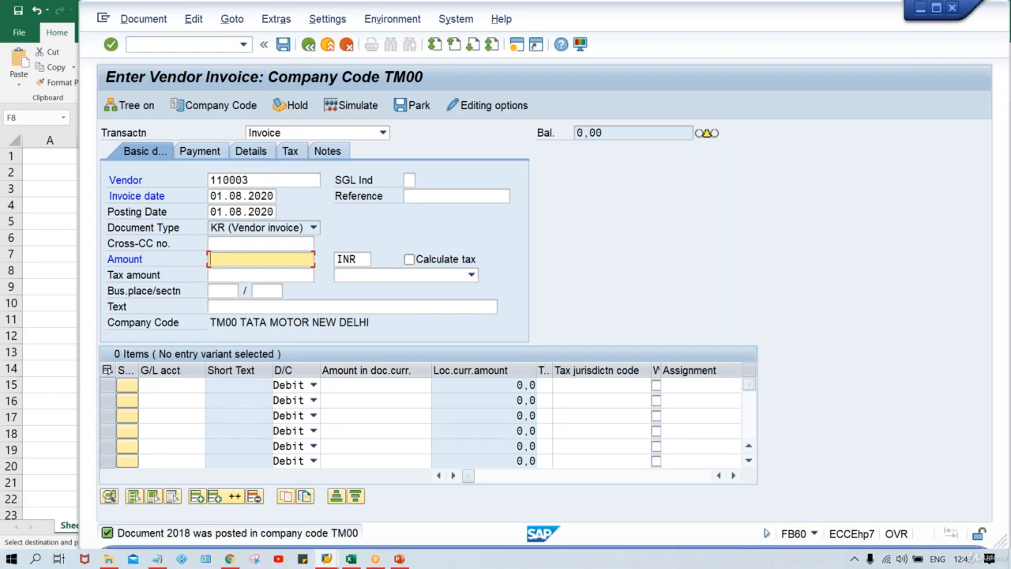
pyautogui.click(172, 385)
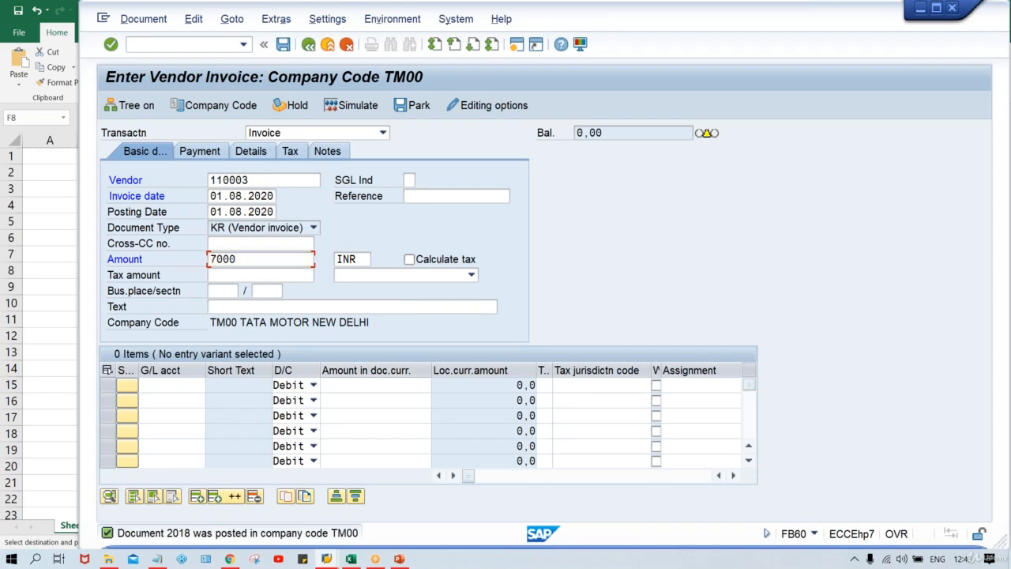
pyautogui.write('4')
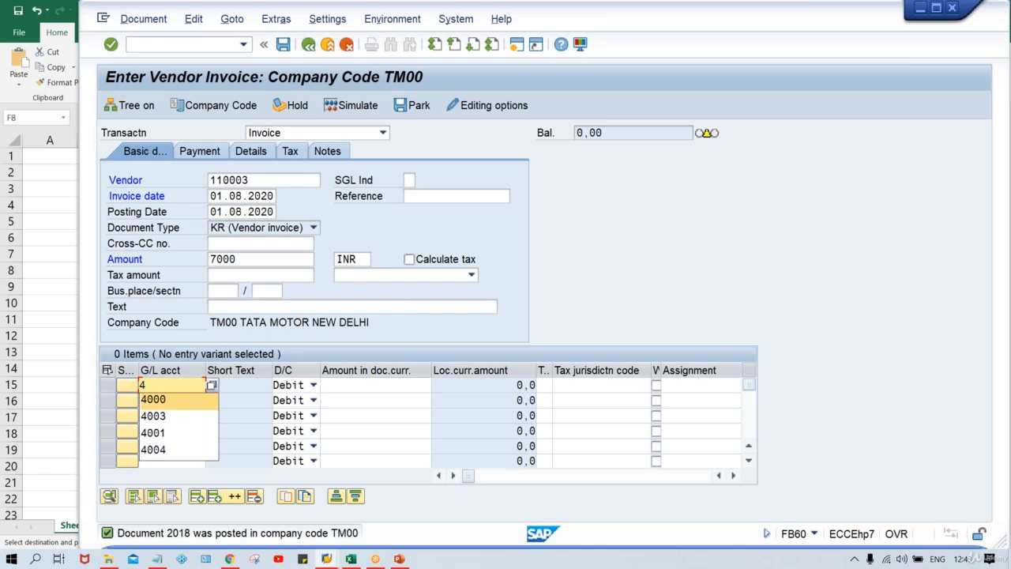
pyautogui.write('000')
pyautogui.press('Tab')
pyautogui.write('7')
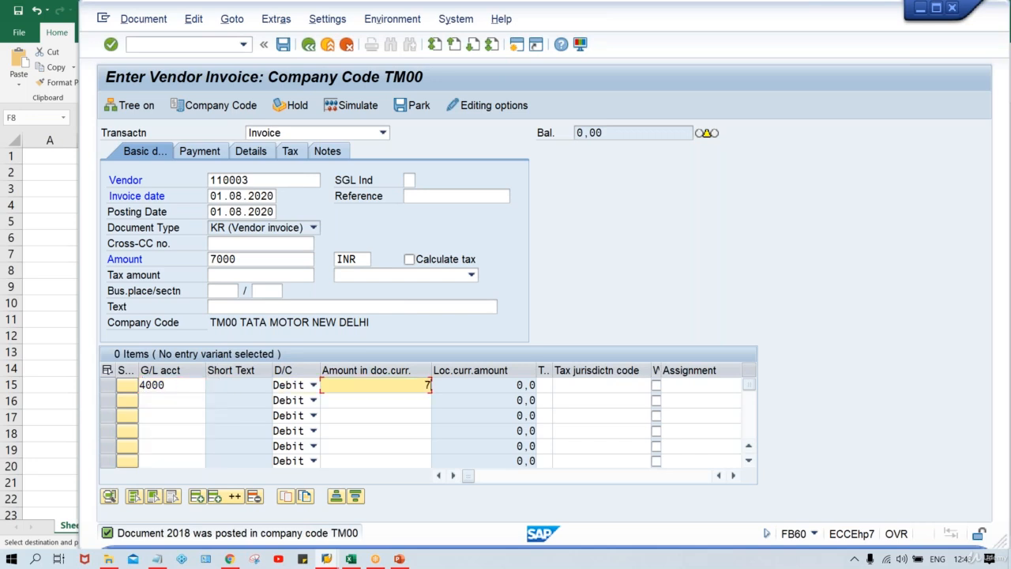
pyautogui.write('000')
pyautogui.press('Return')
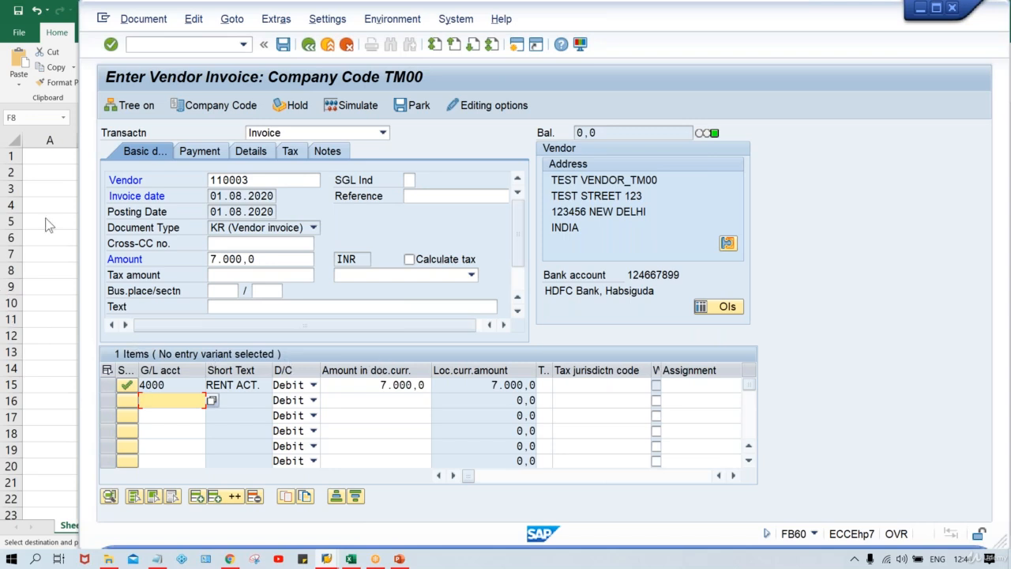
pyautogui.click(213, 198)
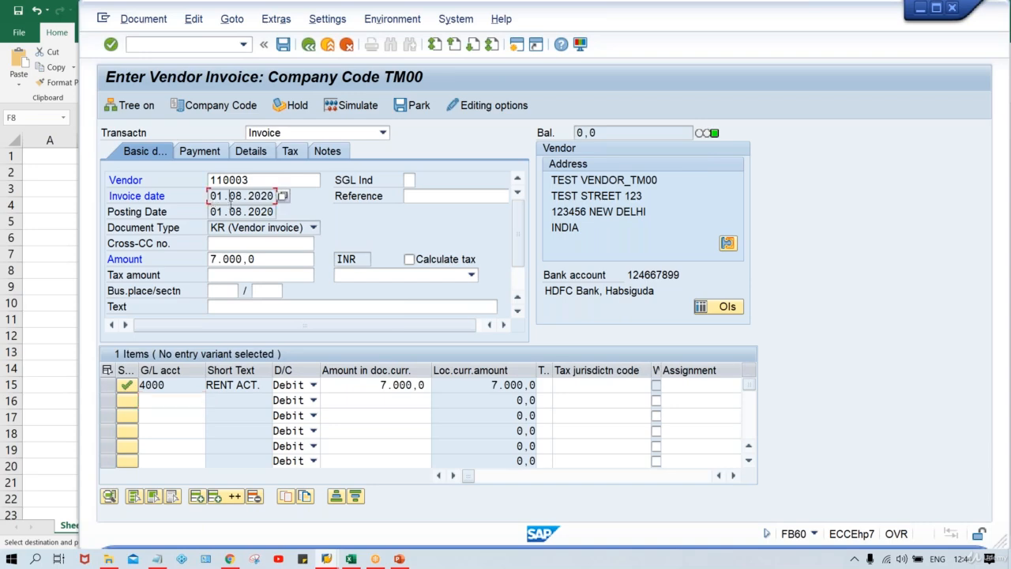
pyautogui.hotkey('ctrl', 's')
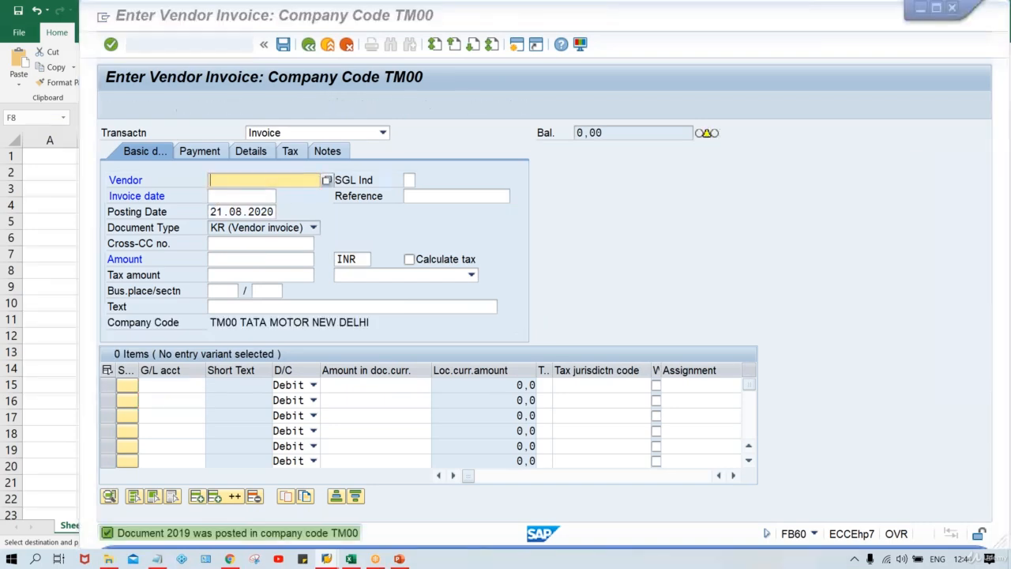
pyautogui.hotkey('alt', 'Tab')
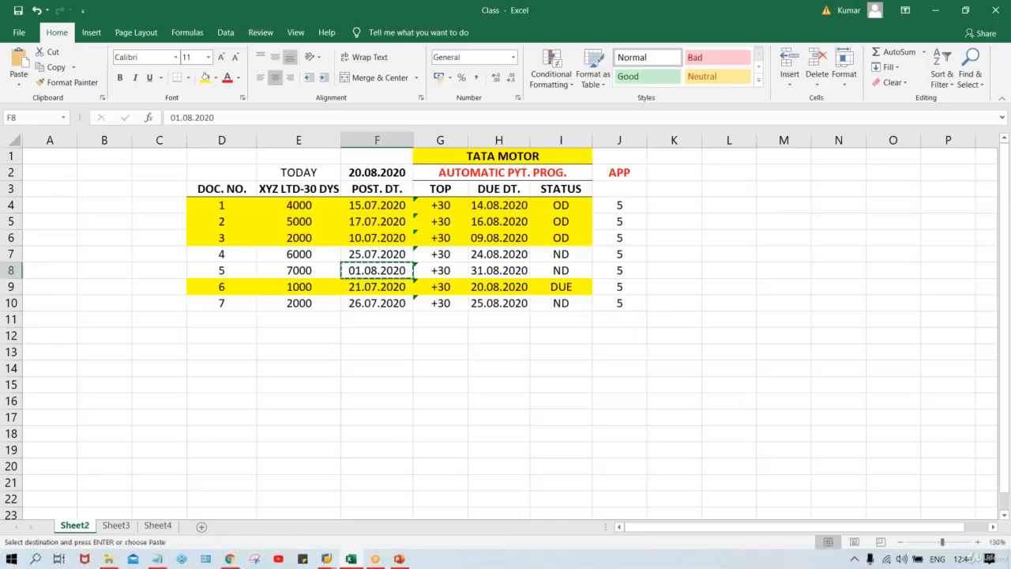
pyautogui.click(364, 291)
pyautogui.hotkey('ctrl', 'c')
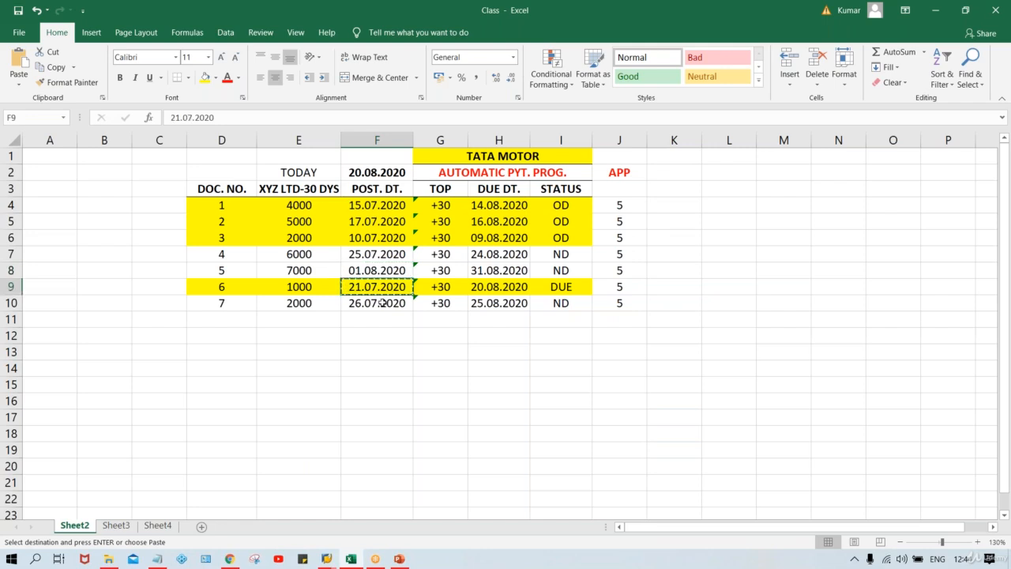
pyautogui.hotkey('alt', 'Tab')
pyautogui.click(244, 179)
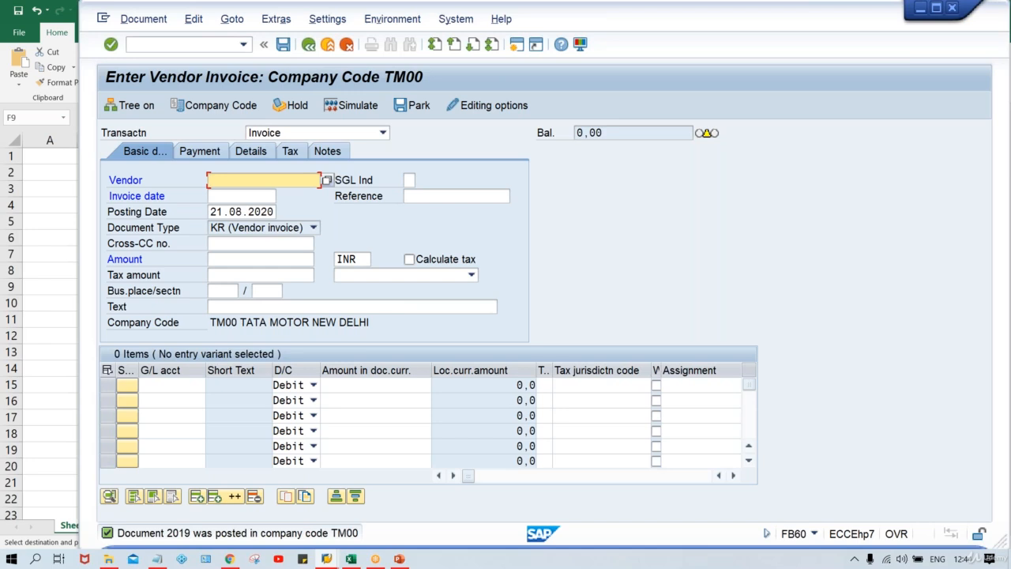
# In the Excel schedule, set document 6's posting date to 22.07.2020 and its due date to 21.08.2020
pyautogui.hotkey('alt', 'Tab')
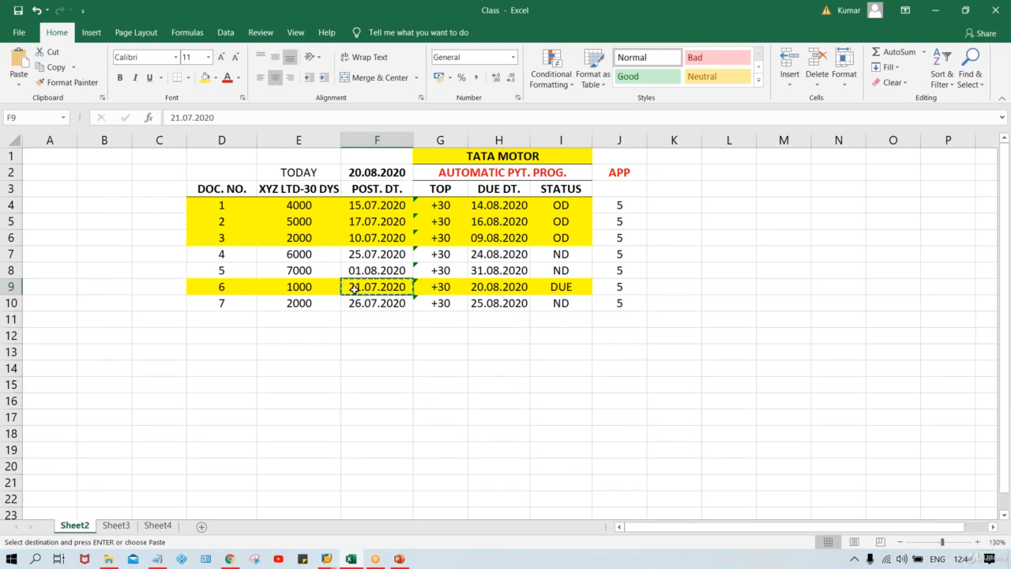
pyautogui.doubleClick(353, 289)
pyautogui.press('Delete')
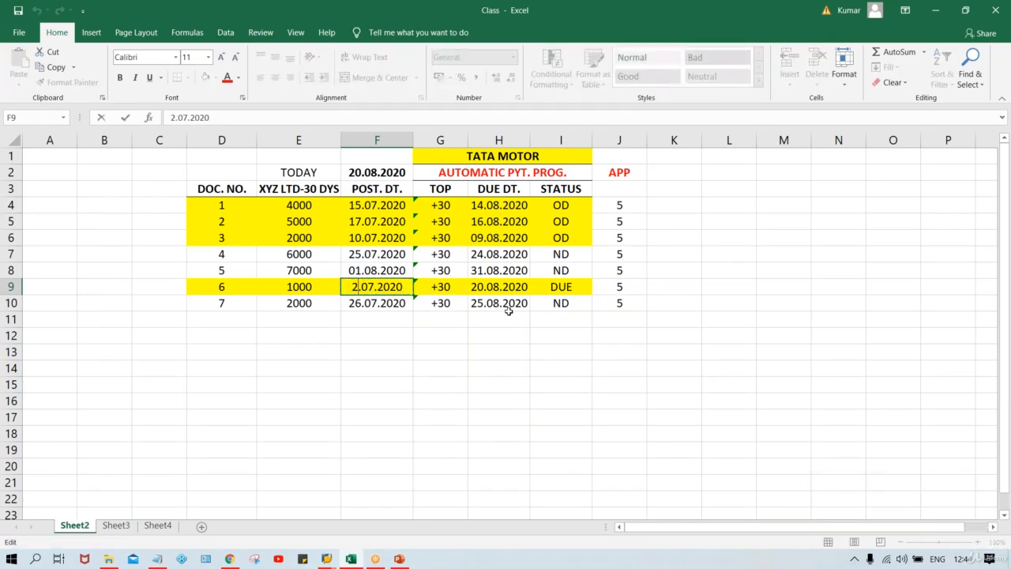
pyautogui.write('2')
pyautogui.press('Return')
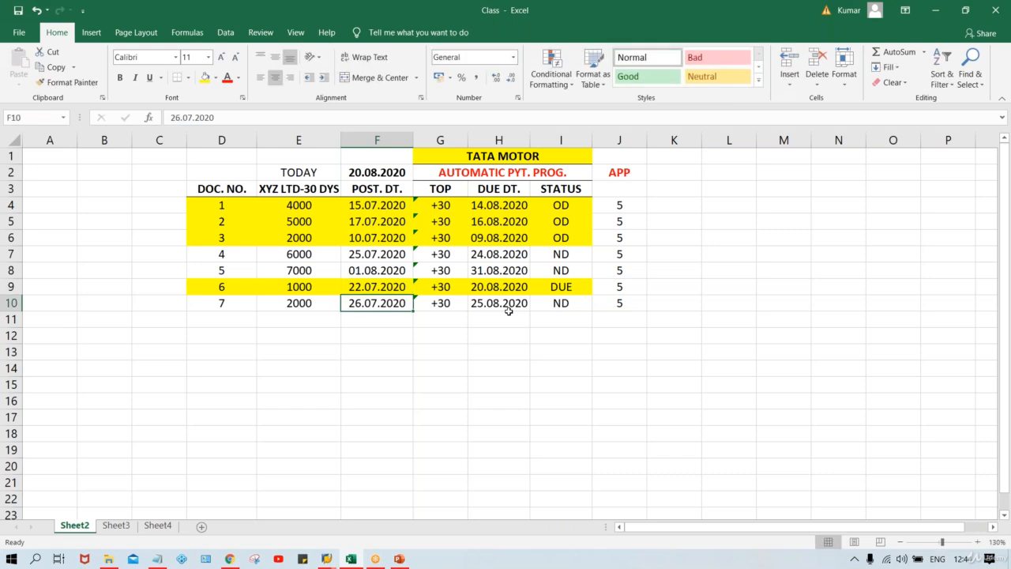
pyautogui.doubleClick(477, 287)
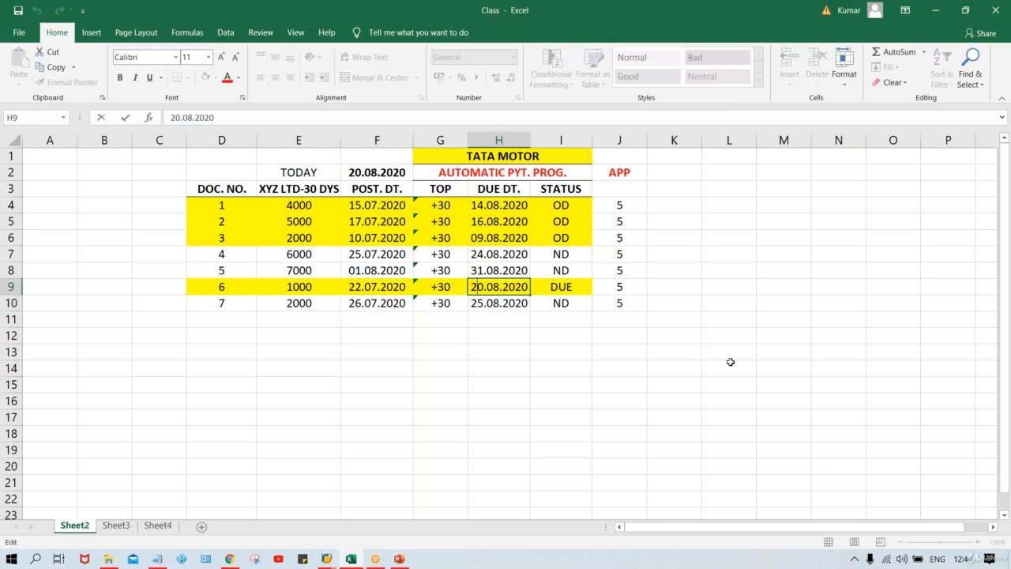
pyautogui.press('Delete')
pyautogui.write('1')
pyautogui.press('Return')
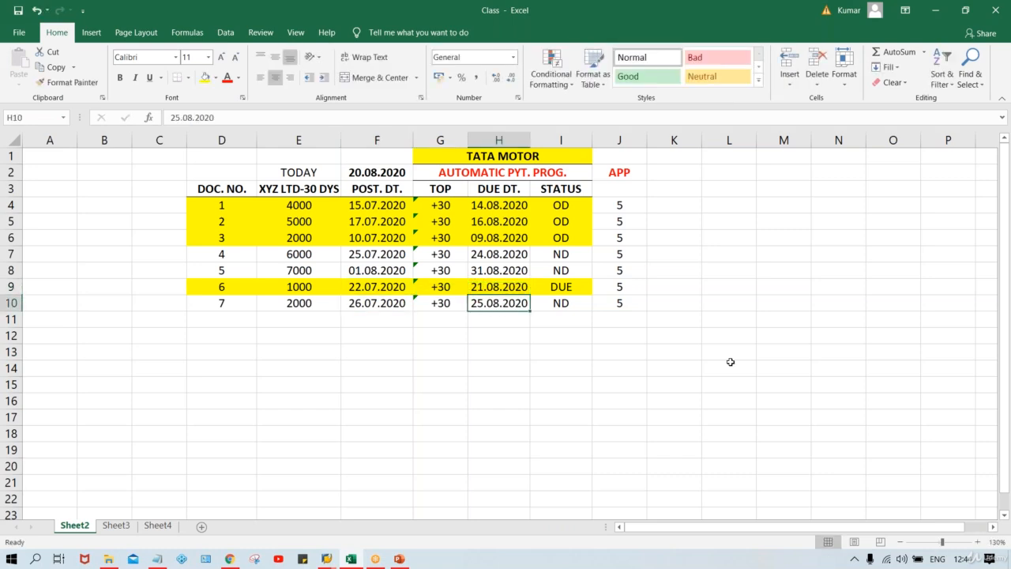
# Check document 6's dates against the computer's current date, and set the schedule's TODAY date to 21.08.2020
pyautogui.click(372, 285)
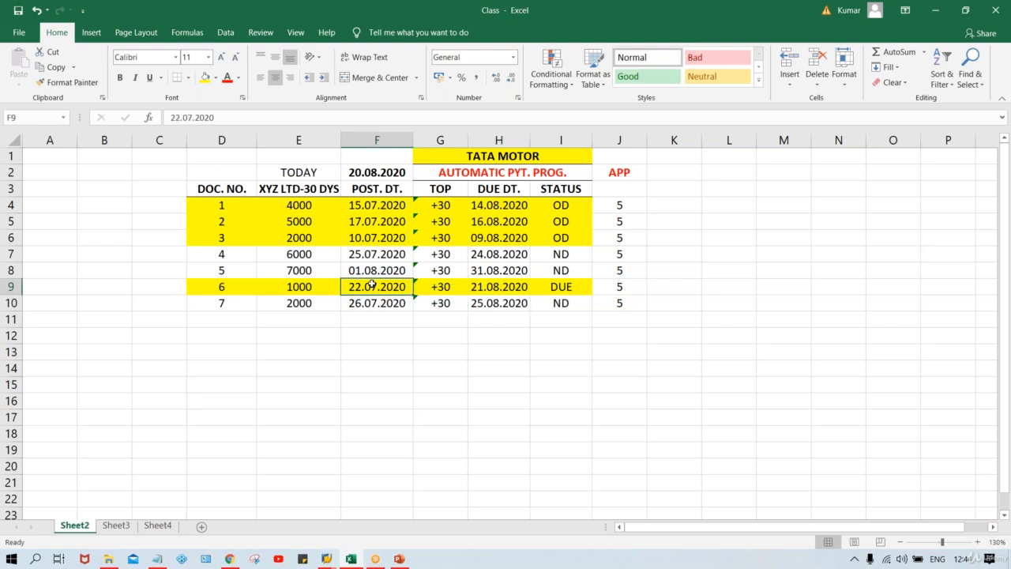
pyautogui.click(489, 288)
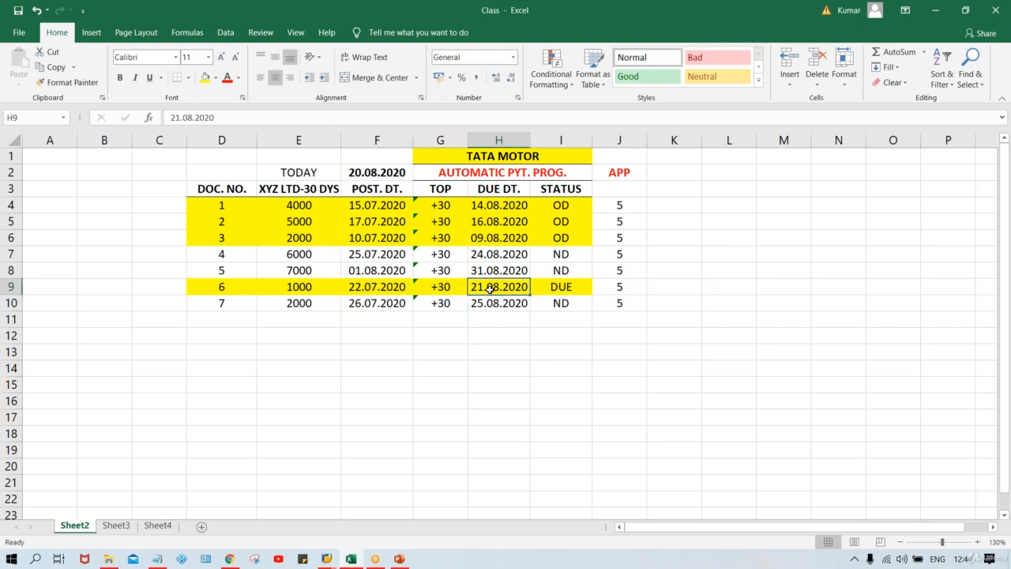
pyautogui.click(374, 292)
pyautogui.moveTo(957, 563)
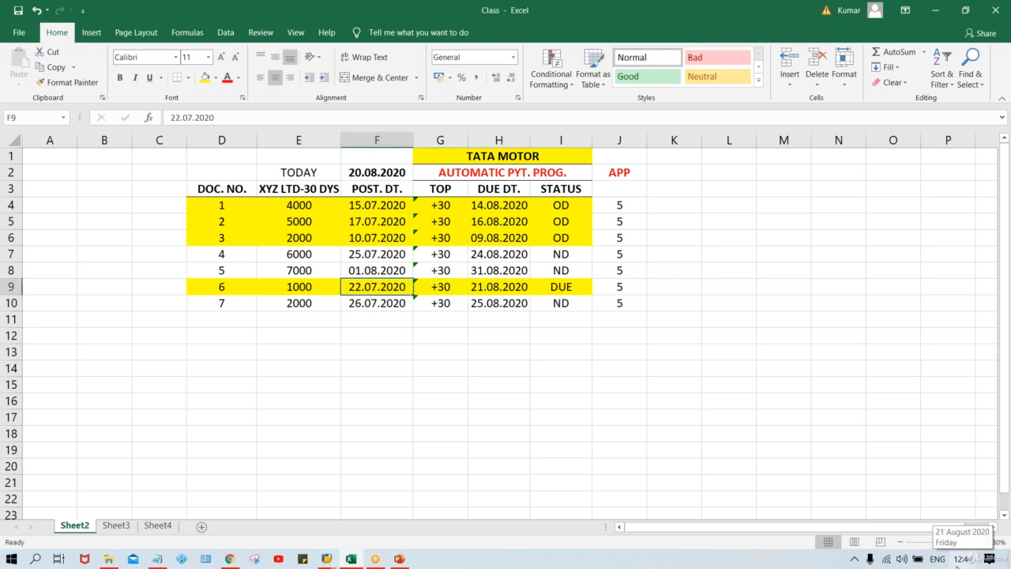
pyautogui.click(372, 384)
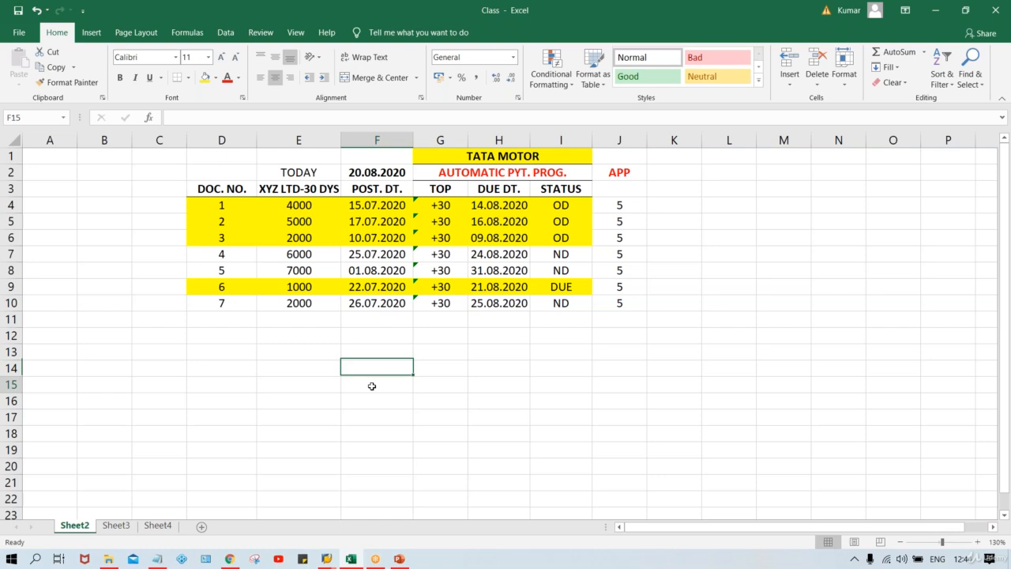
pyautogui.doubleClick(352, 172)
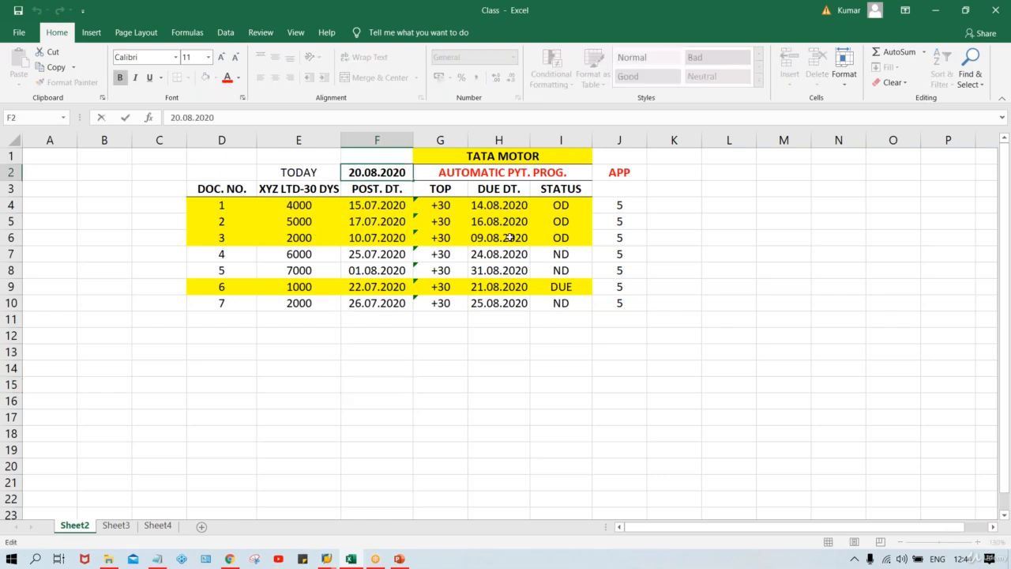
pyautogui.press('BackSpace')
pyautogui.write('1')
pyautogui.press('Return')
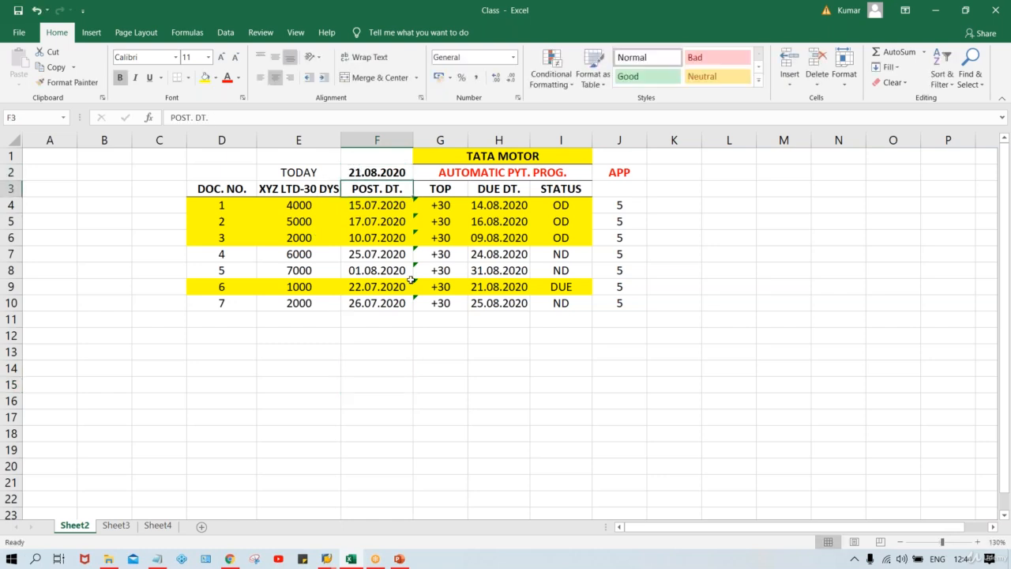
# Enter the test vendor on a new invoice for document 6, with invoice date and posting date 22.07.2020 copied from the Excel schedule
pyautogui.click(374, 285)
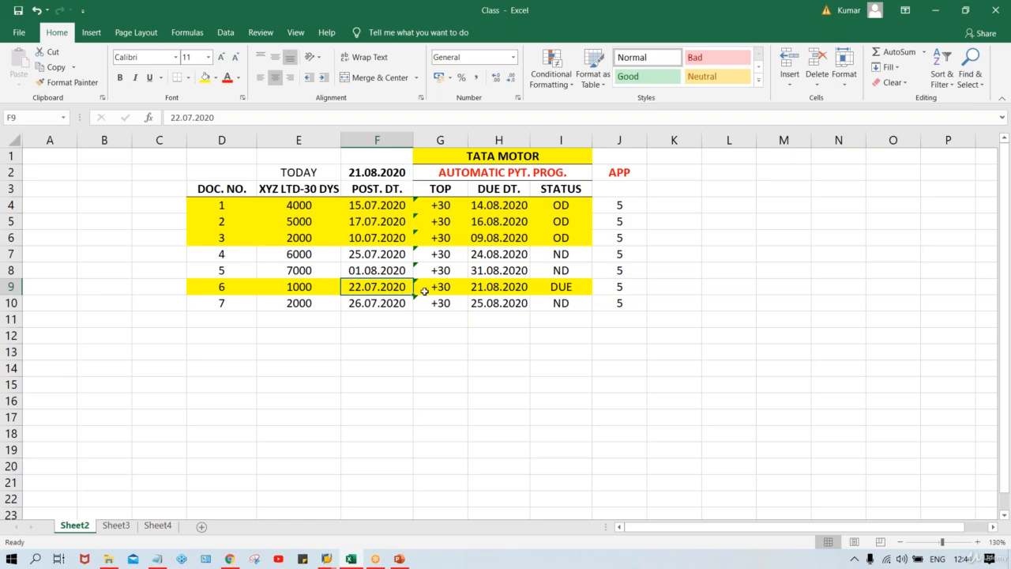
pyautogui.hotkey('ctrl', 'c')
pyautogui.hotkey('alt', 'Tab')
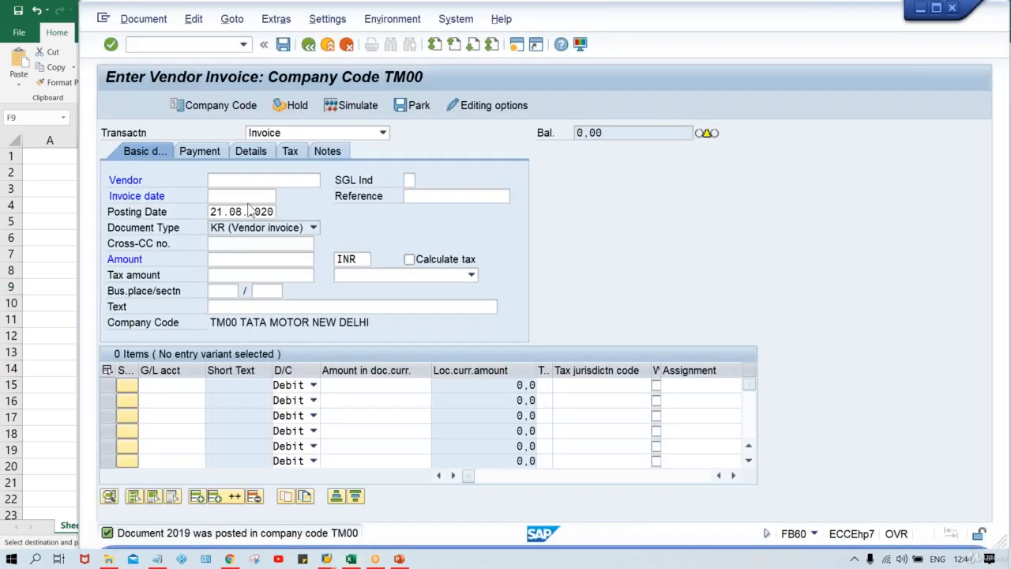
pyautogui.click(253, 180)
pyautogui.click(237, 195)
pyautogui.click(255, 196)
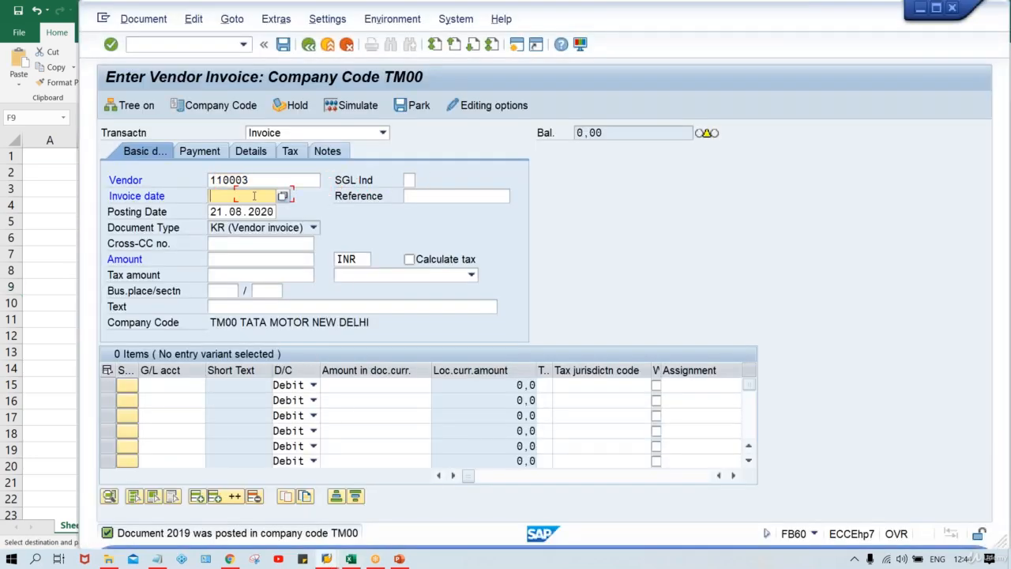
pyautogui.hotkey('ctrl', 'v')
pyautogui.press('Tab')
pyautogui.hotkey('ctrl', 'v')
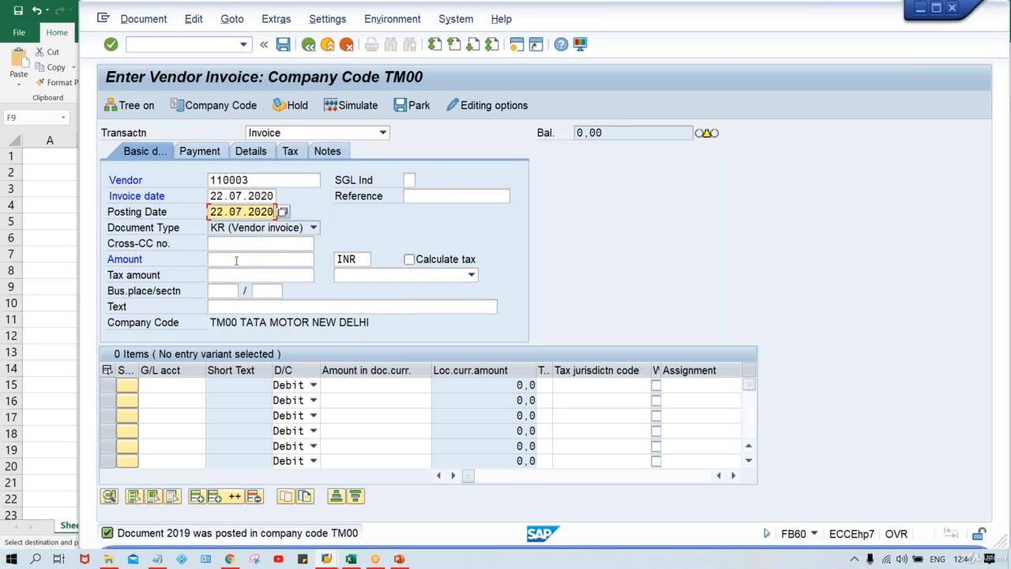
# Look up document 6's amount in the Excel schedule and set the SAP invoice amount to 1000 INR
pyautogui.click(233, 260)
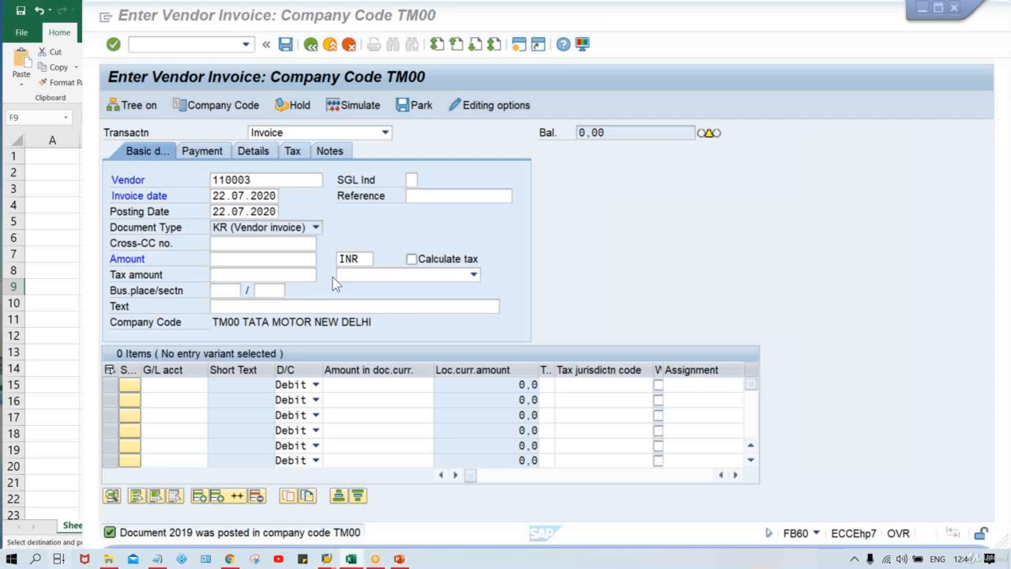
pyautogui.hotkey('alt', 'Tab')
pyautogui.click(320, 287)
pyautogui.hotkey('alt', 'Tab')
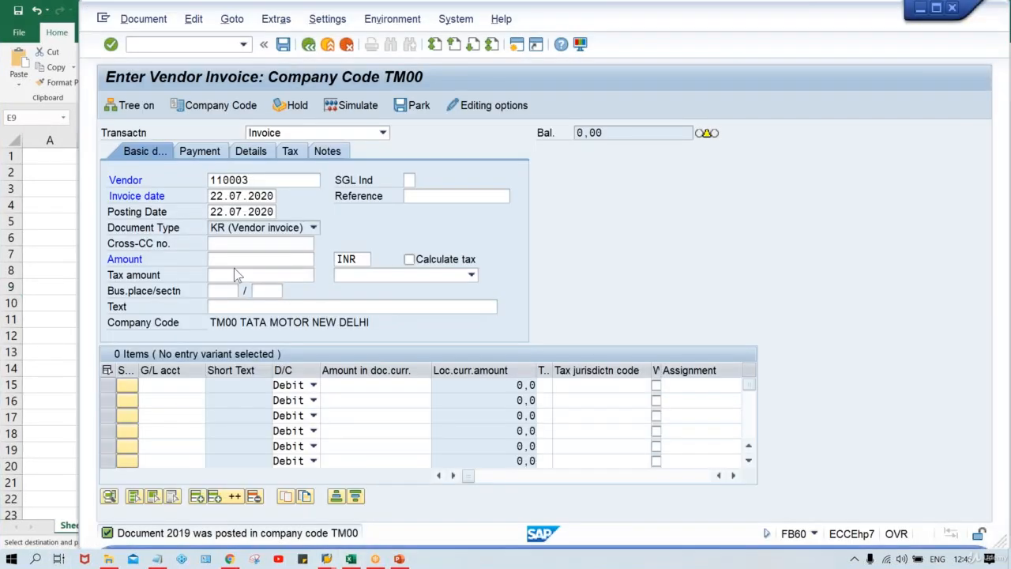
pyautogui.click(233, 263)
pyautogui.write('1000')
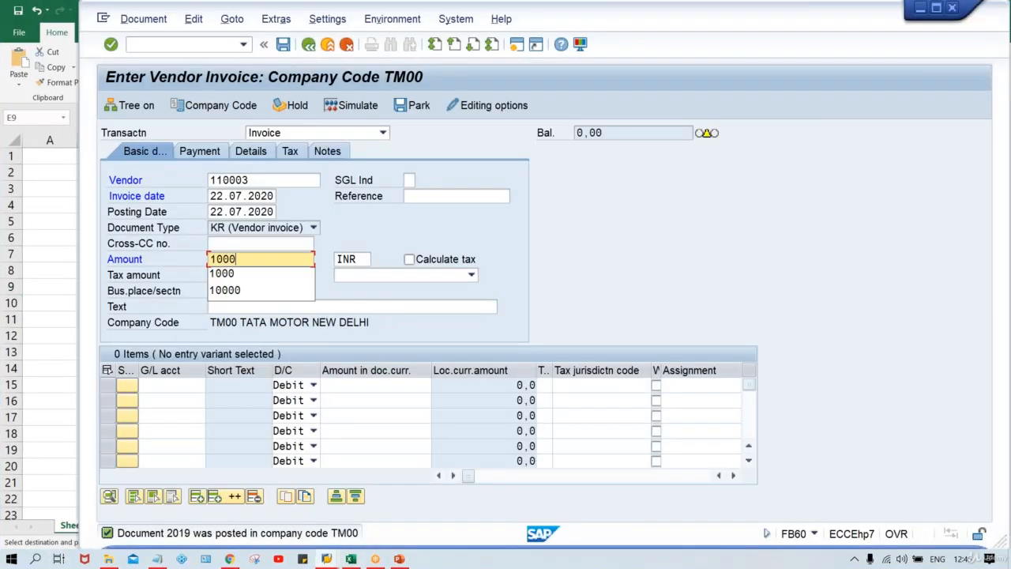
# Add a debit item of 1000 for G/L account 4000 and post the document 6 invoice
pyautogui.hotkey('ctrl', 'Tab')
pyautogui.press('Tab')
pyautogui.write('4000')
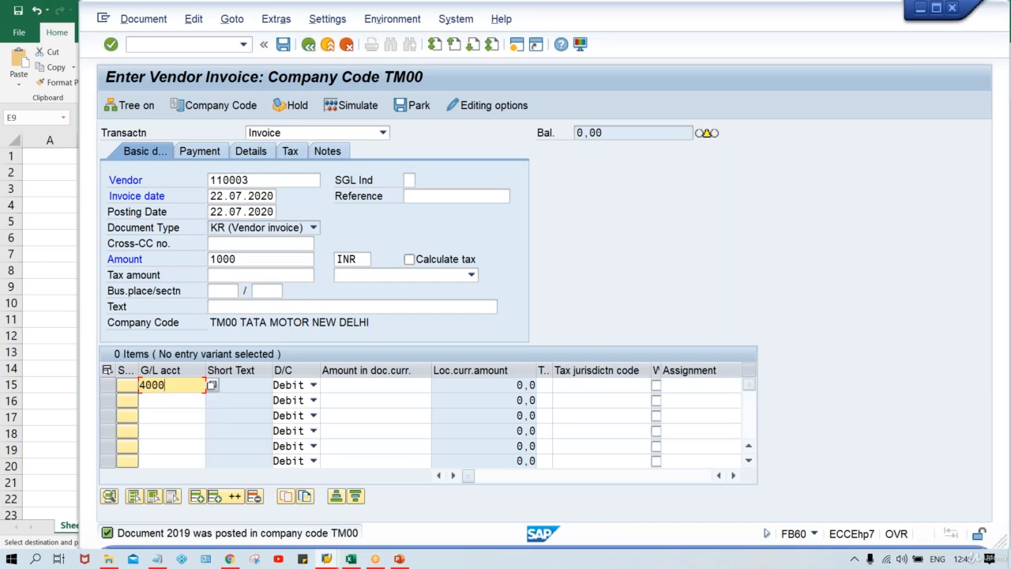
pyautogui.press('Tab')
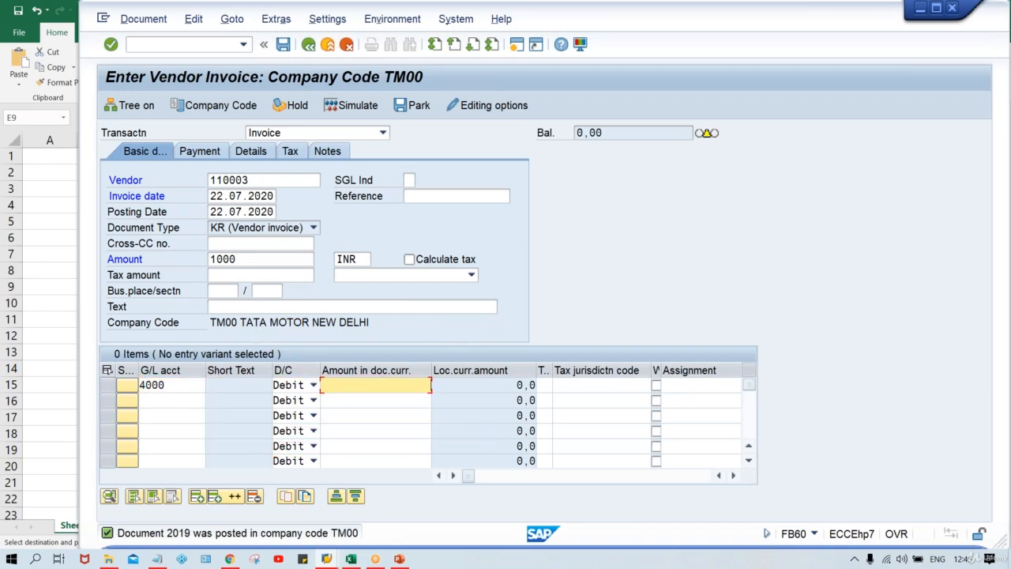
pyautogui.write('1000')
pyautogui.press('Return')
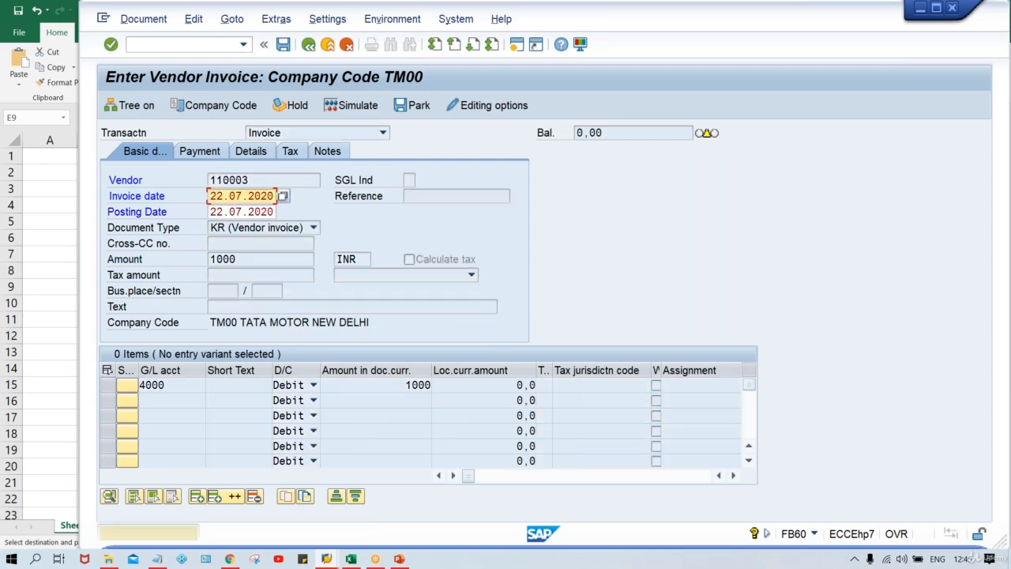
pyautogui.press('Return')
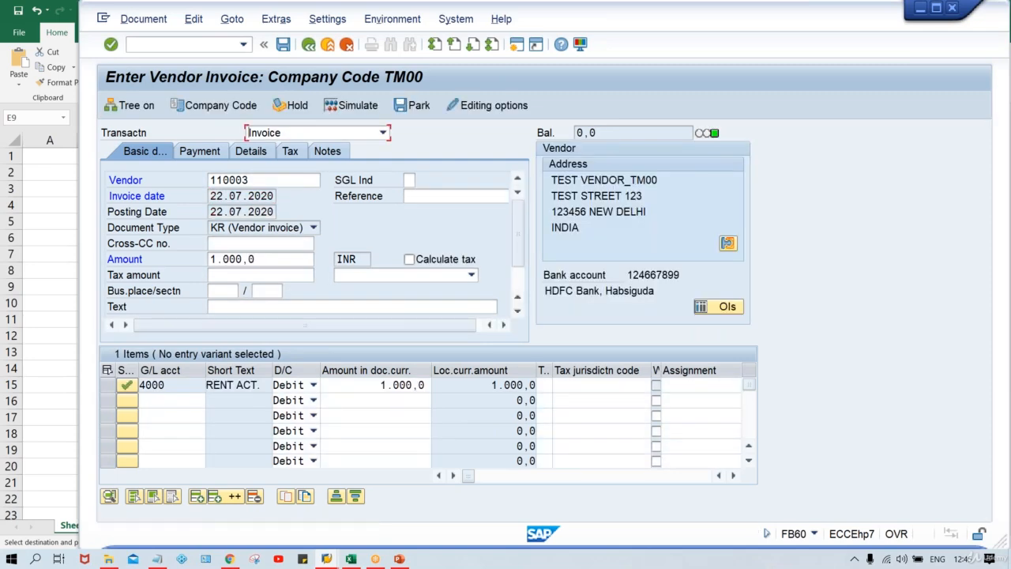
pyautogui.hotkey('ctrl', 's')
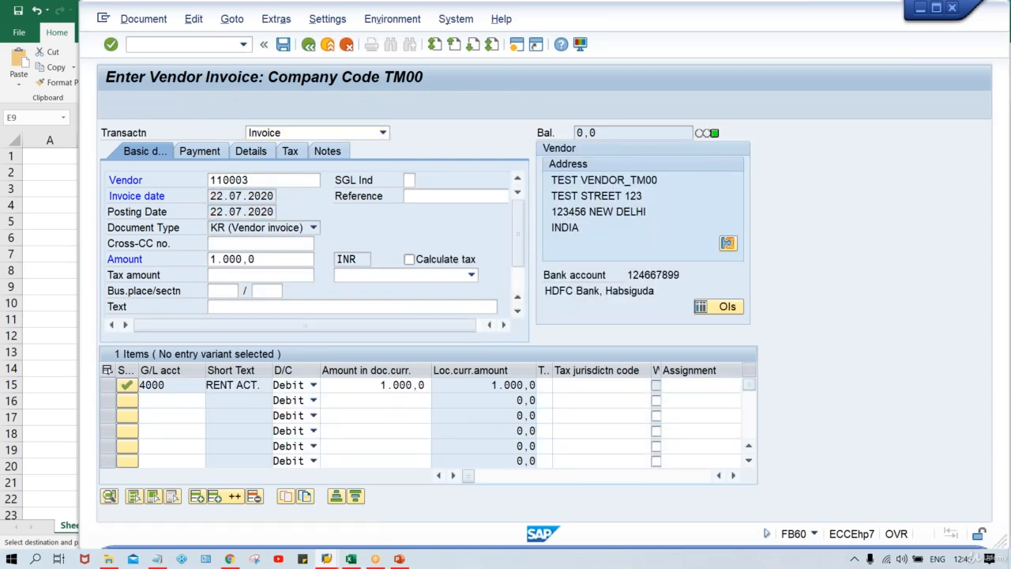
# Copy document 7's posting date 26.07.2020 from the Excel schedule and return to the blank SAP vendor invoice
pyautogui.hotkey('alt', 'Tab')
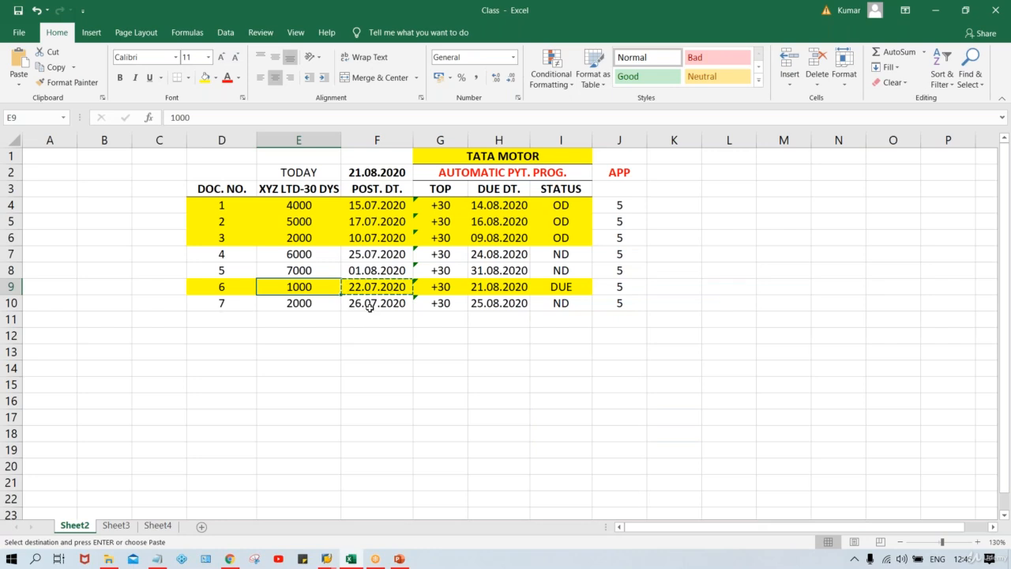
pyautogui.click(370, 307)
pyautogui.hotkey('ctrl', 'c')
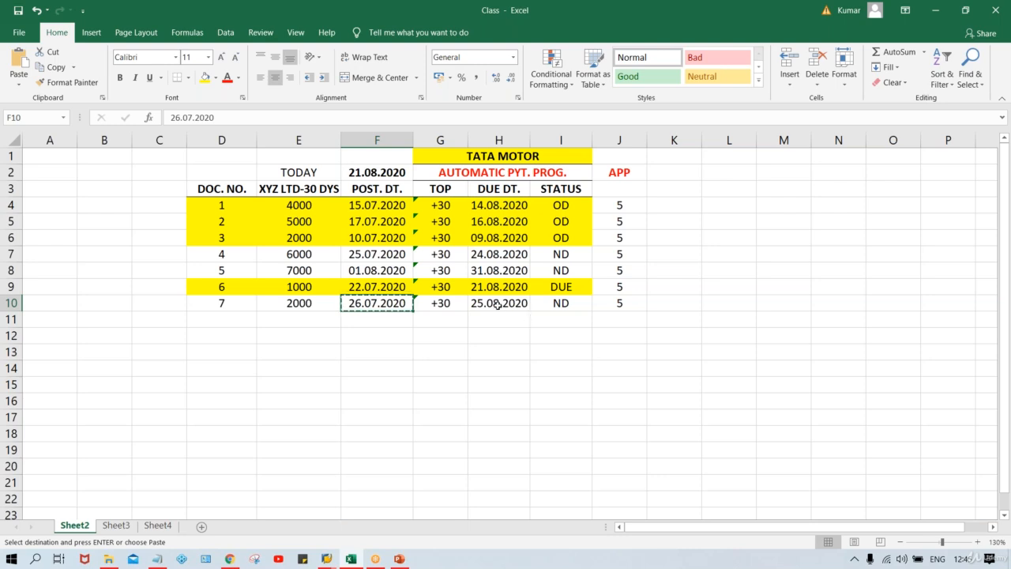
pyautogui.click(481, 303)
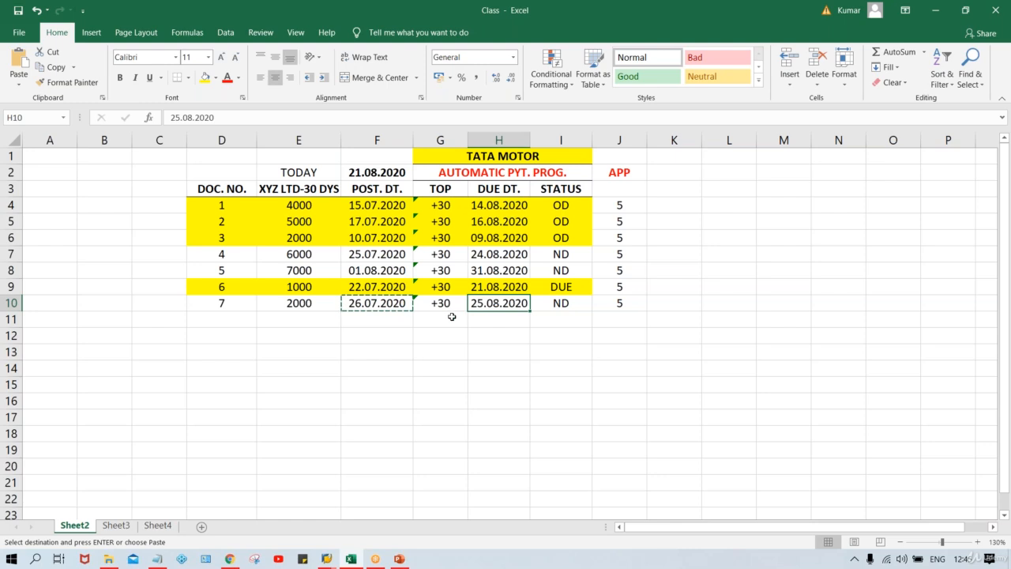
pyautogui.hotkey('alt', 'Tab')
pyautogui.click(255, 180)
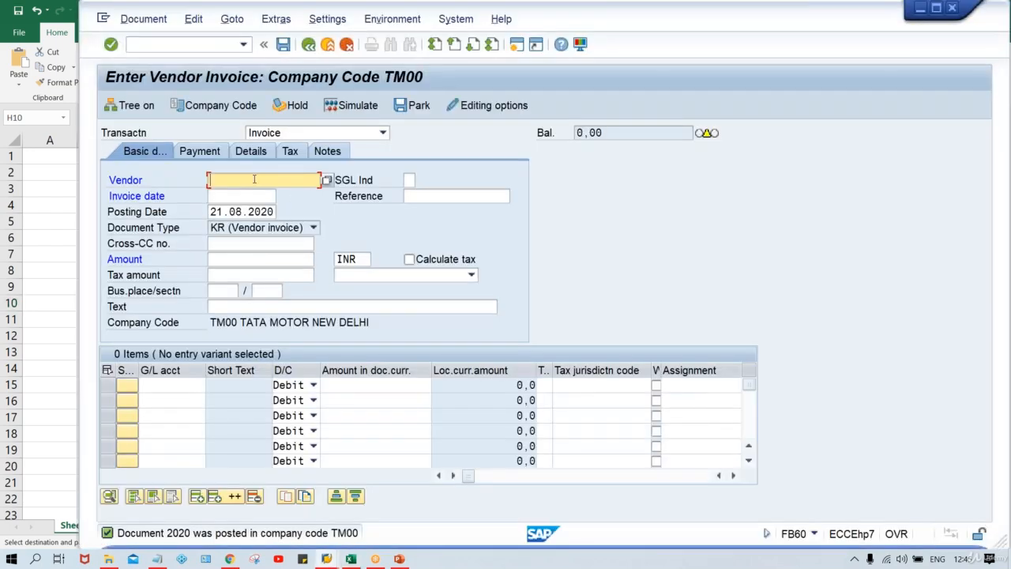
pyautogui.hotkey('ctrl', 'v')
pyautogui.click(281, 198)
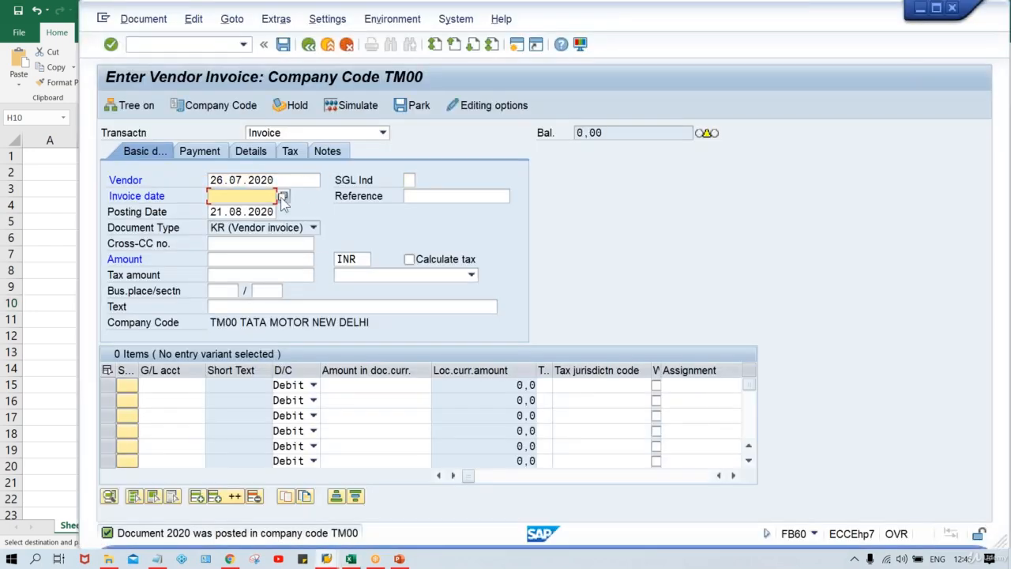
pyautogui.hotkey('shift', 'Tab')
pyautogui.hotkey('shift', 'Tab')
pyautogui.hotkey('ctrl', 'a')
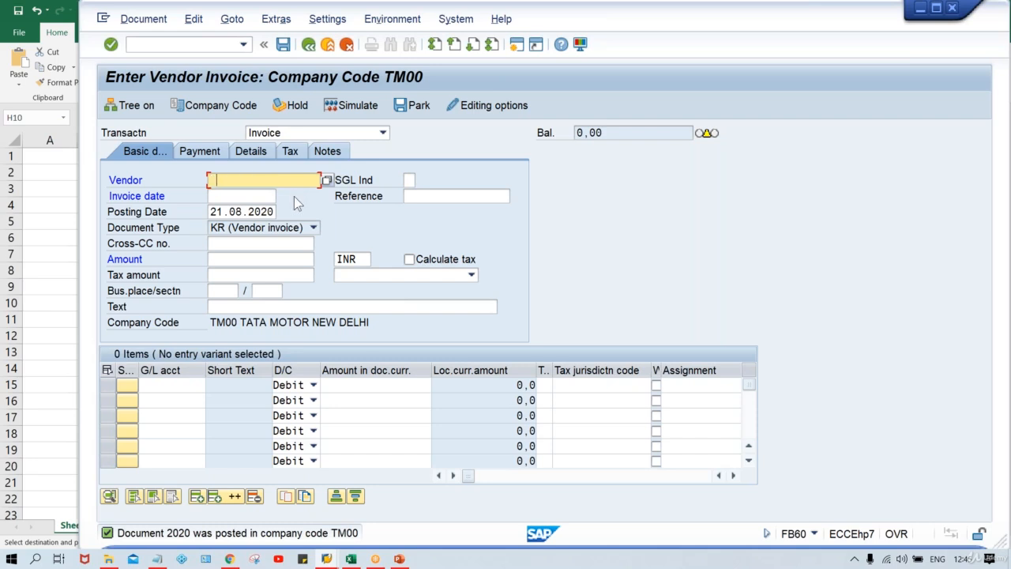
# Enter the test vendor on the document 7 invoice, with the copied 26.07.2020 as both invoice date and posting date
pyautogui.click(274, 195)
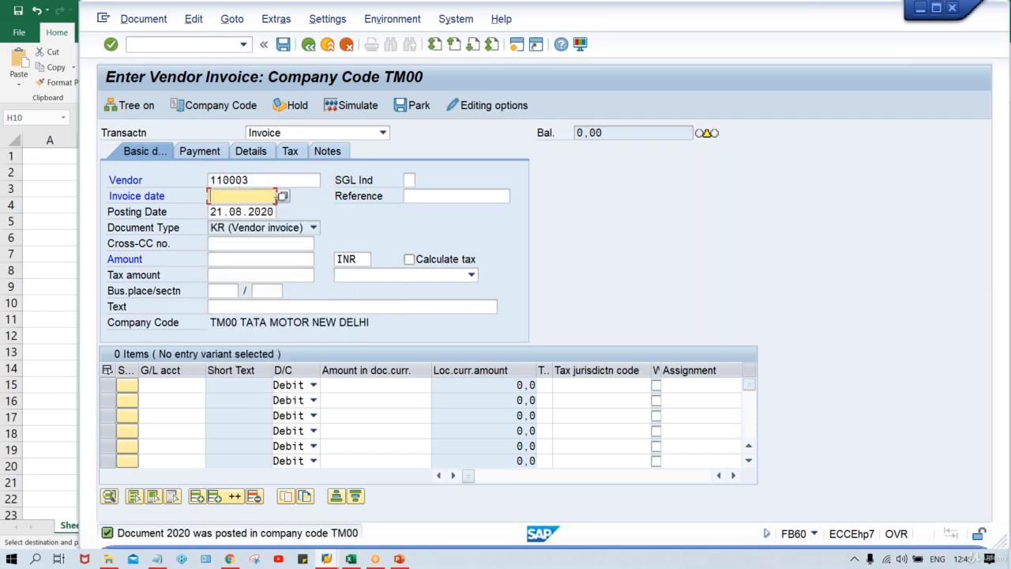
pyautogui.hotkey('ctrl', 'v')
pyautogui.press('Tab')
pyautogui.press('Tab')
pyautogui.hotkey('ctrl', 'v')
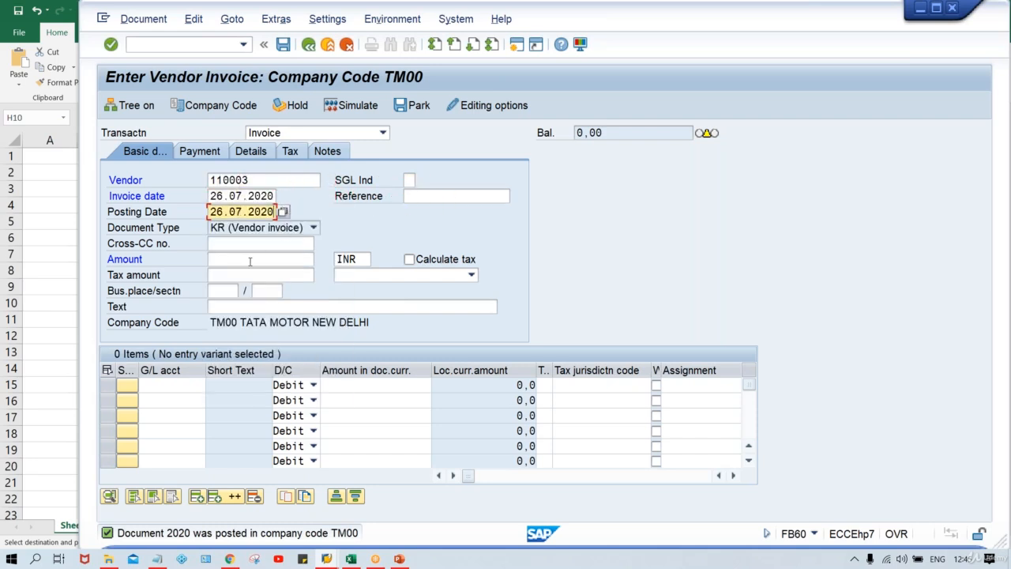
# Set the document 7 invoice amount to 2000 INR with a matching debit item for G/L account 4000, and post the invoice
pyautogui.click(249, 262)
pyautogui.write('2000')
pyautogui.hotkey('ctrl', 'Tab')
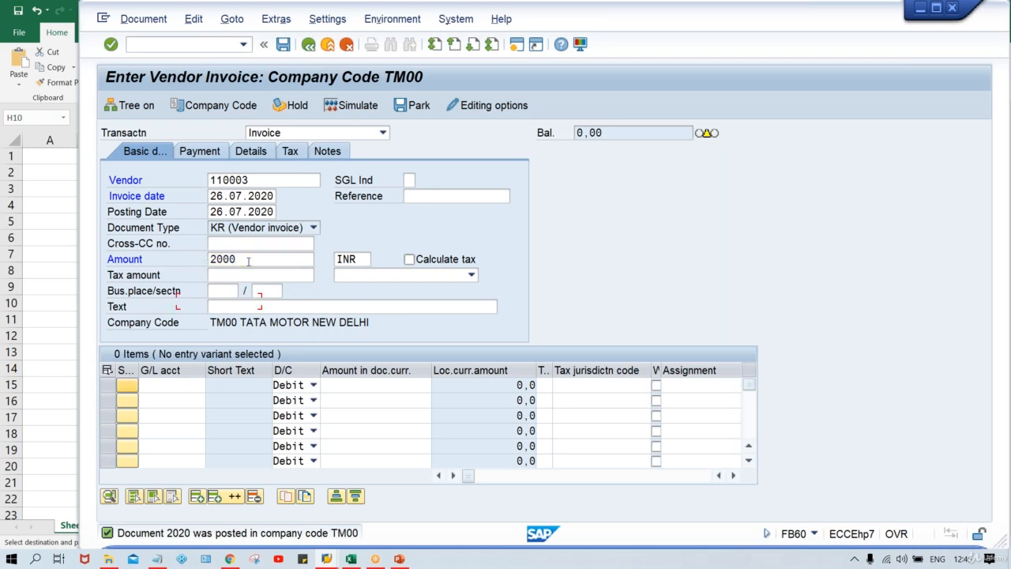
pyautogui.press('Tab')
pyautogui.write('4')
pyautogui.press('Down')
pyautogui.press('Tab')
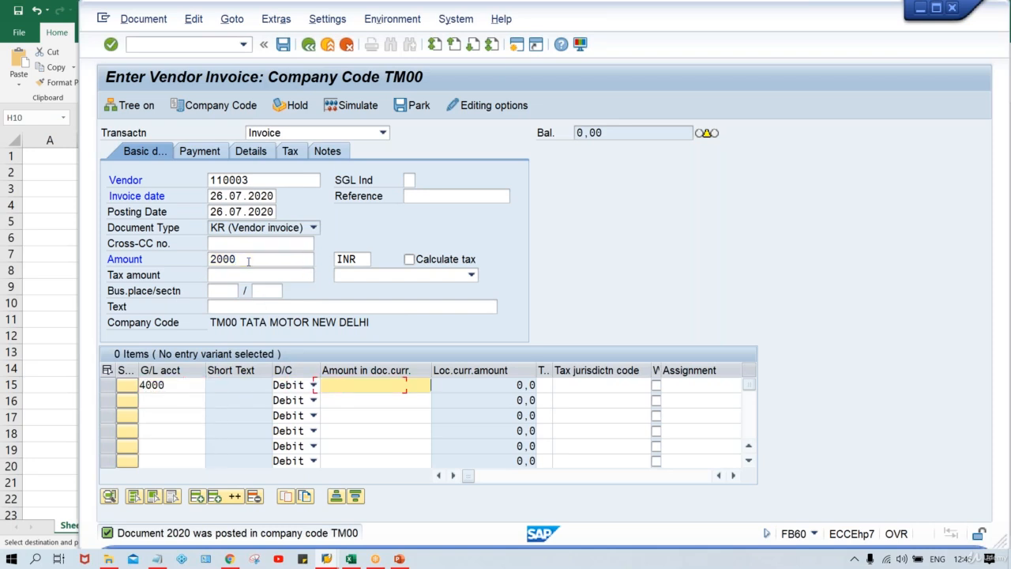
pyautogui.write('2000')
pyautogui.press('Return')
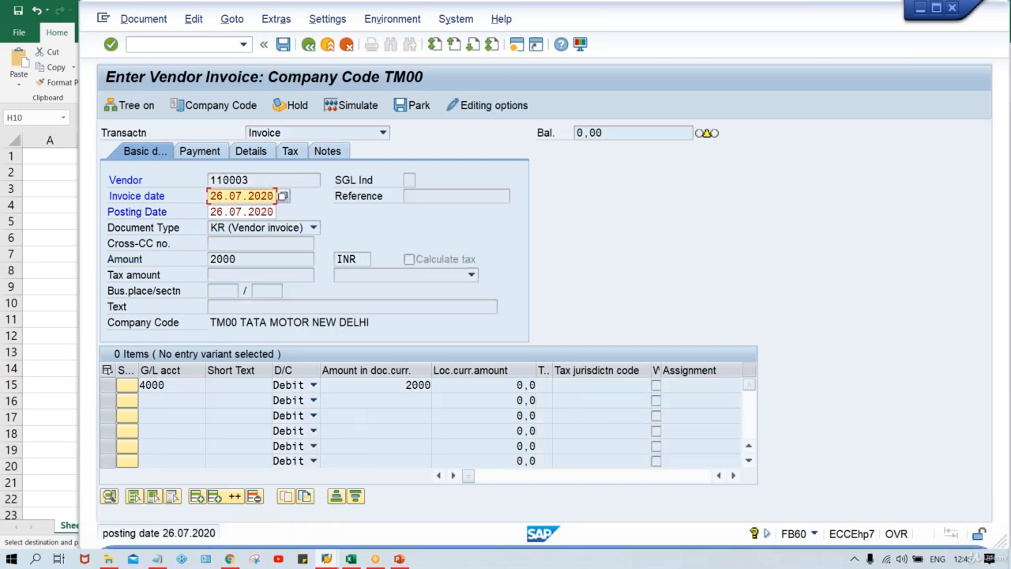
pyautogui.press('Return')
pyautogui.hotkey('ctrl', 's')
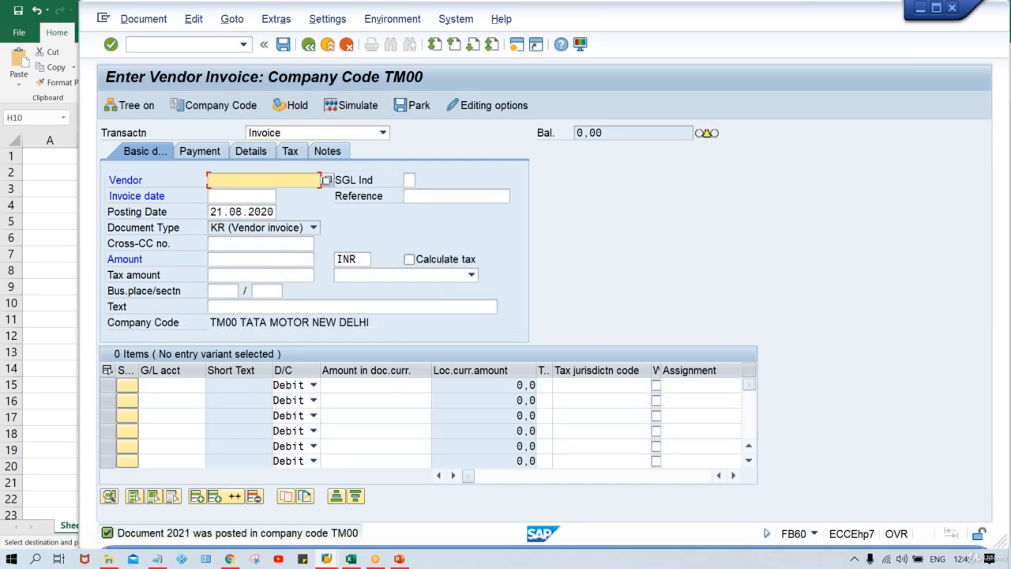
# In the Excel schedule, examine the amounts of overdue documents 1 to 3 and of due document 6
pyautogui.hotkey('alt', 'Tab')
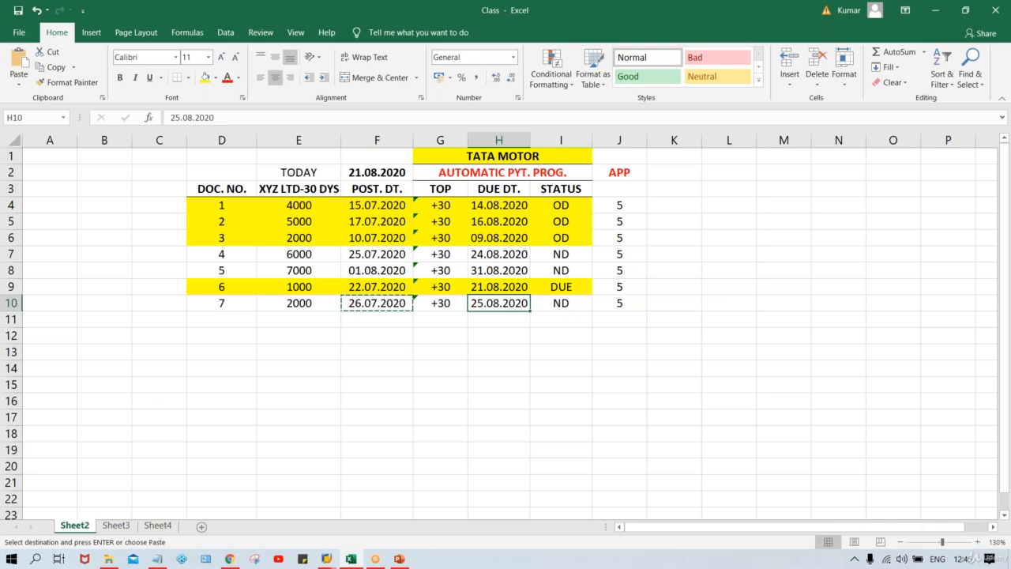
pyautogui.click(377, 365)
pyautogui.press('Escape')
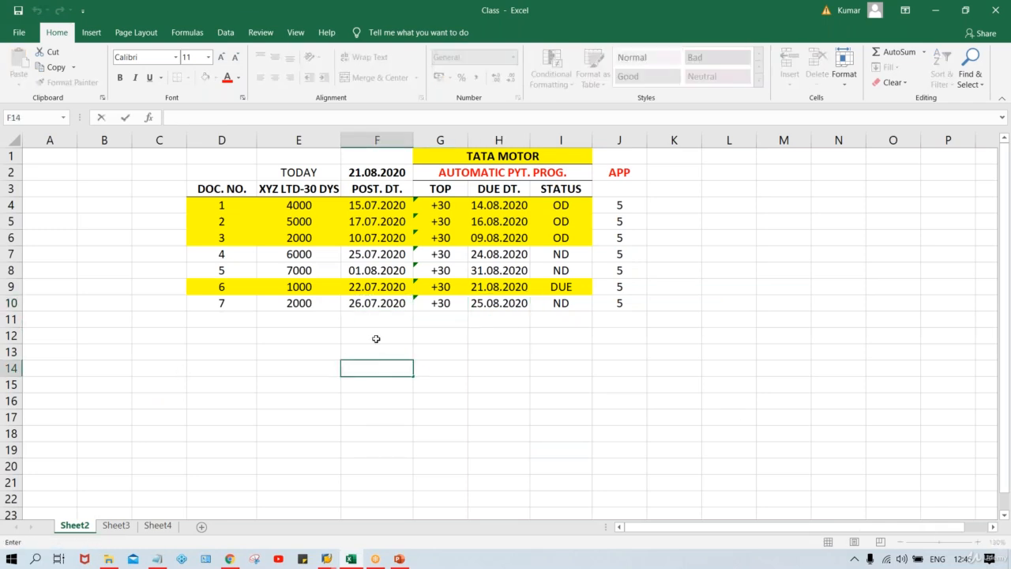
pyautogui.click(376, 338)
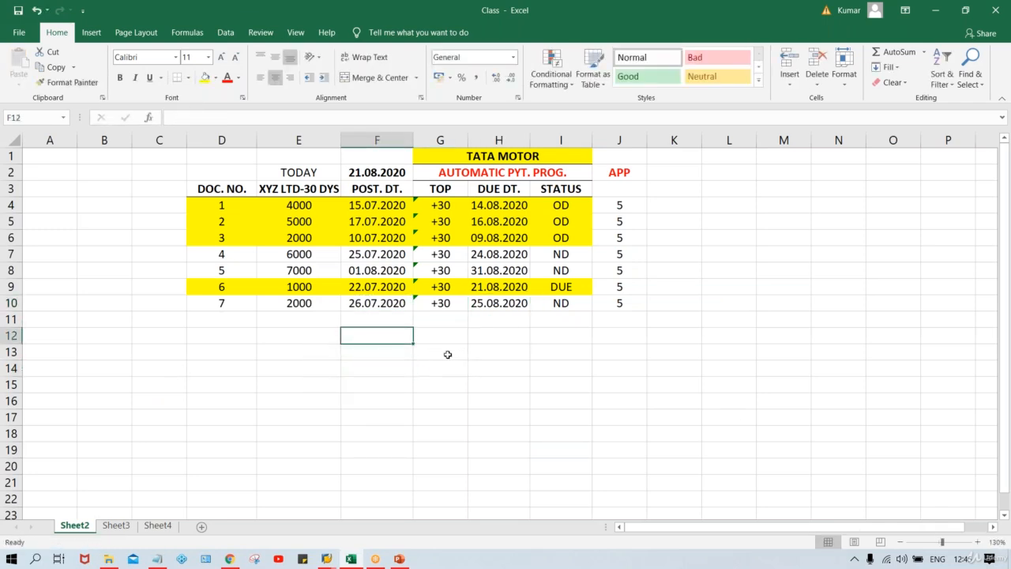
pyautogui.click(293, 207)
pyautogui.click(298, 224)
pyautogui.click(299, 242)
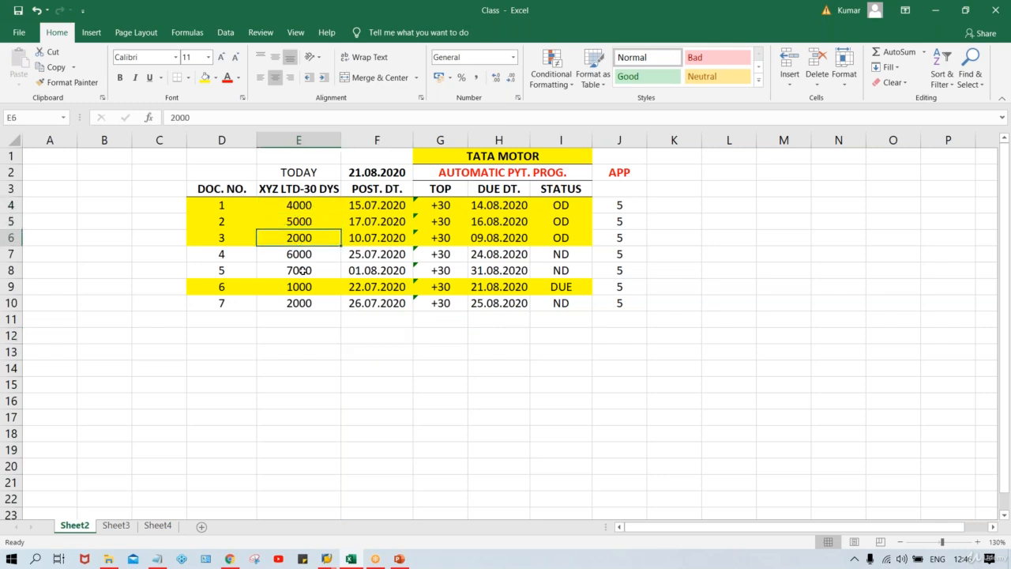
pyautogui.click(303, 286)
pyautogui.moveTo(305, 207); pyautogui.dragTo(305, 238)
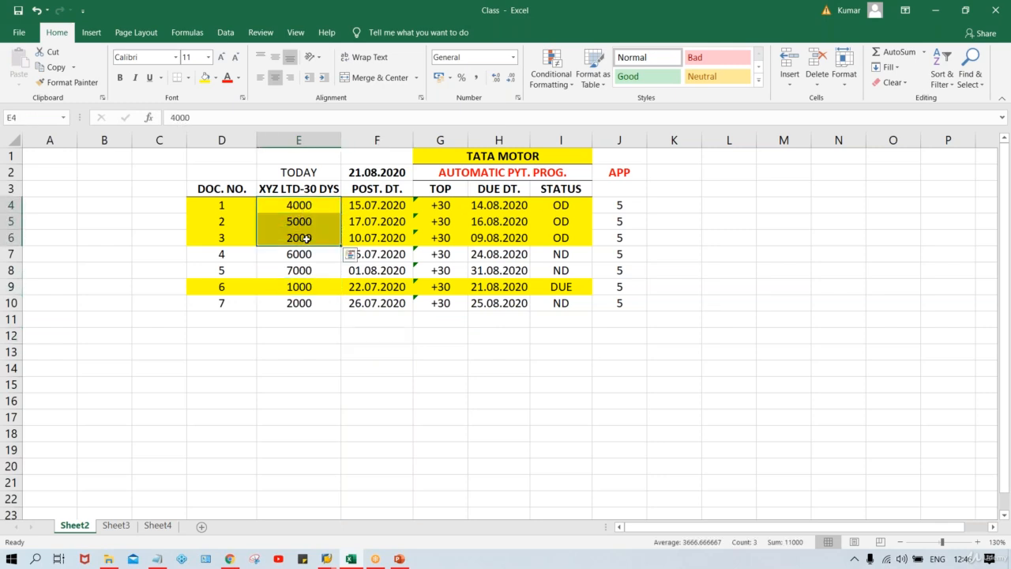
# Enter 12000 in cell E12 as the total of the highlighted overdue and due invoices
pyautogui.click(286, 322)
pyautogui.click(302, 336)
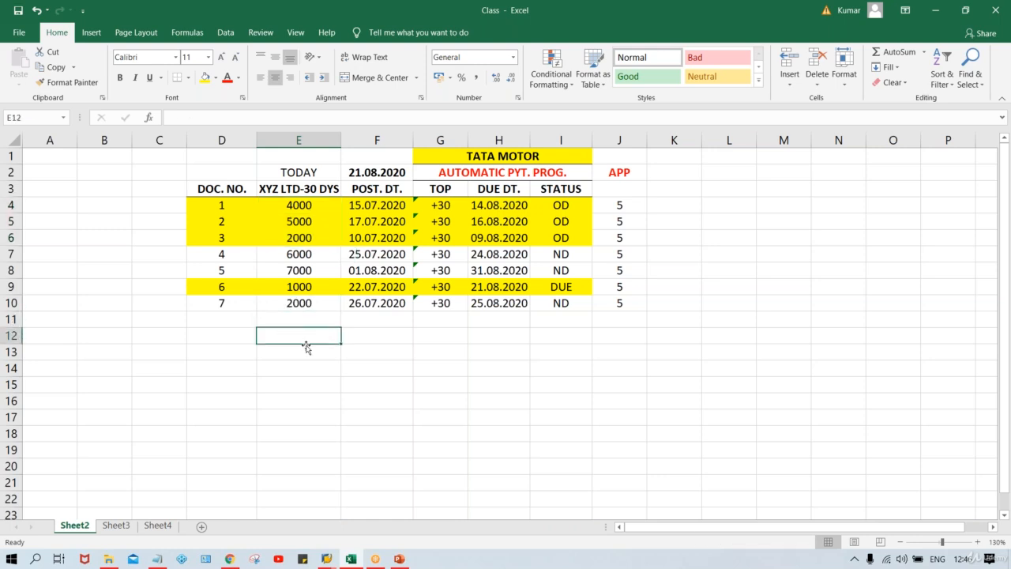
pyautogui.write('12000')
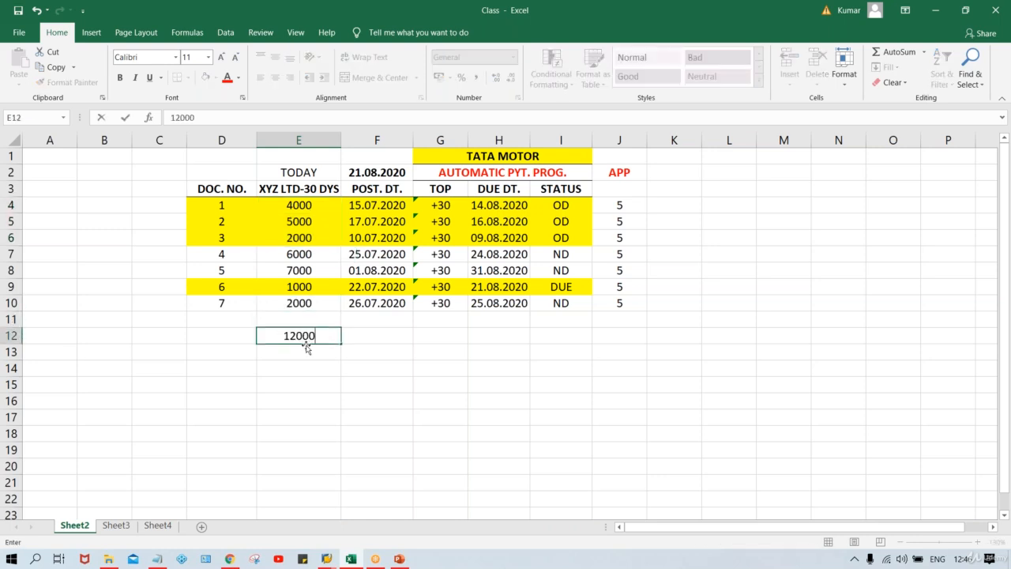
pyautogui.press('Return')
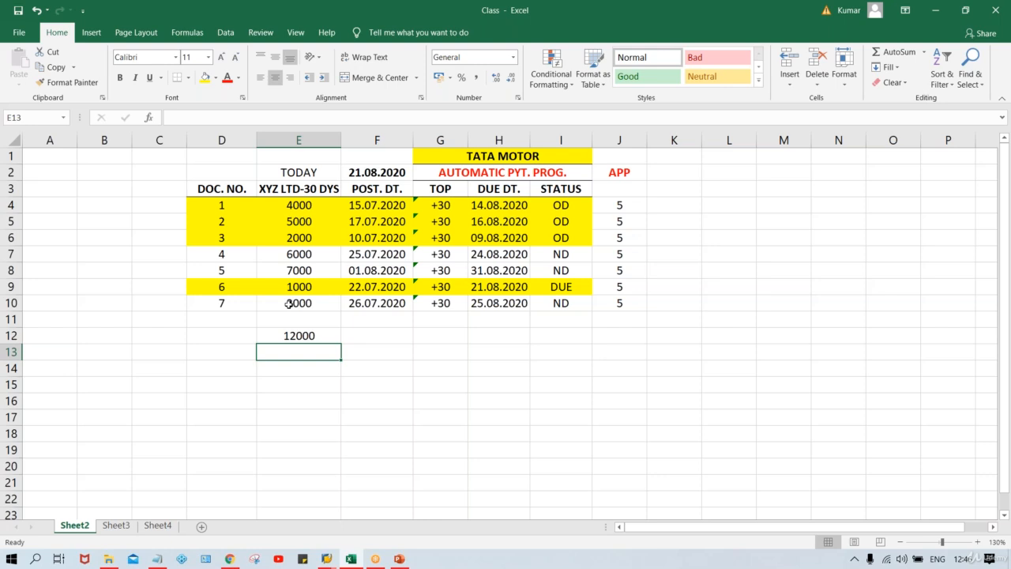
# Enter document 6's amount of 1000 in cell E11, directly above the 12000 total
pyautogui.click(299, 287)
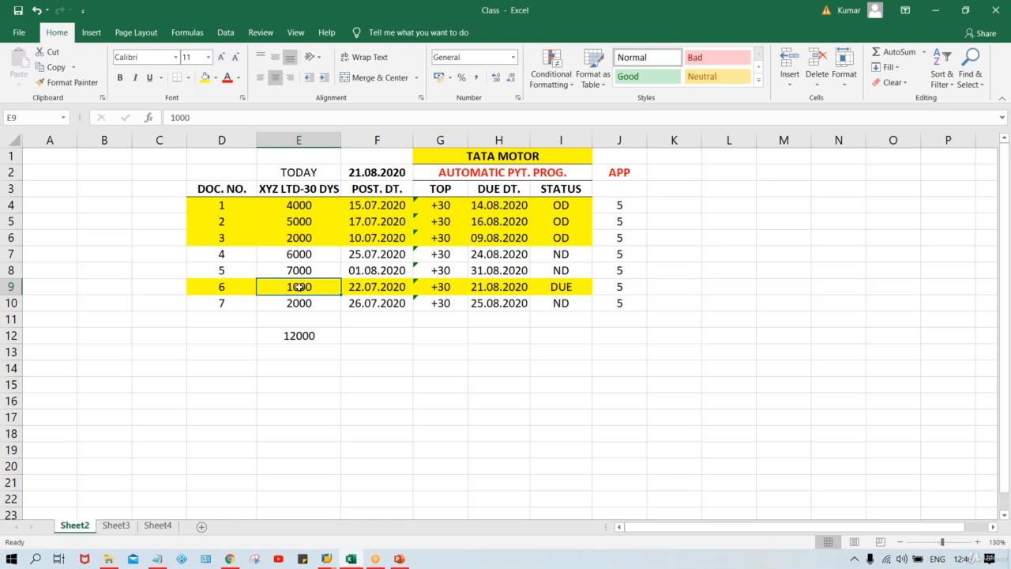
pyautogui.click(295, 319)
pyautogui.write('1000')
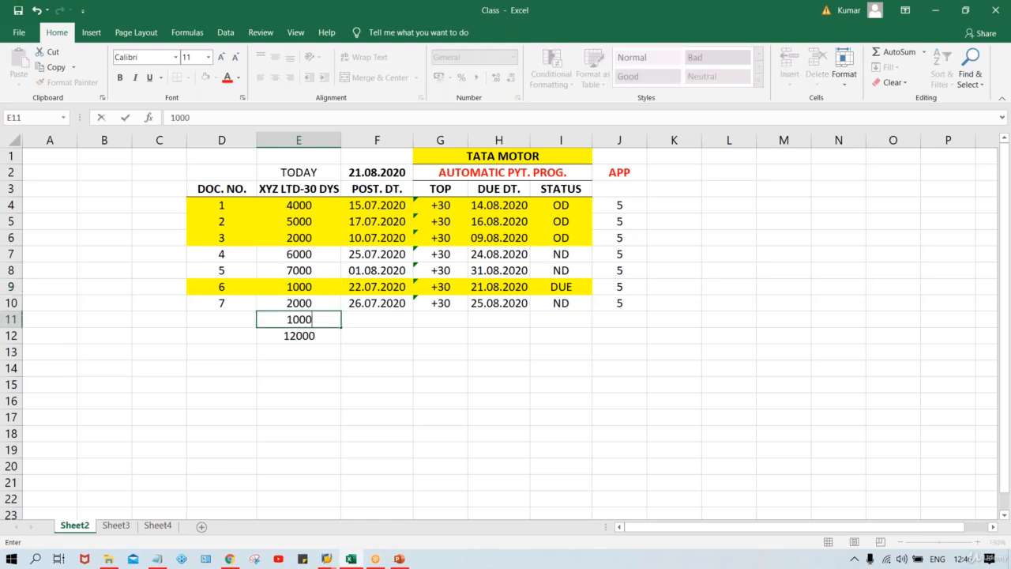
pyautogui.press('Return')
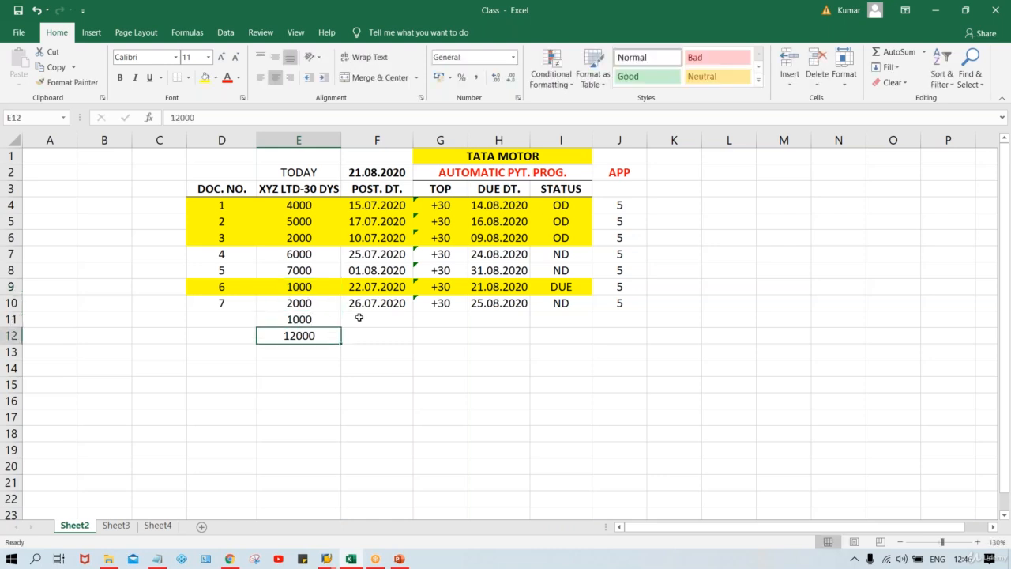
pyautogui.click(358, 317)
pyautogui.write('ND')
pyautogui.press('Return')
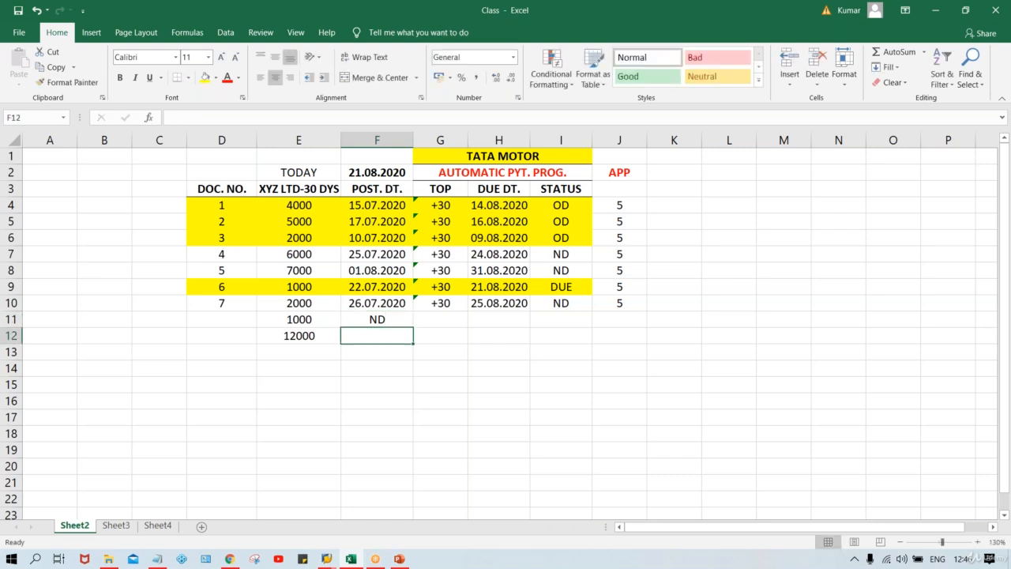
pyautogui.click(383, 318)
pyautogui.press('Delete')
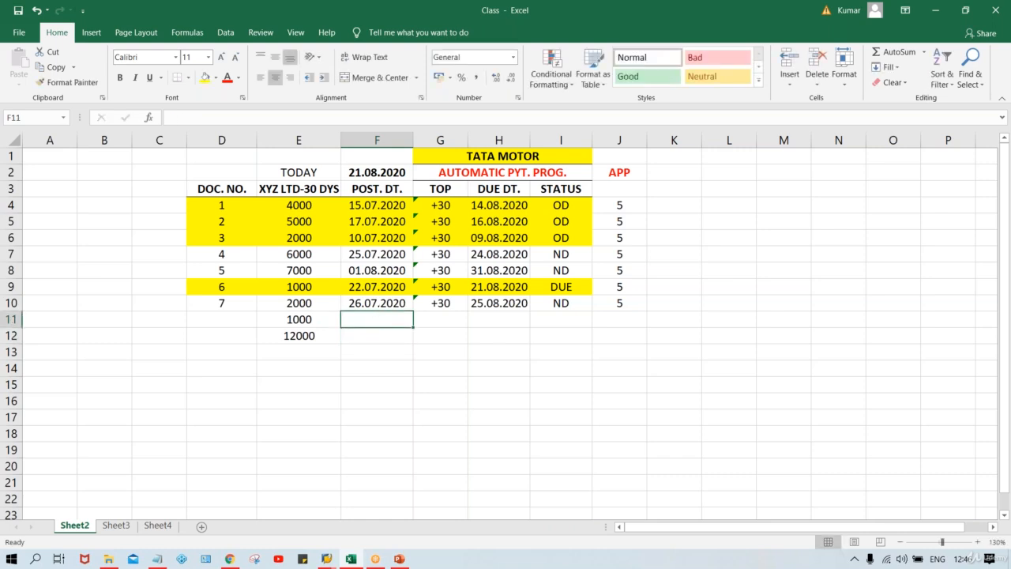
# Enter the status ND in cell I11, for the additional 1000 amount row
pyautogui.click(551, 319)
pyautogui.write('ND')
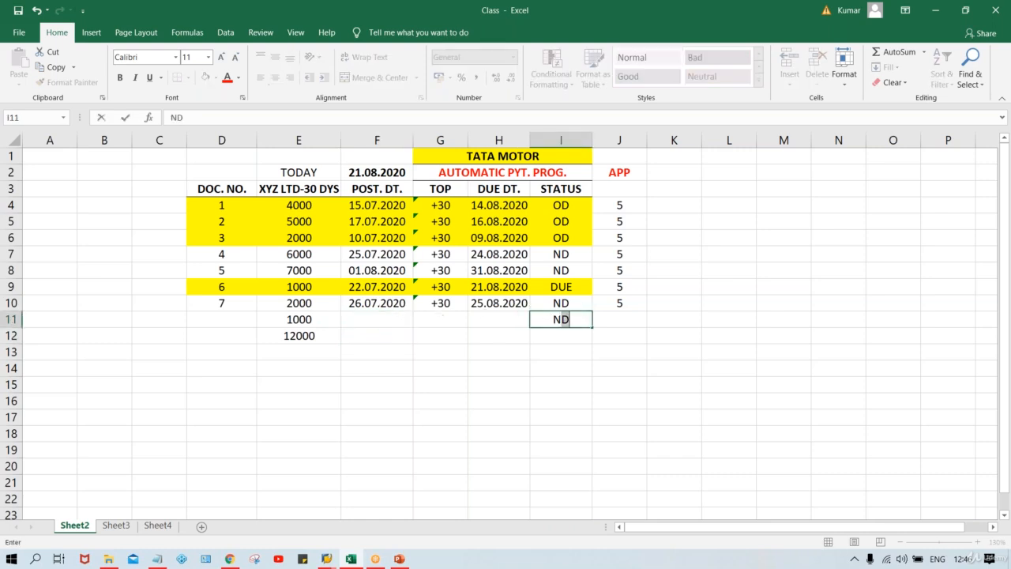
pyautogui.press('Return')
pyautogui.click(545, 435)
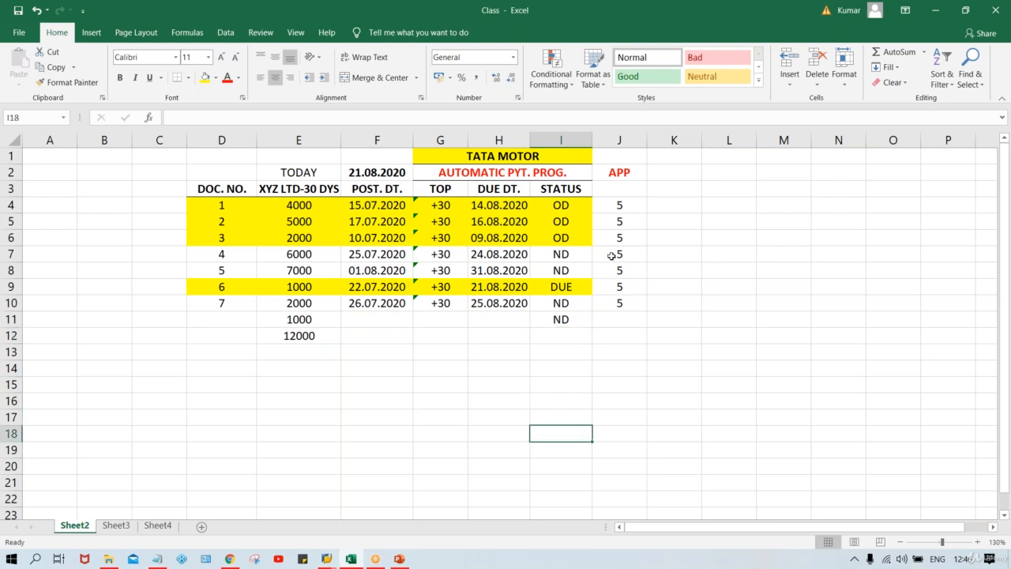
# Clear the values in the APP column for documents 1 to 7, keeping its heading
pyautogui.moveTo(618, 196); pyautogui.dragTo(629, 317)
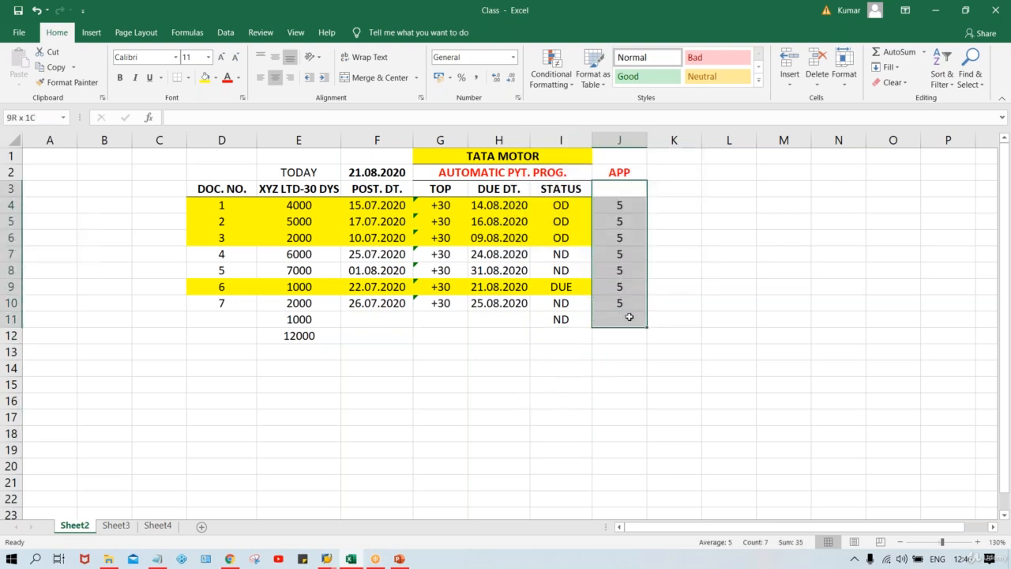
pyautogui.press('Delete')
pyautogui.click(372, 438)
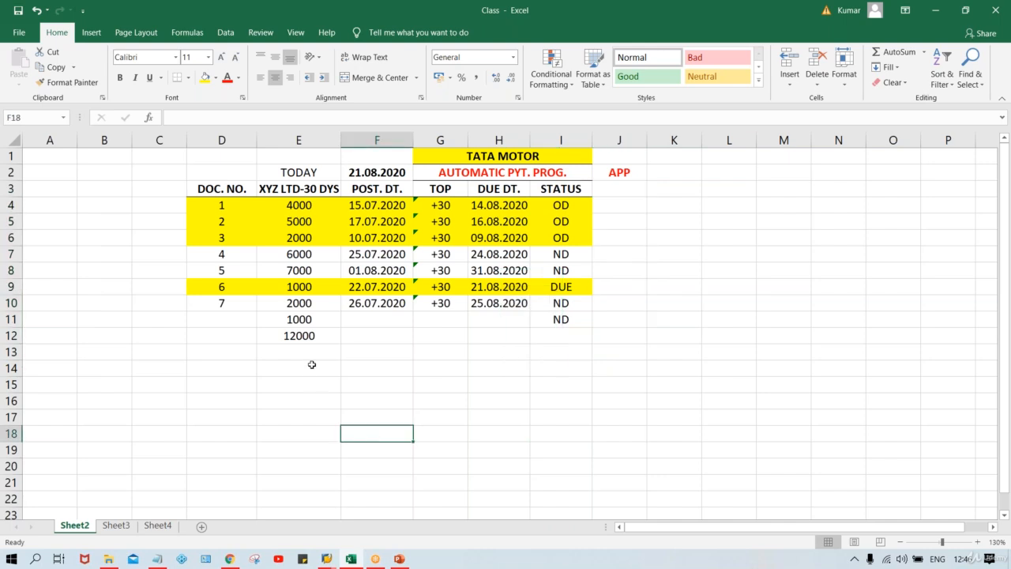
# Highlight the 12000 total in cell E12 with a yellow fill
pyautogui.click(293, 336)
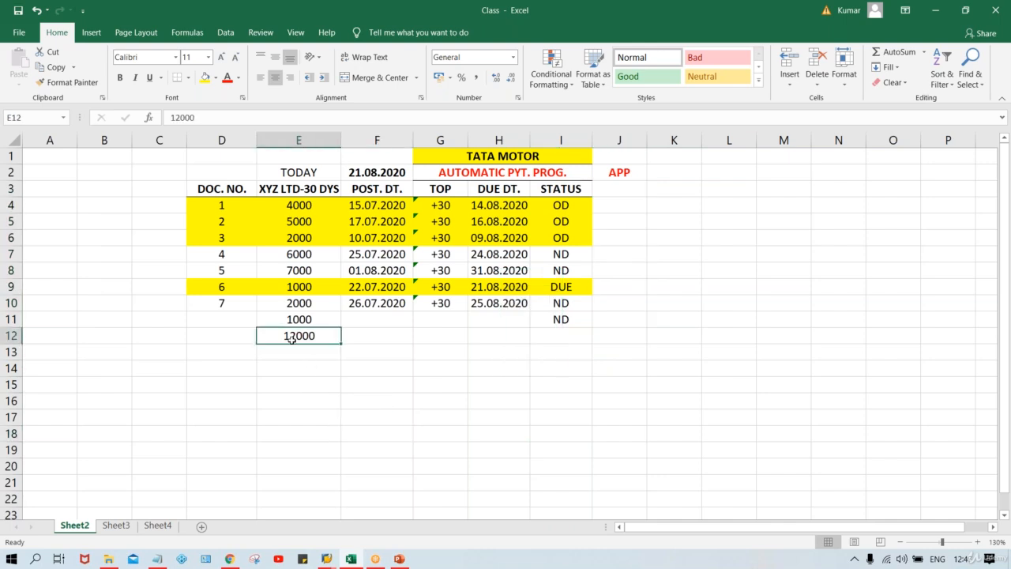
pyautogui.click(205, 78)
pyautogui.click(466, 353)
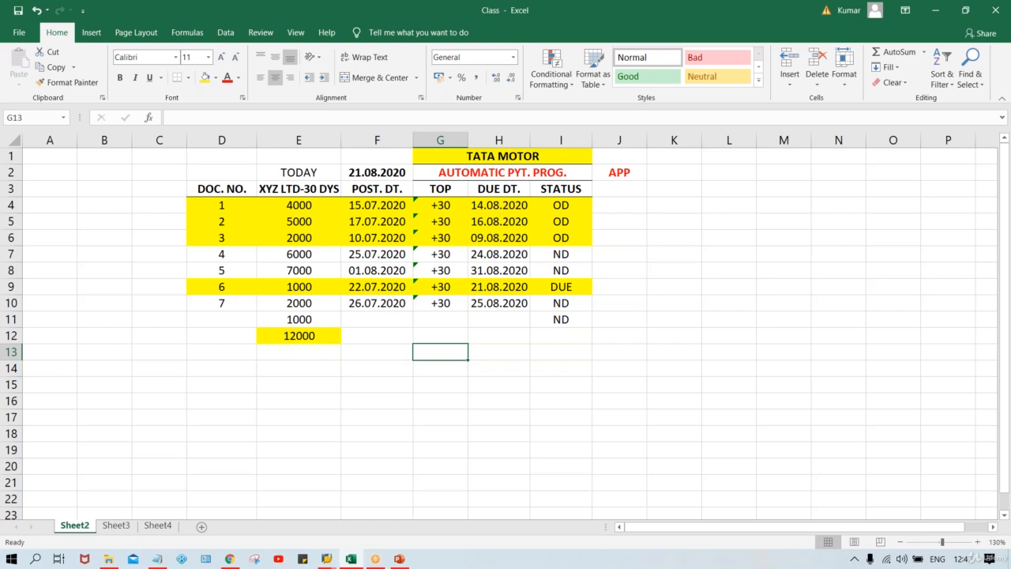
pyautogui.click(300, 336)
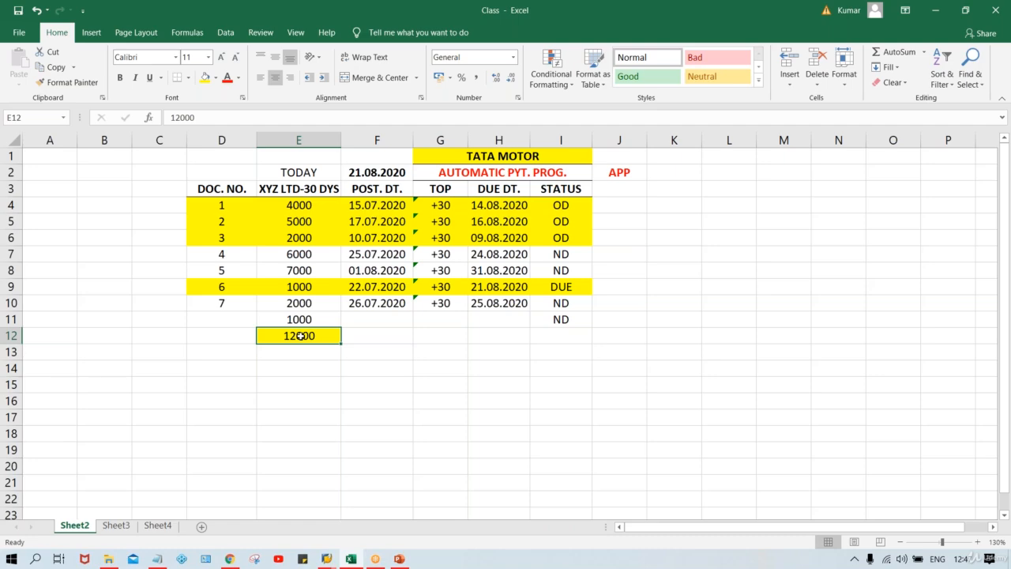
pyautogui.click(379, 349)
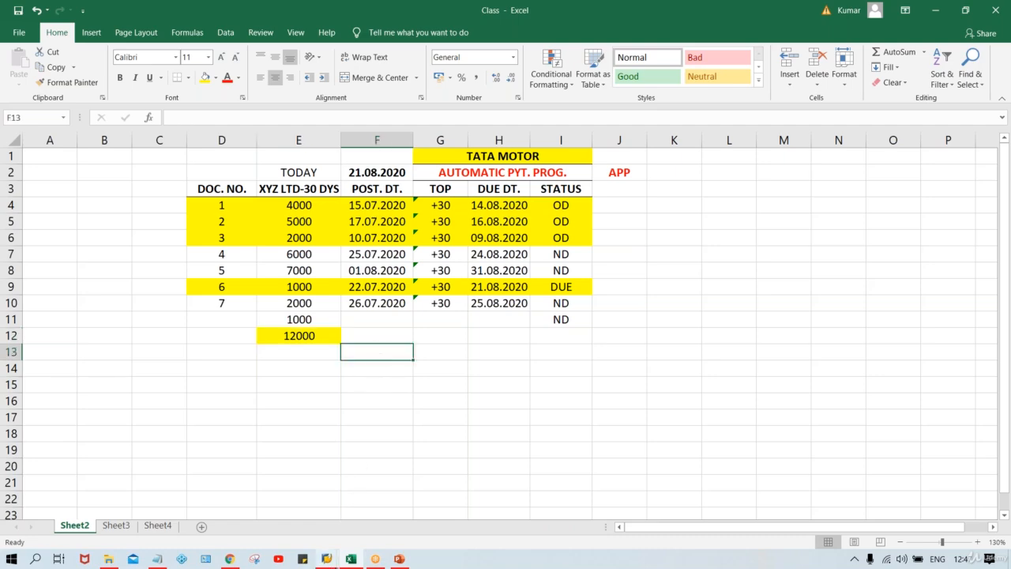
# Switch to the SAP Easy Access session and open the automatic payment transaction F110
pyautogui.moveTo(326, 558)
pyautogui.moveTo(497, 532)
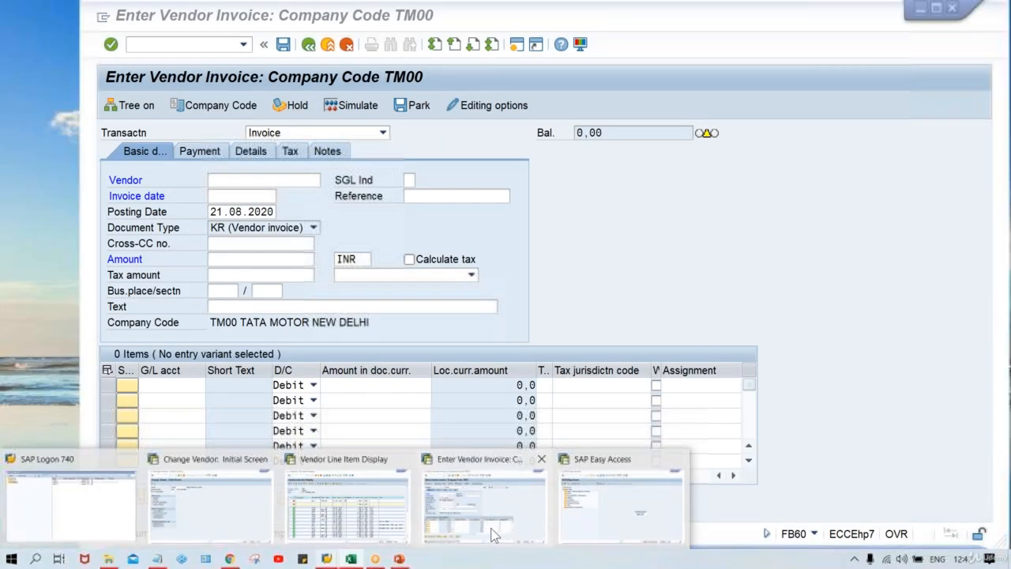
pyautogui.click(589, 519)
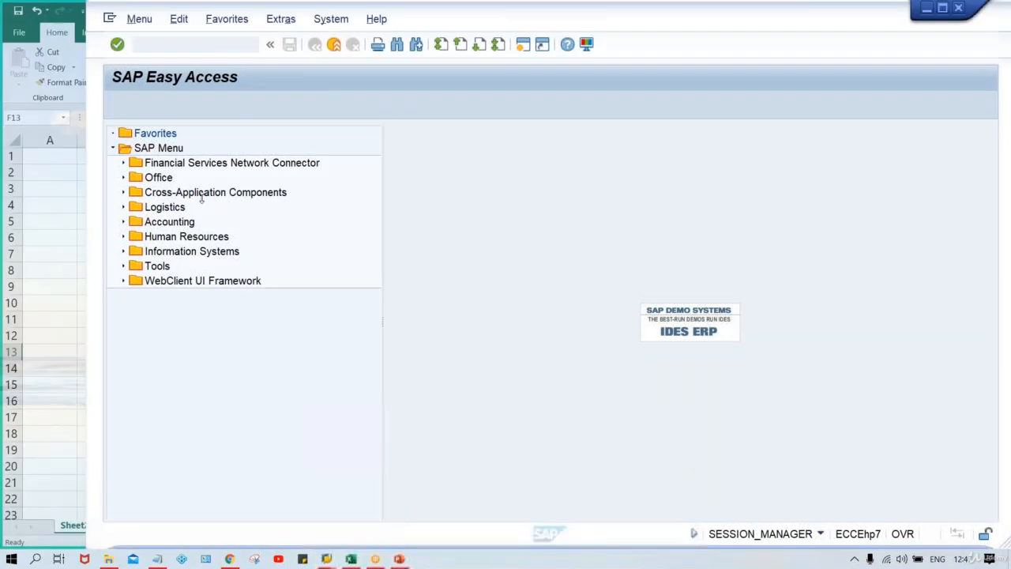
pyautogui.write('F')
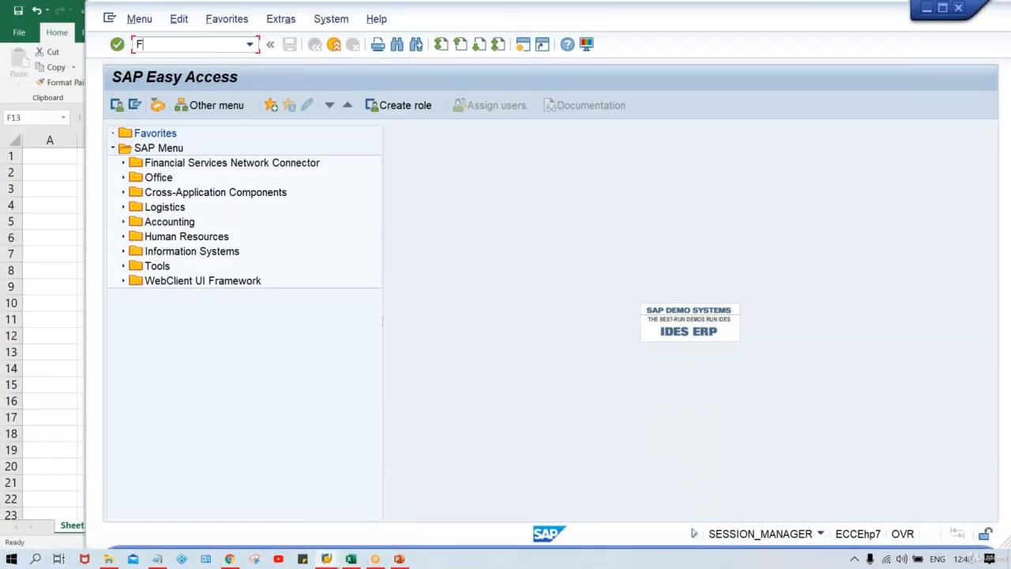
pyautogui.write('110')
pyautogui.press('Return')
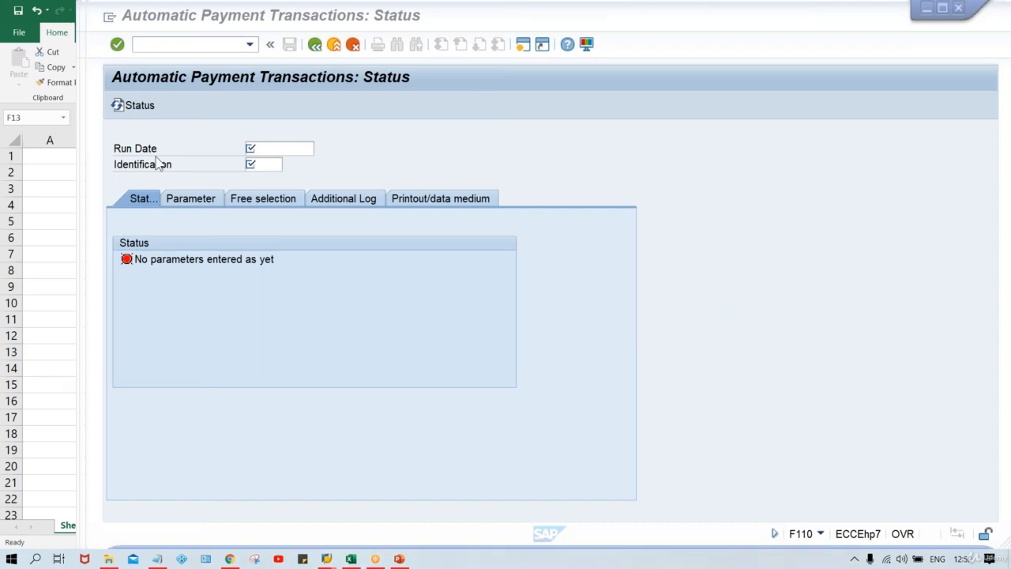
# Identify the payment run with run date 21.08.2020 and identification TM00A
pyautogui.click(252, 147)
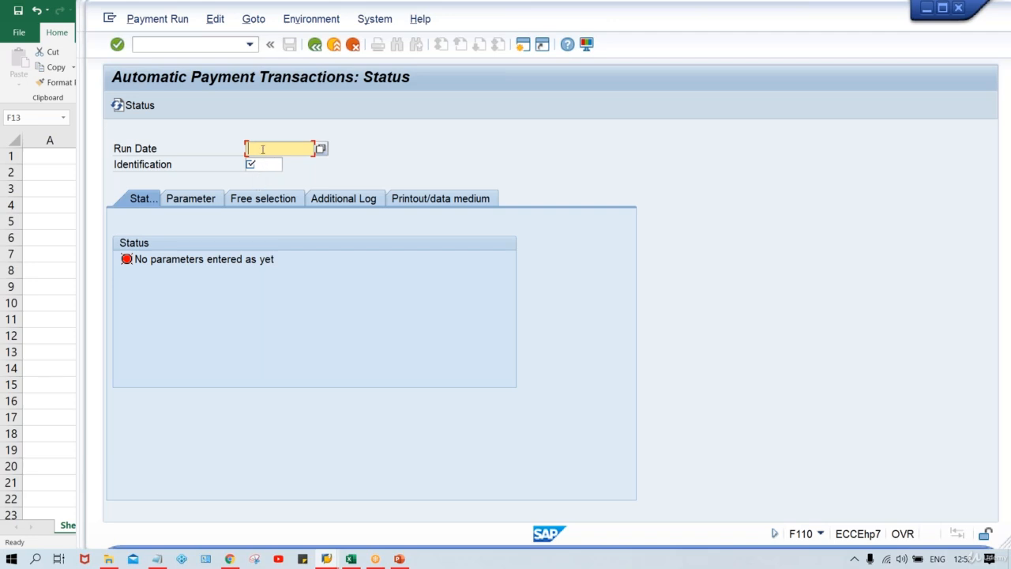
pyautogui.write('21.08.2020')
pyautogui.click(274, 166)
pyautogui.write('T')
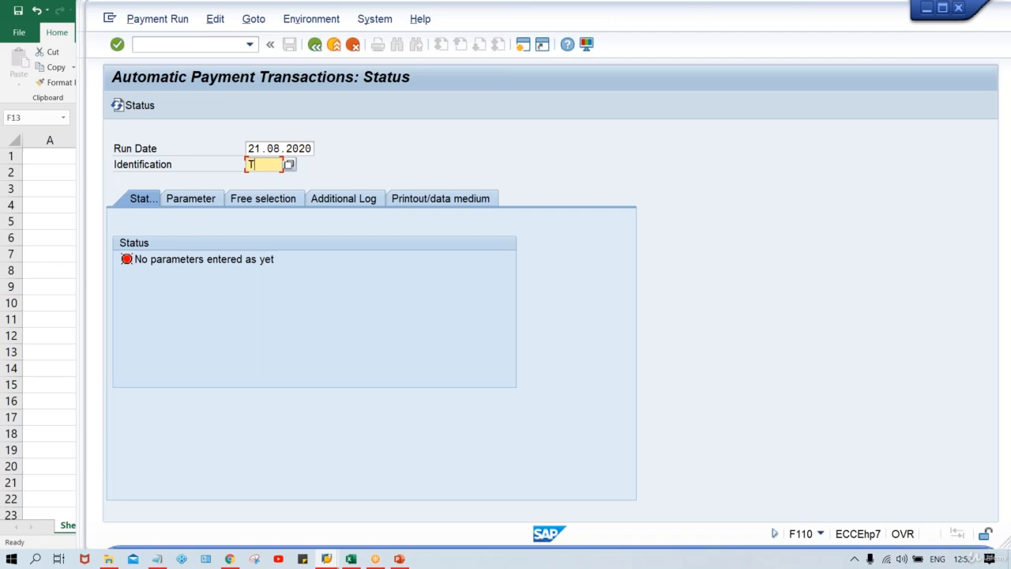
pyautogui.write('M00A')
# In the run parameters, set company code TM00, payment method T and next posting date 23.08.2020
pyautogui.click(201, 203)
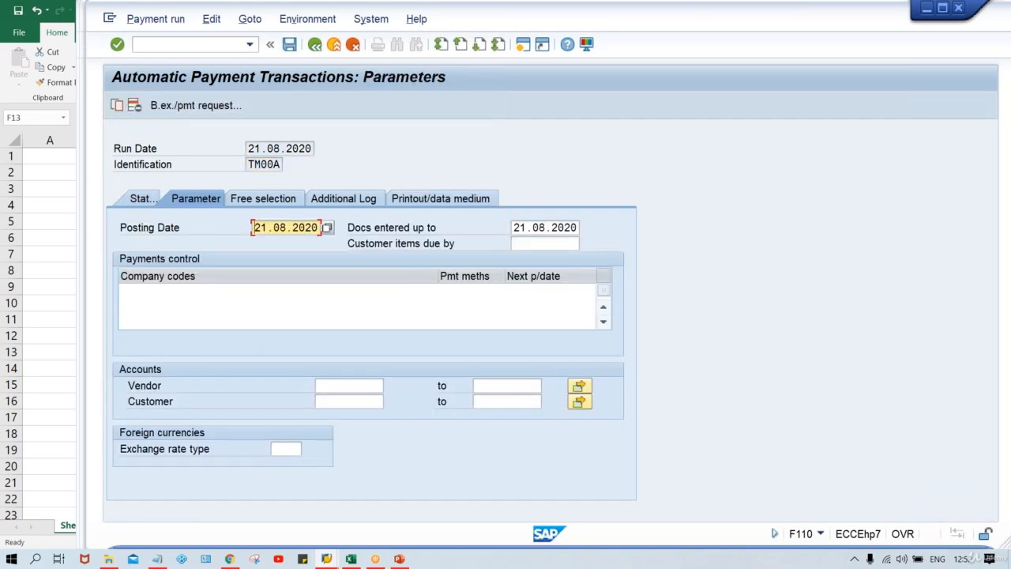
pyautogui.click(167, 290)
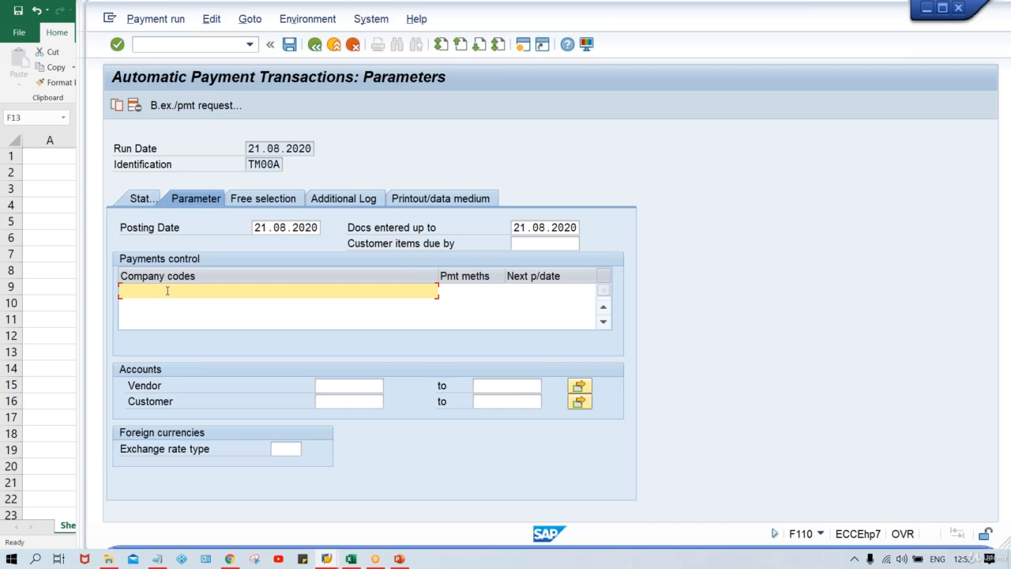
pyautogui.write('TM00')
pyautogui.press('Tab')
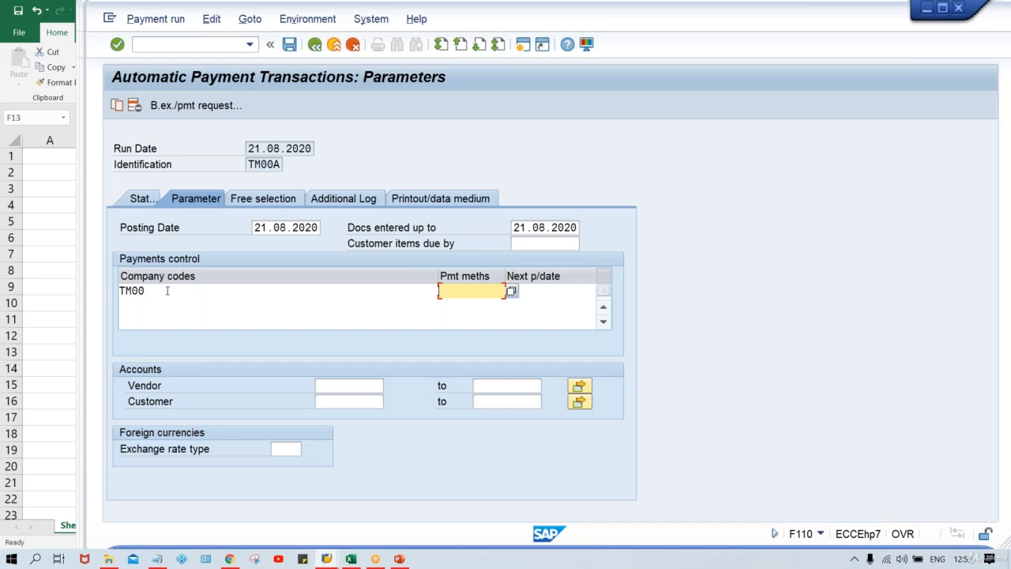
pyautogui.write('T')
pyautogui.press('Tab')
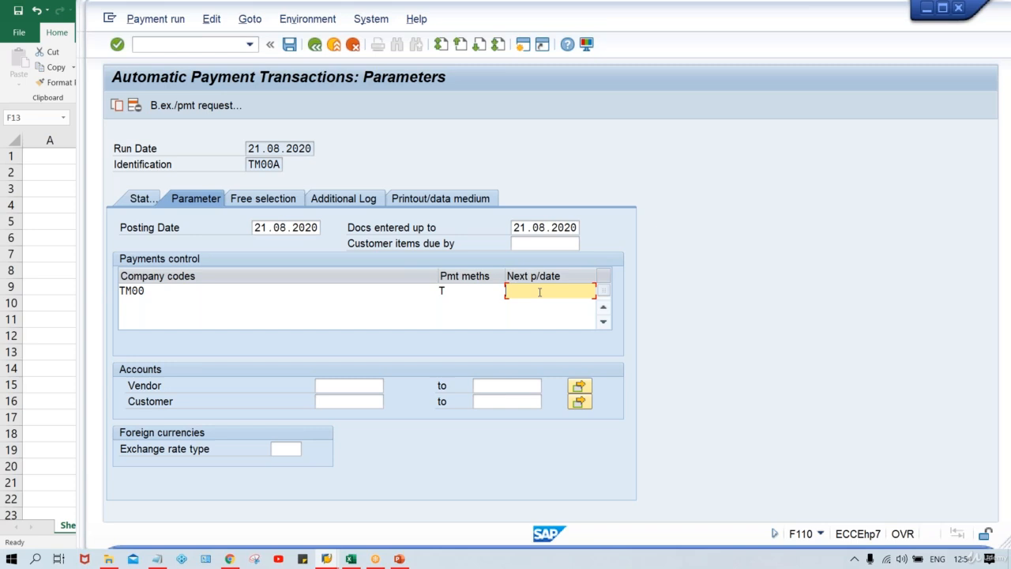
pyautogui.write('23.08.2020')
pyautogui.click(328, 387)
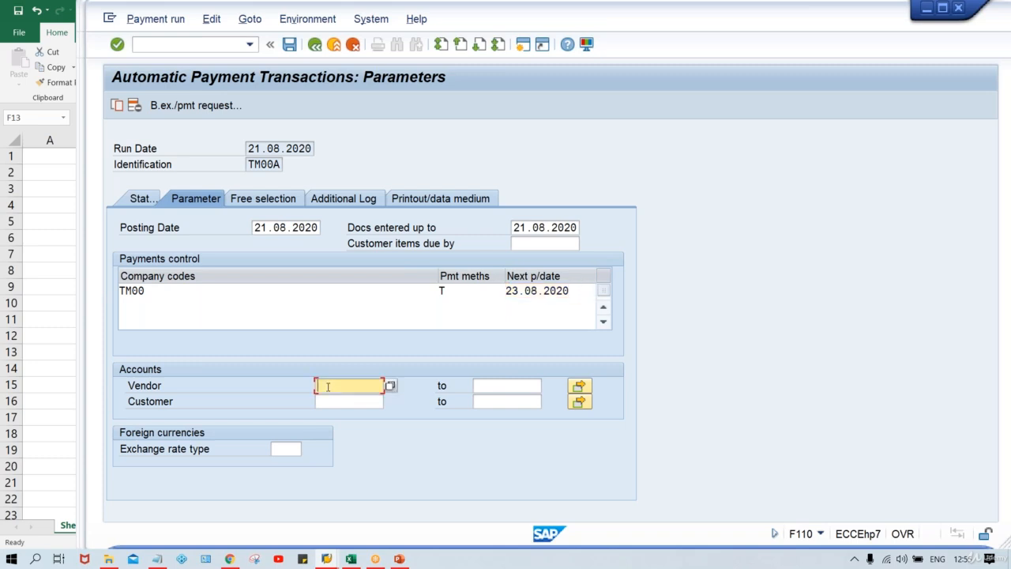
pyautogui.press('Down')
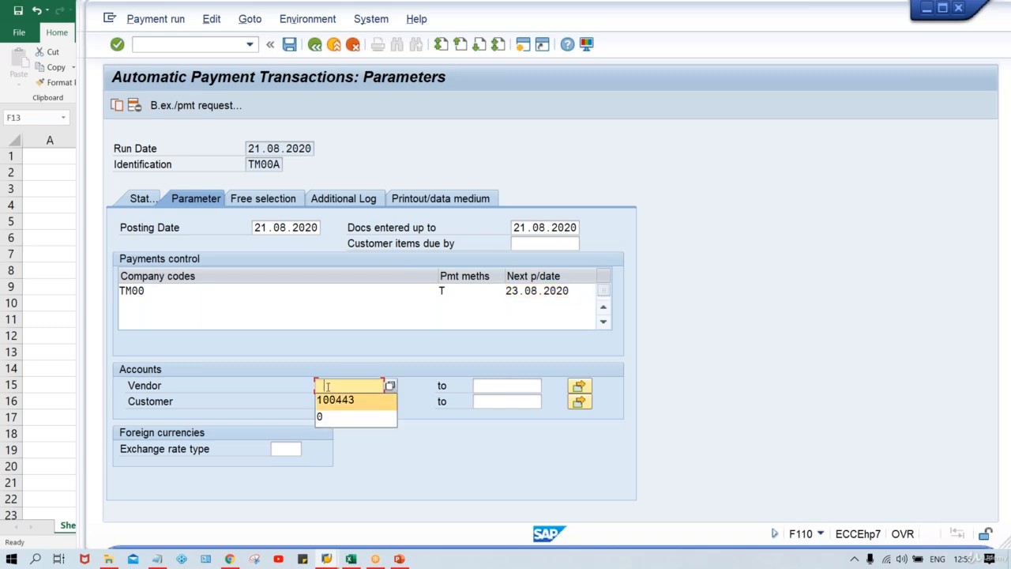
pyautogui.press('Return')
pyautogui.press('BackSpace')
pyautogui.press('BackSpace')
pyautogui.press('BackSpace')
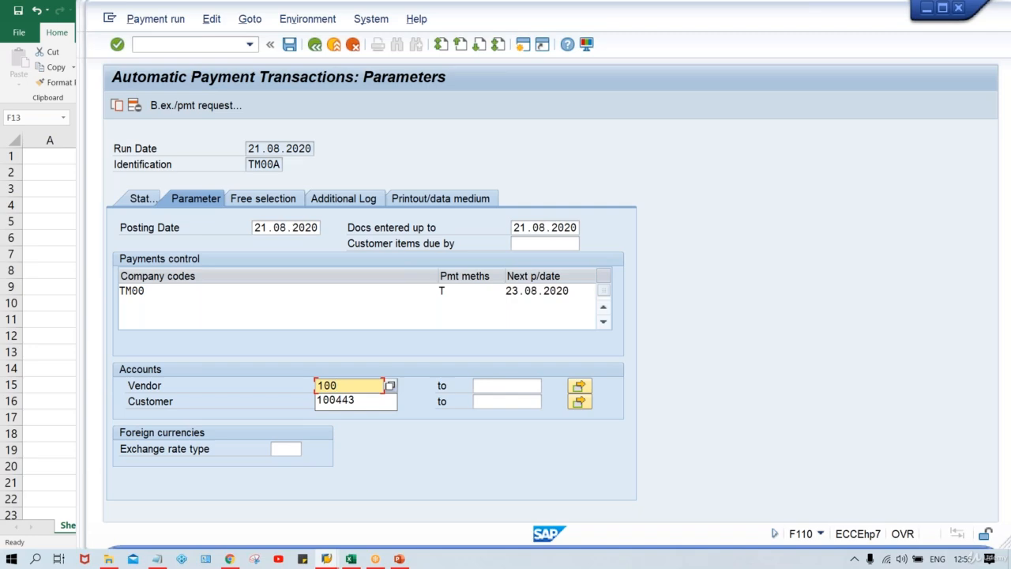
pyautogui.write('0')
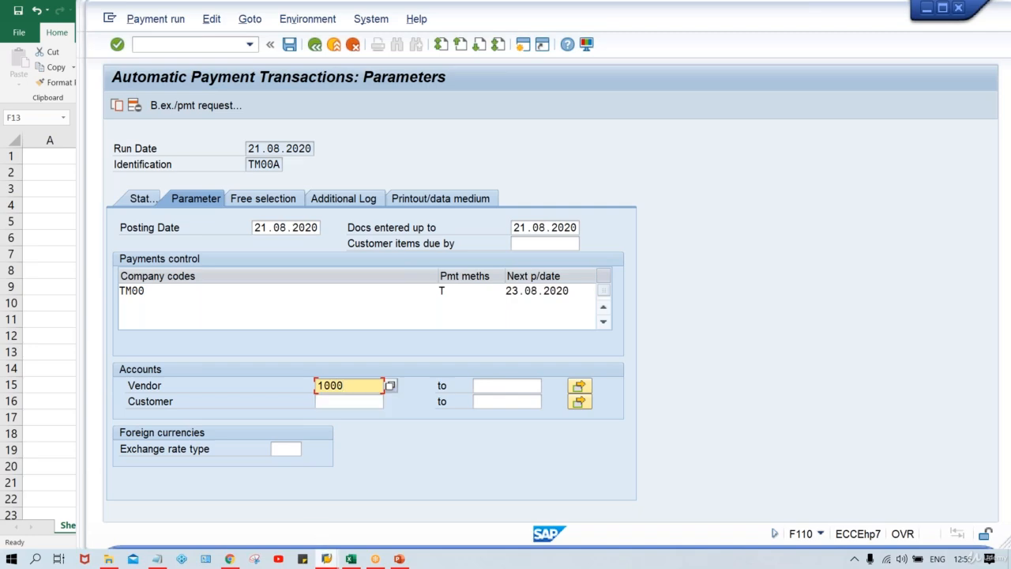
# Look up the test vendor's account number in the Vendor Line Item Display session and return to the payment parameters
pyautogui.moveTo(327, 558)
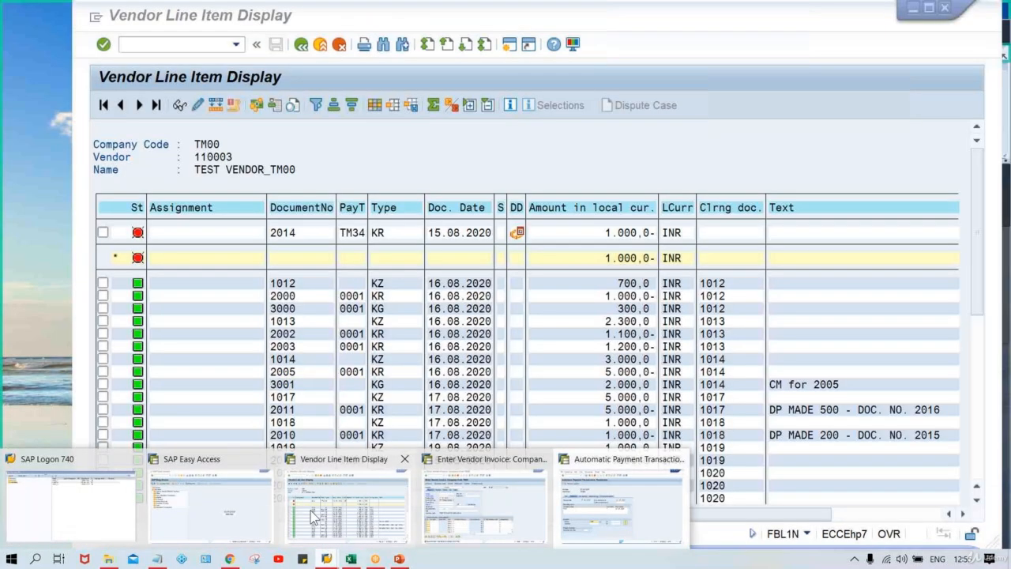
pyautogui.click(313, 517)
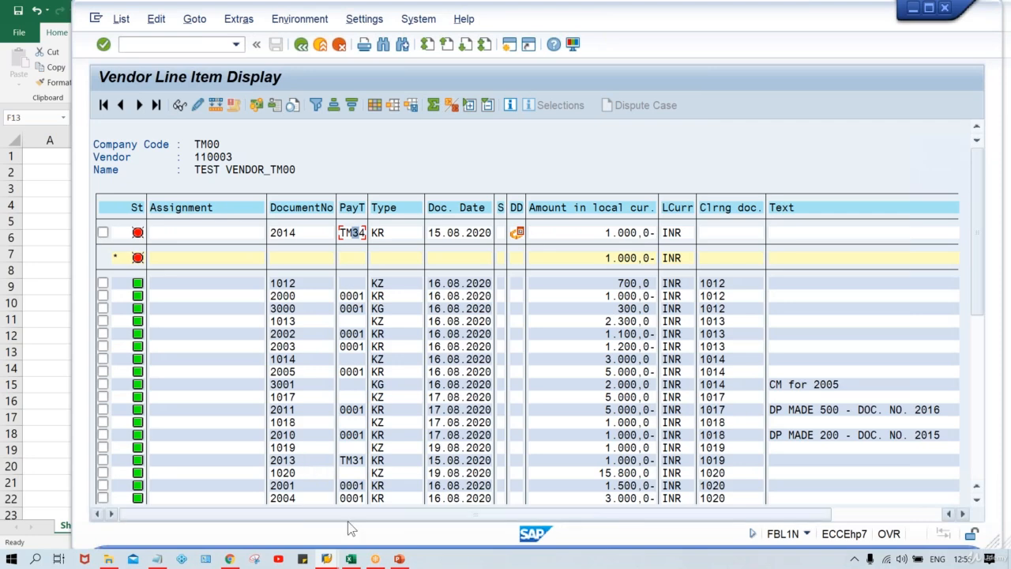
pyautogui.click(326, 558)
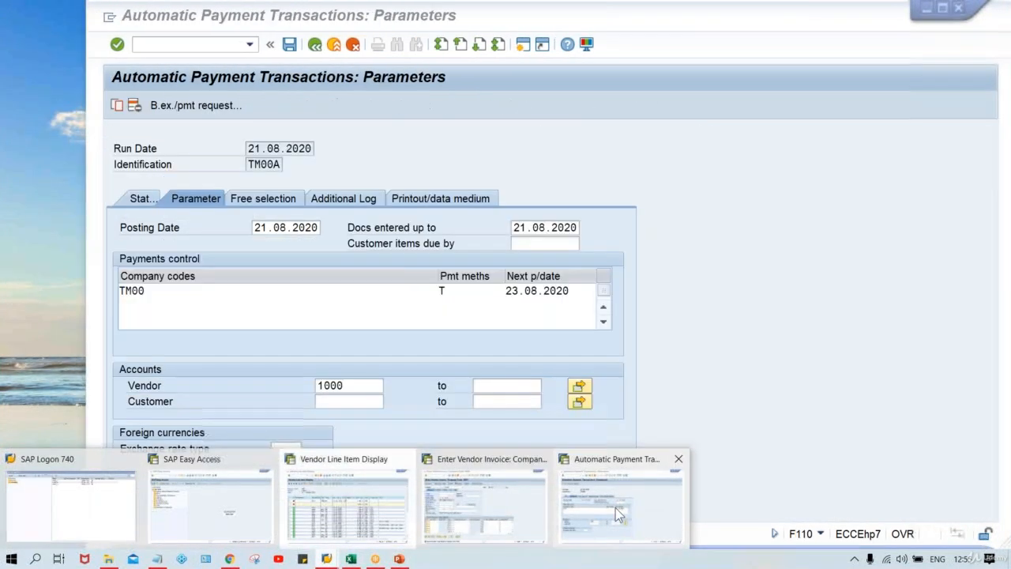
pyautogui.click(616, 508)
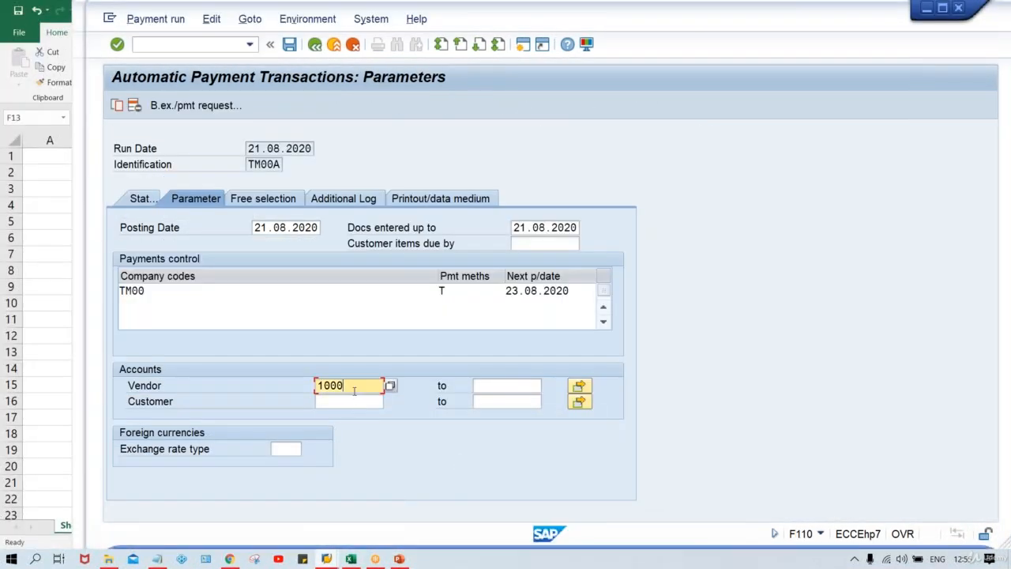
# Enter the test vendor's account number as the start of the payment run's vendor selection
pyautogui.press('BackSpace')
pyautogui.press('BackSpace')
pyautogui.press('BackSpace')
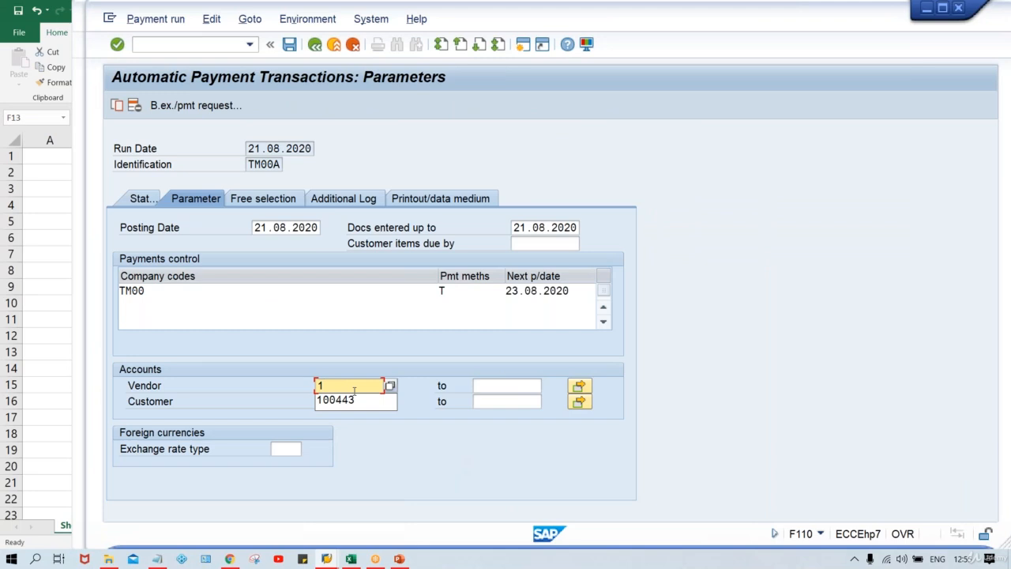
pyautogui.write('10003')
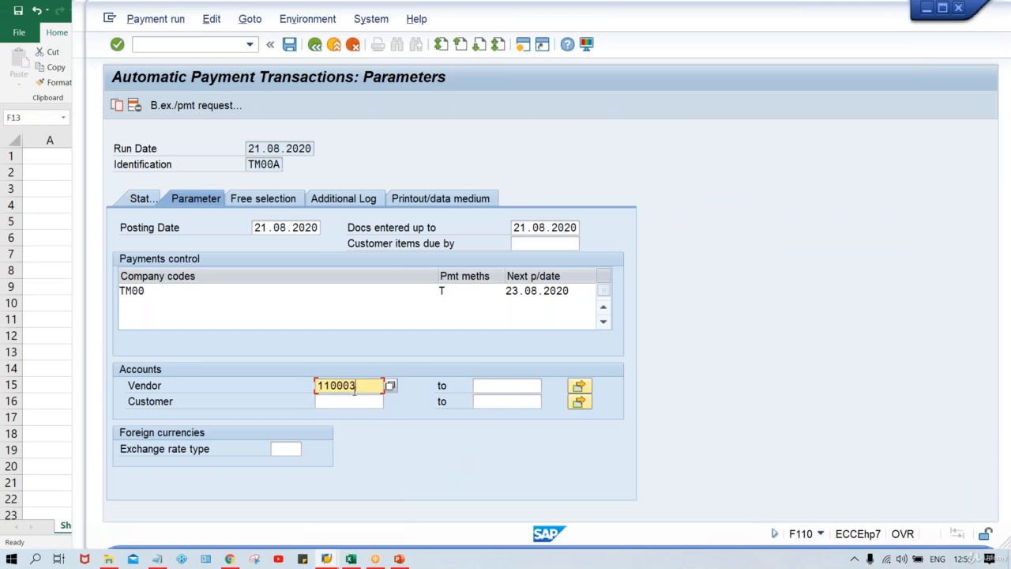
# Set the payment run's vendor range from 0 to ZZZZZZZZZZ to cover all vendors
pyautogui.doubleClick(355, 388)
pyautogui.click(355, 389)
pyautogui.doubleClick(355, 390)
pyautogui.write('0')
pyautogui.press('Tab')
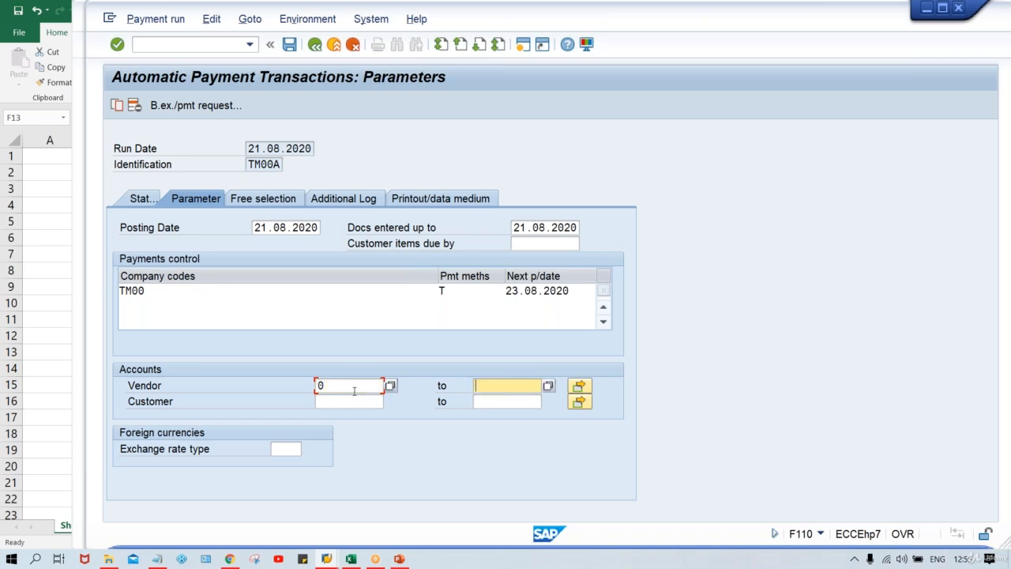
pyautogui.write('ZZZZZZZZZZ')
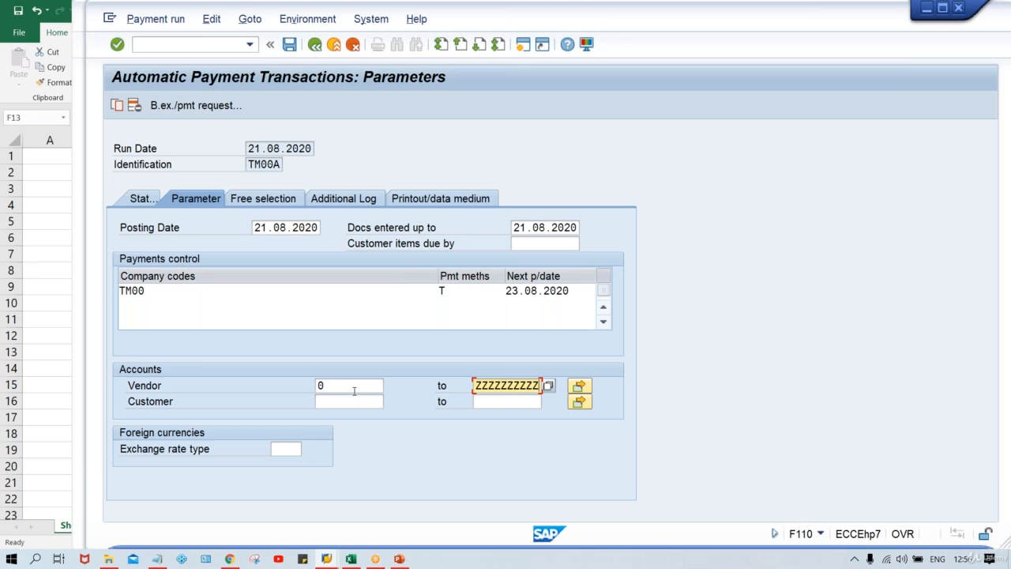
# Replace the all-vendor range with only the test vendor's account number, and open the run's free selection settings
pyautogui.hotkey('shift', 'Home')
pyautogui.press('BackSpace')
pyautogui.hotkey('shift', 'Tab')
pyautogui.press('BackSpace')
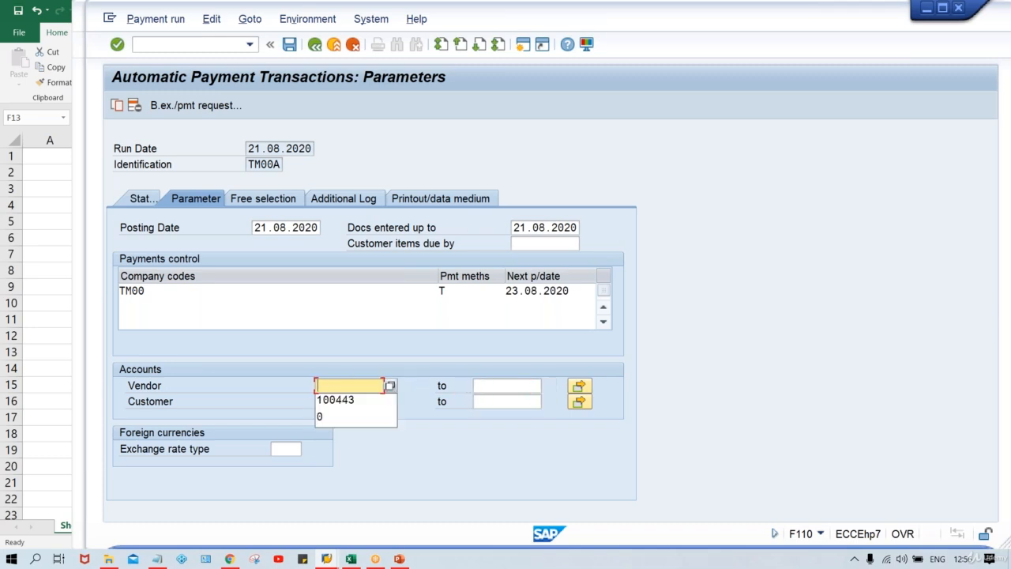
pyautogui.write('110003')
pyautogui.click(478, 132)
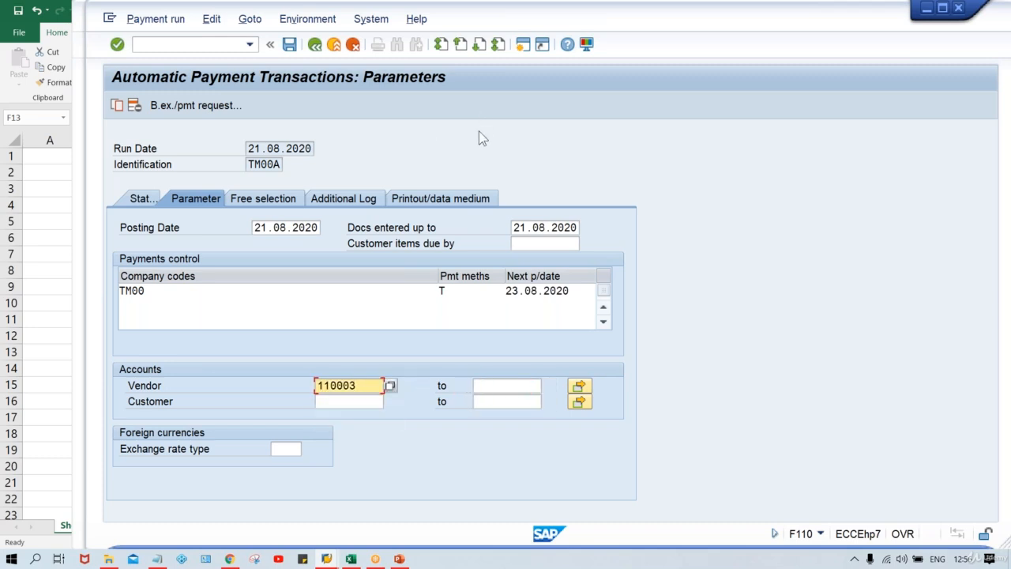
pyautogui.click(269, 200)
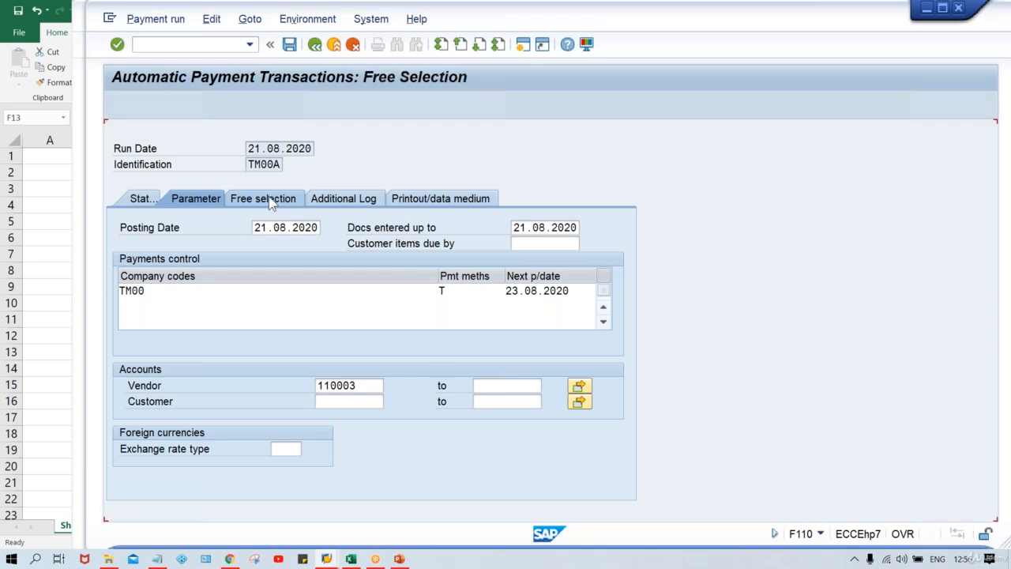
# Switch to Excel and review the document numbers of the highlighted overdue and due invoices in the TATA MOTOR table
pyautogui.click(231, 263)
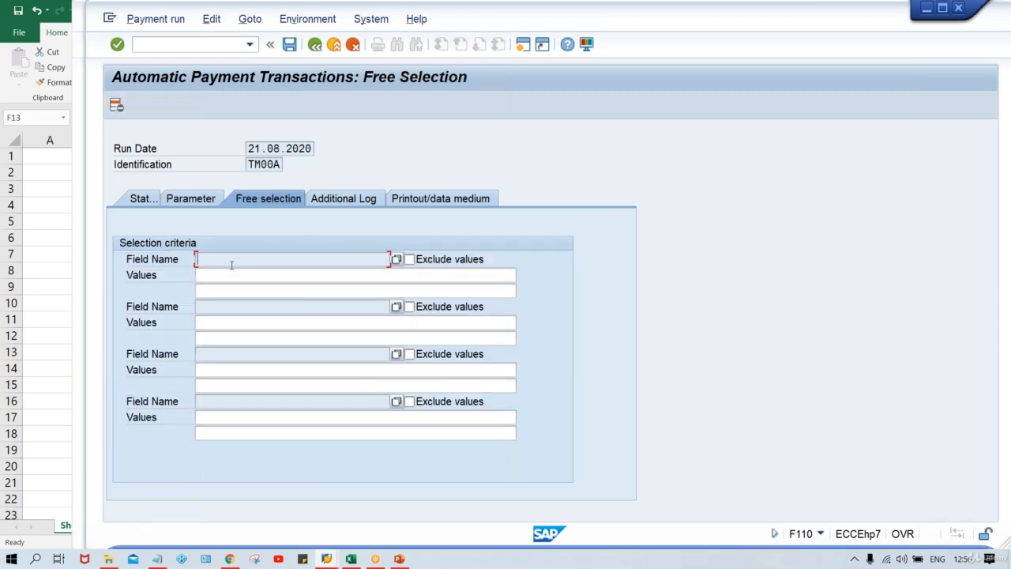
pyautogui.click(351, 559)
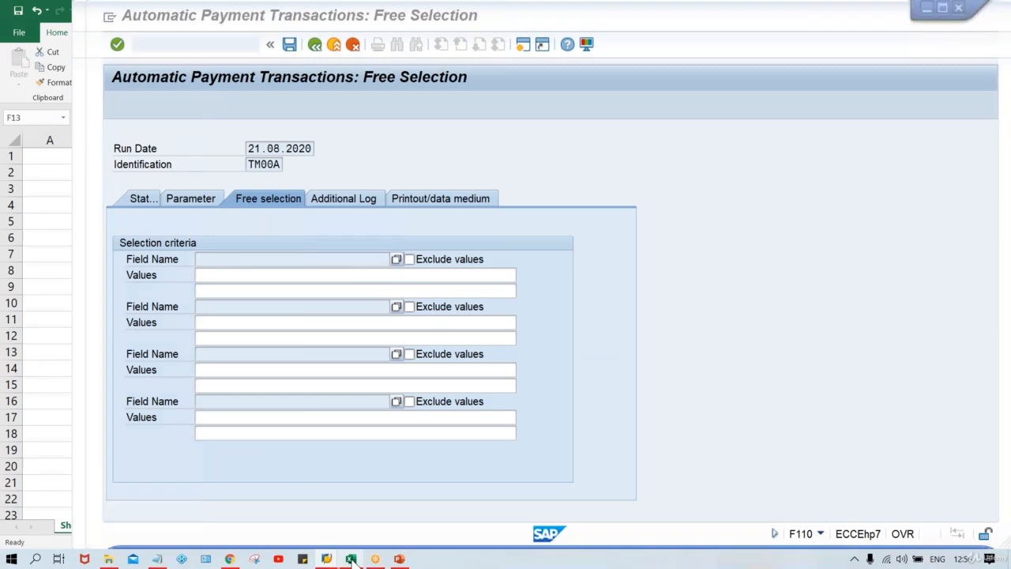
pyautogui.click(659, 231)
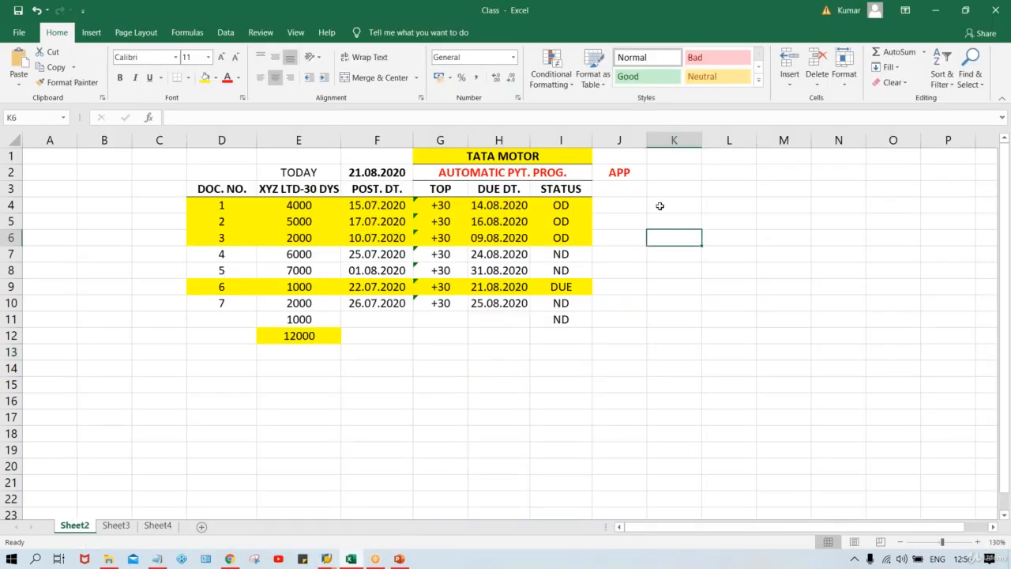
pyautogui.click(660, 206)
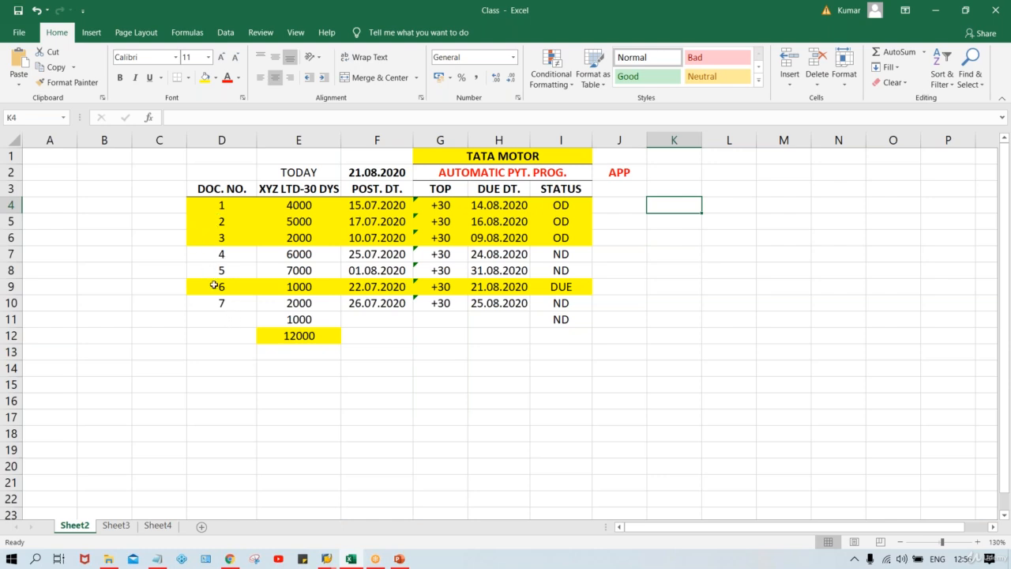
pyautogui.click(219, 224)
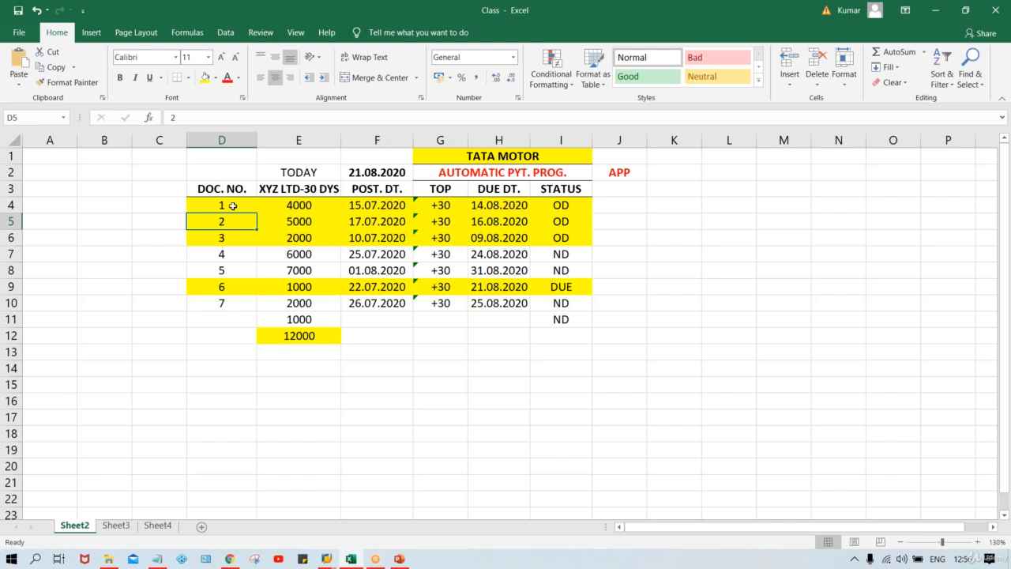
pyautogui.click(232, 207)
pyautogui.click(223, 238)
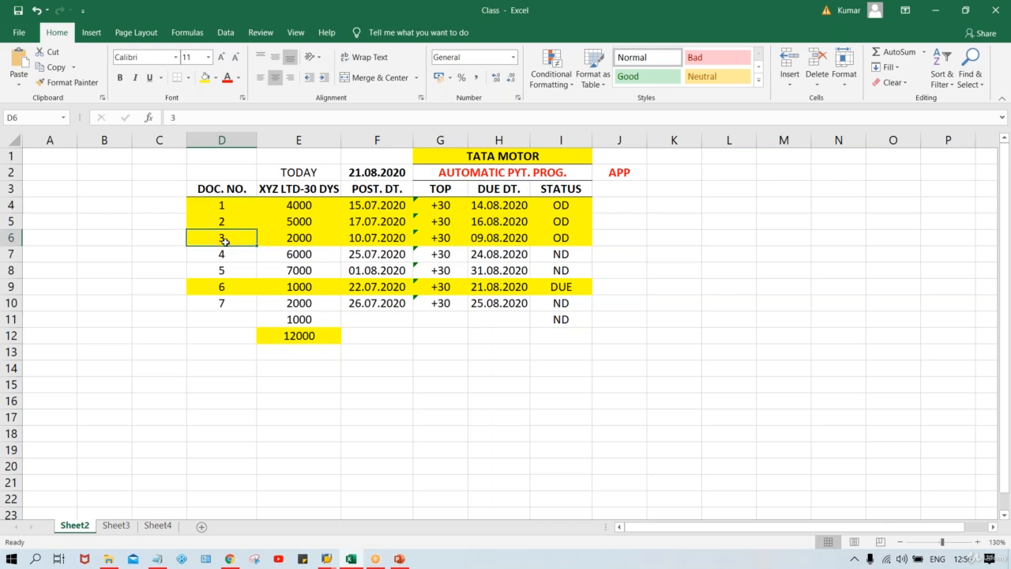
pyautogui.click(223, 286)
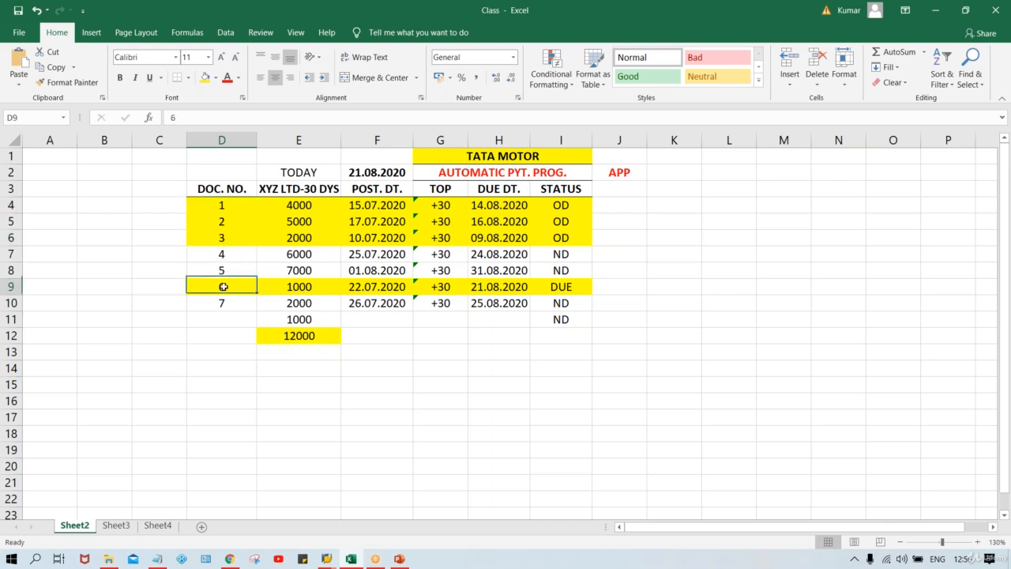
pyautogui.click(225, 223)
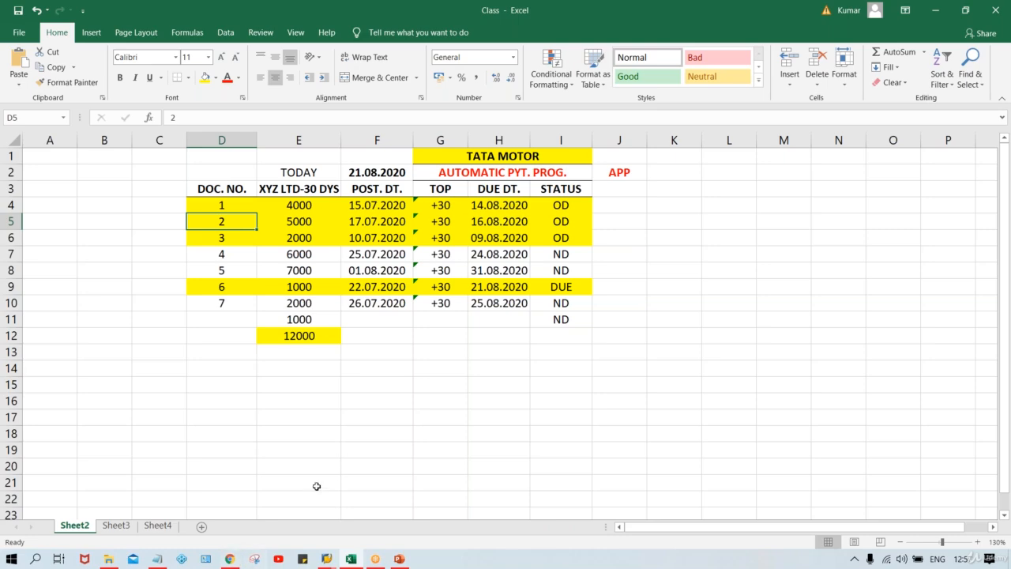
# Switch back to the SAP payment run and examine the field name, values and exclude options of its free selection
pyautogui.click(326, 559)
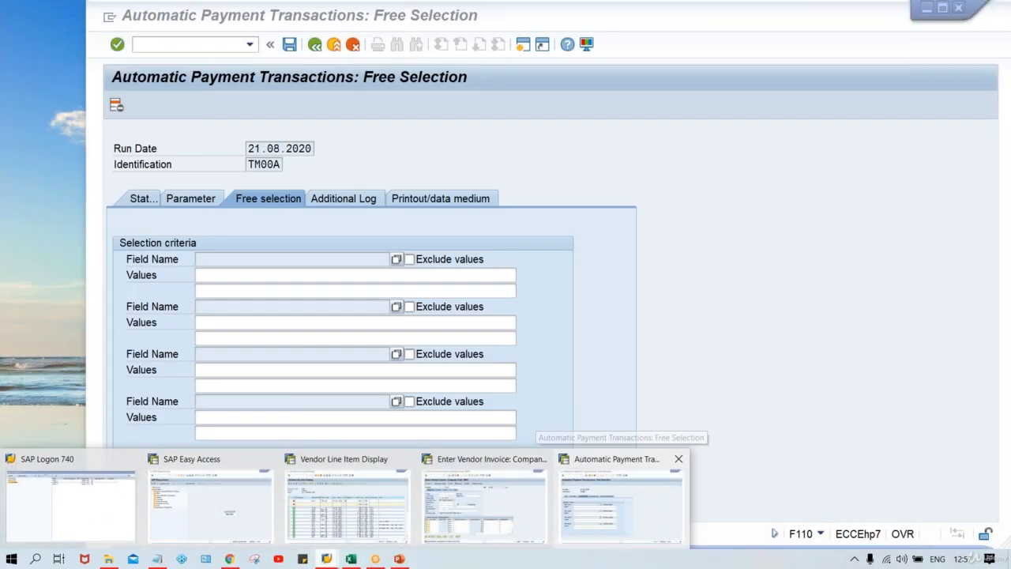
pyautogui.click(621, 506)
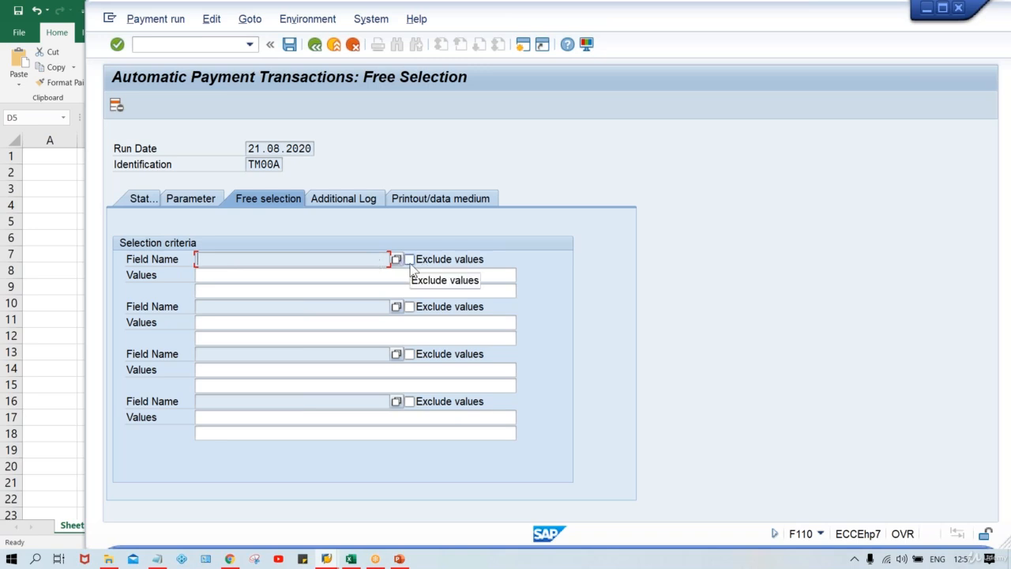
pyautogui.click(282, 275)
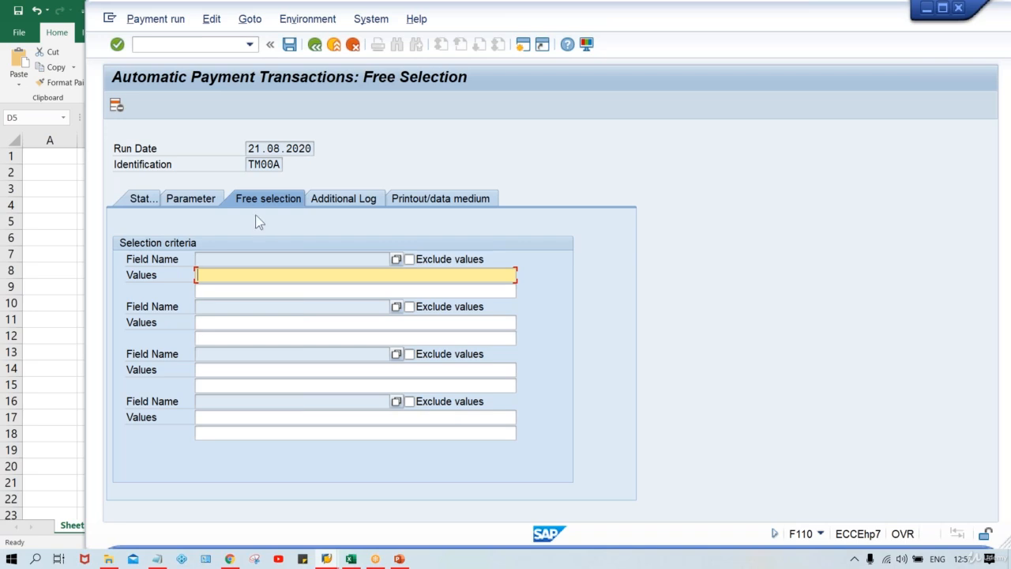
# Enable additional logging for the due date check, payment method selection in all cases, and line items of the payment documents
pyautogui.click(335, 202)
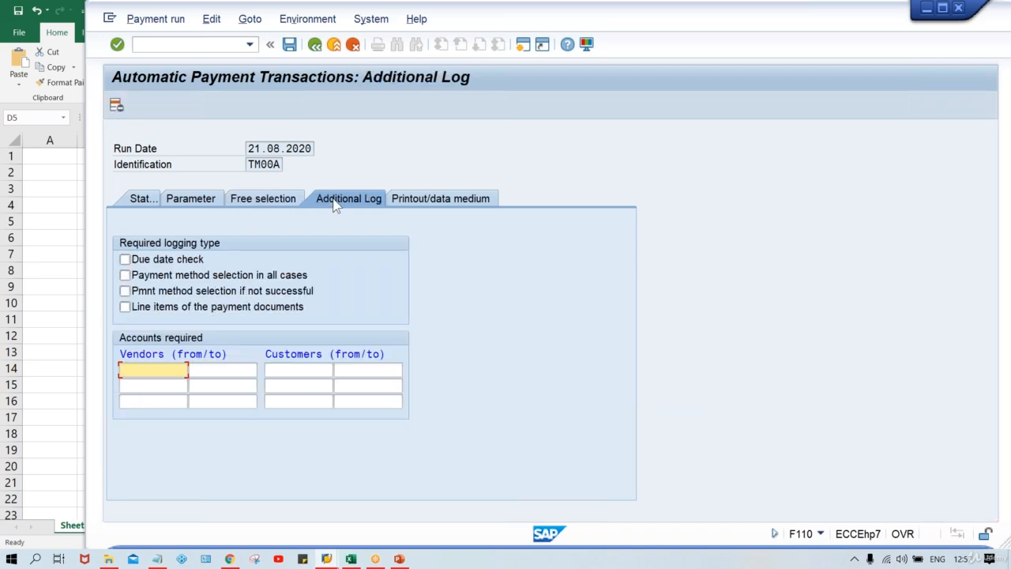
pyautogui.click(146, 263)
pyautogui.click(150, 278)
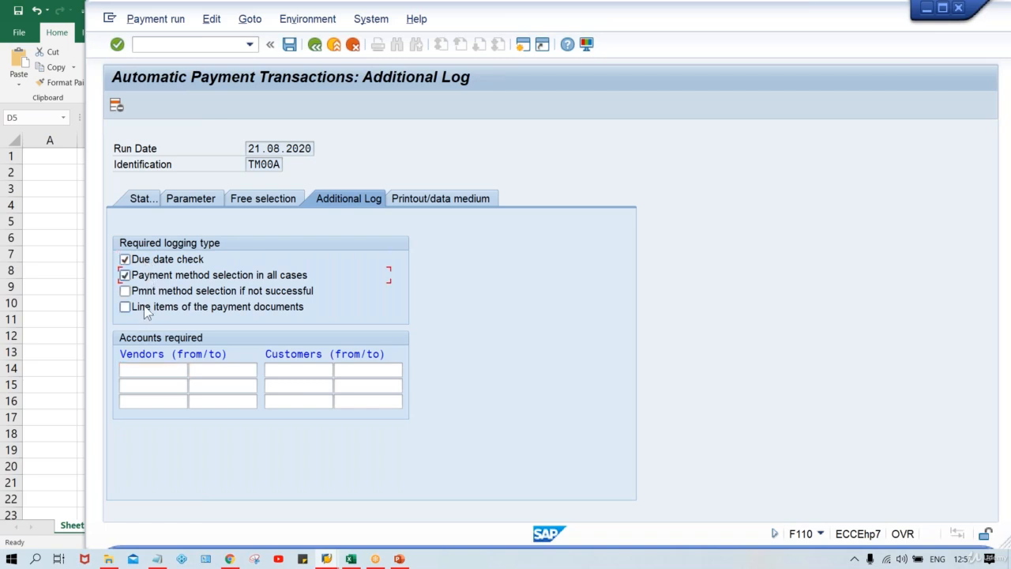
pyautogui.click(147, 311)
# Review the due dates of the three overdue invoices in the Excel table and return to the SAP payment run
pyautogui.click(352, 559)
pyautogui.click(615, 431)
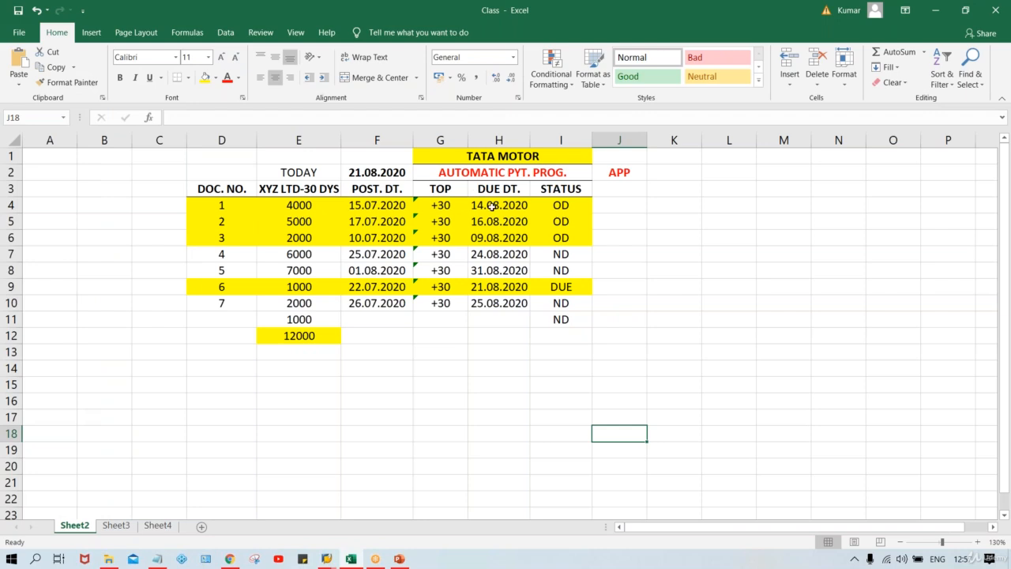
pyautogui.moveTo(492, 206); pyautogui.dragTo(499, 237)
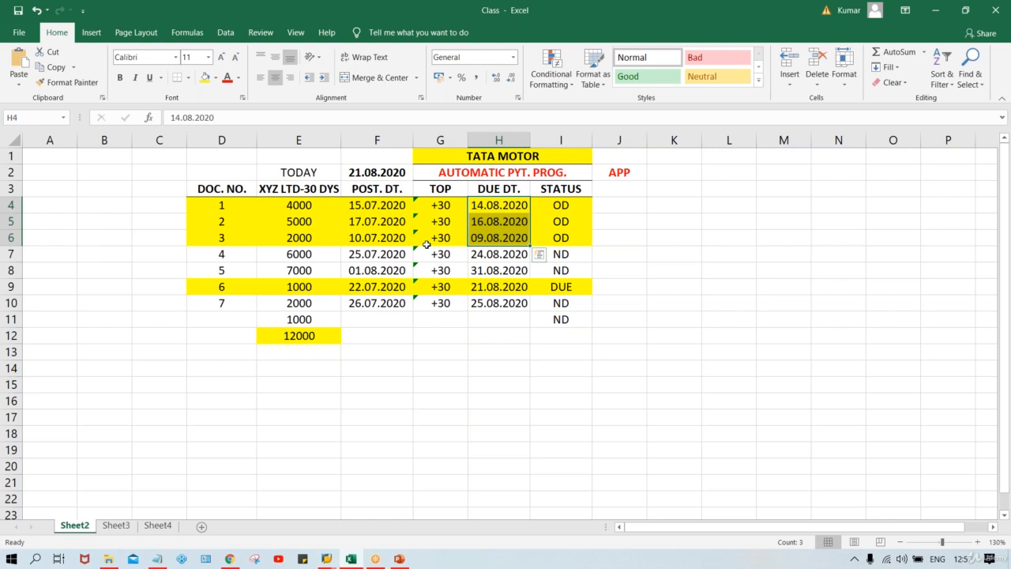
pyautogui.click(325, 559)
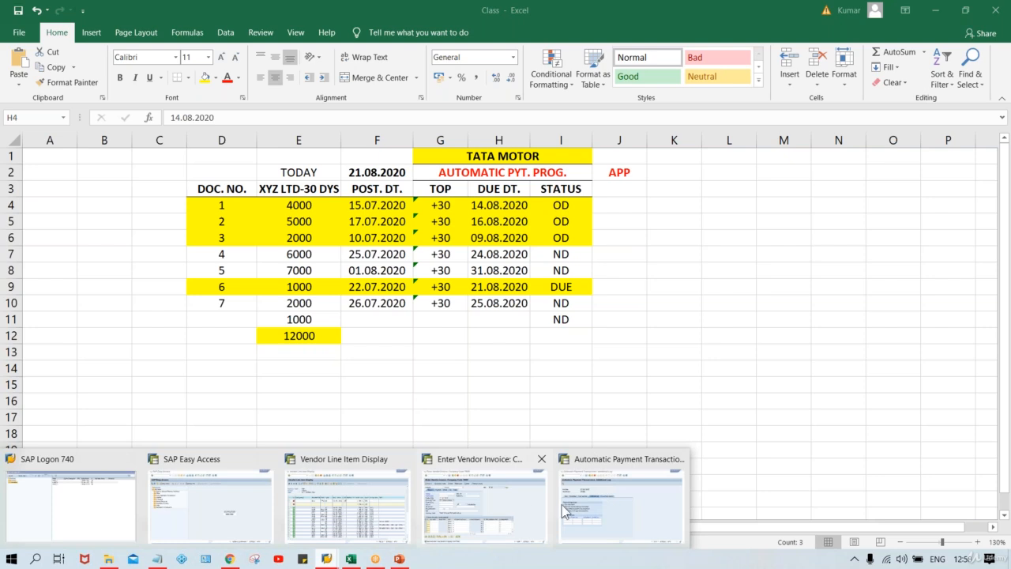
pyautogui.click(638, 508)
# Enter the test vendor's account number as both start and end of the vendor range required for the additional log
pyautogui.click(154, 369)
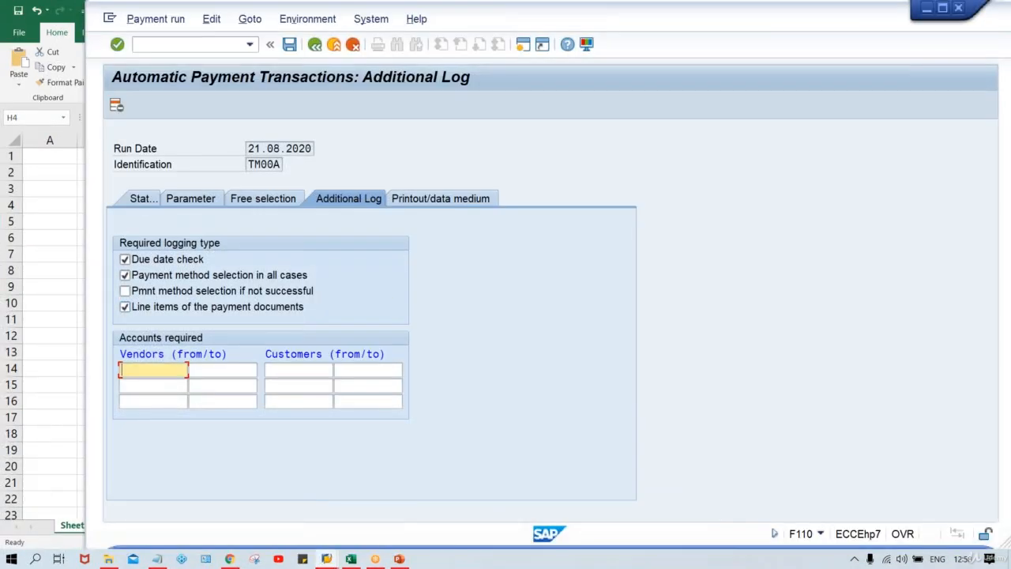
pyautogui.write('110003')
pyautogui.press('Return')
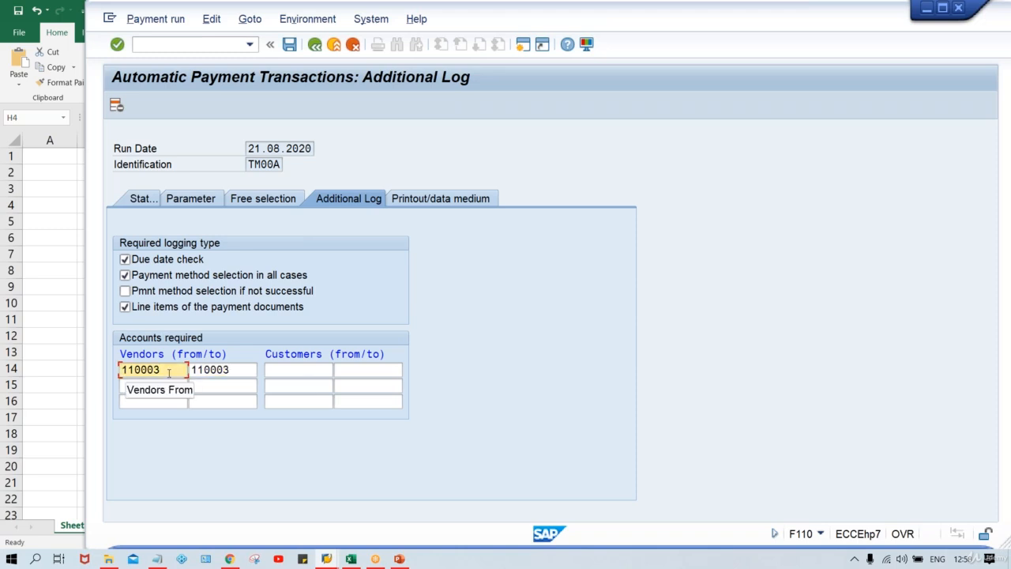
pyautogui.moveTo(170, 373); pyautogui.dragTo(111, 374)
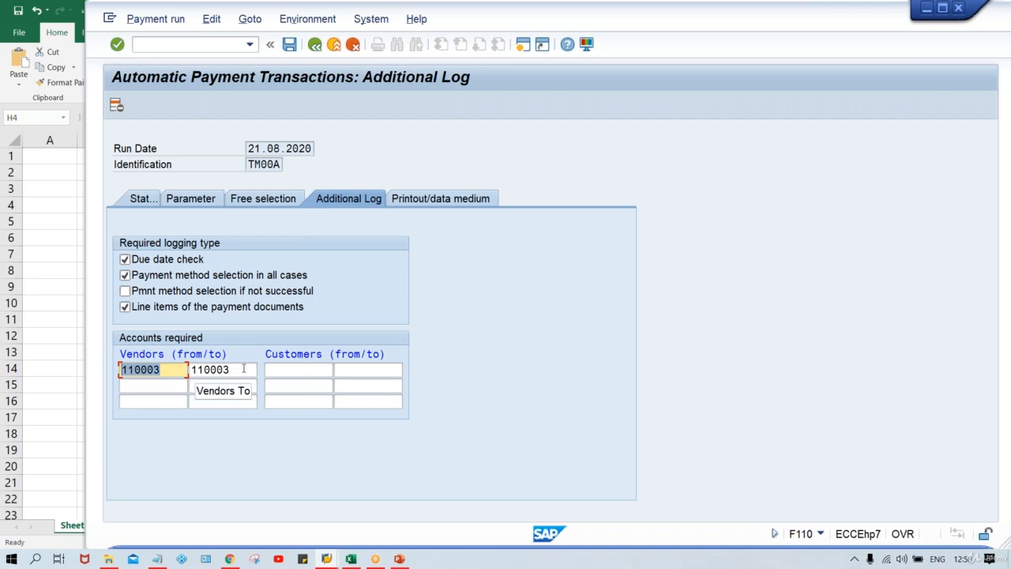
# Check the printout and data medium settings, and save the payment run's parameters to return to its status
pyautogui.click(455, 202)
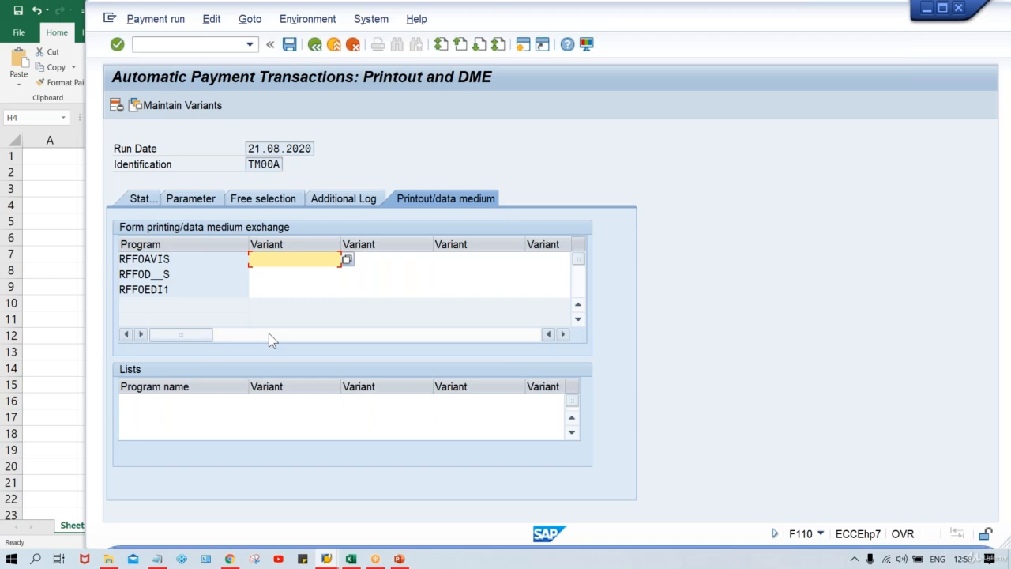
pyautogui.click(341, 199)
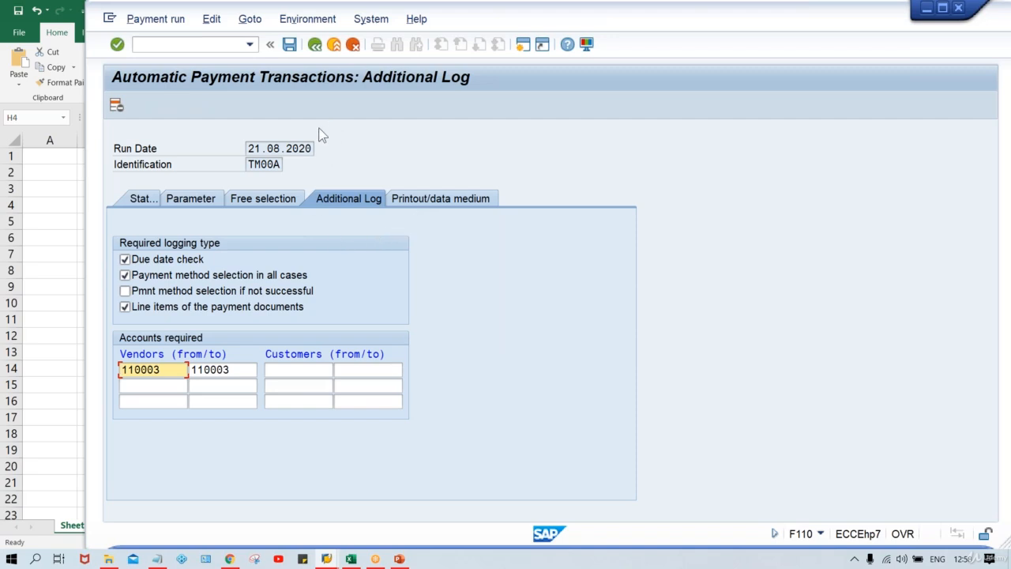
pyautogui.click(290, 45)
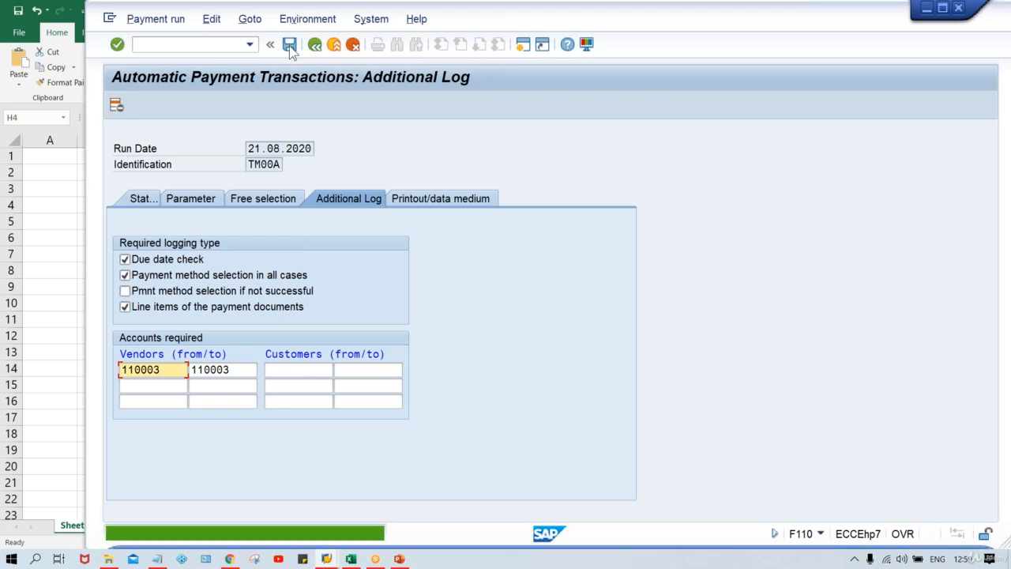
pyautogui.click(141, 202)
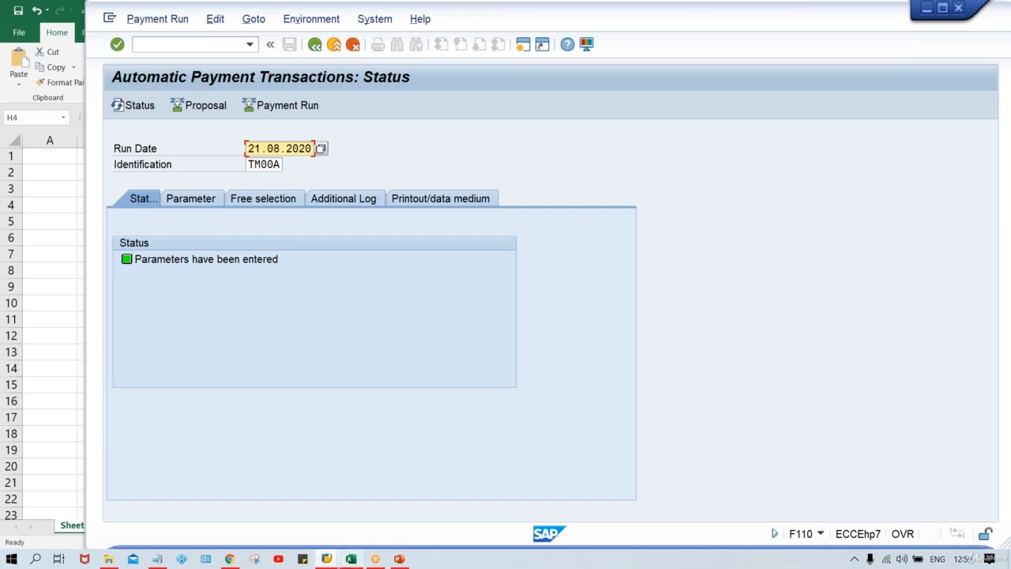
# Switch to Excel and review the due invoice's amount and the overdue document numbers in the TATA MOTOR table
pyautogui.click(351, 558)
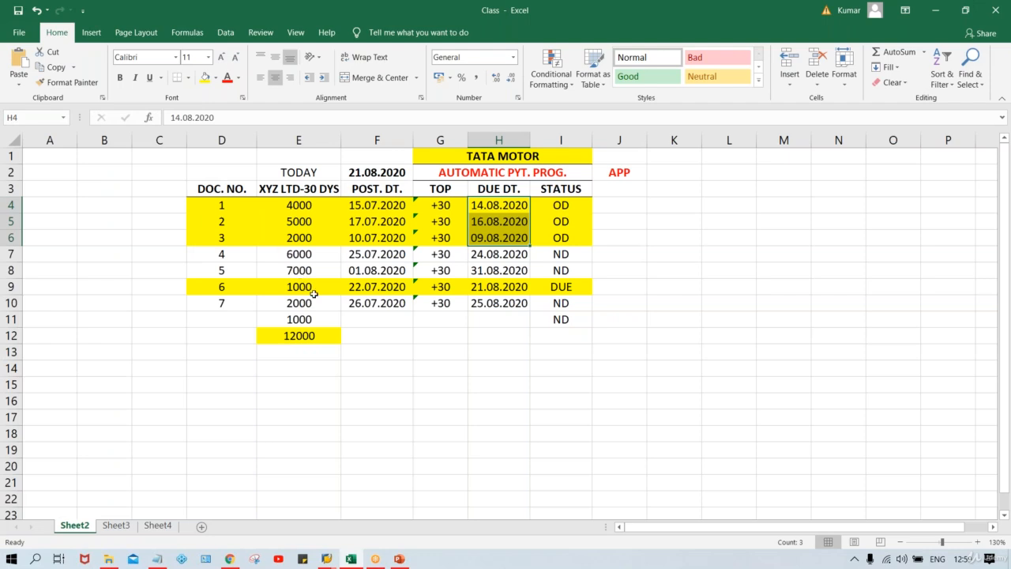
pyautogui.click(314, 290)
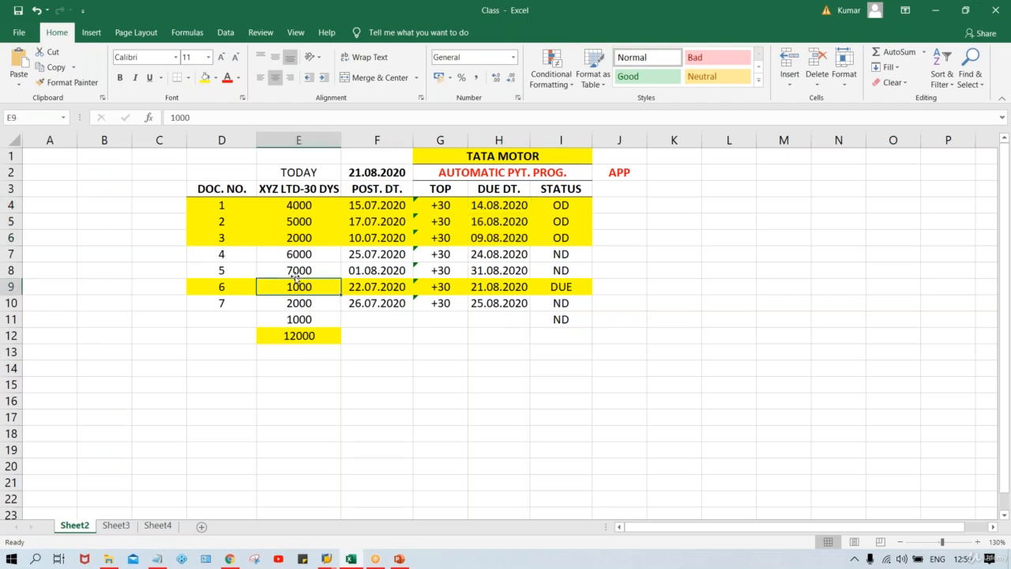
pyautogui.click(217, 221)
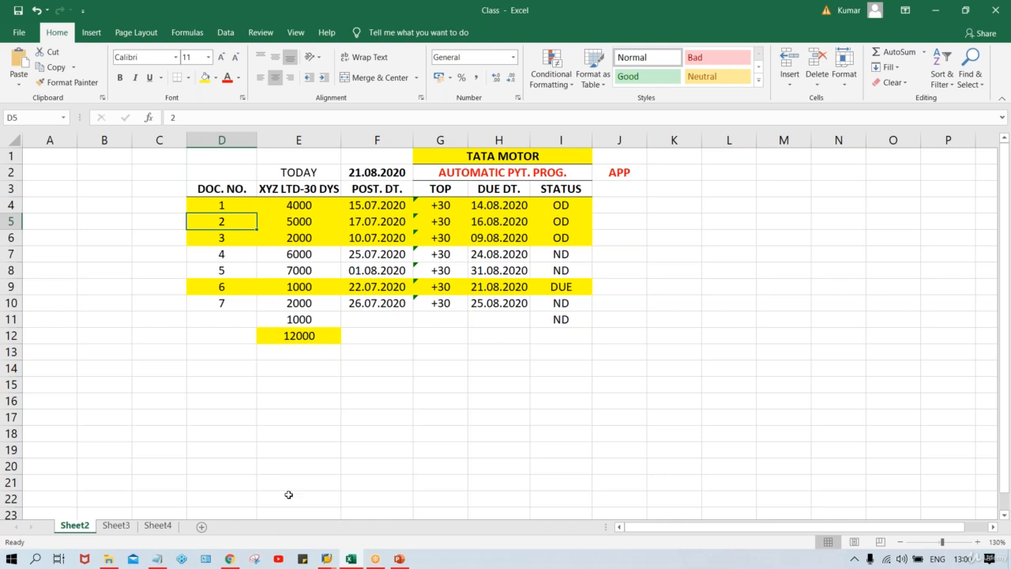
# Switch back to the SAP payment run and open the scheduling of its payment proposal
pyautogui.moveTo(327, 559)
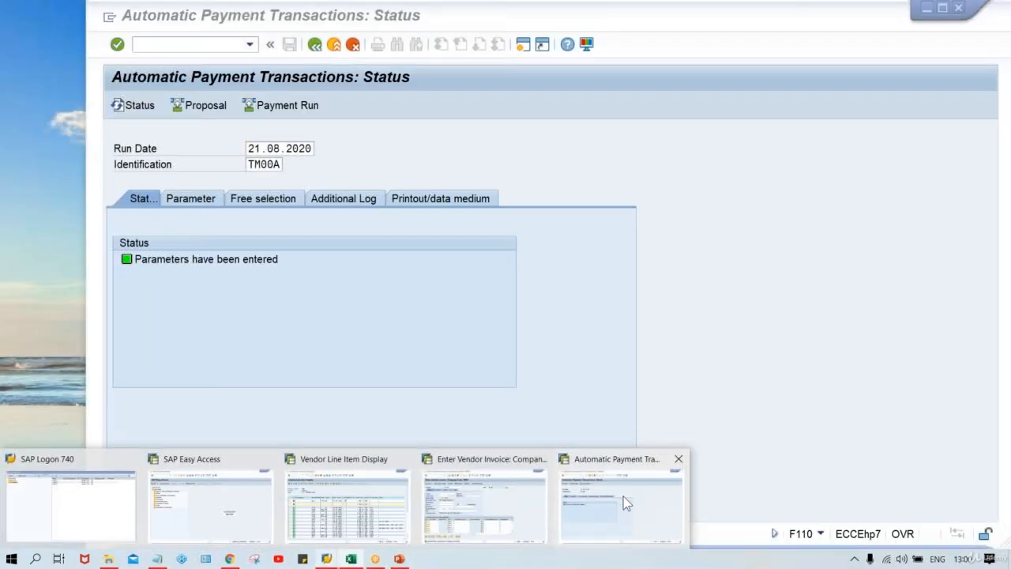
pyautogui.click(623, 496)
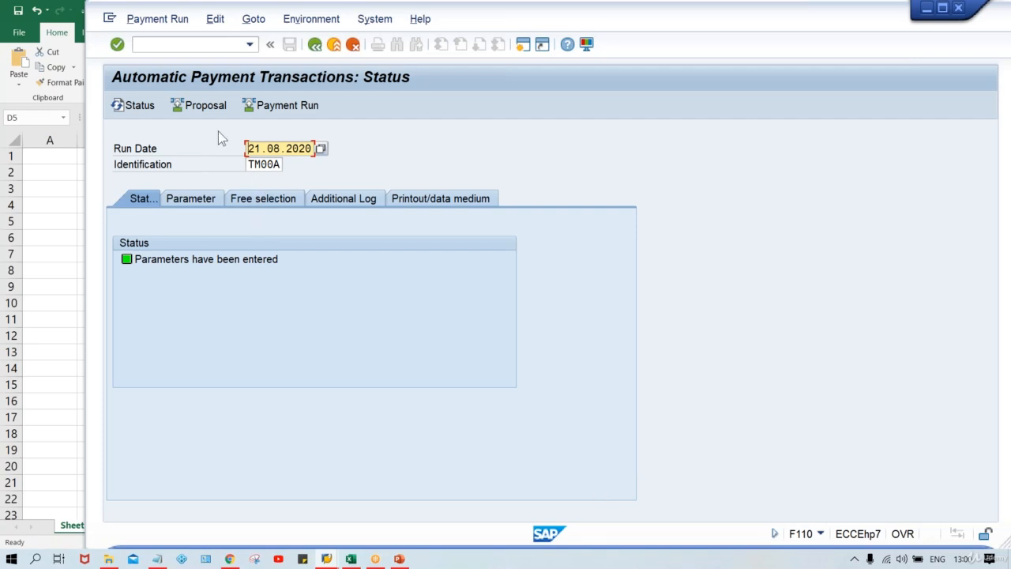
pyautogui.click(207, 107)
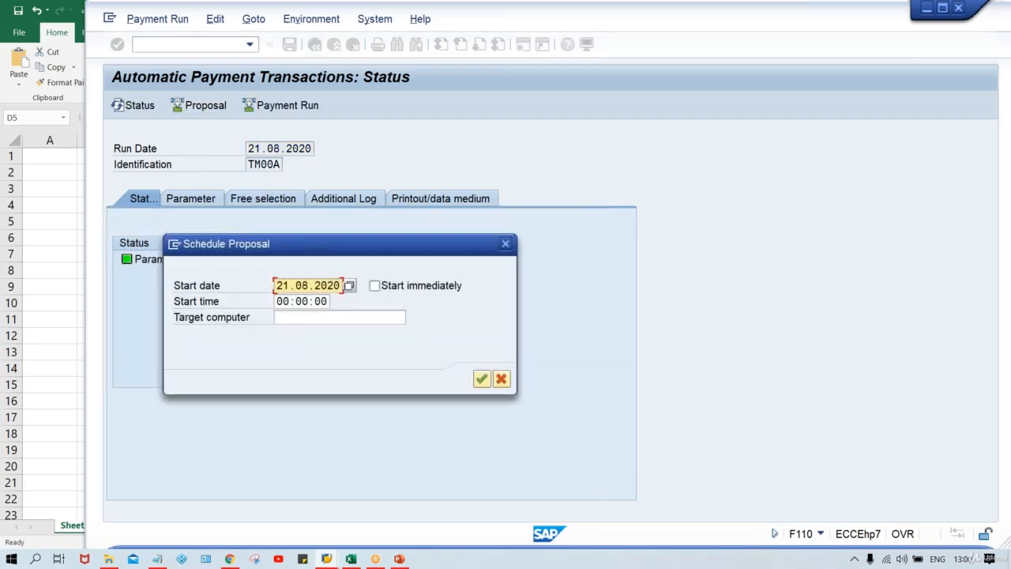
# Schedule the payment proposal for run TM00A to start immediately and review its job log through to the end
pyautogui.click(374, 286)
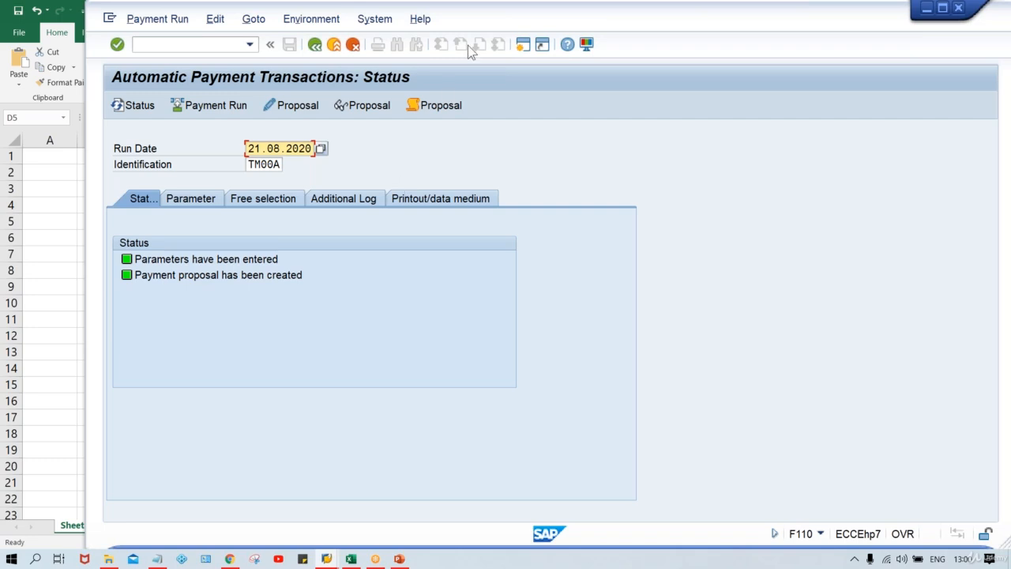
pyautogui.click(443, 106)
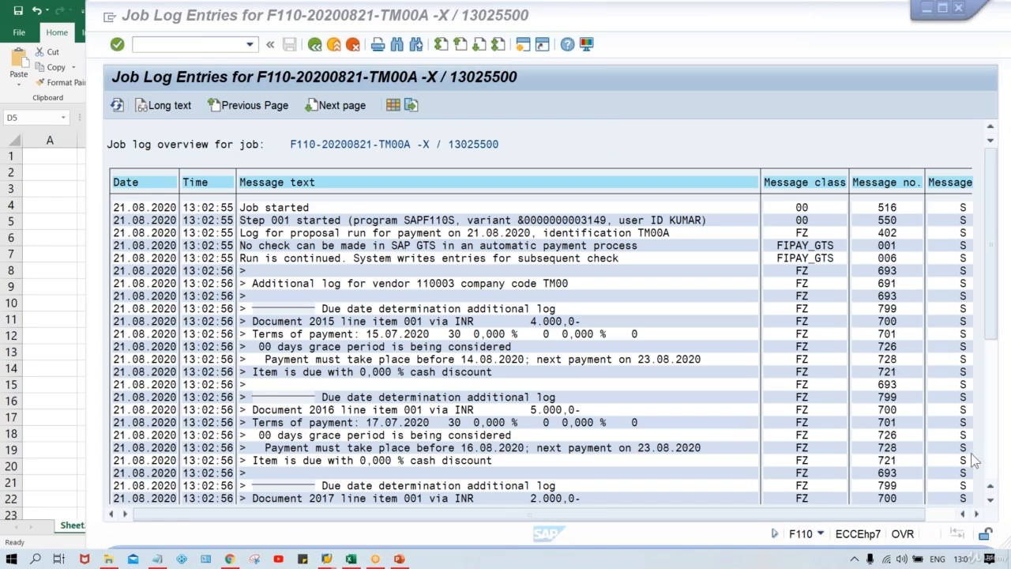
pyautogui.click(989, 472)
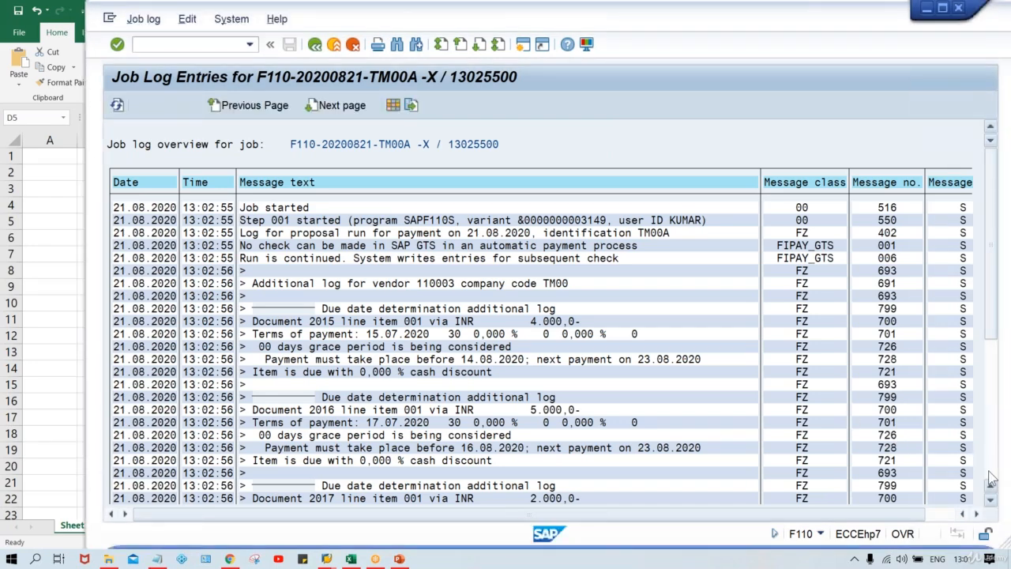
pyautogui.click(992, 479)
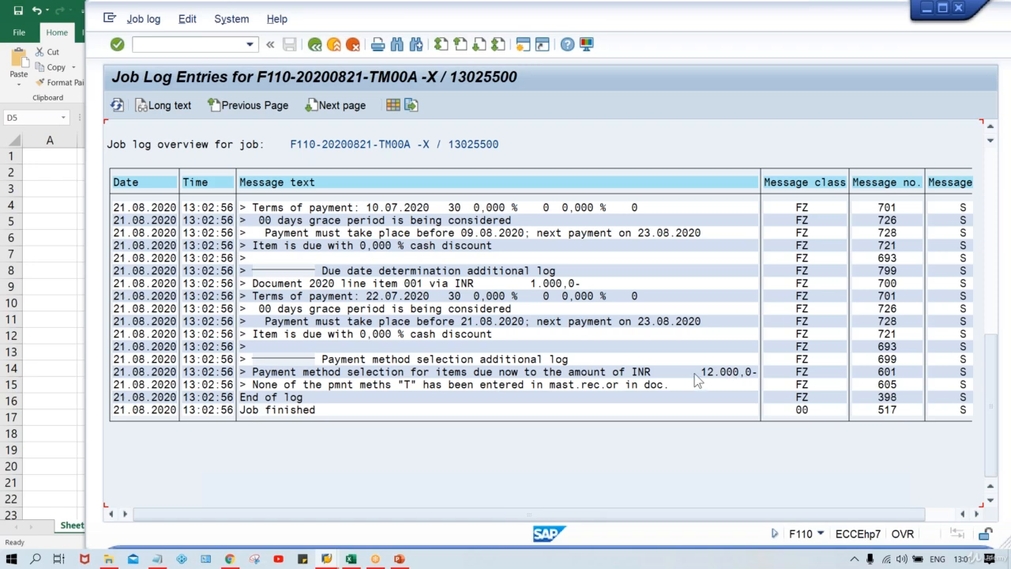
# Switch to Excel to compare the due-invoice total with the proposal log, and return to the SAP job log
pyautogui.click(351, 559)
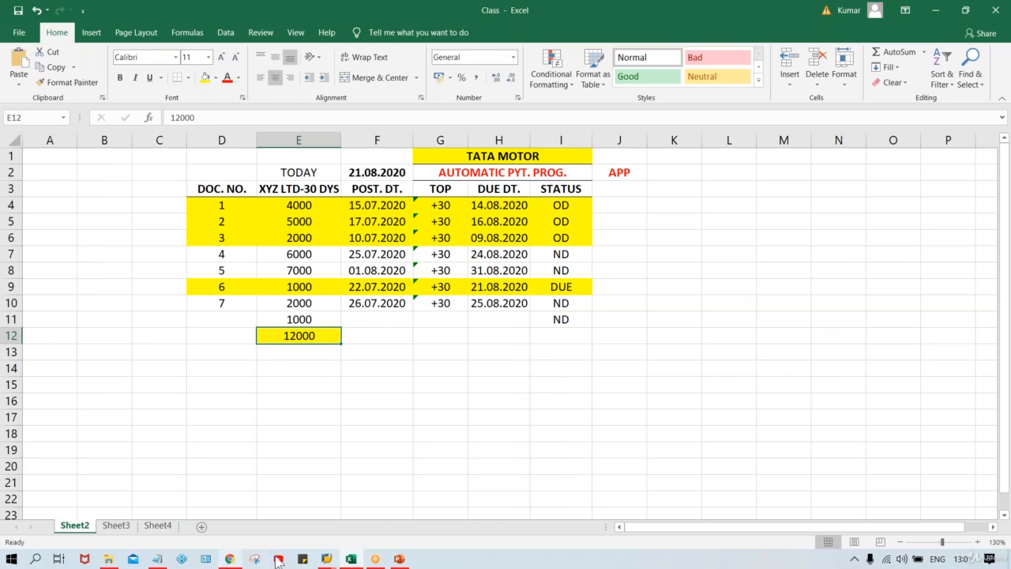
pyautogui.click(332, 559)
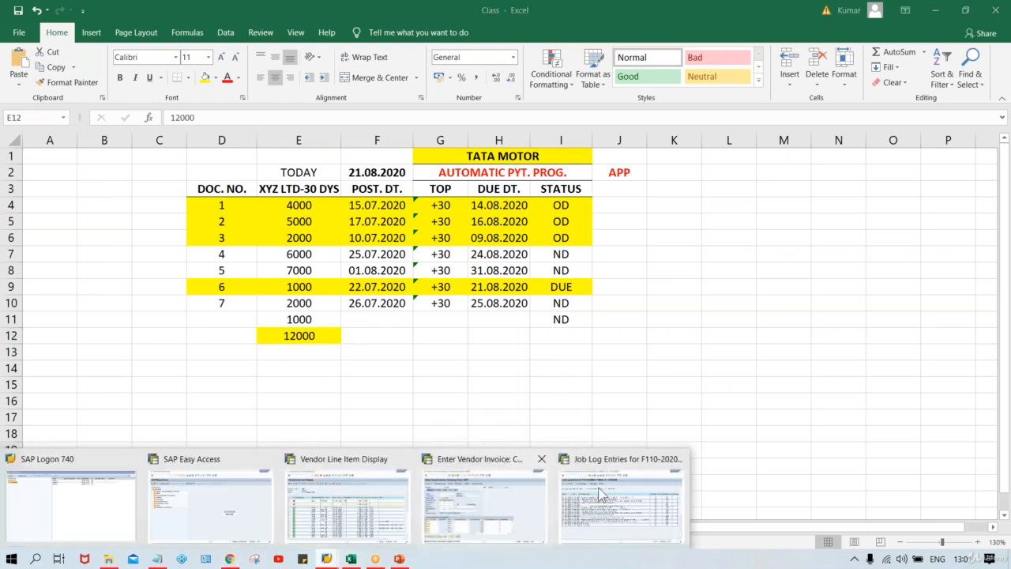
pyautogui.click(624, 490)
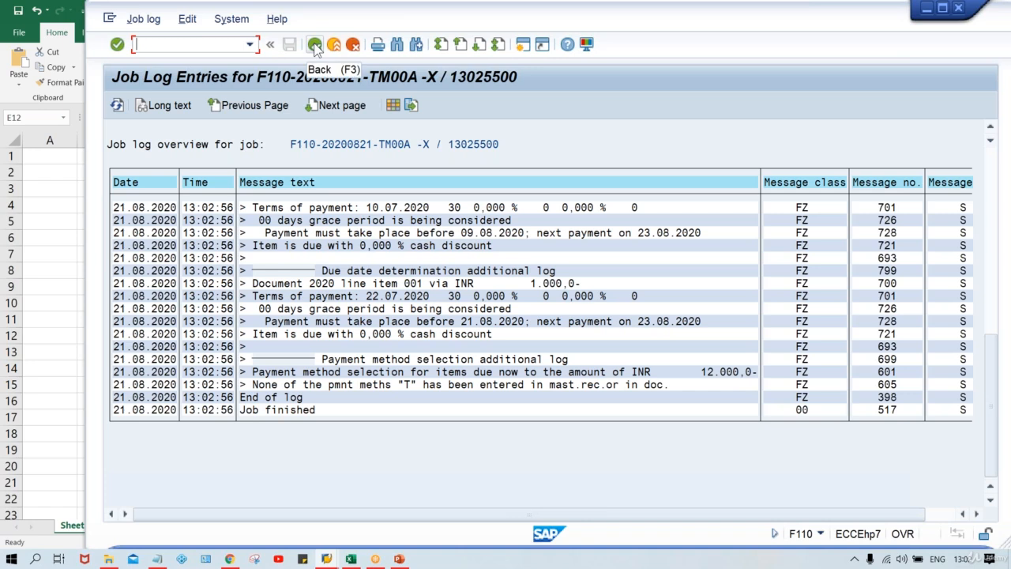
# Leave the job log and check the payment method for company code TM00 in the run parameters
pyautogui.click(314, 45)
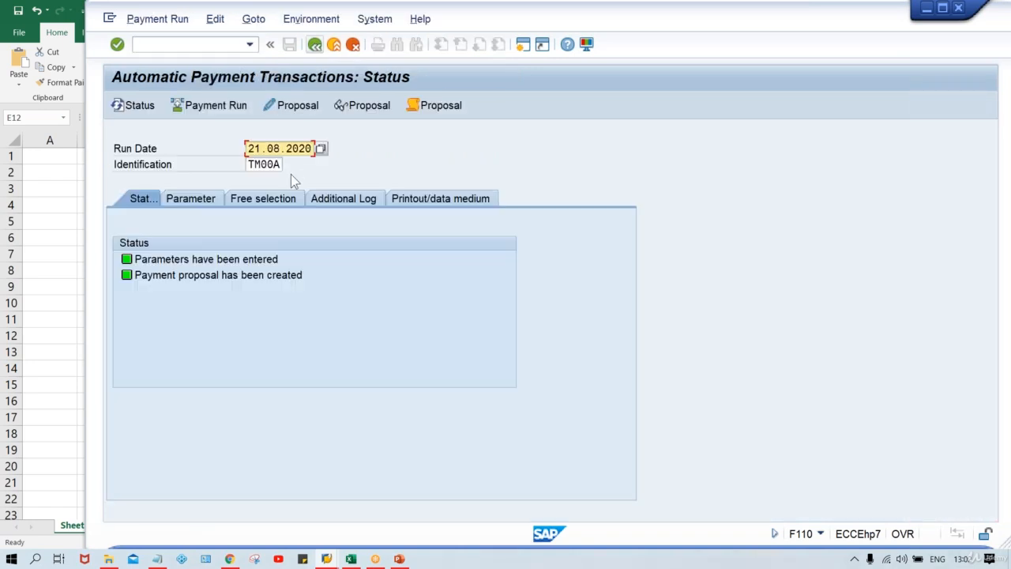
pyautogui.click(192, 200)
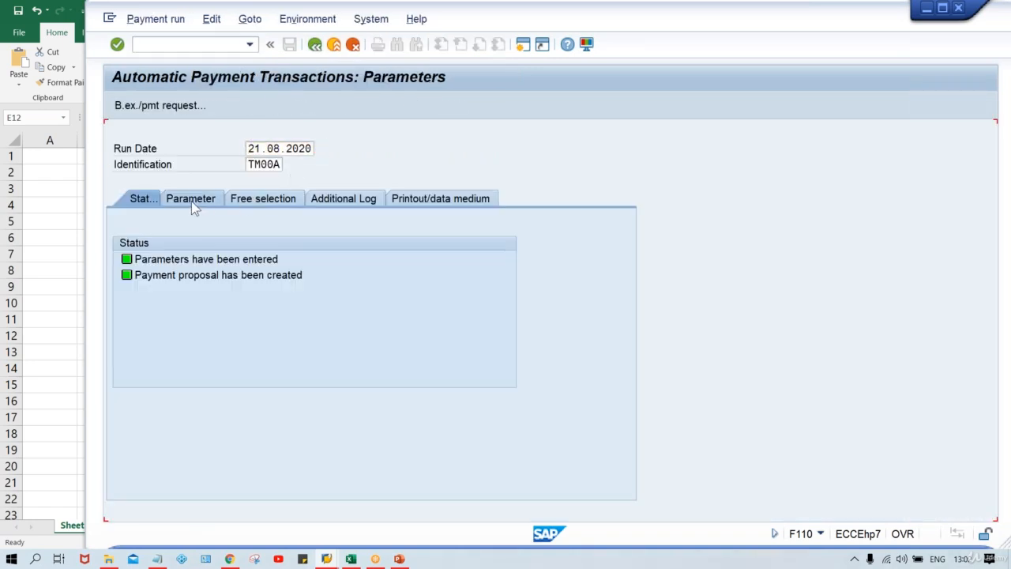
pyautogui.click(462, 291)
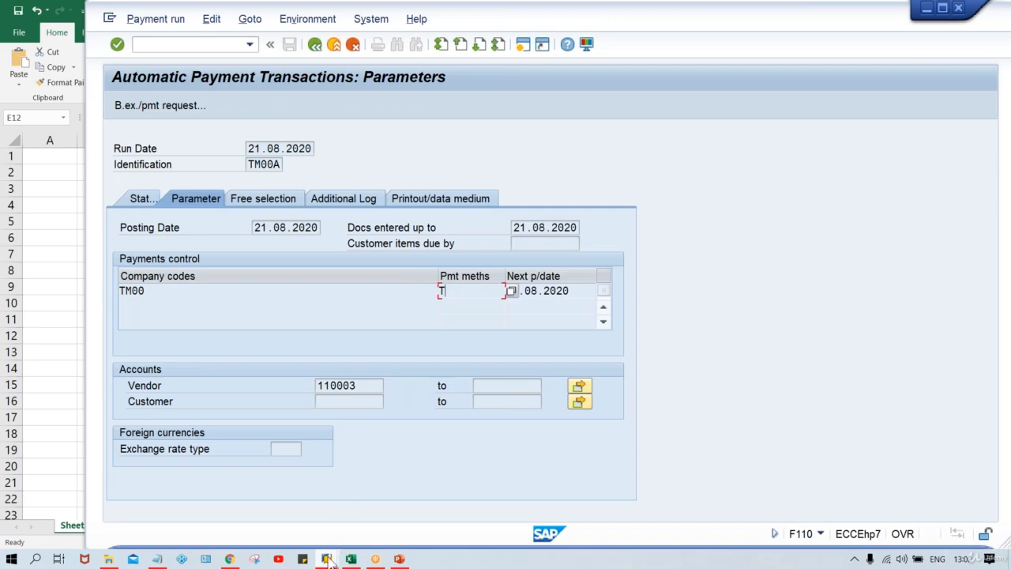
# Switch to the vendor line item display and refresh the list to review the open invoices
pyautogui.moveTo(327, 559)
pyautogui.click(354, 507)
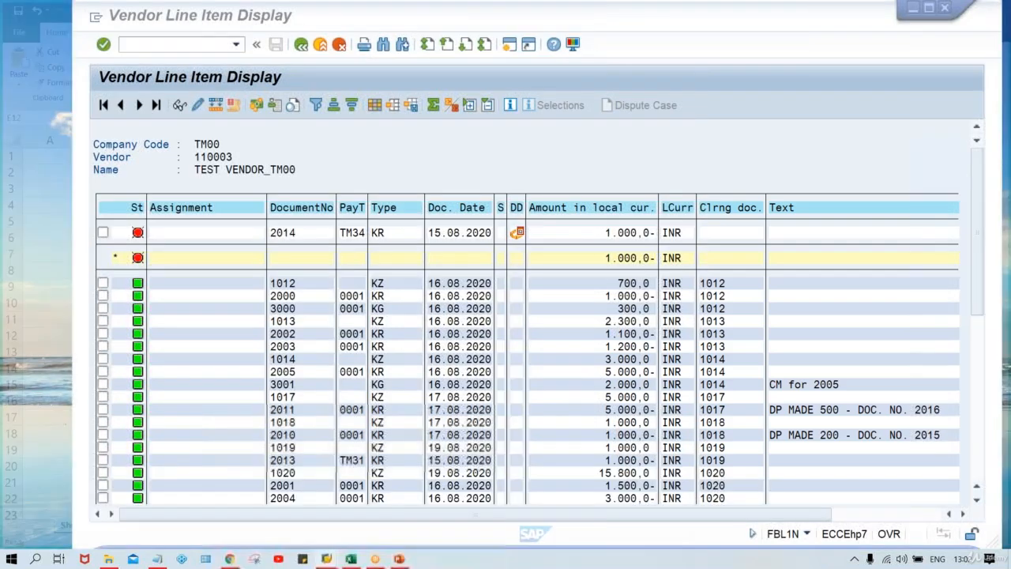
pyautogui.click(120, 20)
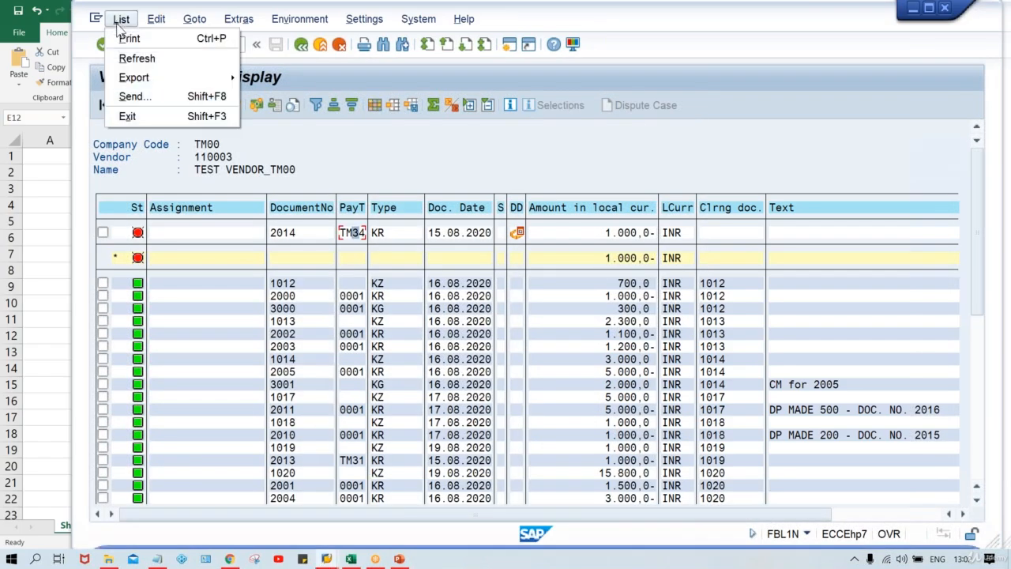
pyautogui.click(131, 60)
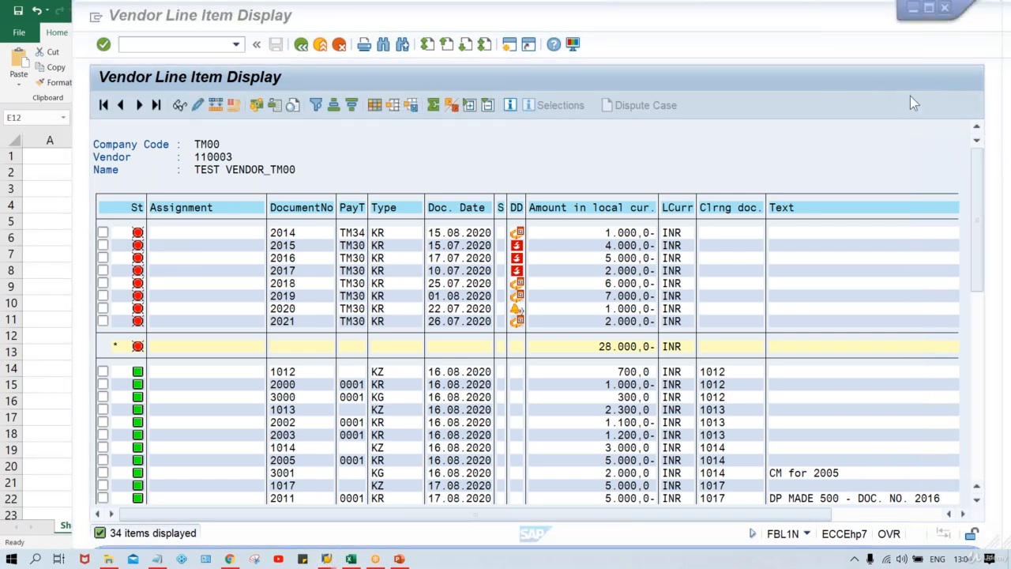
pyautogui.click(622, 149)
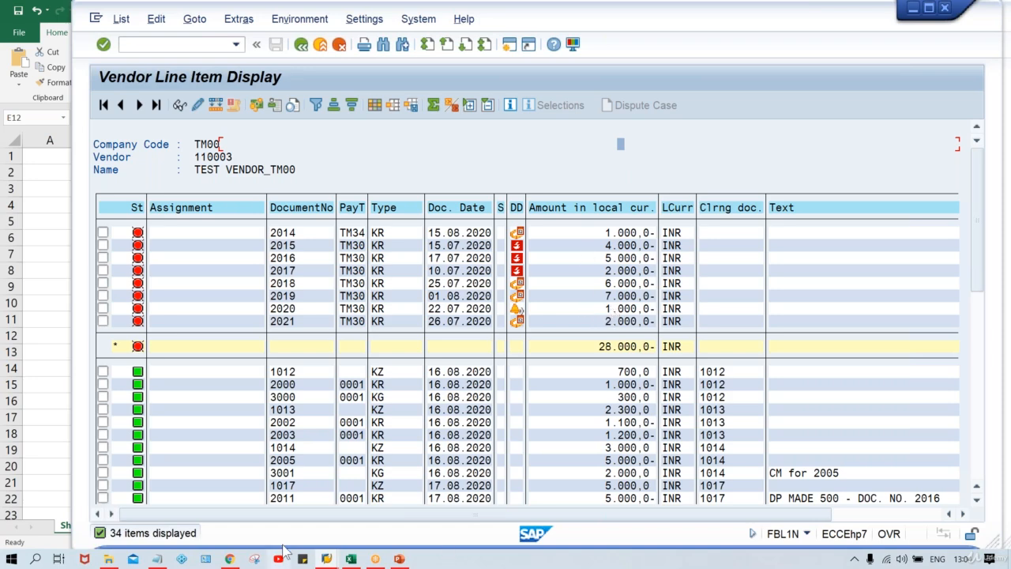
# Return to the automatic payment parameters and recheck the payment method entered for TM00
pyautogui.moveTo(328, 559)
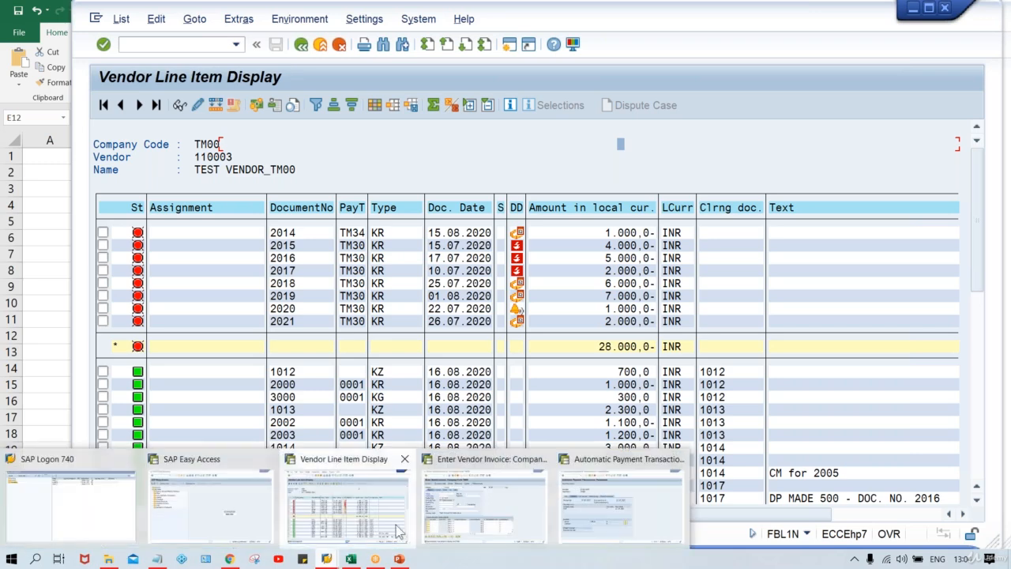
pyautogui.moveTo(517, 522)
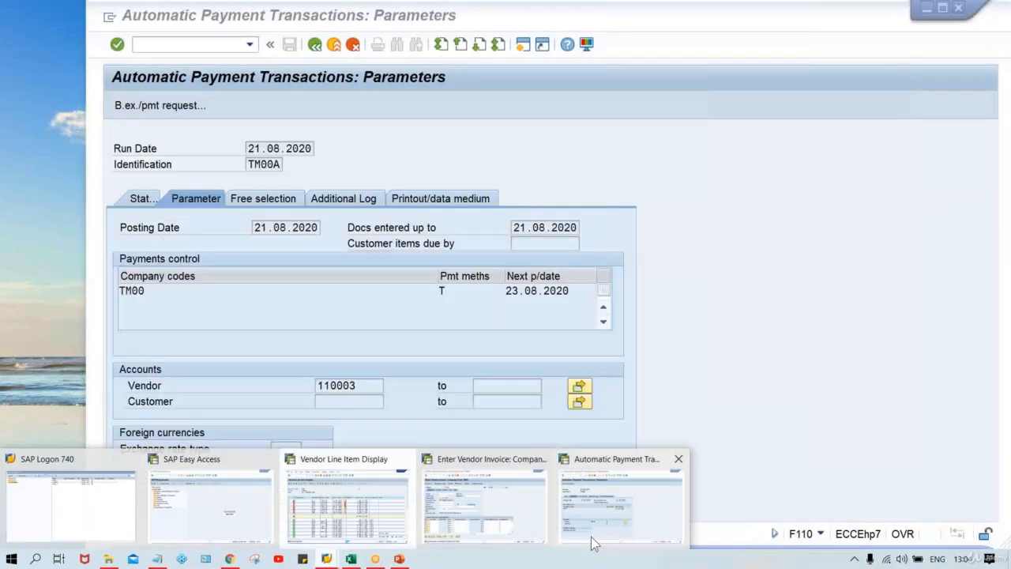
pyautogui.click(591, 540)
pyautogui.click(446, 291)
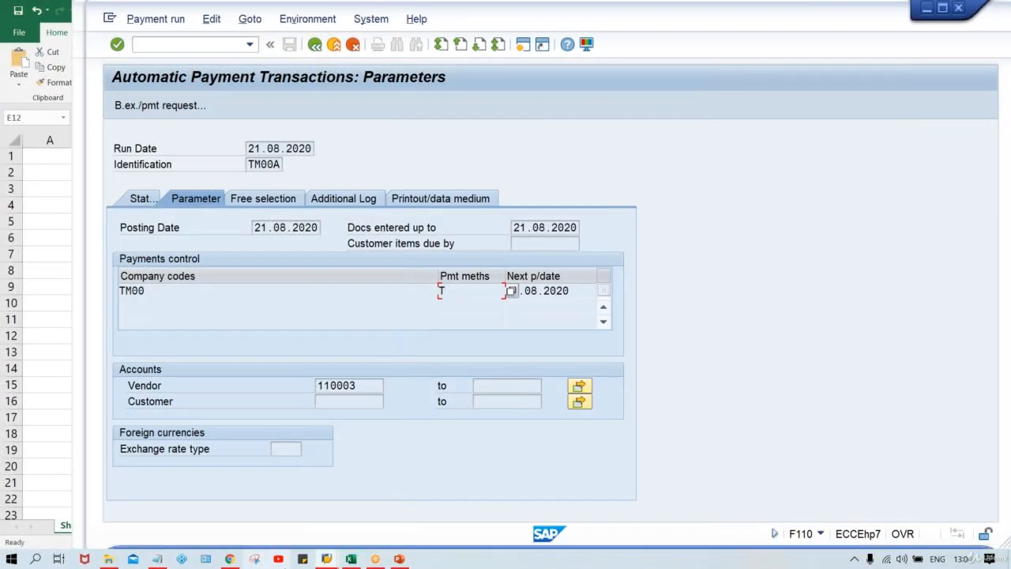
# Open the line item of document 2015 from the vendor line items and examine its payment method field
pyautogui.click(327, 559)
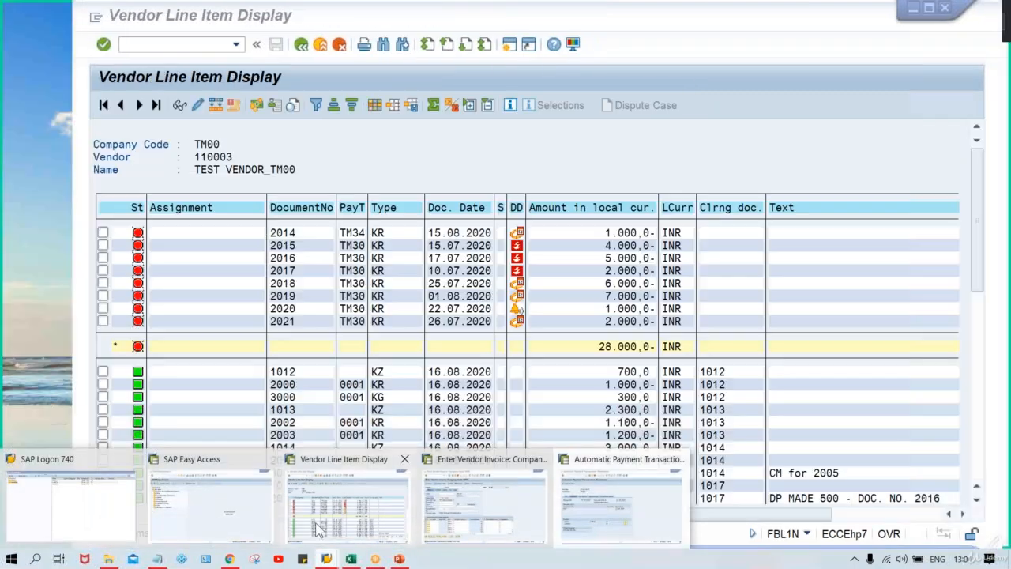
pyautogui.click(346, 505)
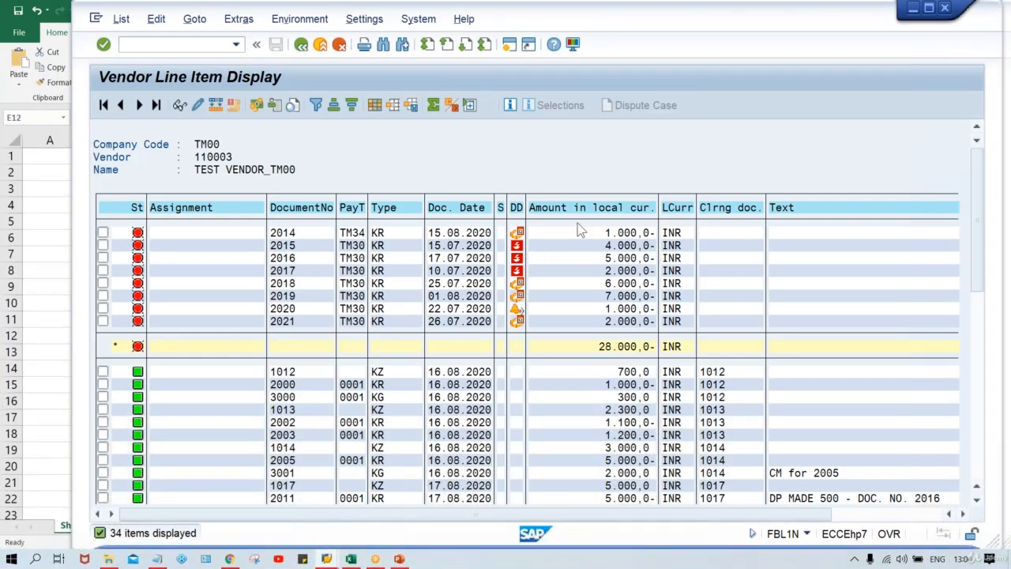
pyautogui.click(575, 245)
pyautogui.doubleClick(576, 246)
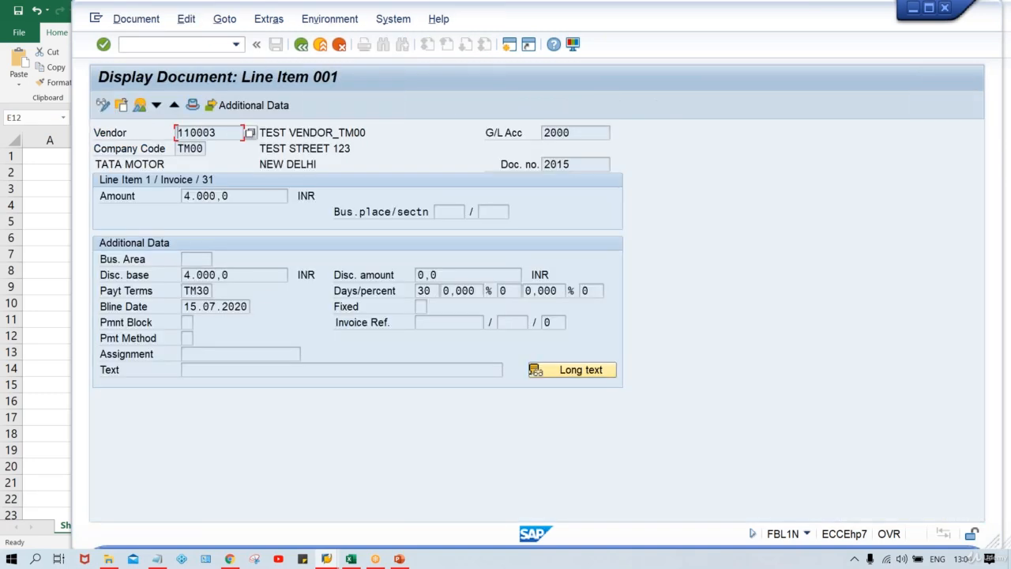
pyautogui.click(189, 337)
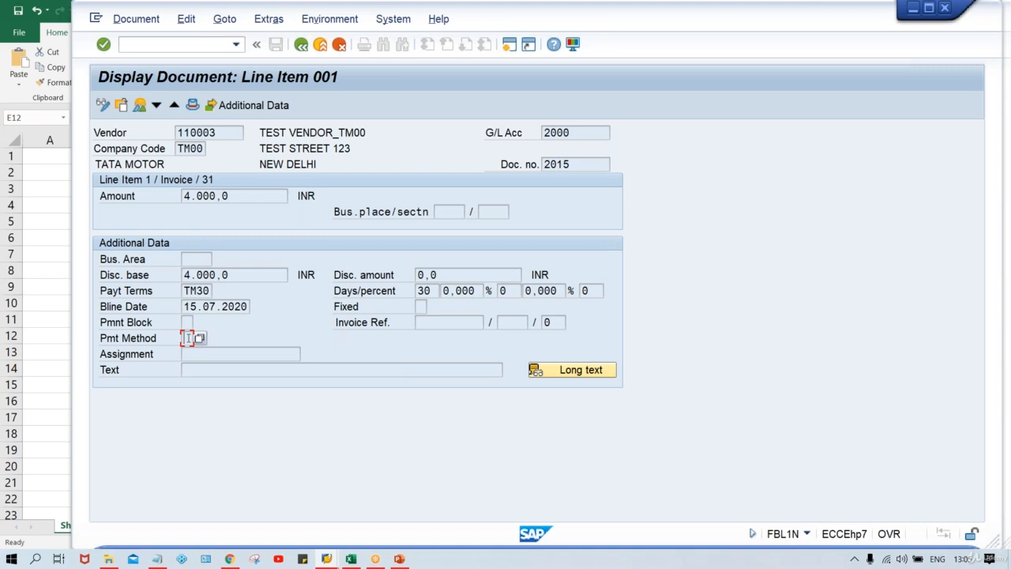
# Go back to the payment run status, reopen the proposal log and examine its payment method selection entries
pyautogui.click(327, 559)
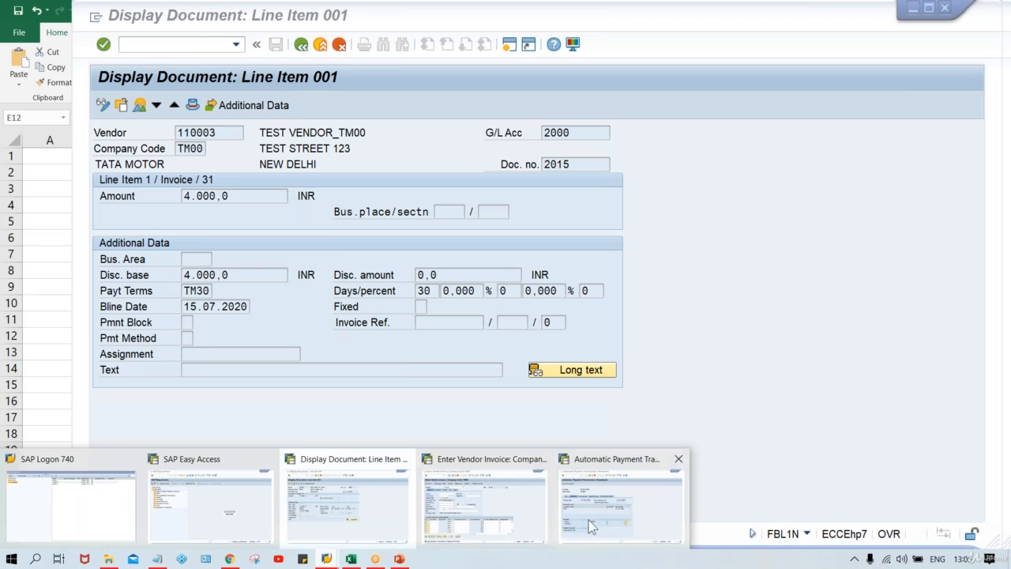
pyautogui.click(588, 519)
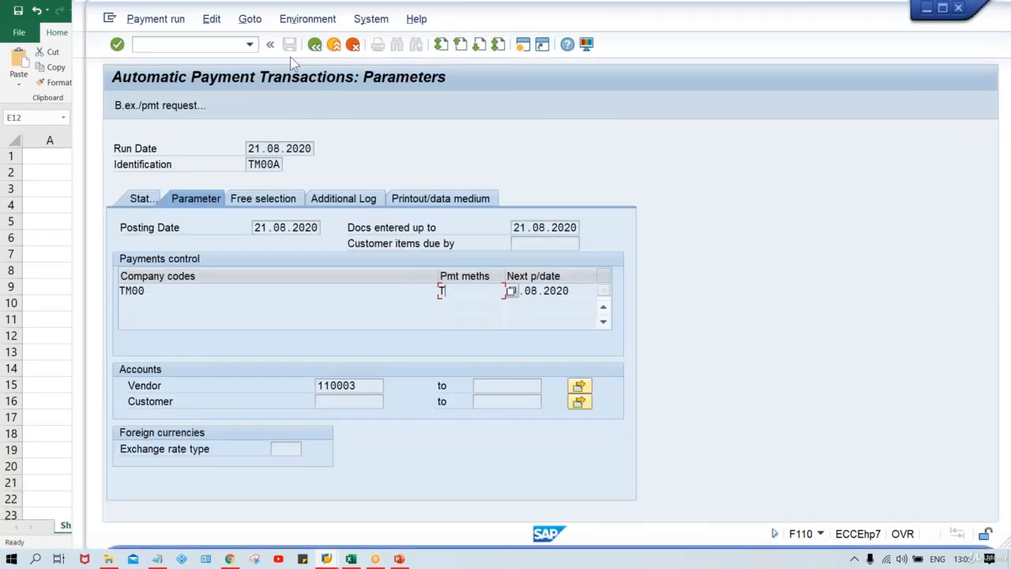
pyautogui.click(147, 198)
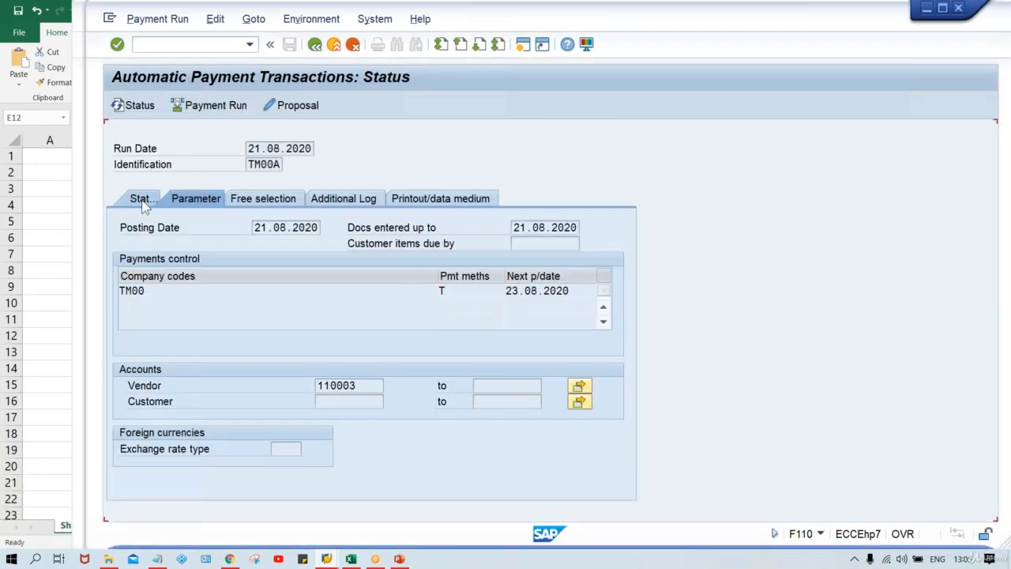
pyautogui.click(450, 106)
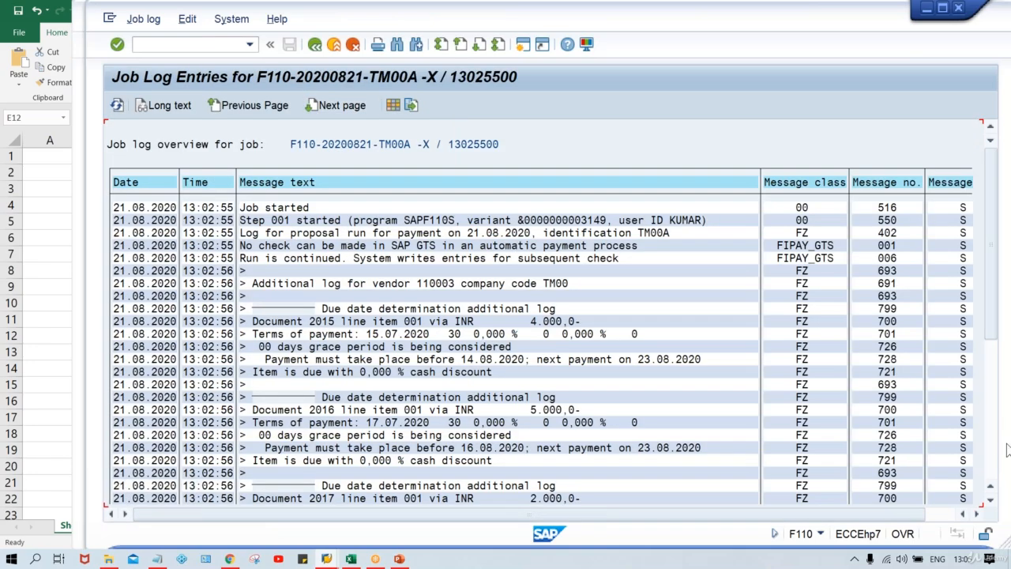
pyautogui.click(993, 475)
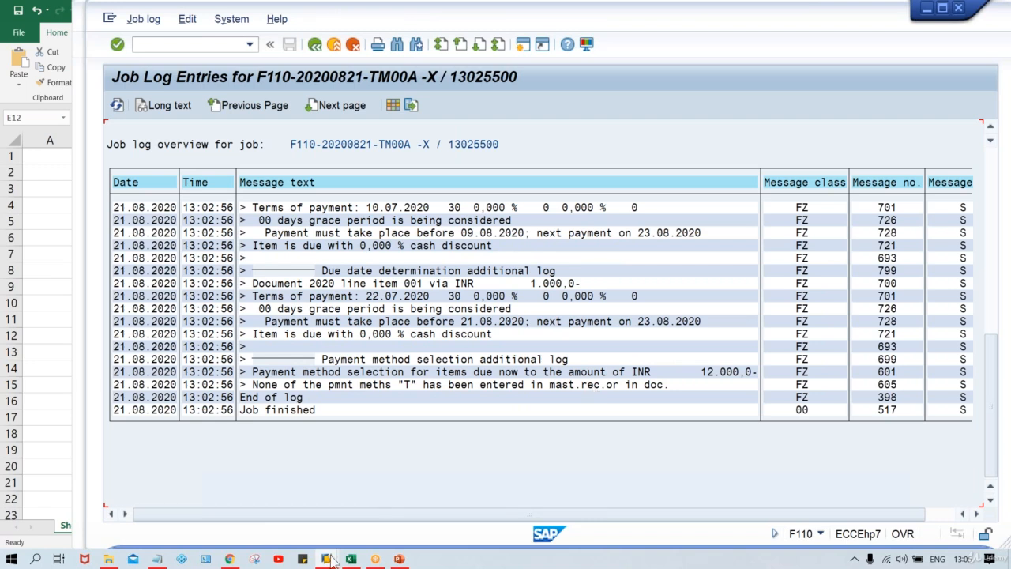
# Start transaction XK02 from the SAP Easy Access session to change the vendor master record
pyautogui.moveTo(326, 558)
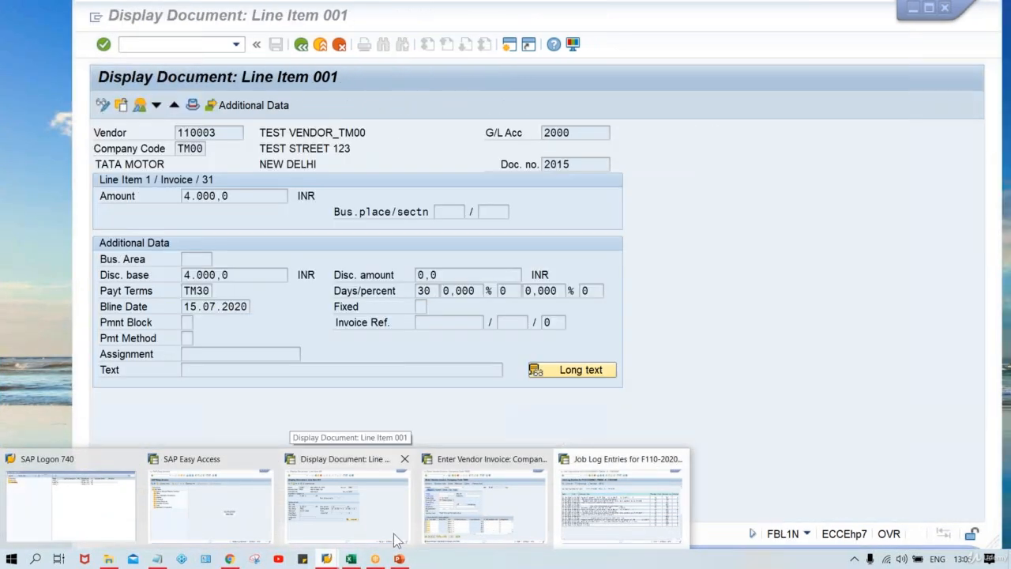
pyautogui.click(188, 521)
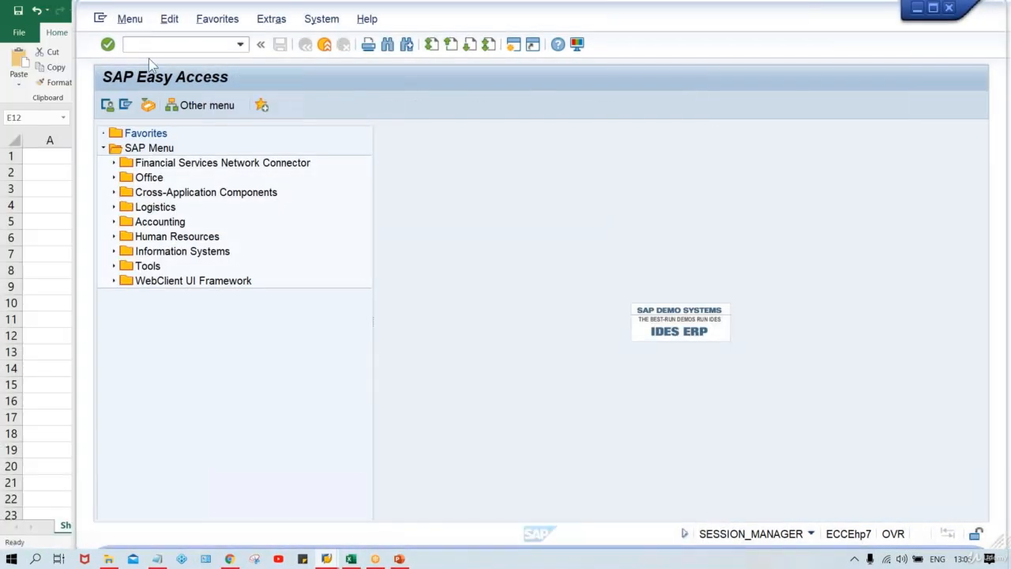
pyautogui.write('XK02')
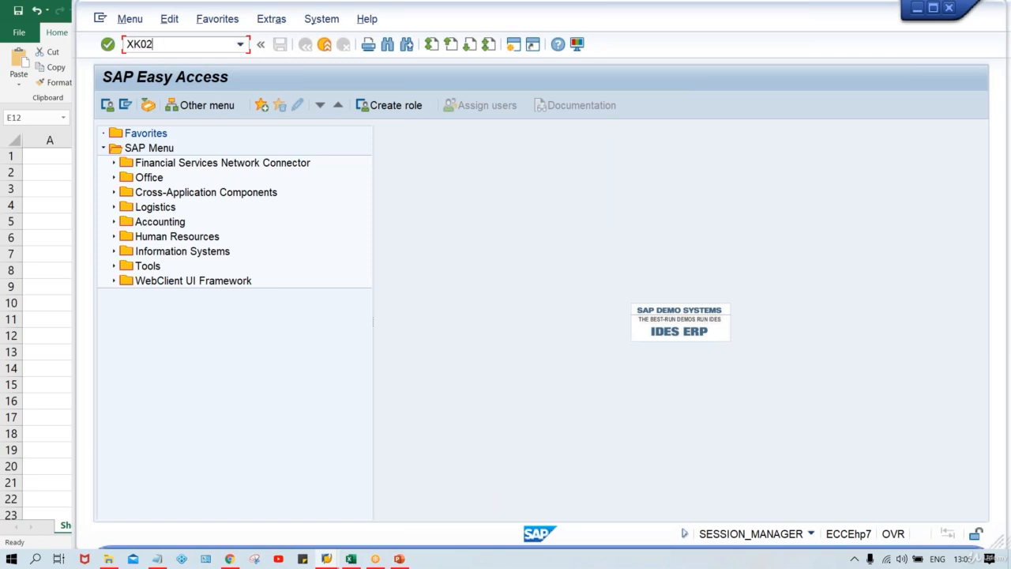
pyautogui.press('Return')
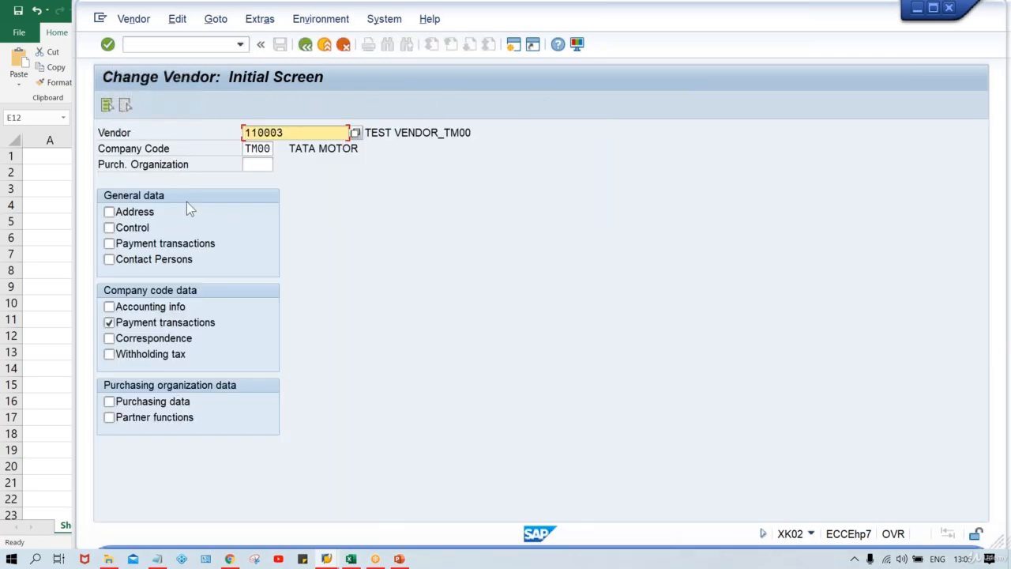
# Open the vendor's company code payment transactions and set the payment method for automatic payments to T
pyautogui.press('Return')
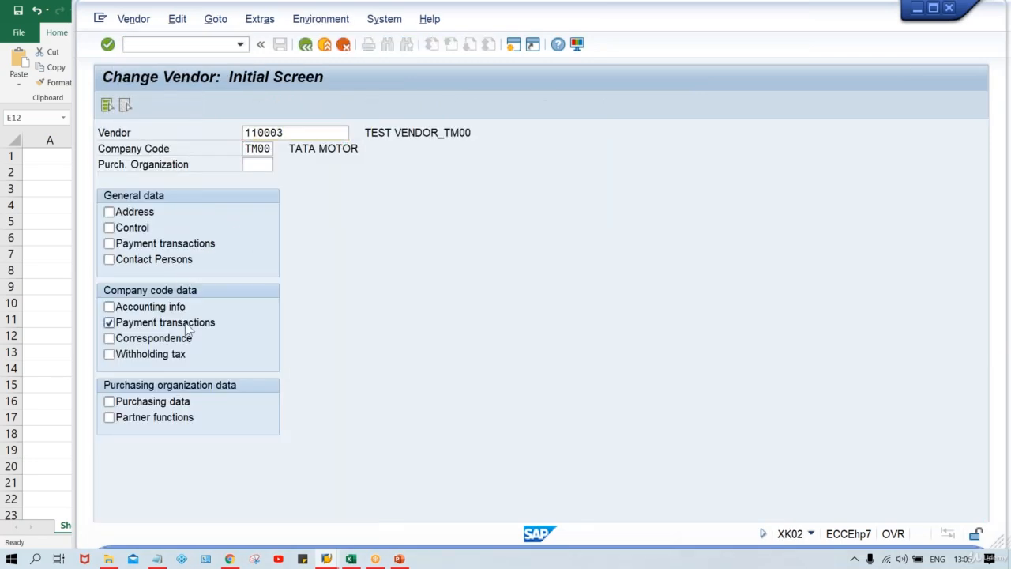
pyautogui.click(304, 44)
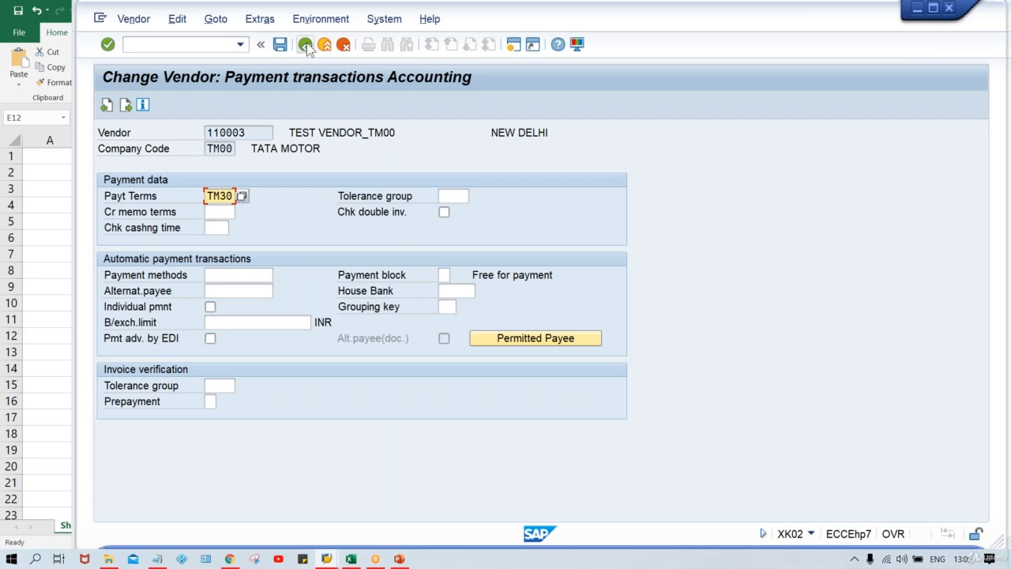
pyautogui.click(109, 321)
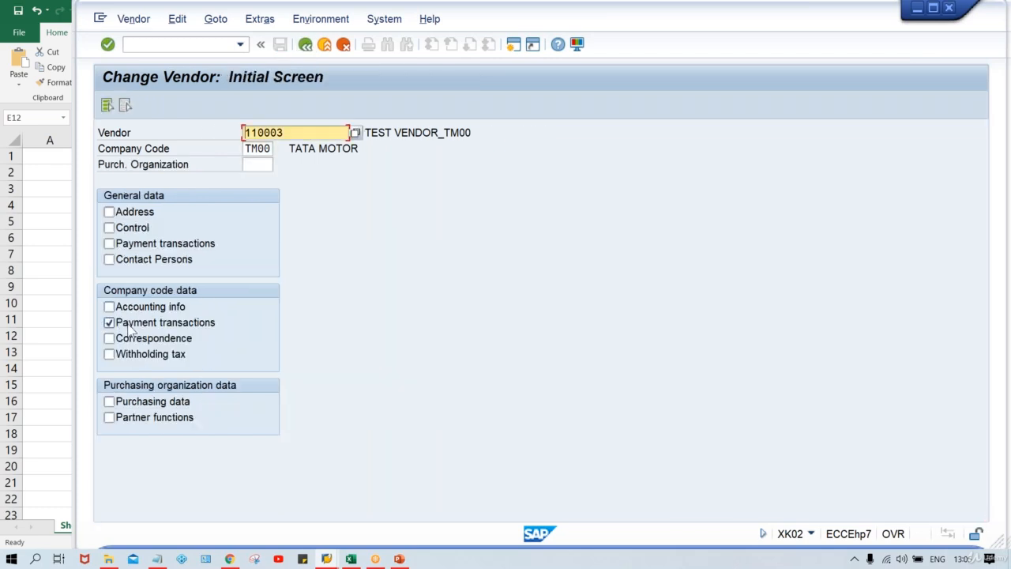
pyautogui.press('Return')
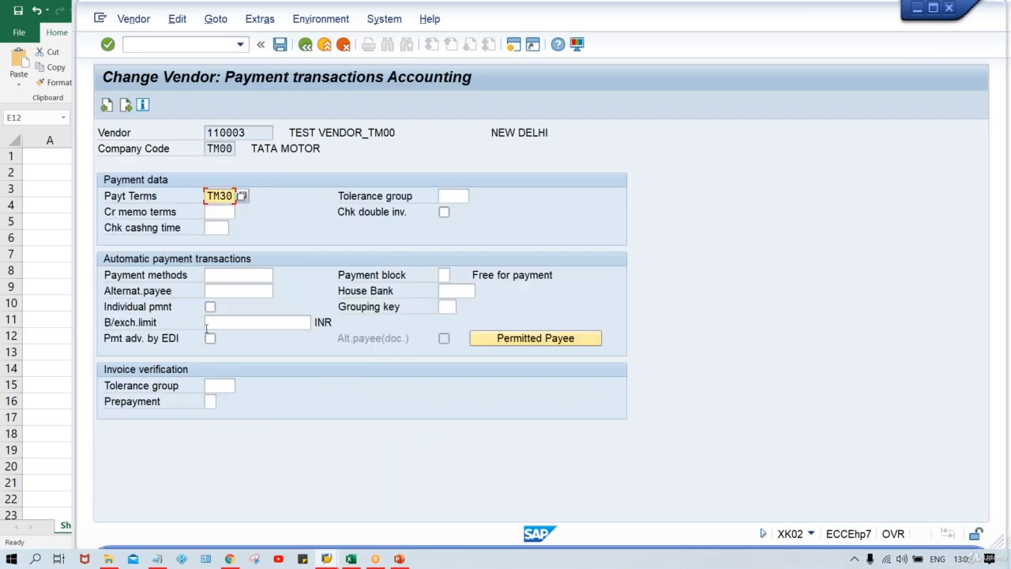
pyautogui.click(222, 277)
pyautogui.write('T')
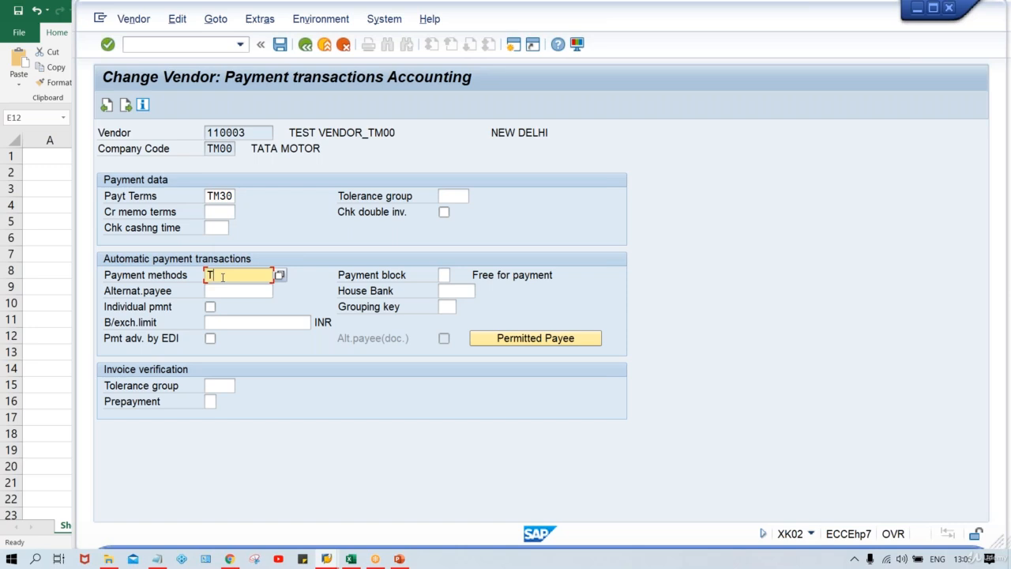
# Save the vendor's payment method change and return from the F110 job log to the payment run status
pyautogui.hotkey('ctrl', 's')
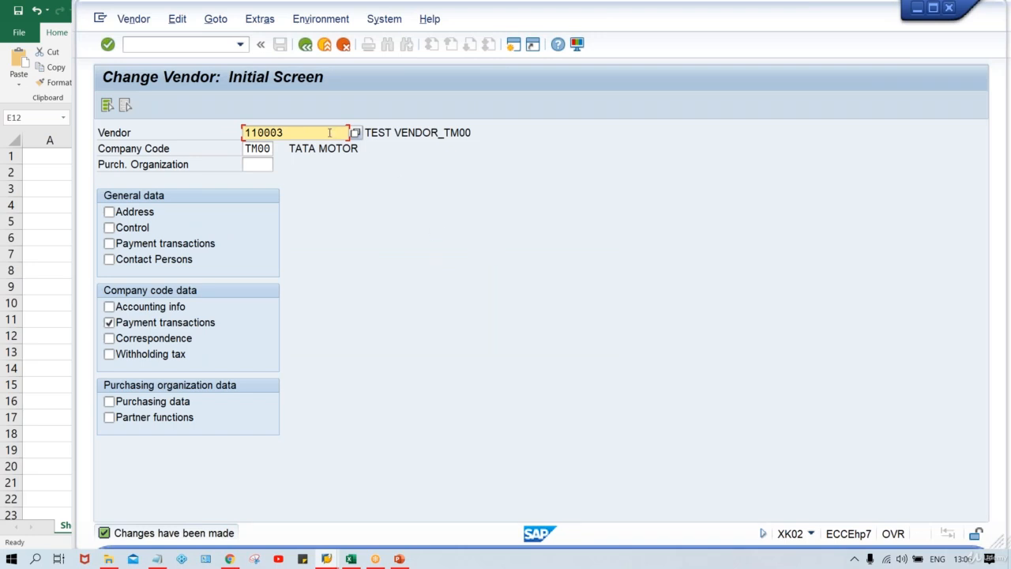
pyautogui.doubleClick(282, 132)
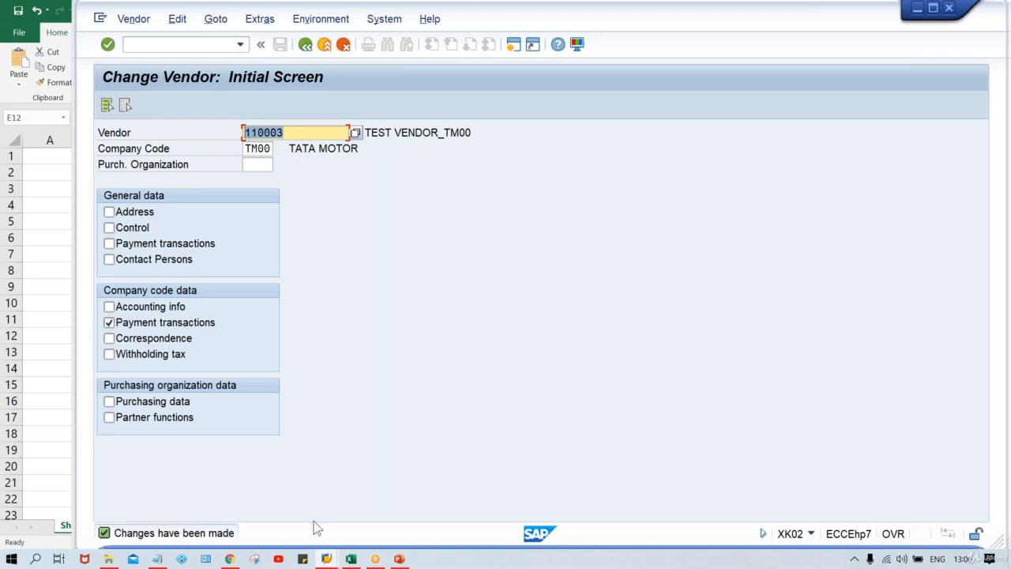
pyautogui.click(326, 560)
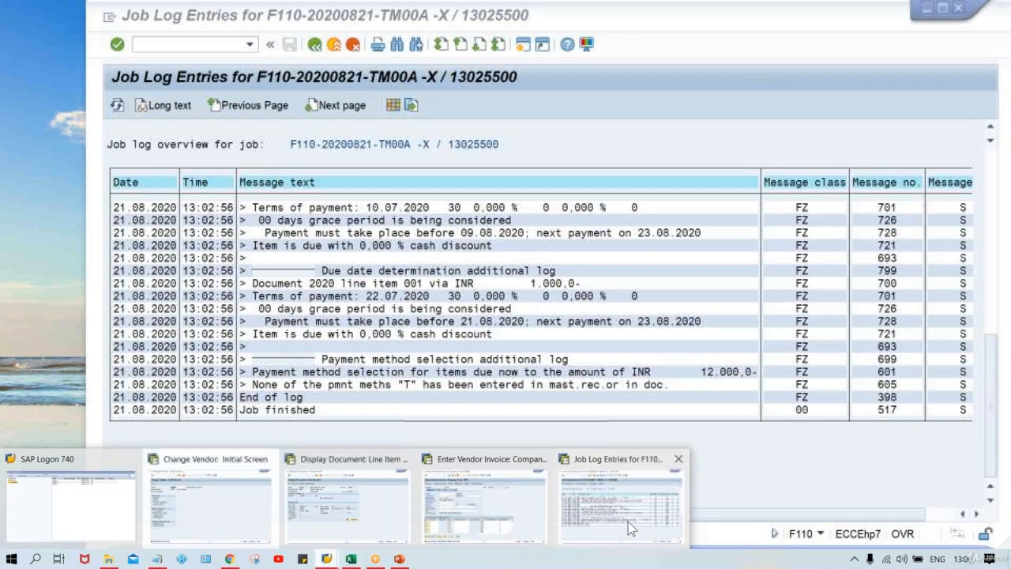
pyautogui.click(630, 527)
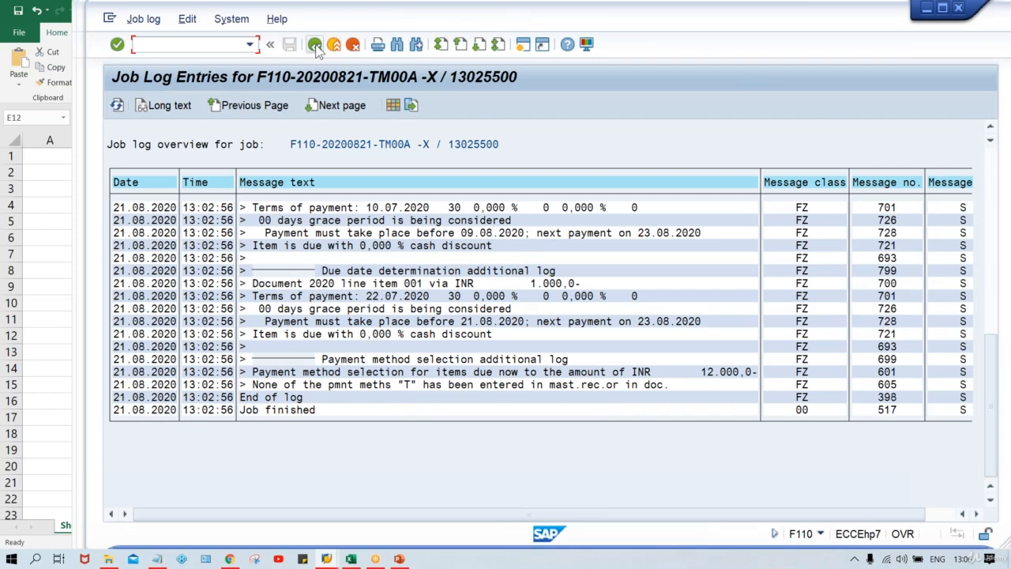
pyautogui.click(314, 45)
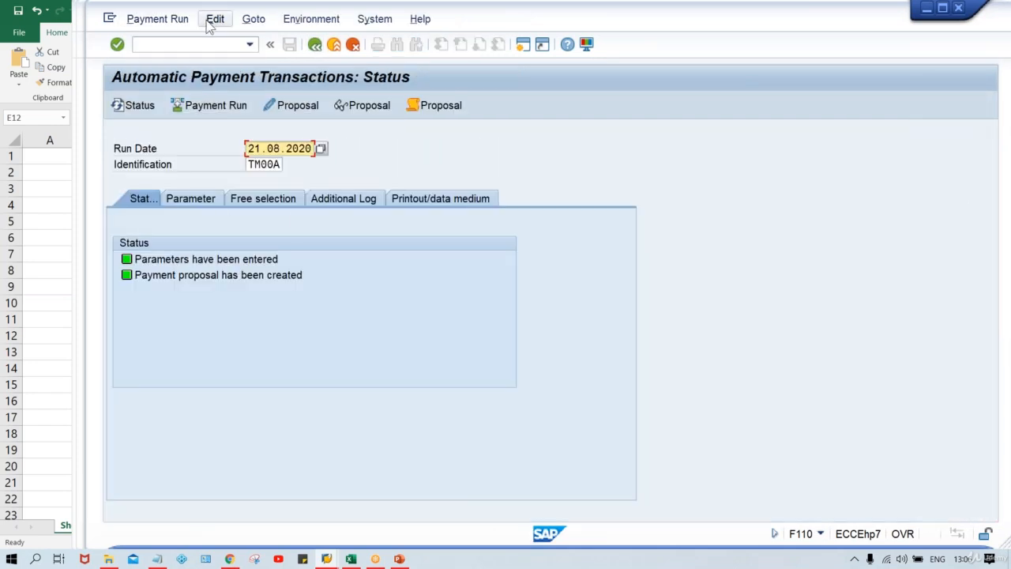
pyautogui.click(264, 275)
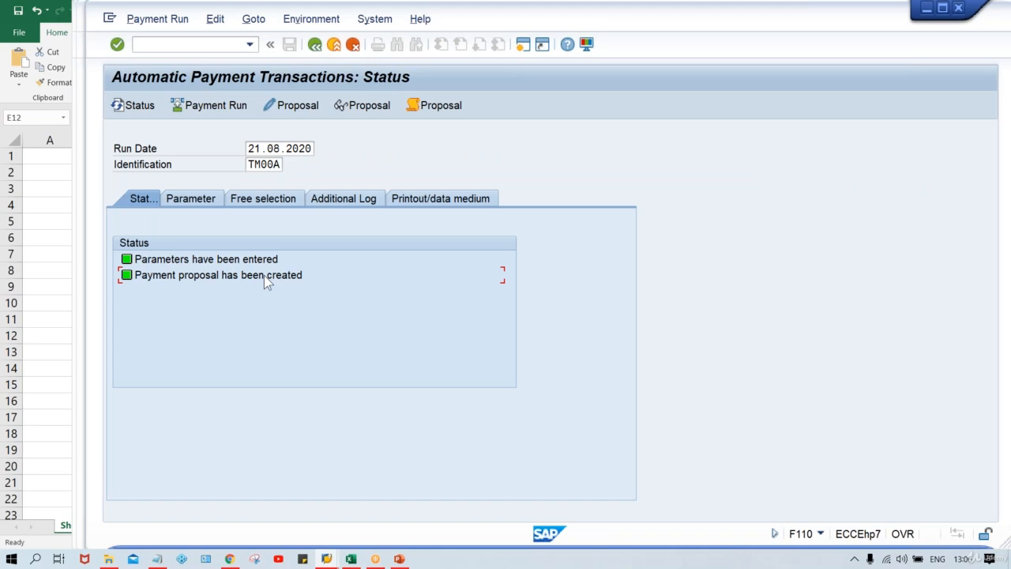
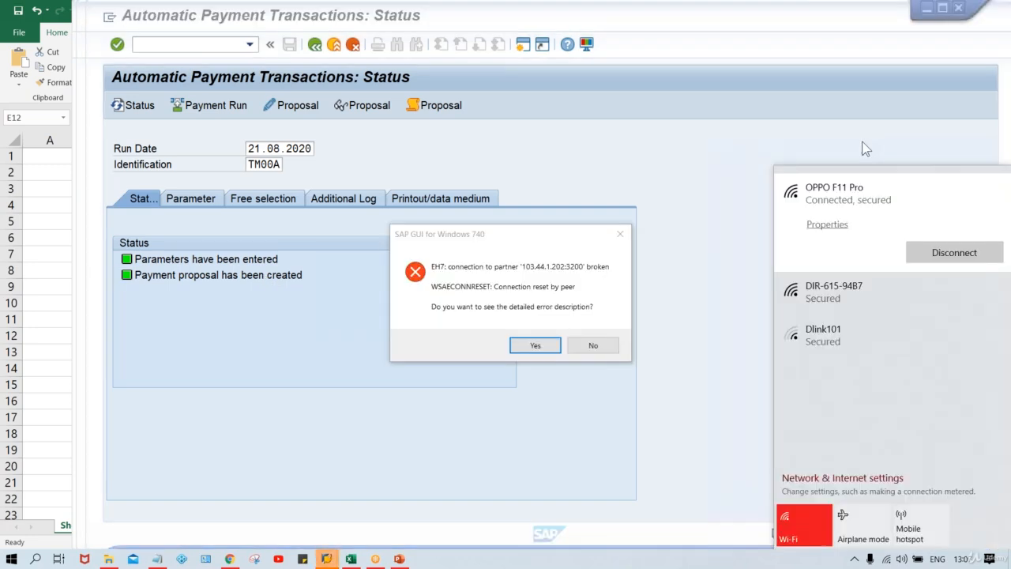
pyautogui.click(817, 133)
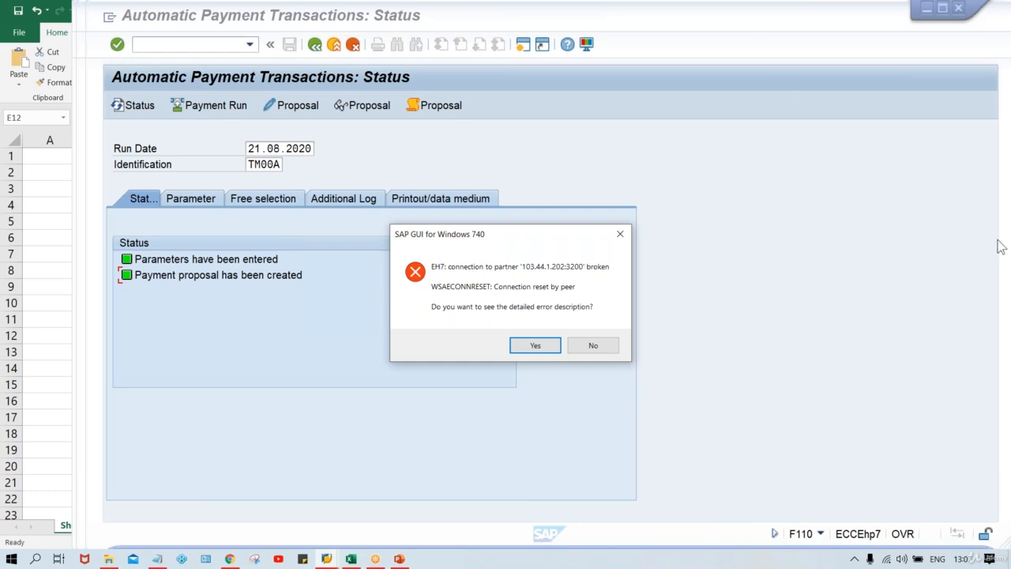
pyautogui.click(921, 226)
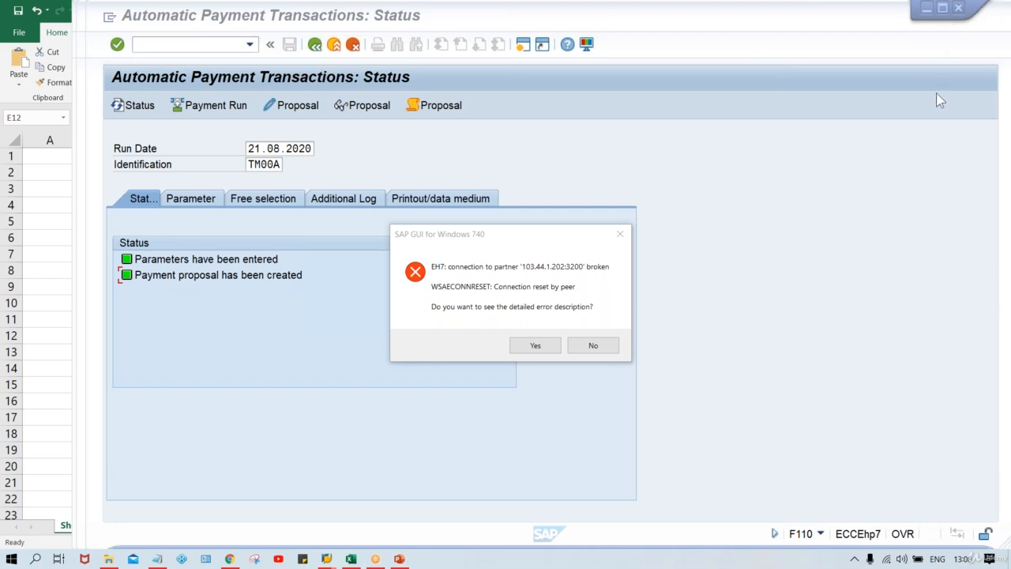
pyautogui.click(741, 128)
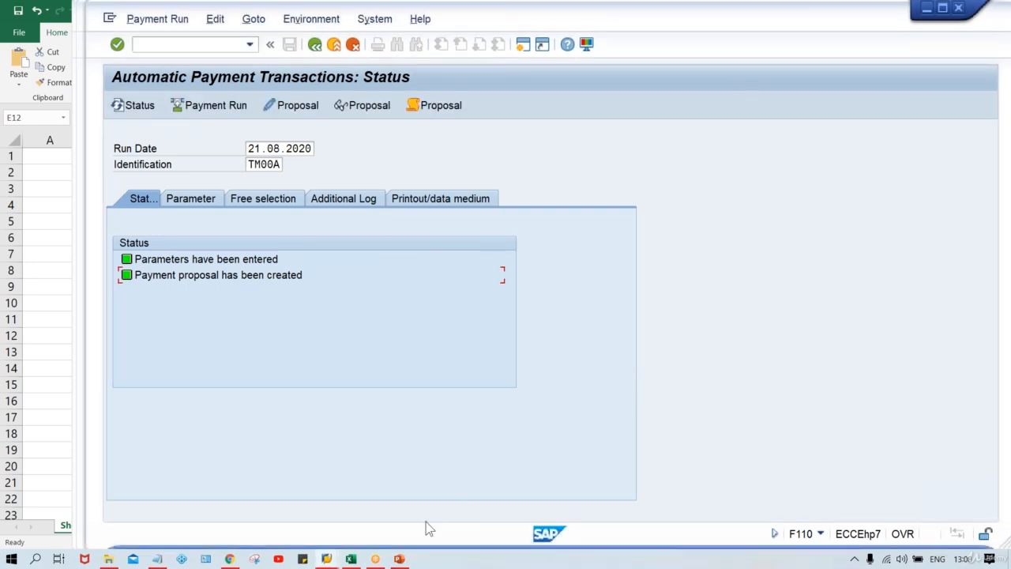
pyautogui.click(326, 561)
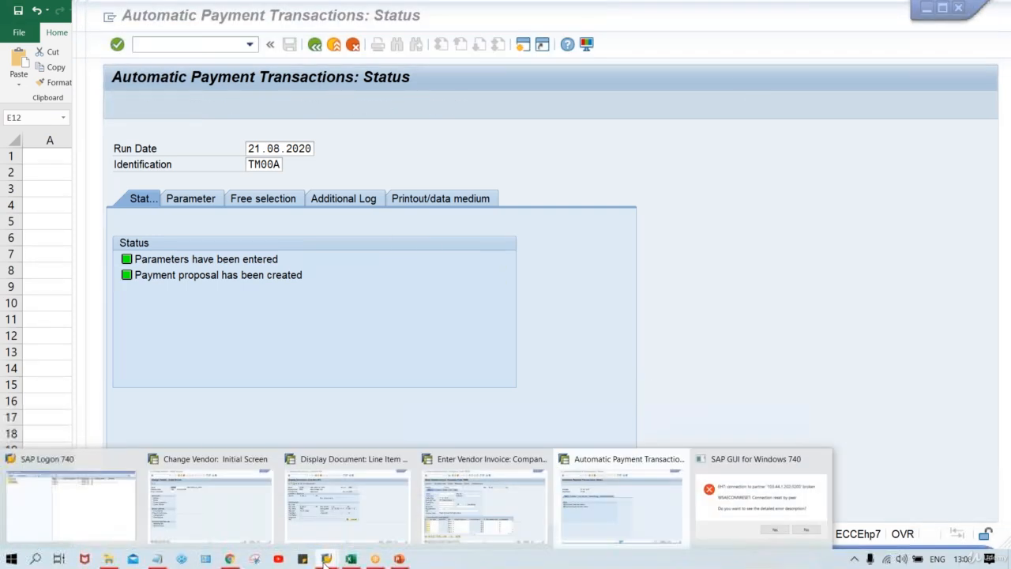
pyautogui.click(747, 494)
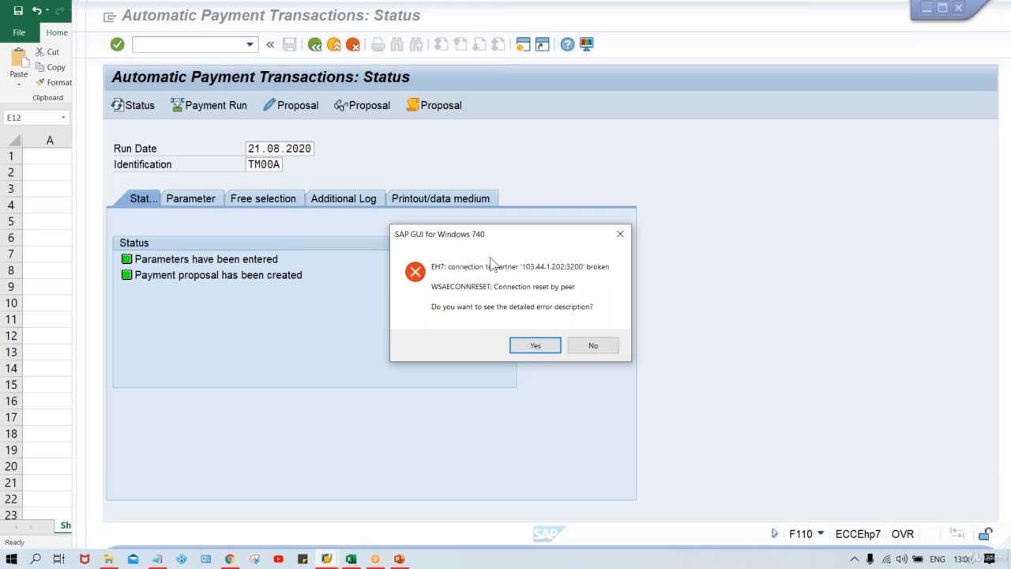
pyautogui.press('Return')
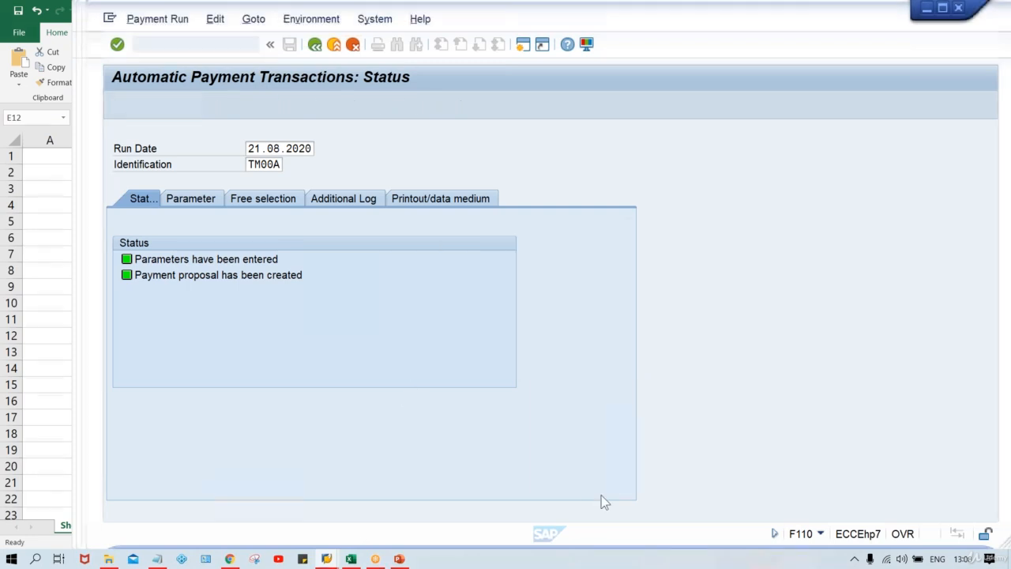
pyautogui.click(335, 561)
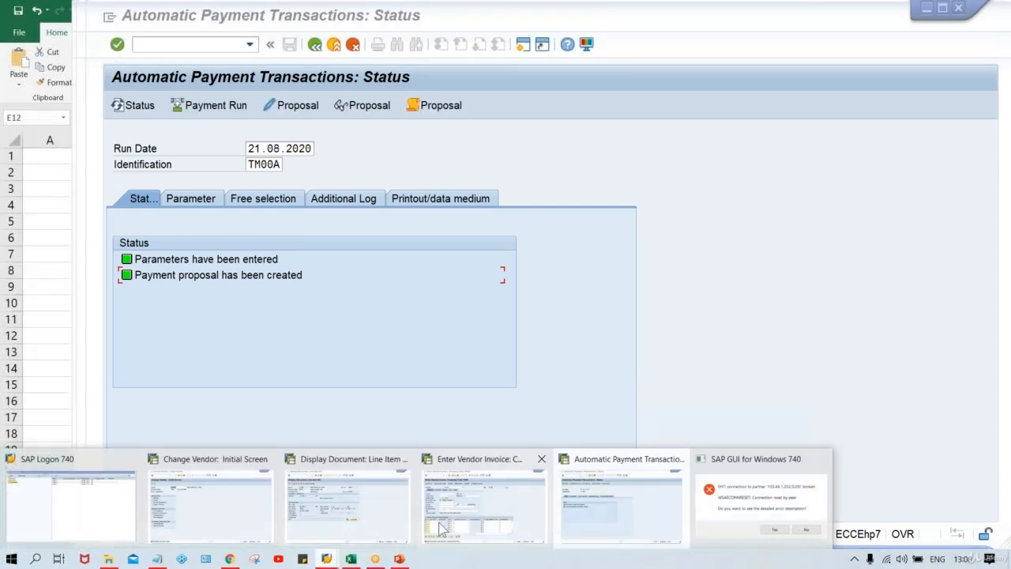
pyautogui.moveTo(363, 522)
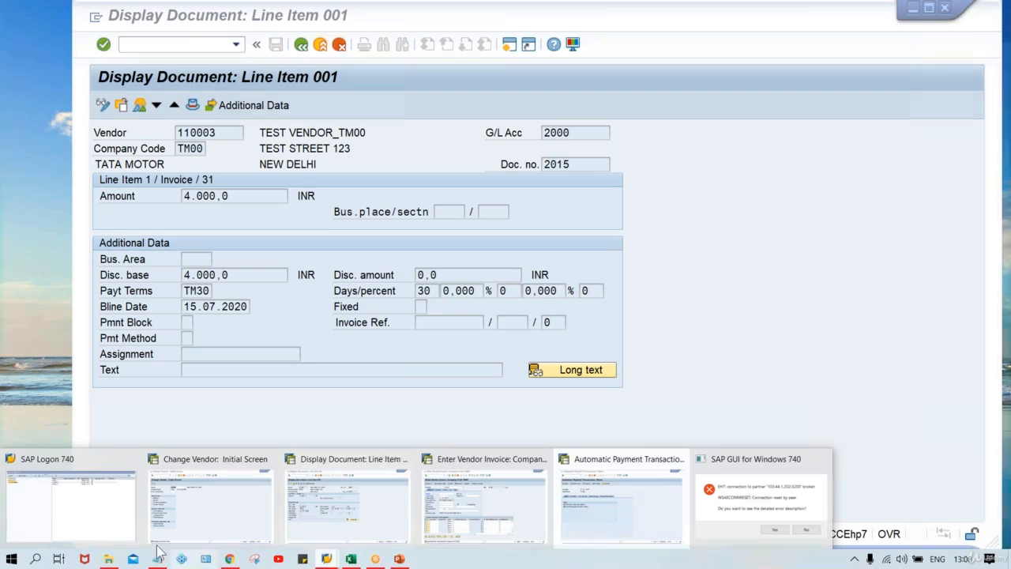
pyautogui.click(183, 514)
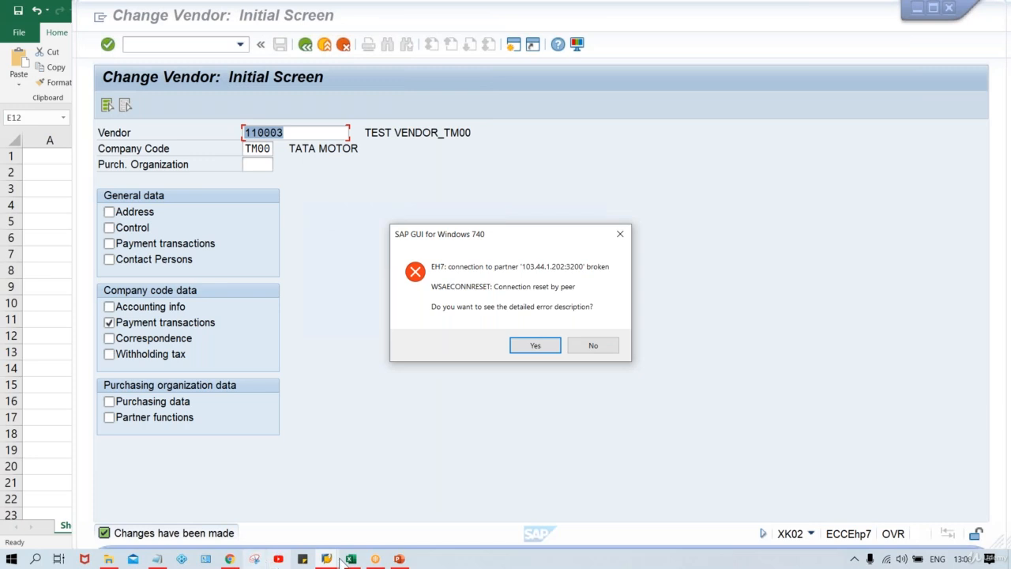
pyautogui.moveTo(326, 559)
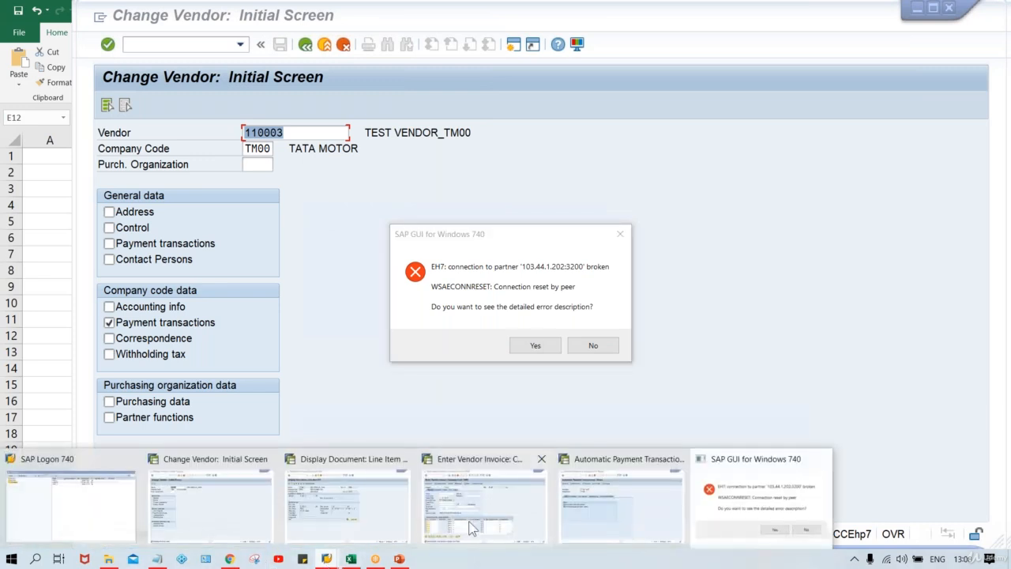
pyautogui.moveTo(468, 521)
pyautogui.click(600, 508)
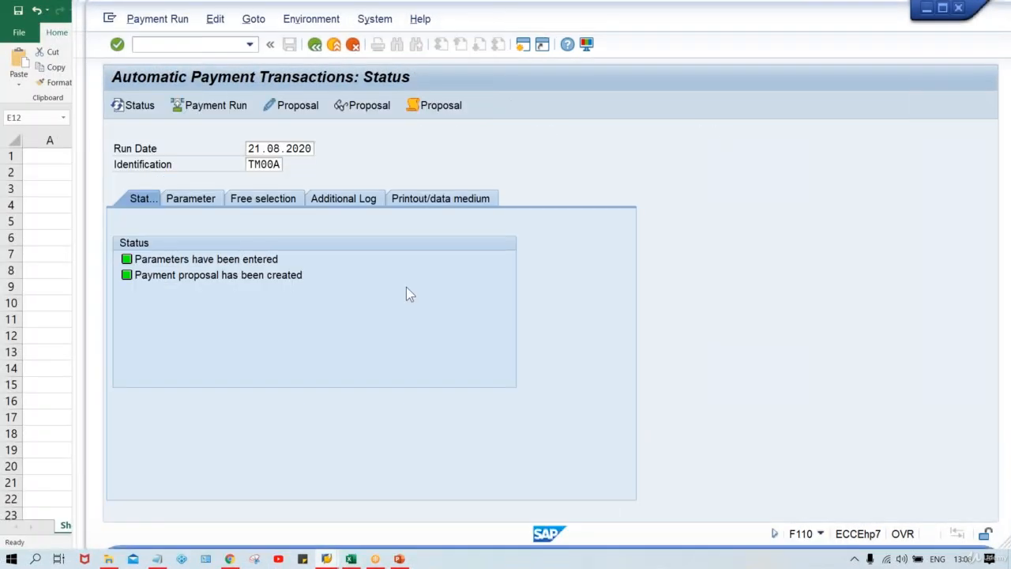
# Examine the editing options for the payment proposal, including its deletion
pyautogui.click(214, 18)
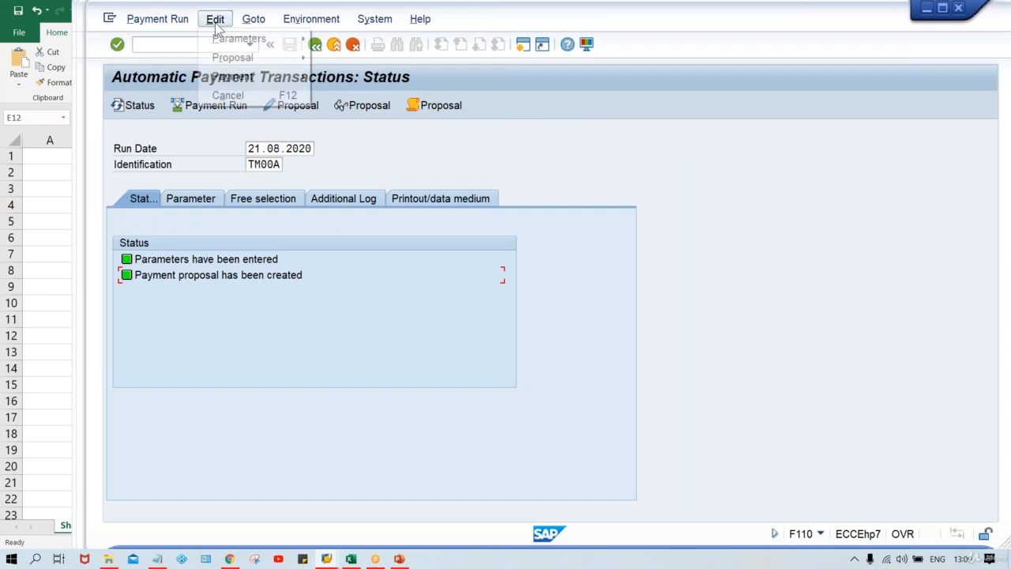
pyautogui.moveTo(245, 61)
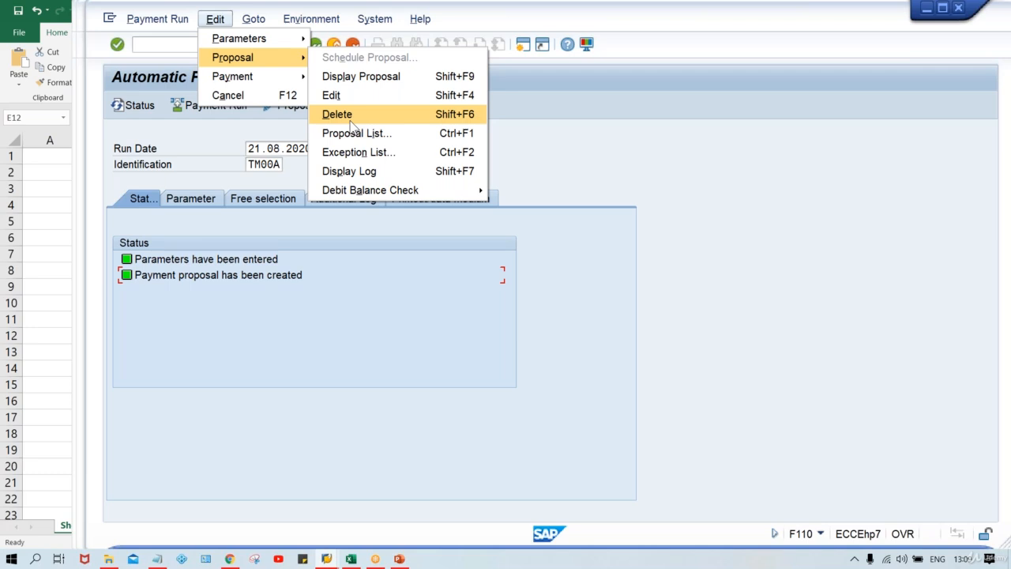
pyautogui.click(441, 257)
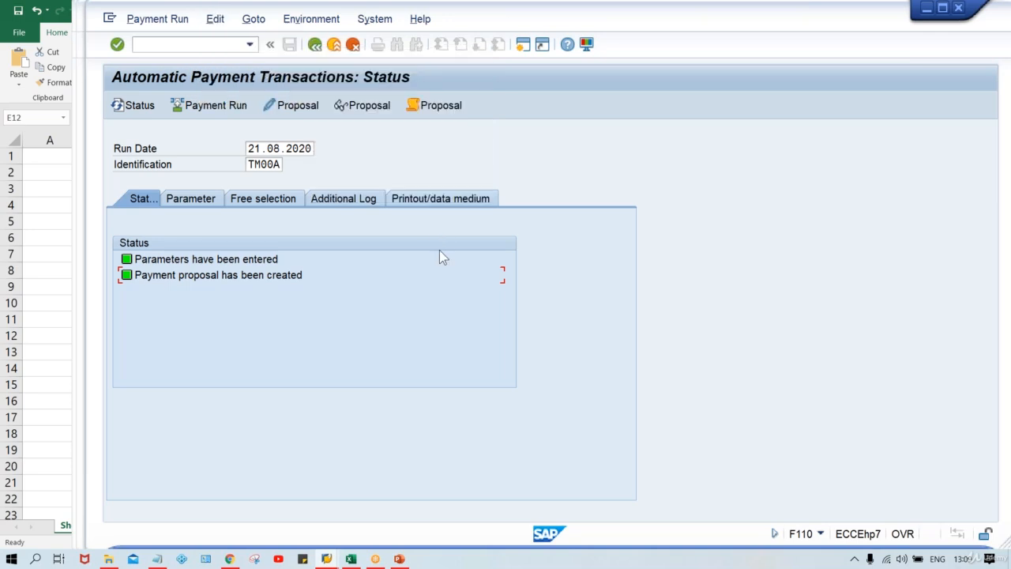
# Bring up the SAP GUI connection error and dismiss it without viewing the detailed description
pyautogui.click(327, 559)
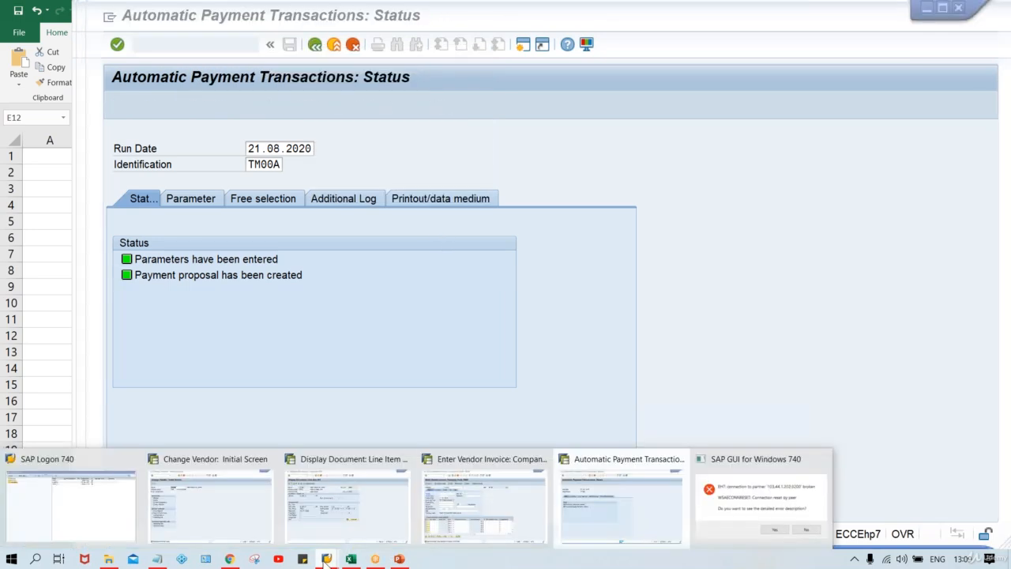
pyautogui.click(755, 470)
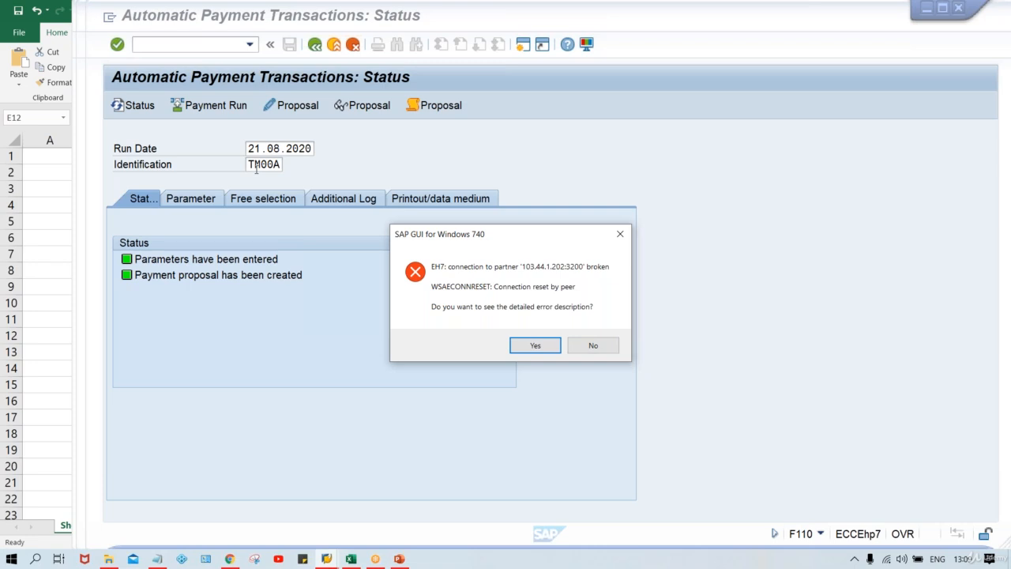
pyautogui.click(593, 346)
# Switch to SAP Logon, open the SAP_2 connection and reposition its logon window
pyautogui.click(325, 558)
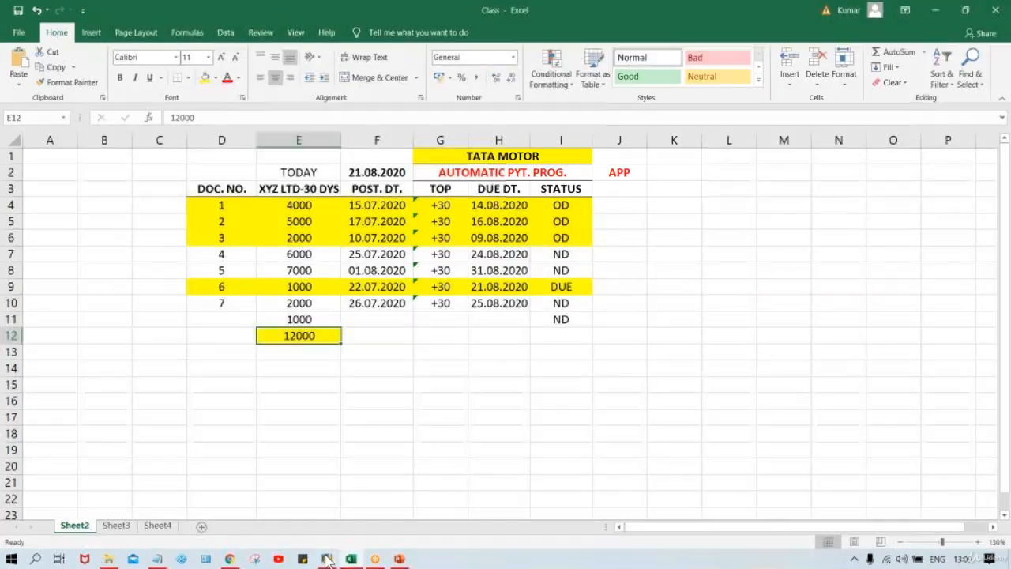
pyautogui.click(324, 558)
pyautogui.click(435, 89)
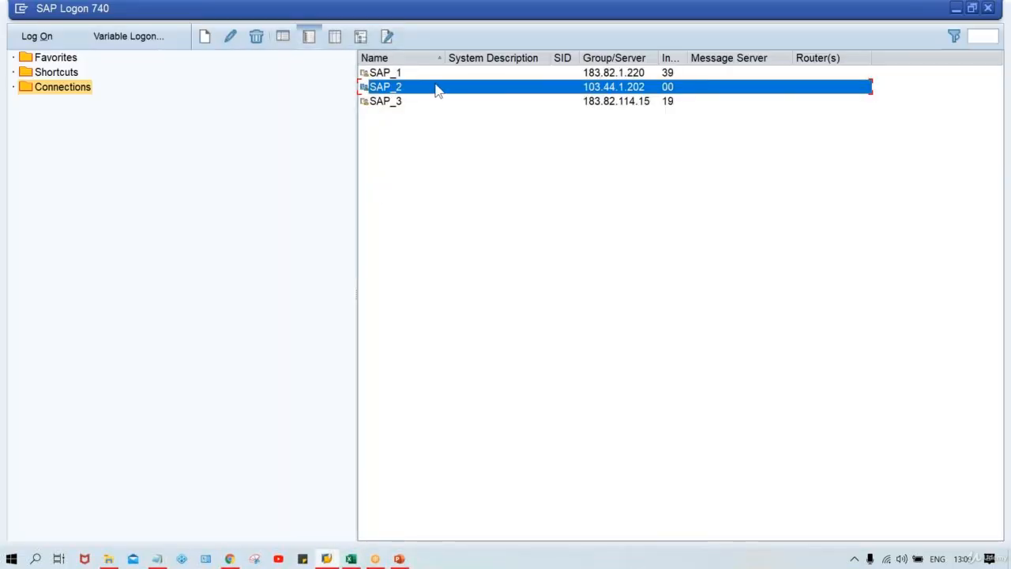
pyautogui.doubleClick(437, 89)
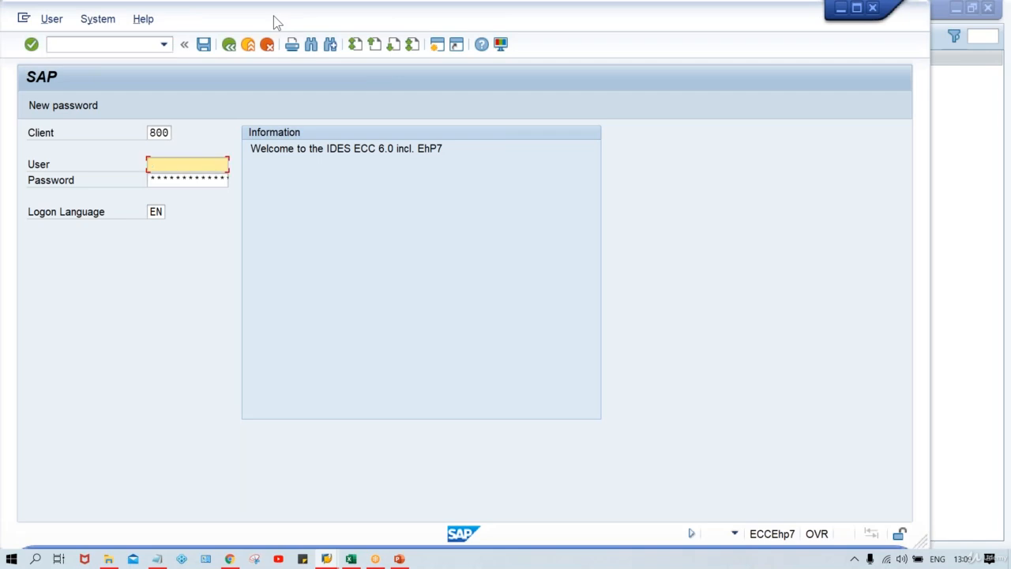
pyautogui.moveTo(273, 16); pyautogui.dragTo(344, 20)
# Log on to client 800 by picking the saved user name and entering the account password
pyautogui.click(182, 263)
pyautogui.press('Down')
pyautogui.press('Down')
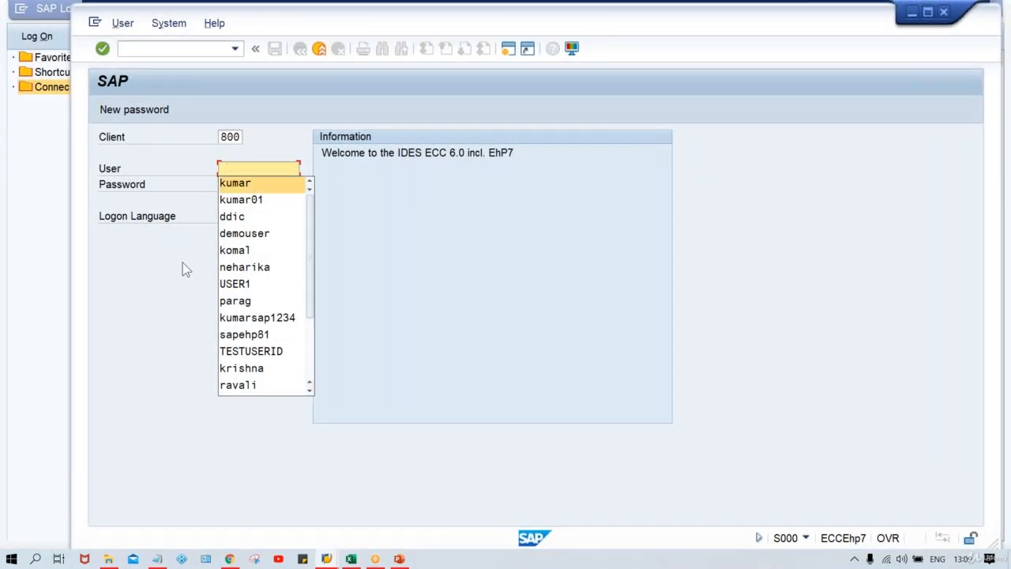
pyautogui.press('Return')
pyautogui.press('Tab')
pyautogui.press('capslock')
pyautogui.write('***')
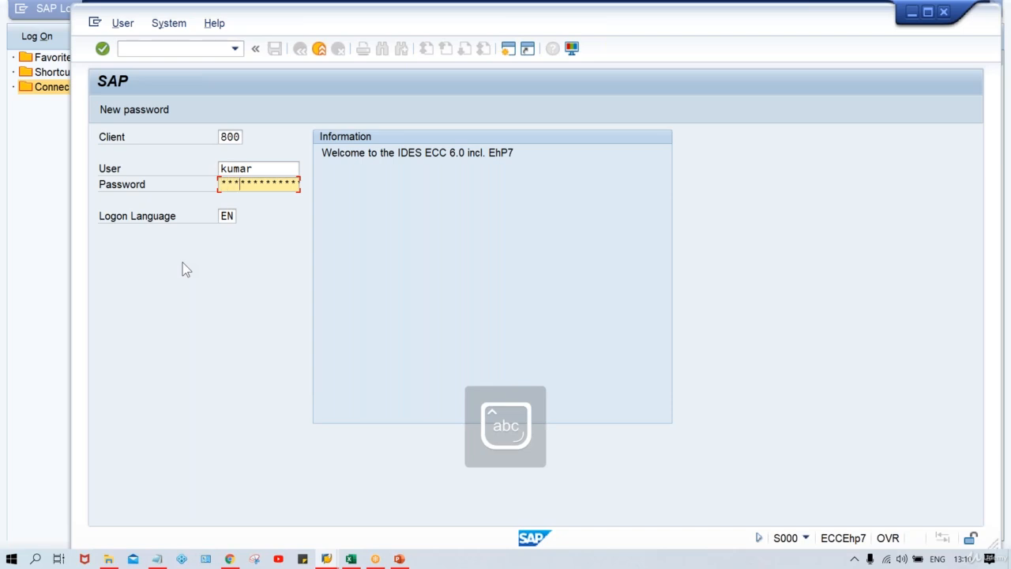
pyautogui.write('****')
pyautogui.press('Return')
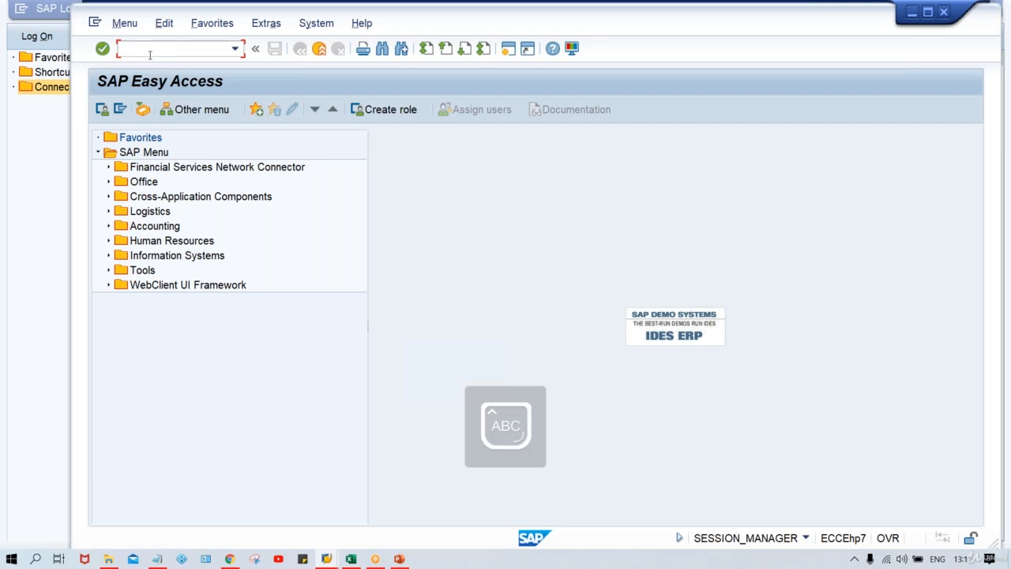
# Open transaction F110 and load the payment run dated 21.08.2020 with identification TM00A from the list of existing runs
pyautogui.write('F110')
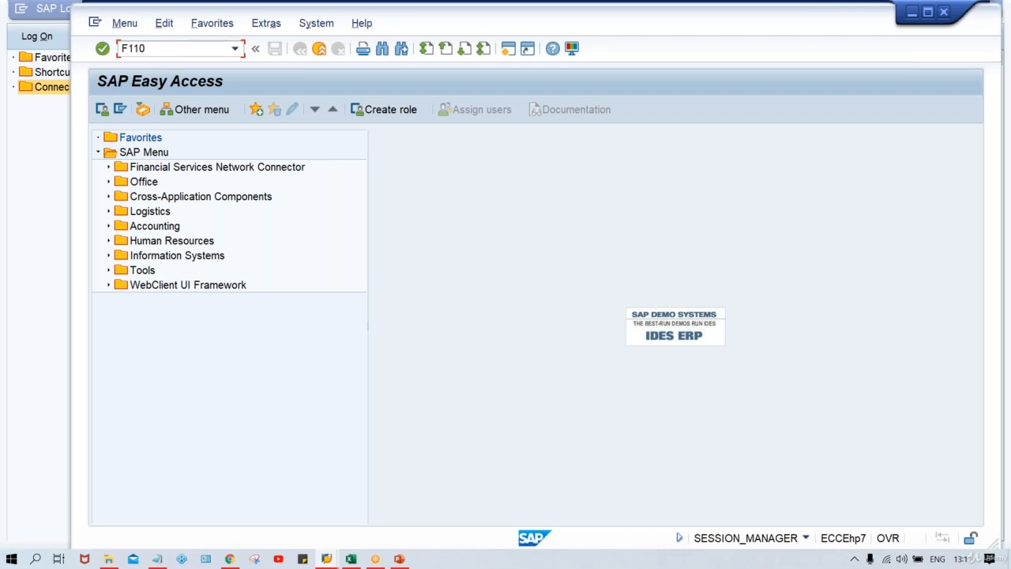
pyautogui.press('Return')
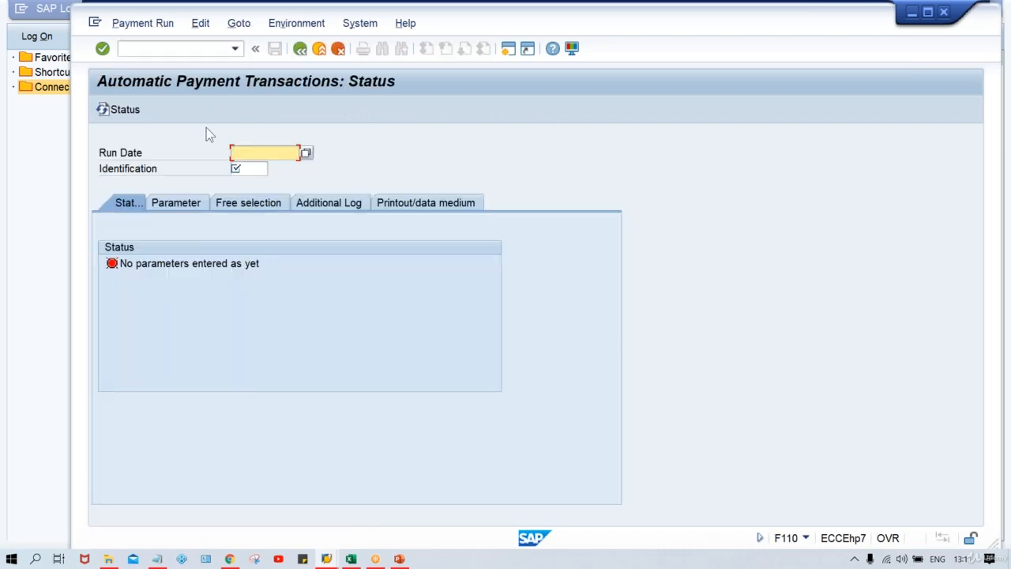
pyautogui.press('BackSpace')
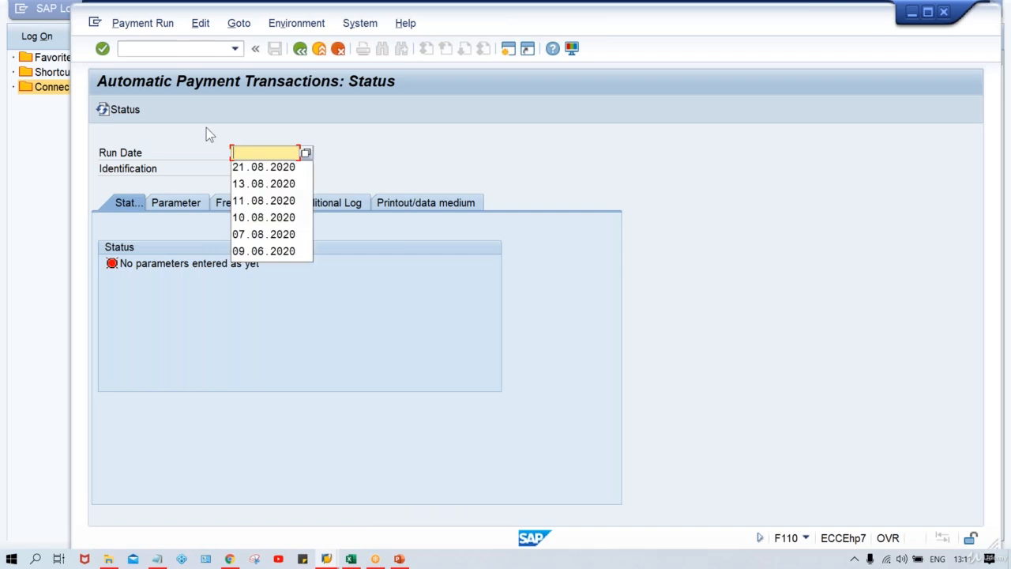
pyautogui.write('21')
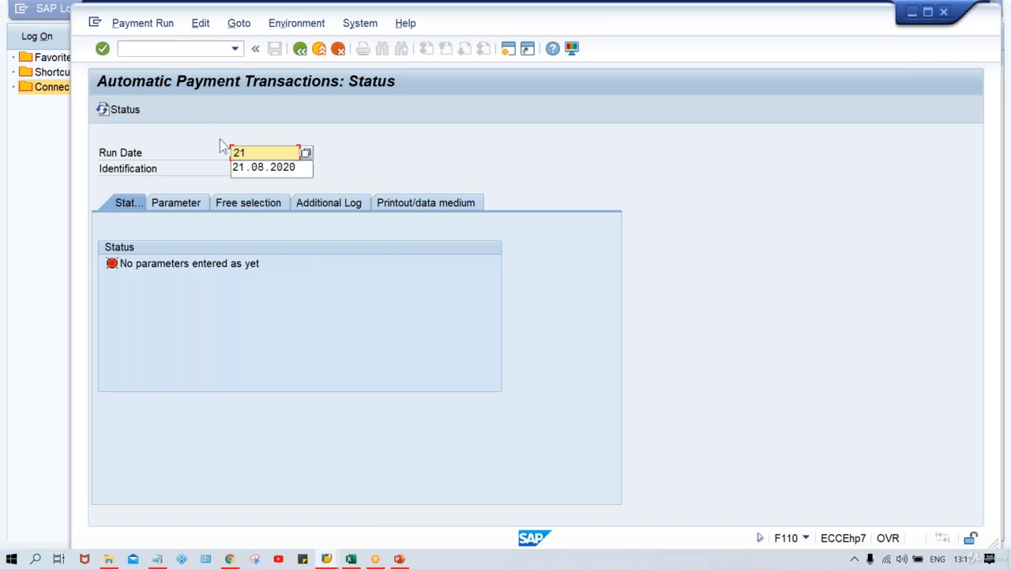
pyautogui.click(263, 168)
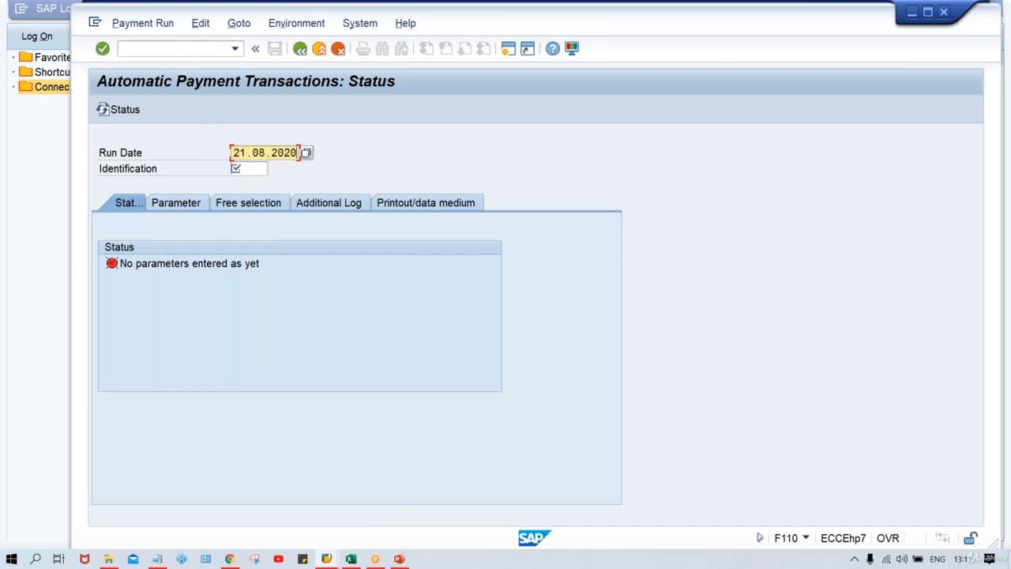
pyautogui.click(307, 153)
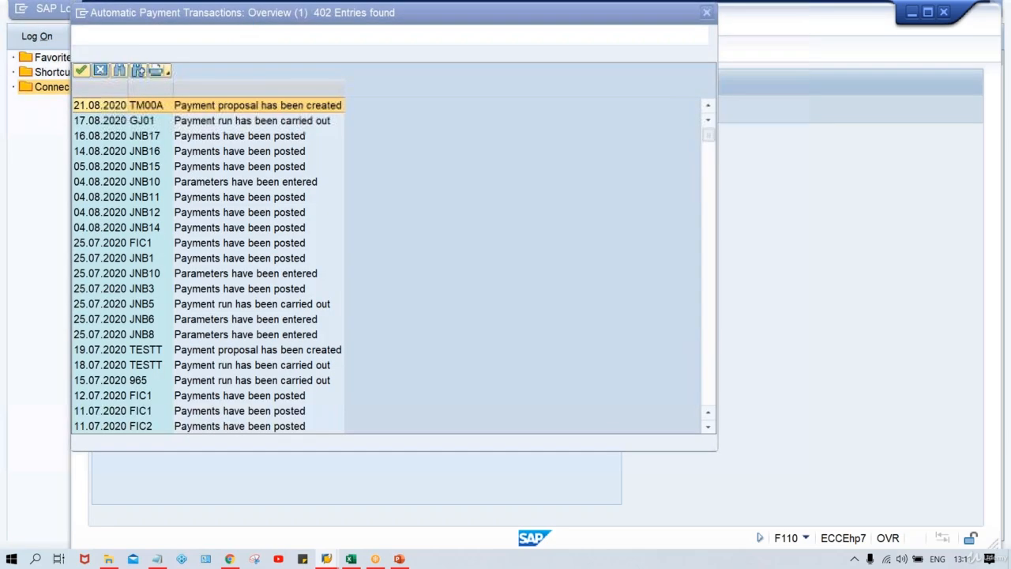
pyautogui.moveTo(239, 18); pyautogui.dragTo(335, 41)
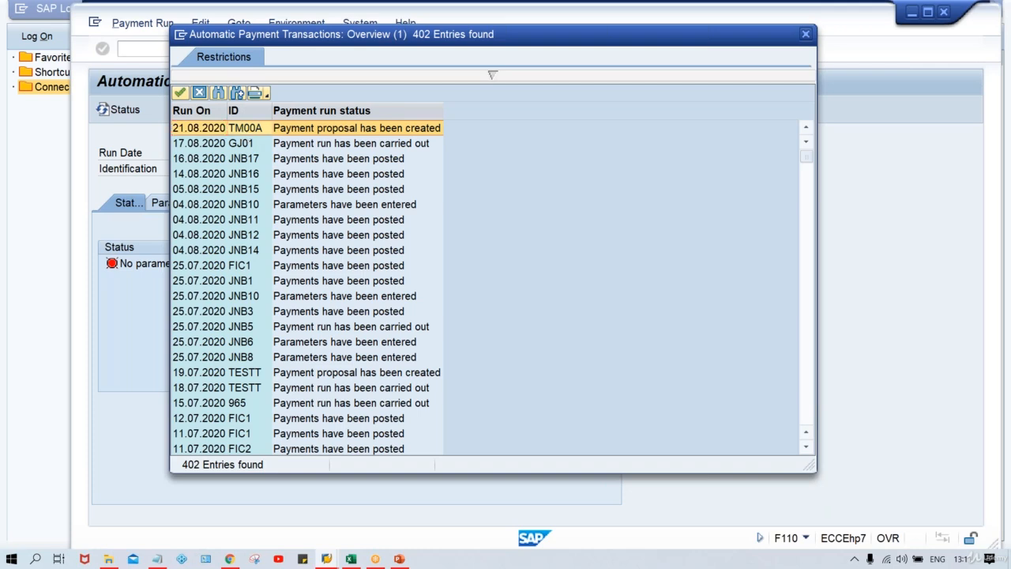
pyautogui.doubleClick(242, 135)
pyautogui.press('Return')
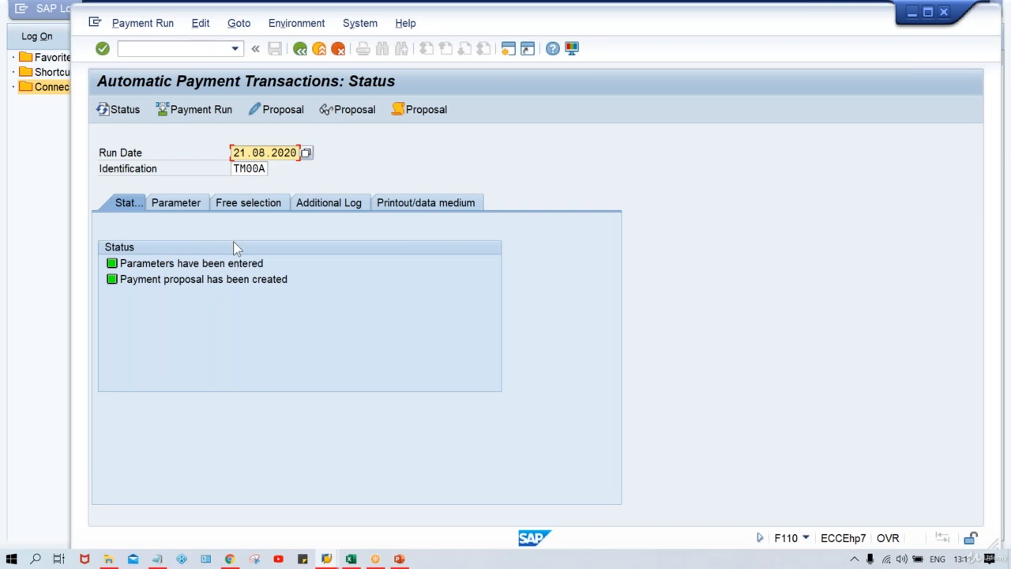
# Open a second session, reposition its window and start the Change Vendor transaction XK02 there
pyautogui.click(508, 49)
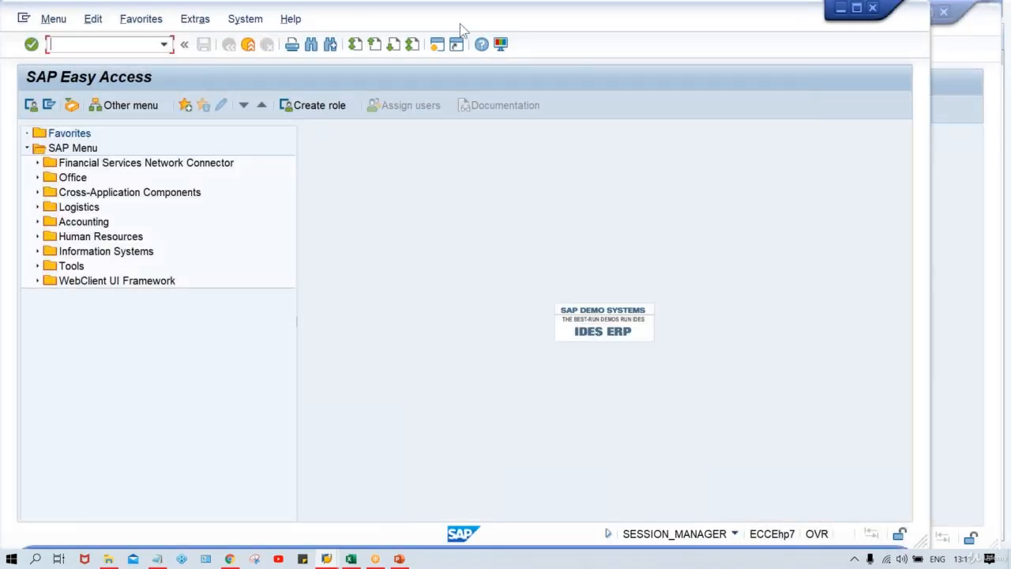
pyautogui.moveTo(447, 32); pyautogui.dragTo(520, 32)
pyautogui.write('XK2')
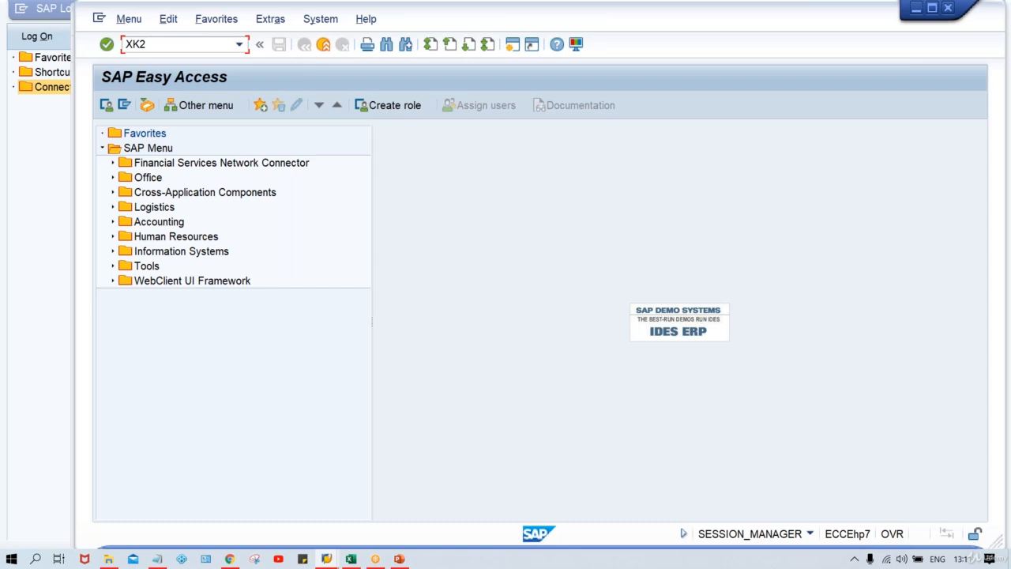
pyautogui.press('BackSpace')
pyautogui.write('02')
pyautogui.press('Return')
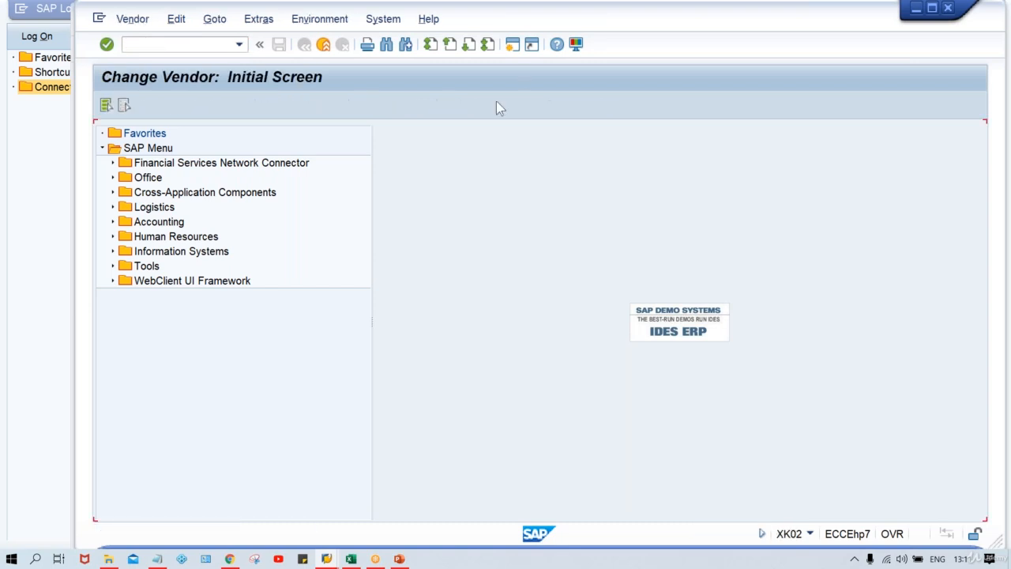
# Display the test vendor's company code payment transactions for company code TM00 to check its payment methods
pyautogui.press('Down')
pyautogui.press('Down')
pyautogui.press('Return')
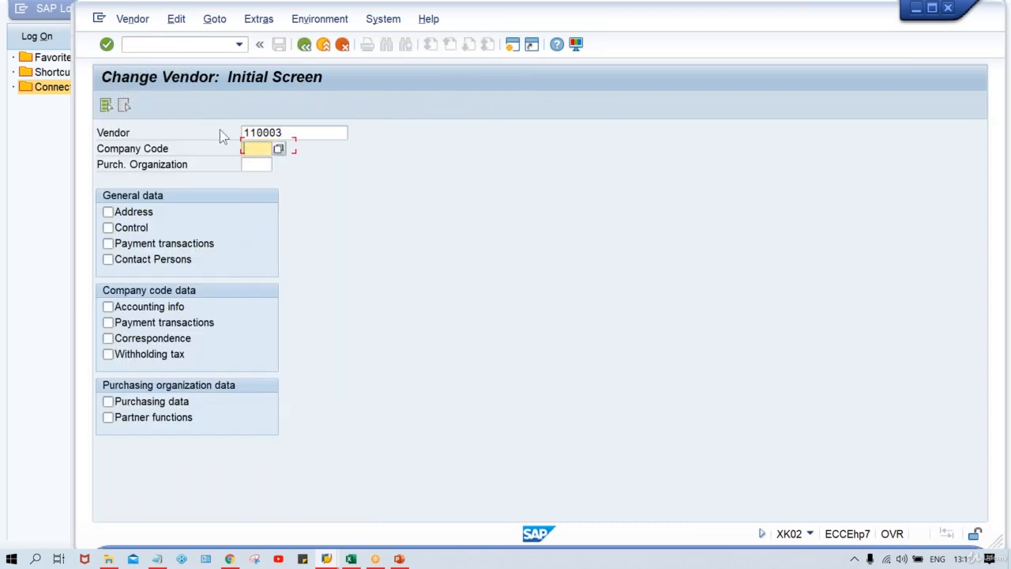
pyautogui.write('C')
pyautogui.press('Tab')
pyautogui.hotkey('shift', 'Tab')
pyautogui.press('BackSpace')
pyautogui.press('Down')
pyautogui.press('Return')
pyautogui.click(170, 325)
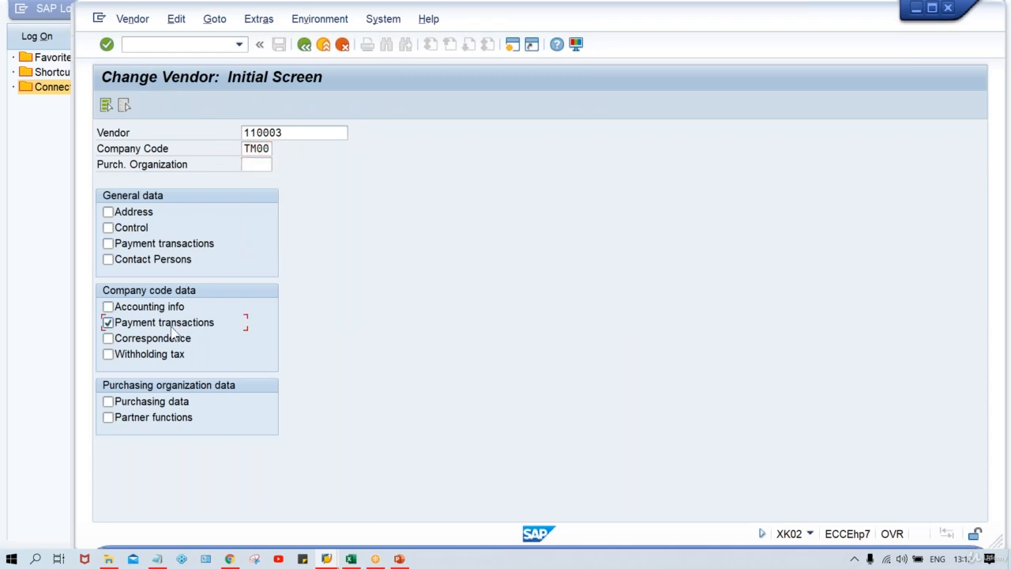
pyautogui.press('Return')
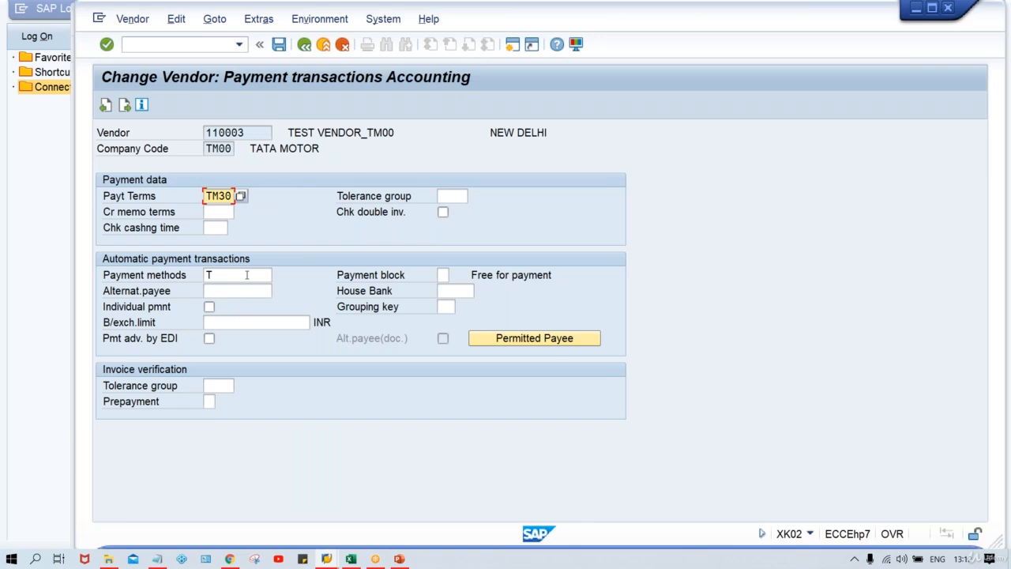
# Return to the F110 session and delete the existing payment proposal of run TM00A
pyautogui.hotkey('alt', 'Tab')
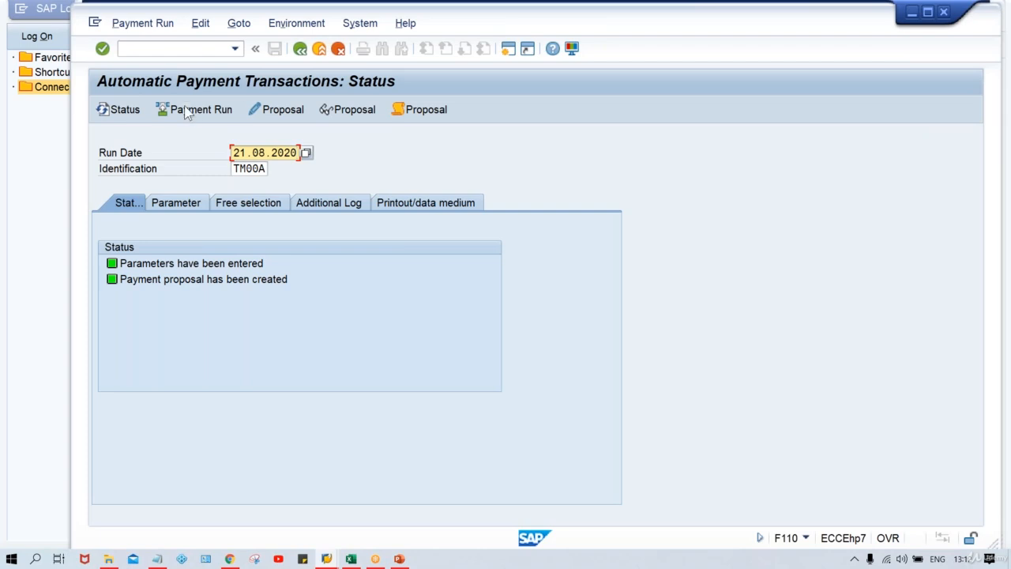
pyautogui.click(201, 25)
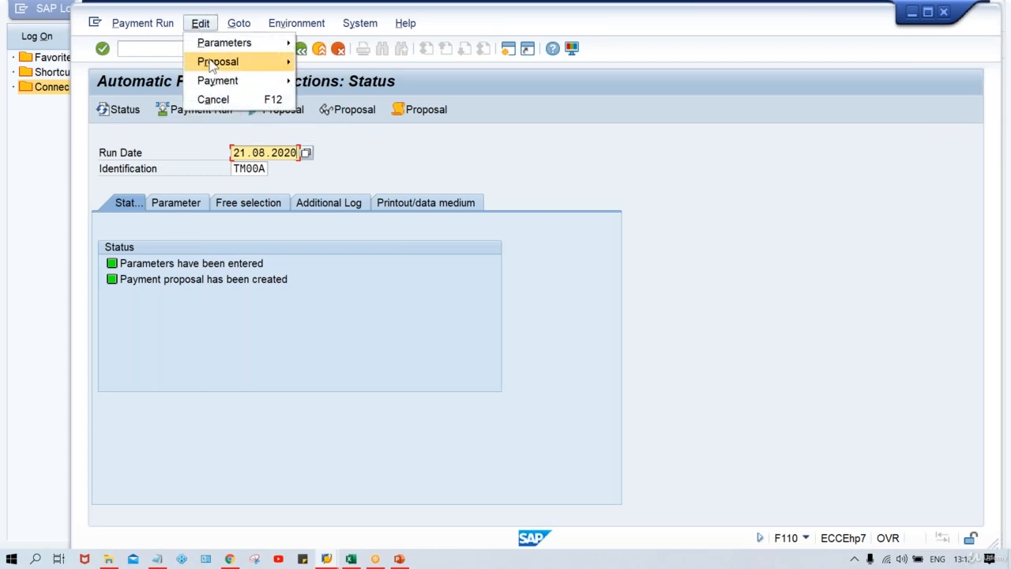
pyautogui.moveTo(217, 66)
pyautogui.click(335, 125)
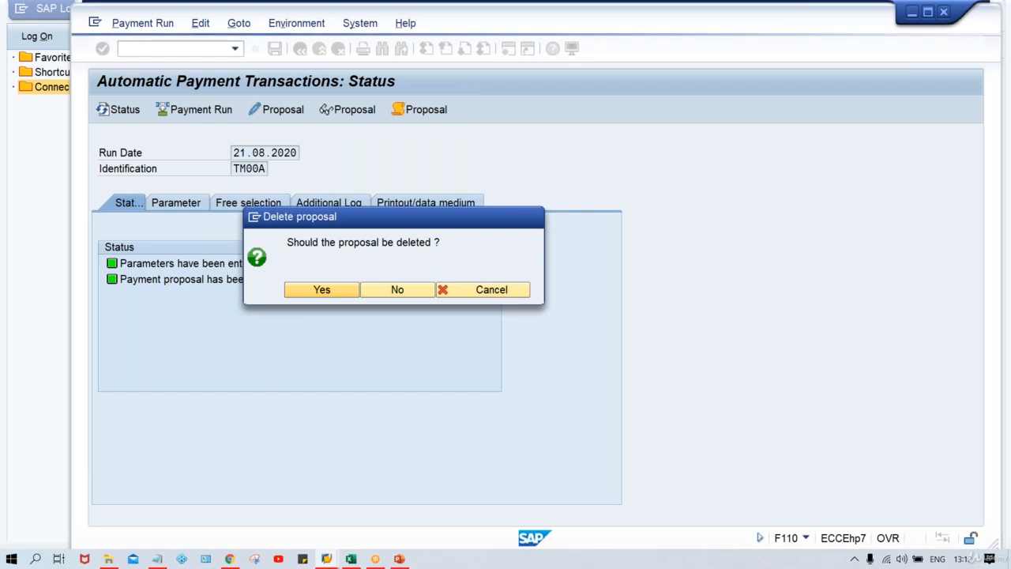
pyautogui.press('Return')
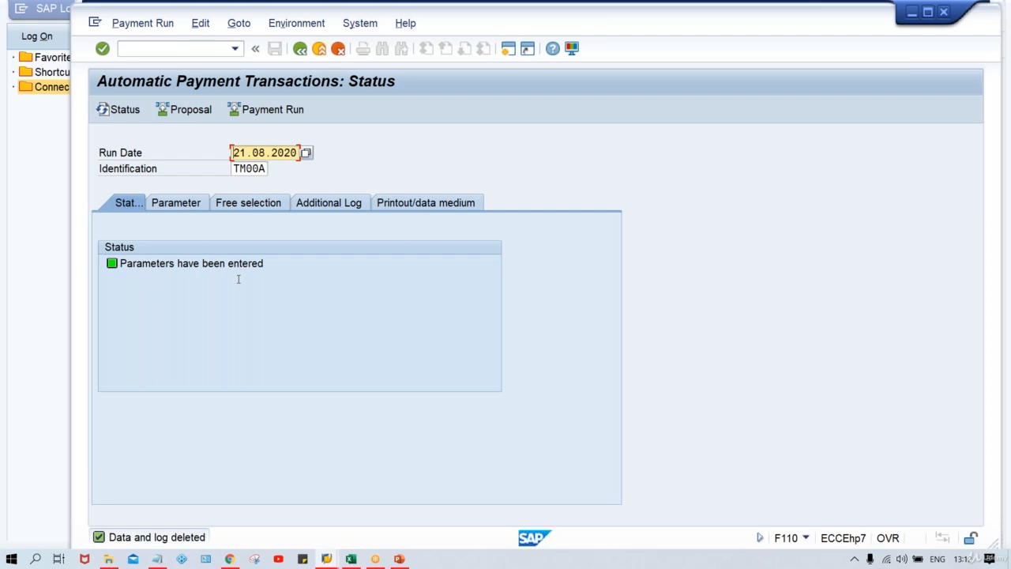
# Schedule a new payment proposal with immediate start and refresh the run's status until it is processed
pyautogui.click(180, 112)
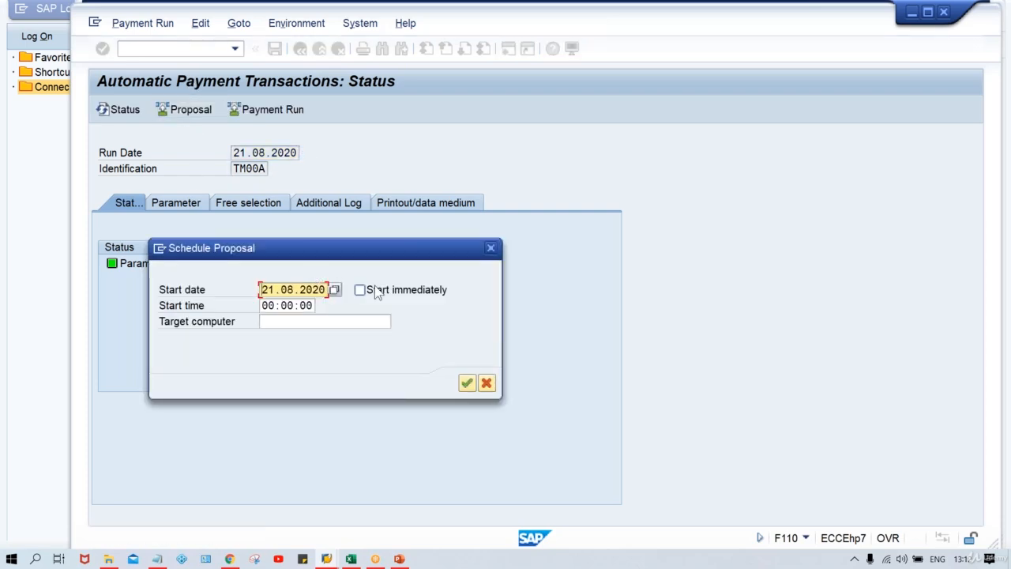
pyautogui.click(378, 291)
pyautogui.press('Return')
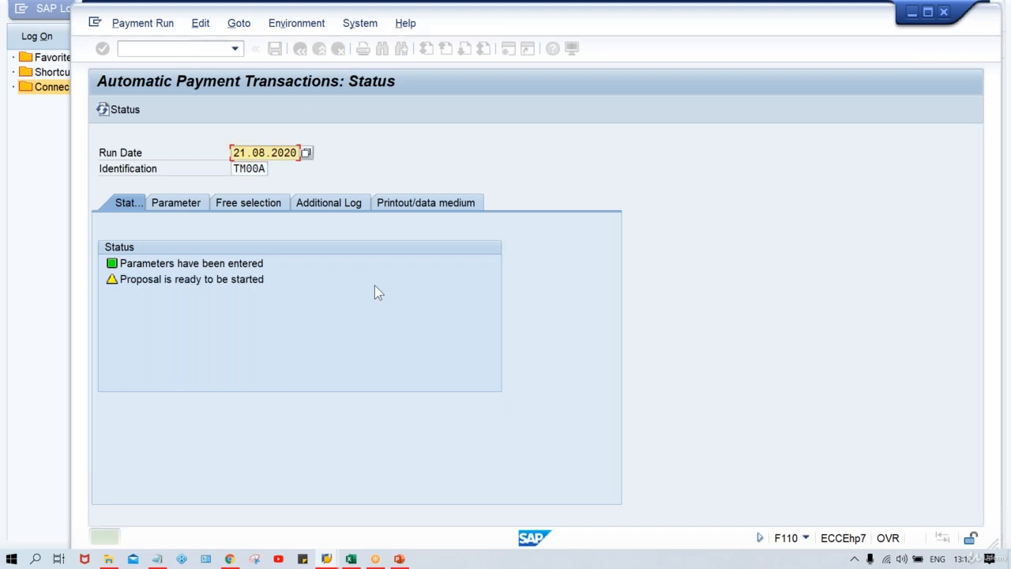
pyautogui.press('Return')
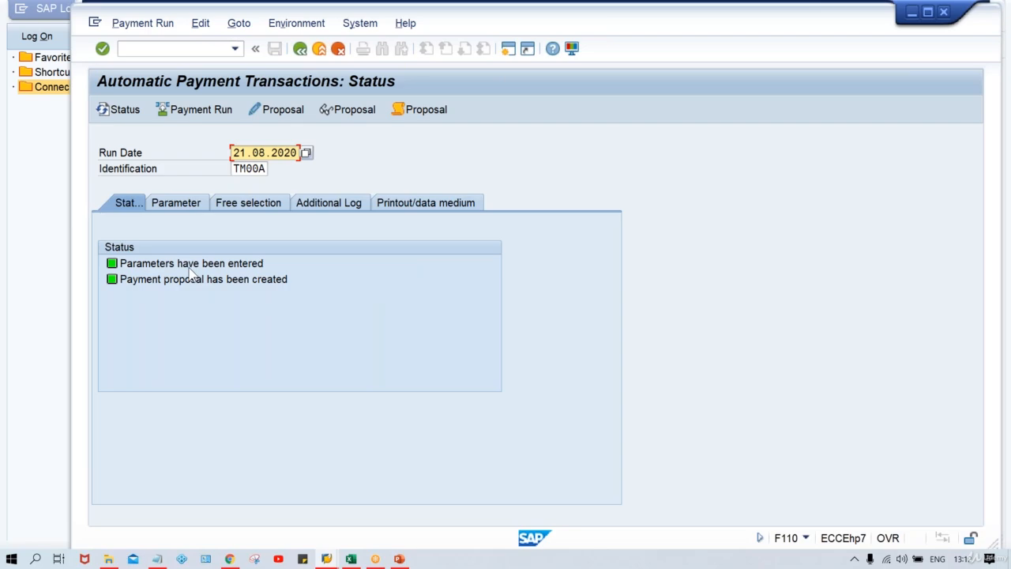
# Examine the proposal log through to its end, including payment method selection and posting lines, and return to the run status
pyautogui.click(420, 113)
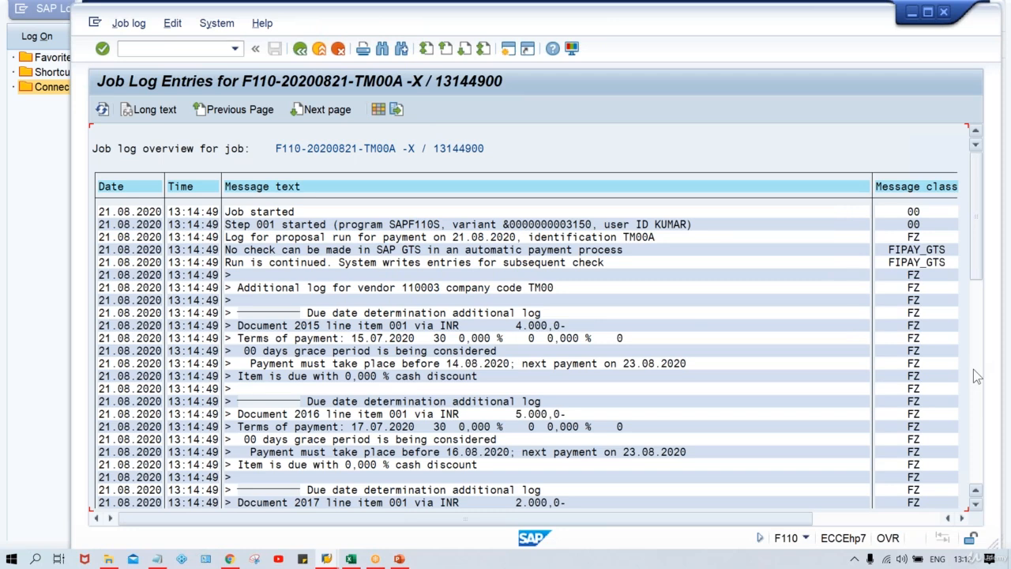
pyautogui.click(973, 369)
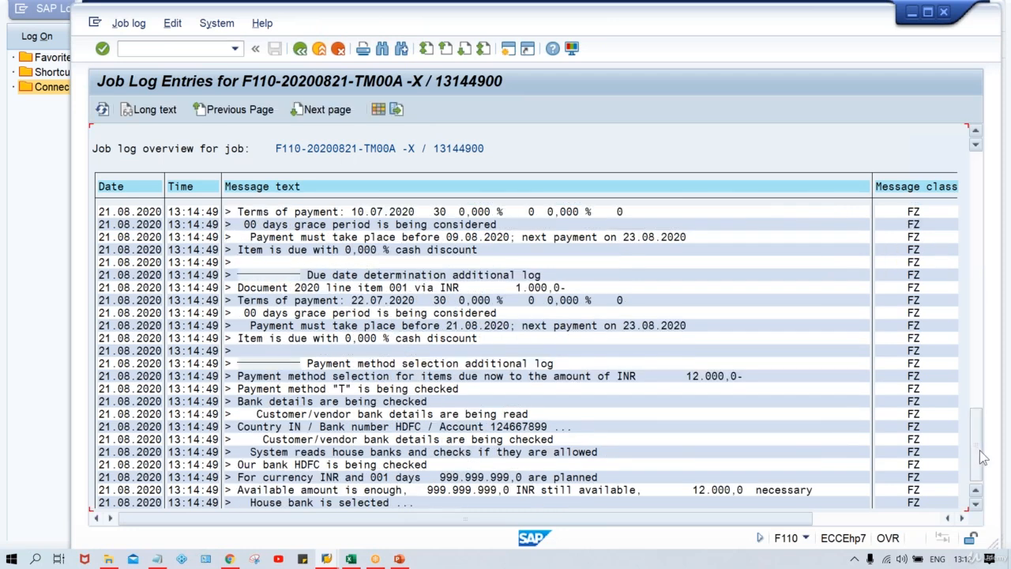
pyautogui.click(981, 454)
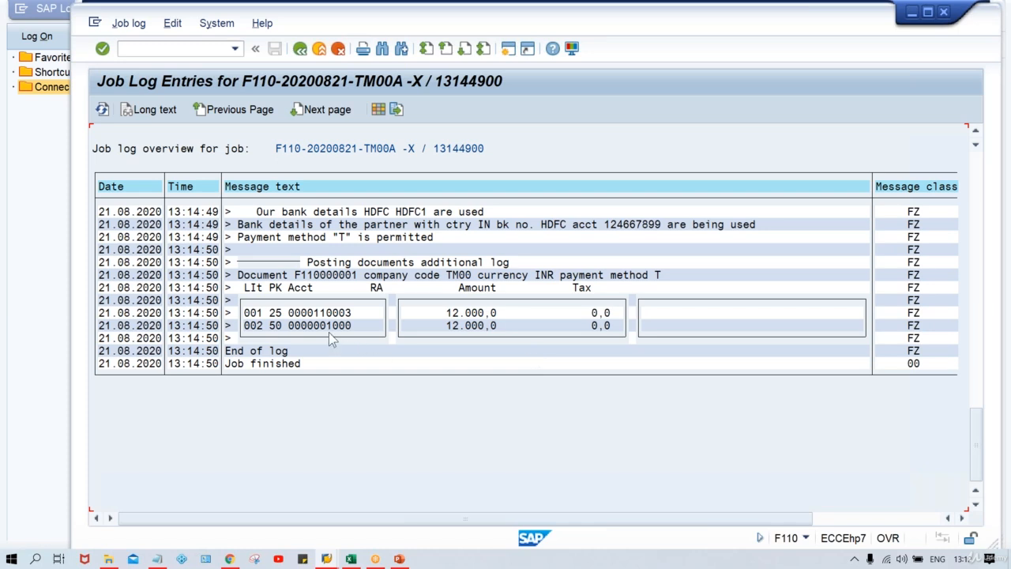
pyautogui.click(451, 313)
pyautogui.click(300, 49)
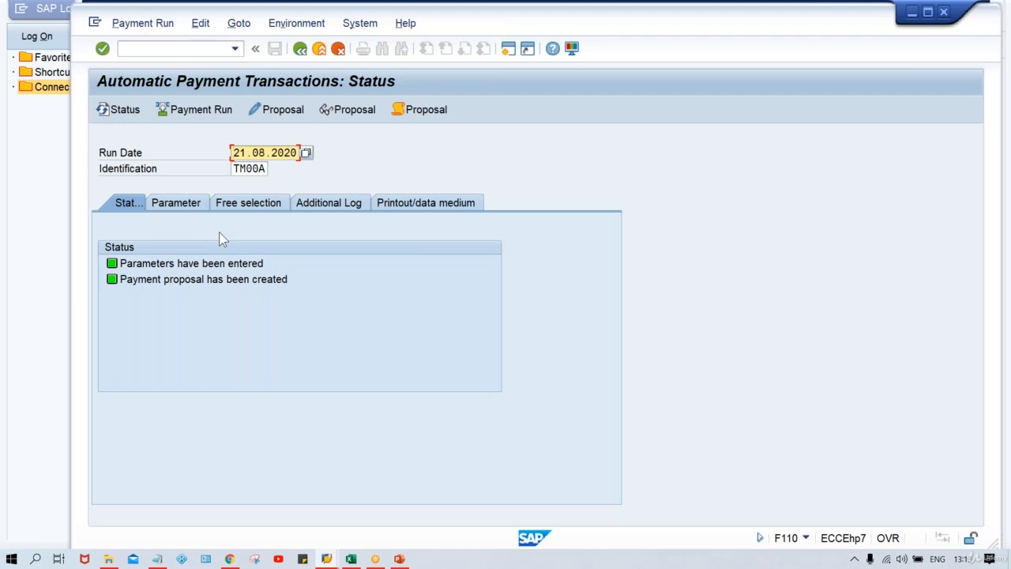
# Schedule the payment run with immediate start and check its job log for the cause of any cancellation
pyautogui.click(218, 115)
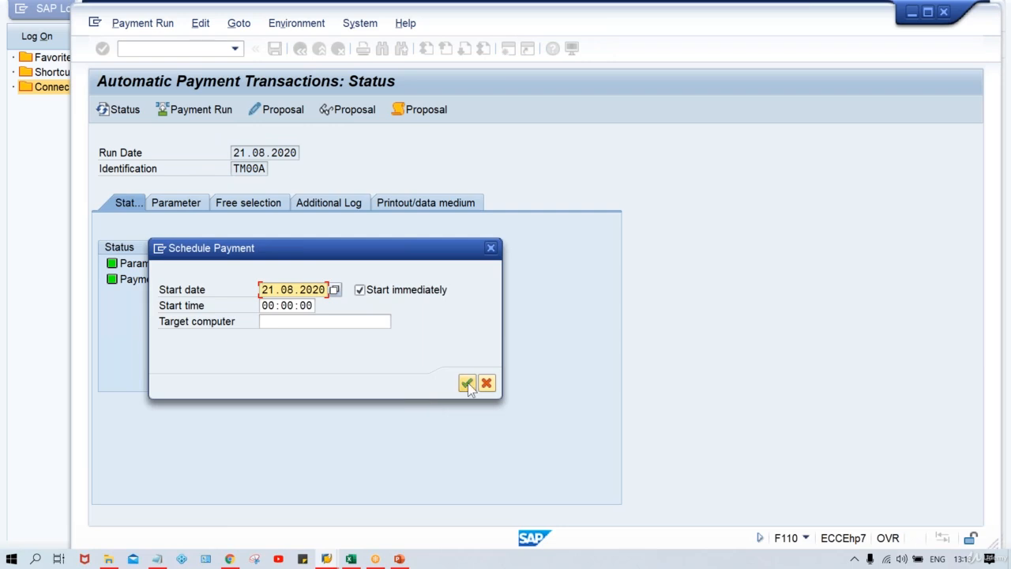
pyautogui.click(467, 383)
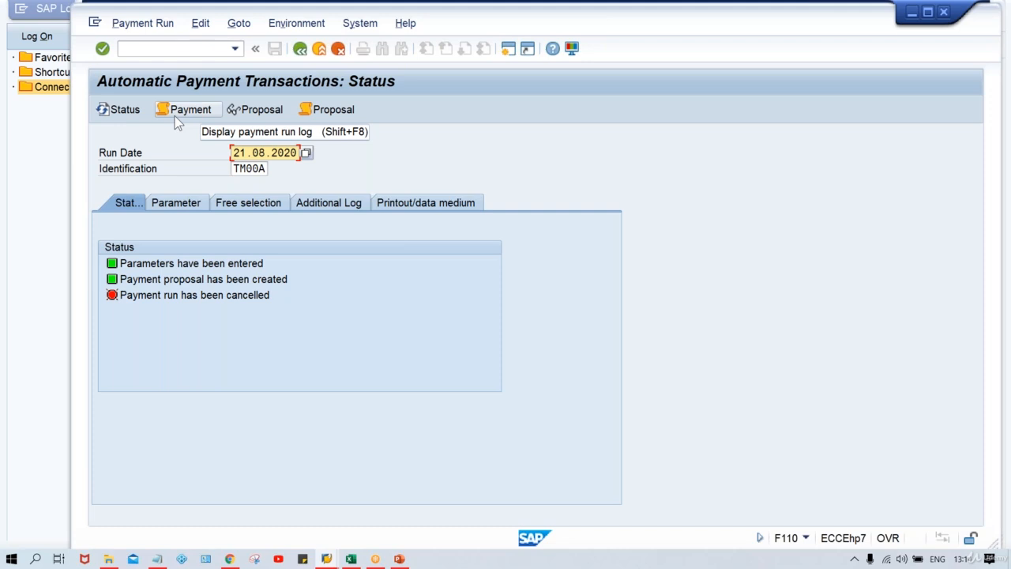
pyautogui.click(173, 112)
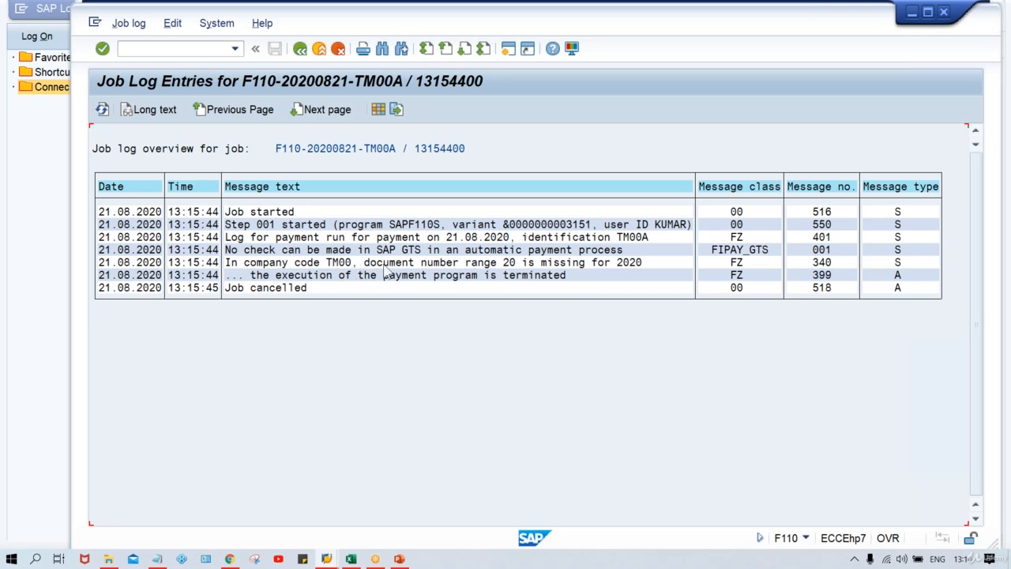
pyautogui.click(301, 49)
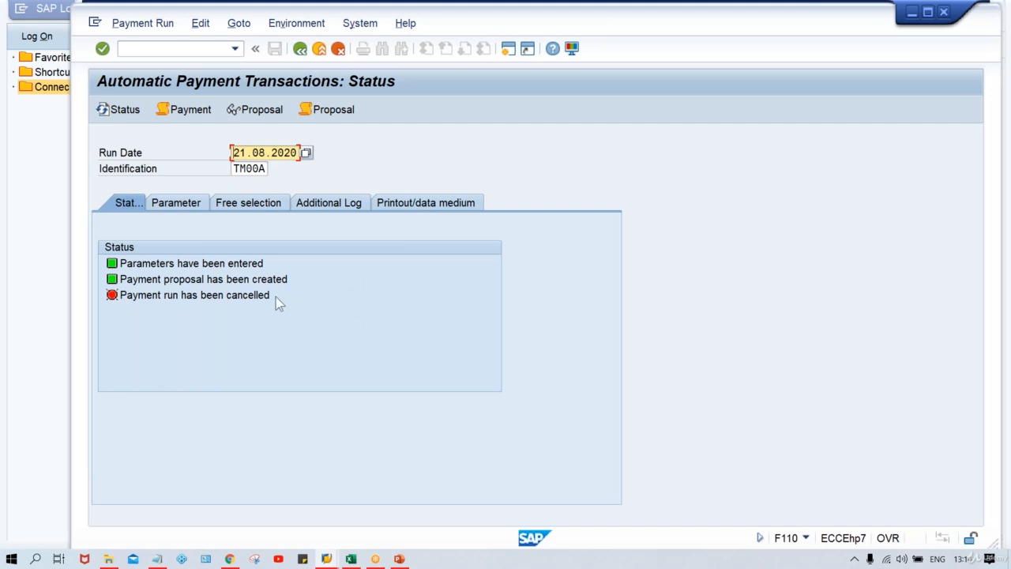
pyautogui.click(248, 305)
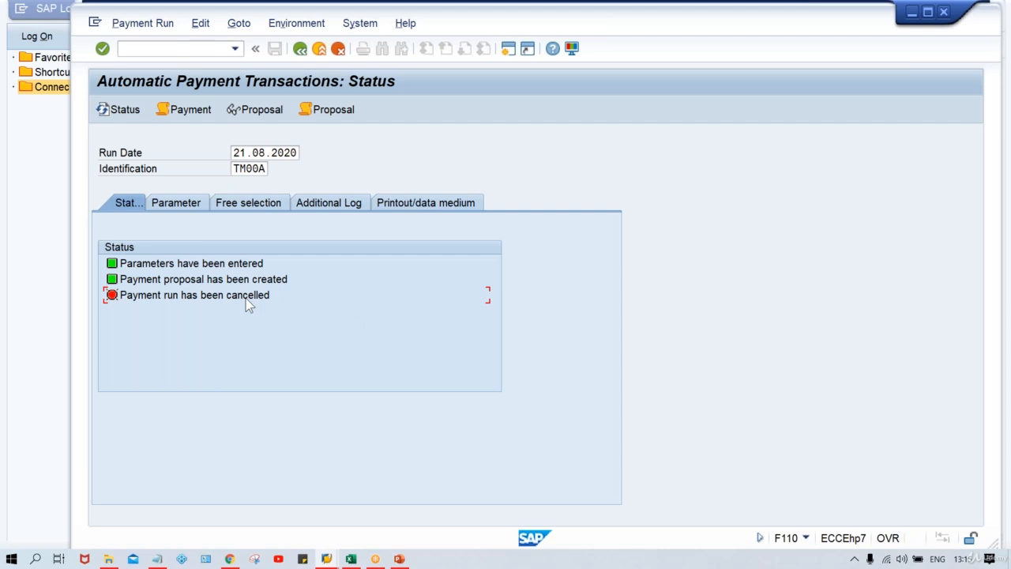
# Start transaction FBN1 in a new session and open the document number intervals of company code TM00 for editing
pyautogui.click(509, 49)
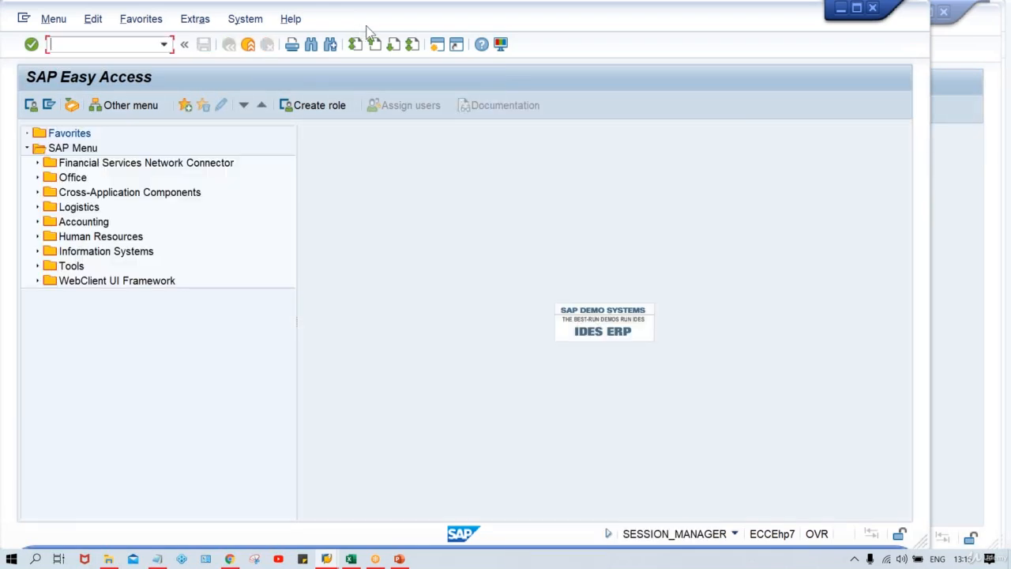
pyautogui.moveTo(365, 28); pyautogui.dragTo(443, 32)
pyautogui.write('F')
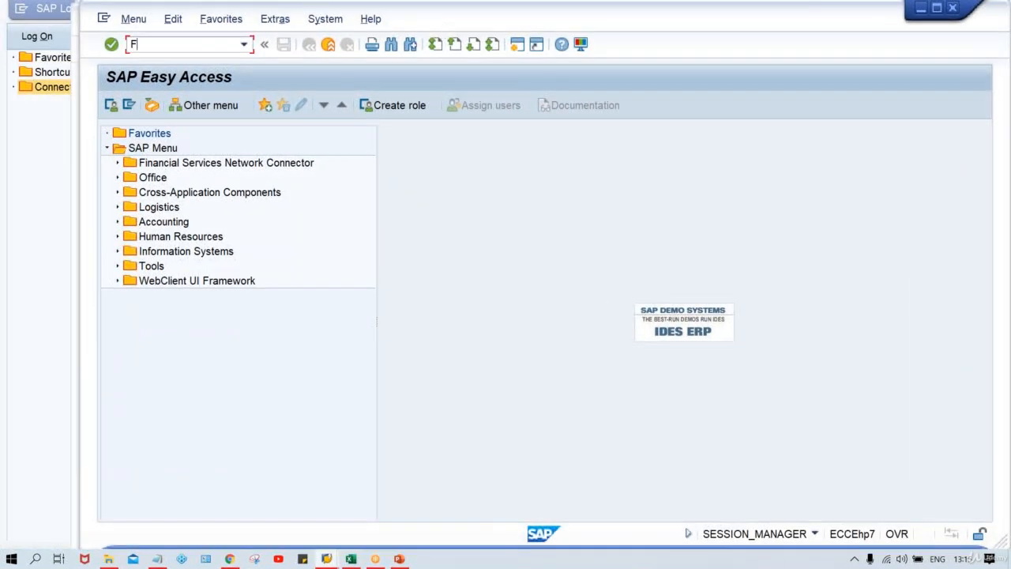
pyautogui.write('BN1')
pyautogui.press('Return')
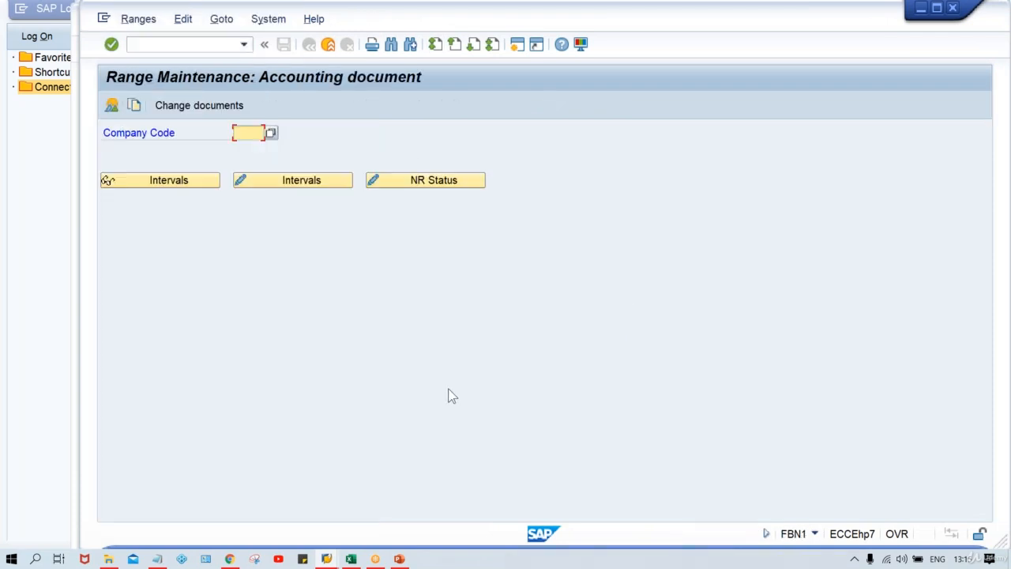
pyautogui.write('TM00')
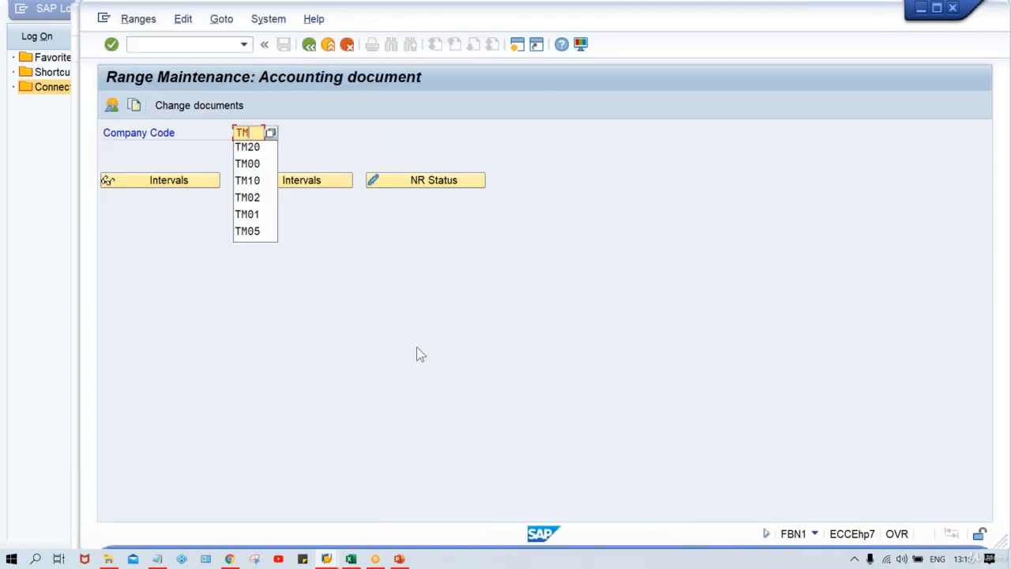
pyautogui.click(294, 188)
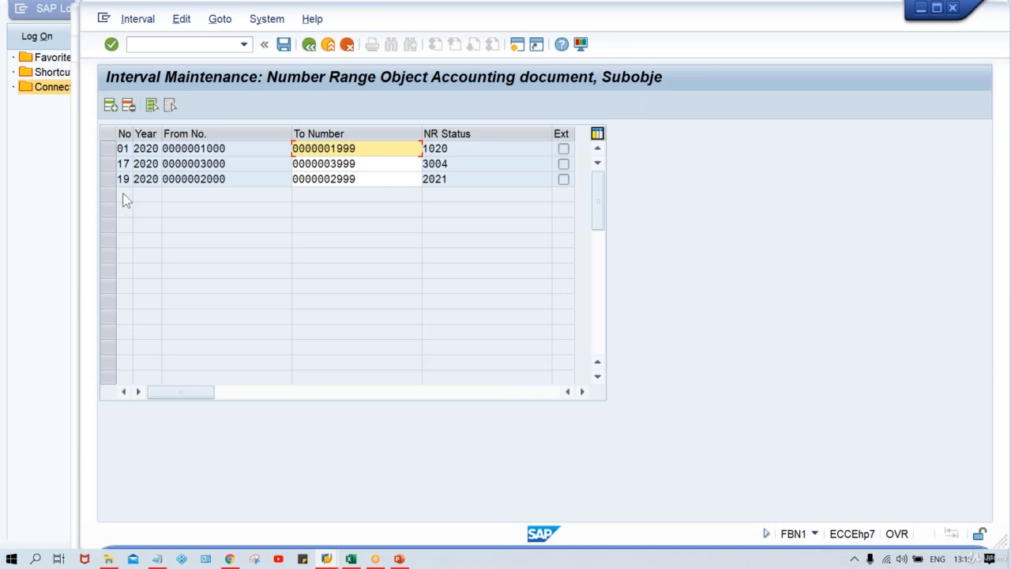
# Check number range interval 01 against the status of payment run TM00A, returning to the interval maintenance session
pyautogui.click(109, 150)
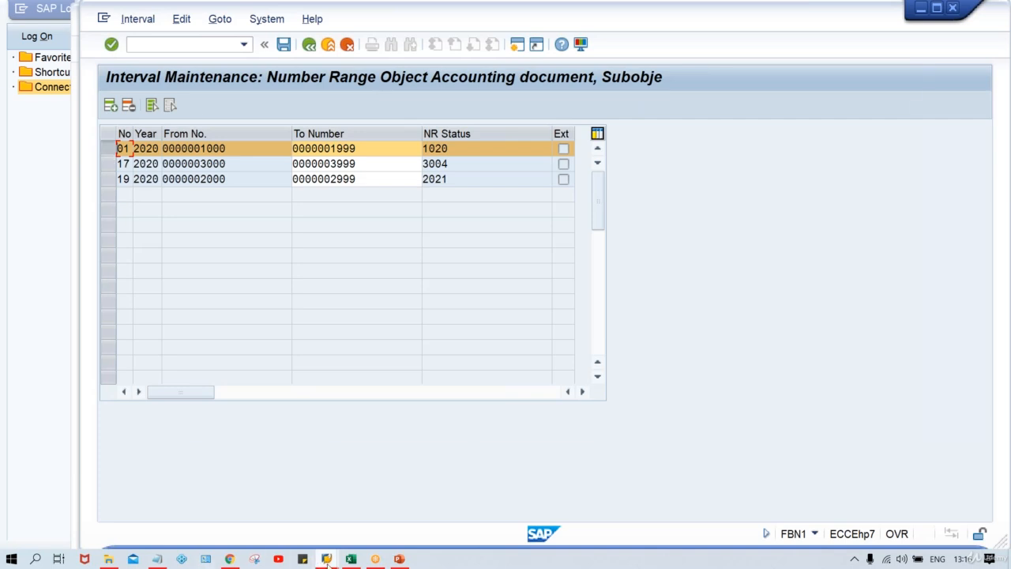
pyautogui.moveTo(326, 561)
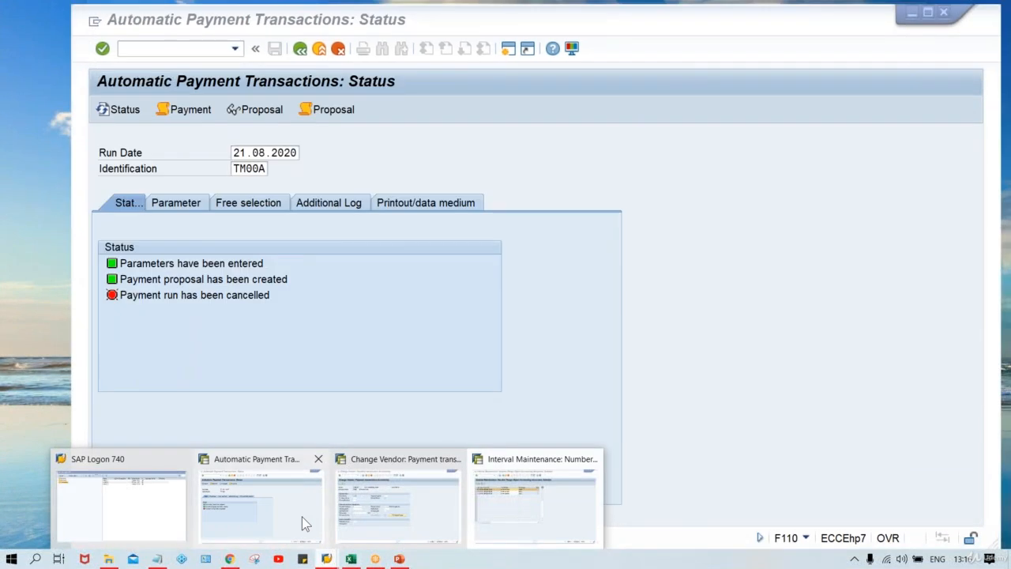
pyautogui.click(302, 517)
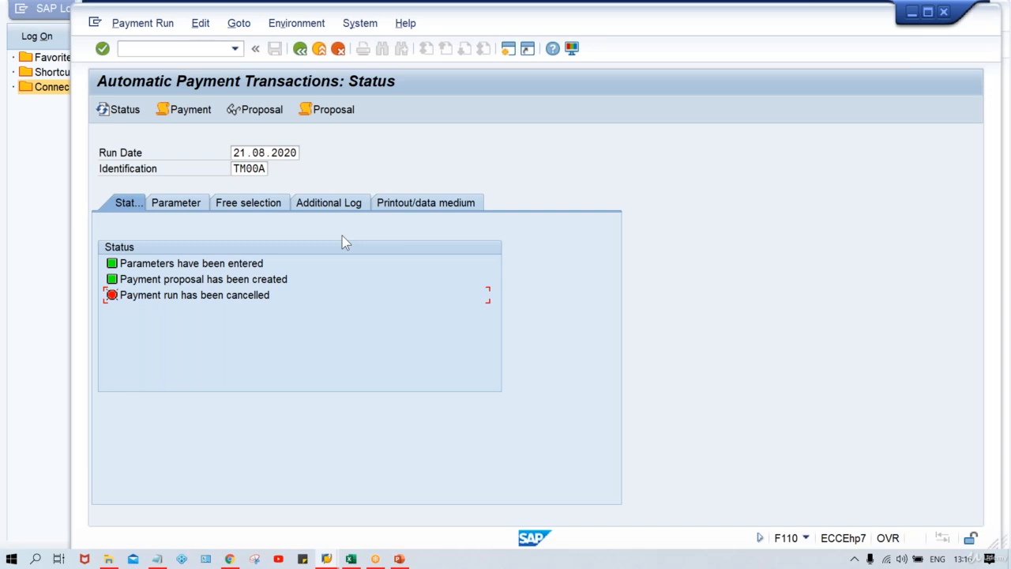
pyautogui.moveTo(333, 562)
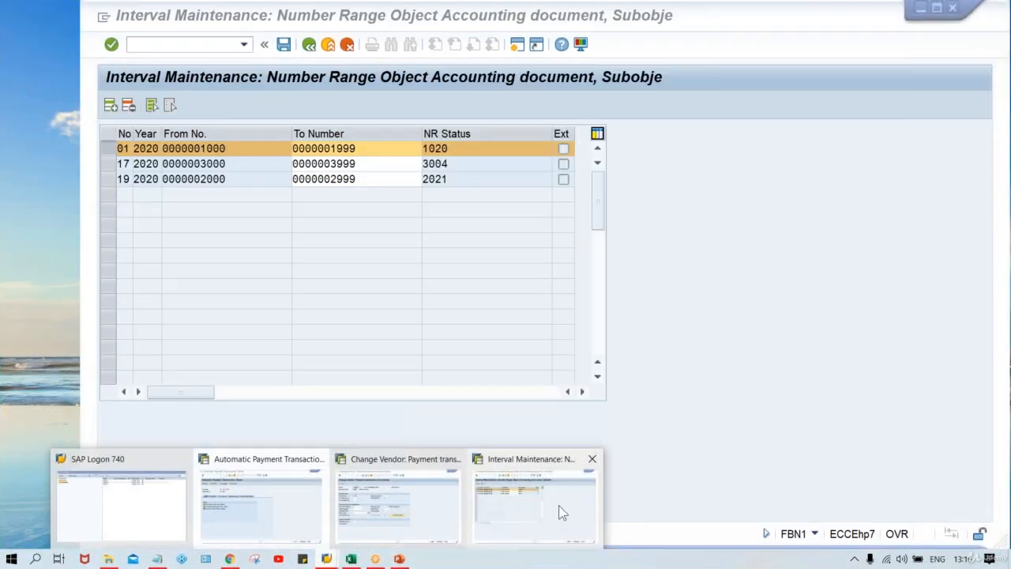
pyautogui.click(562, 507)
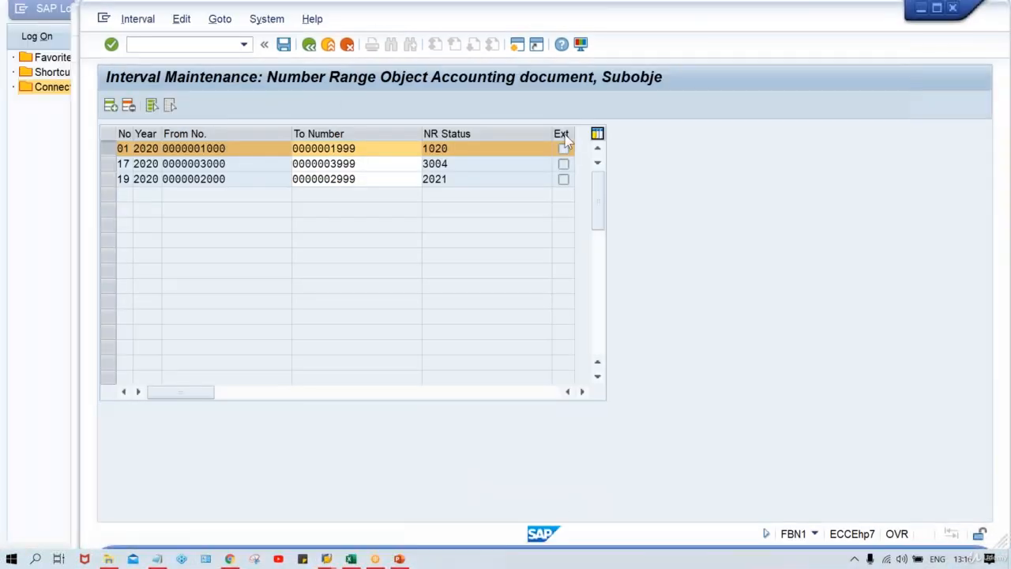
# Start transaction FBZP in a new session and check the payment document type of India's country payment method T (Bank Transfer)
pyautogui.click(519, 45)
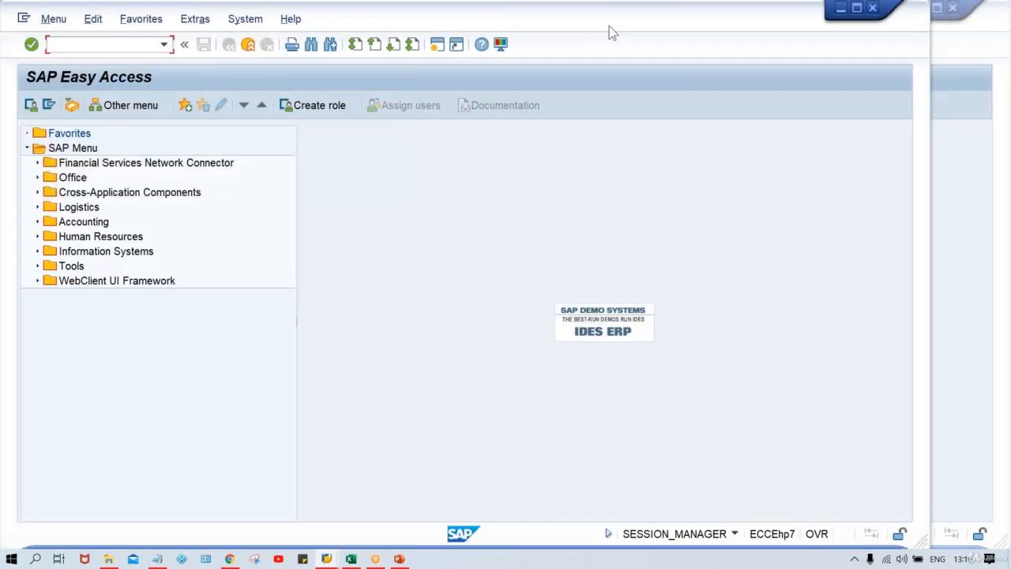
pyautogui.moveTo(609, 26); pyautogui.dragTo(686, 26)
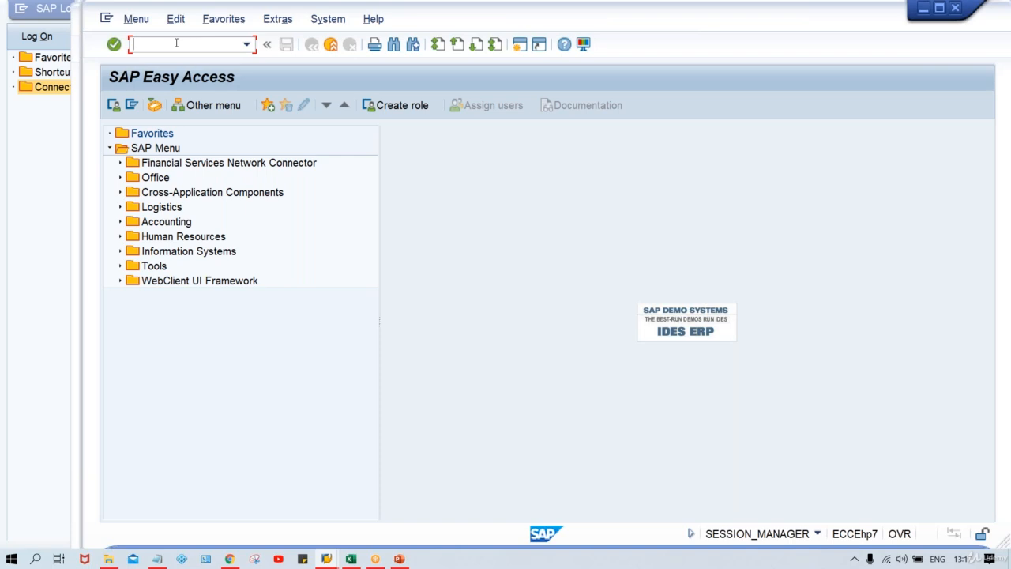
pyautogui.write('FBZP')
pyautogui.press('Return')
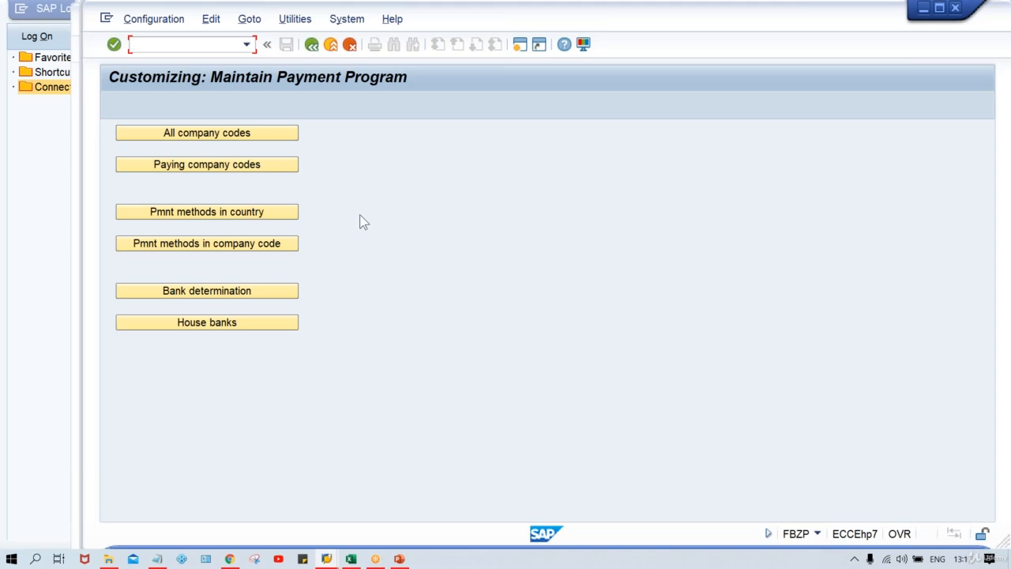
pyautogui.click(219, 224)
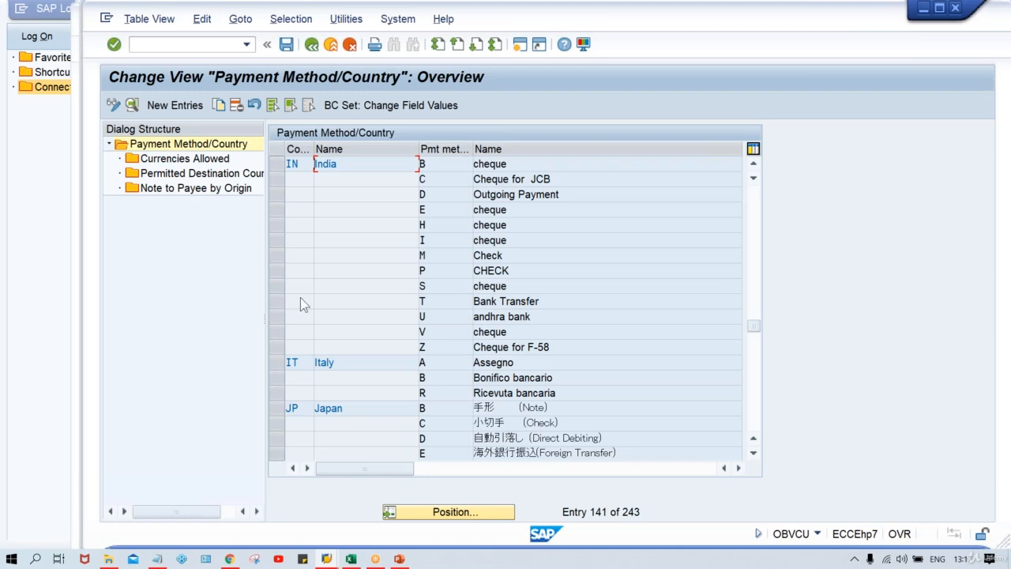
pyautogui.click(278, 301)
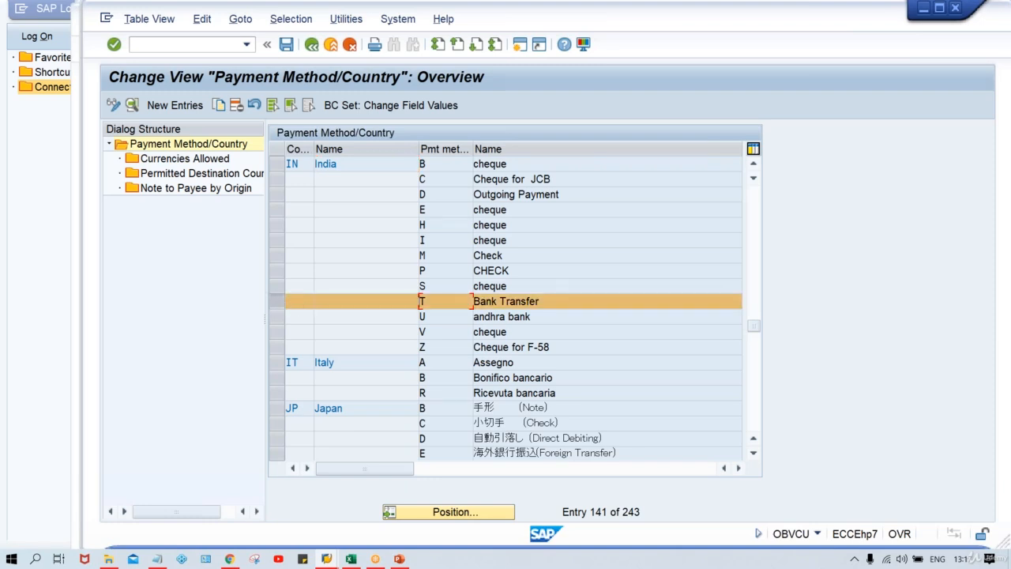
pyautogui.doubleClick(447, 301)
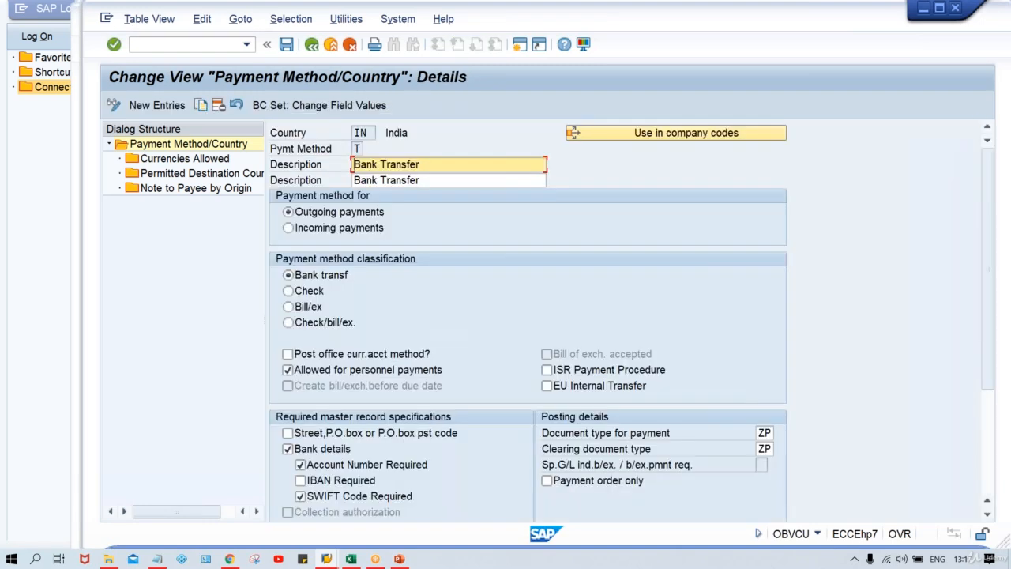
pyautogui.click(763, 433)
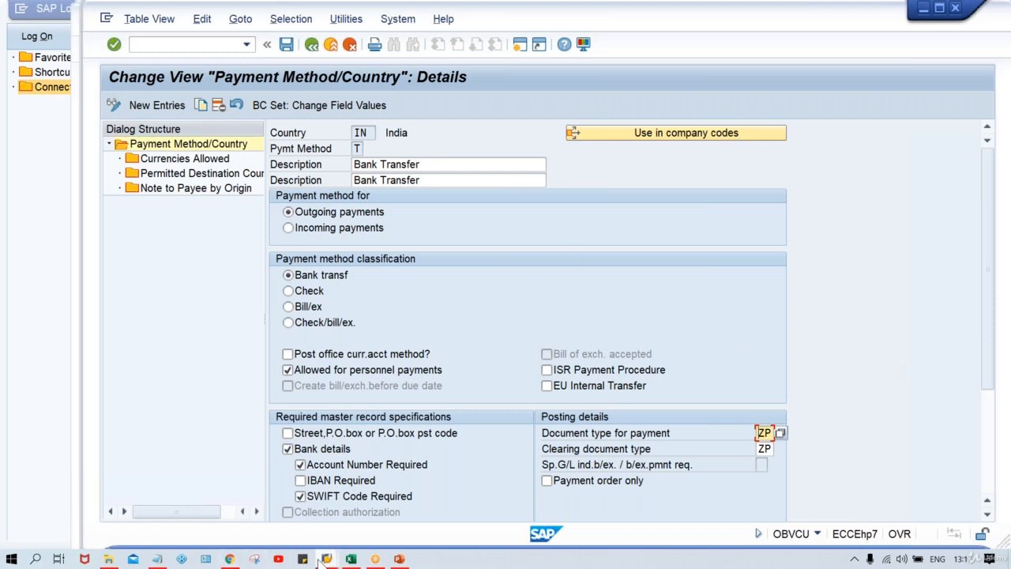
# Replace the number range interval session with transaction OBA7 and position the document types list at SA
pyautogui.moveTo(325, 559)
pyautogui.moveTo(482, 515)
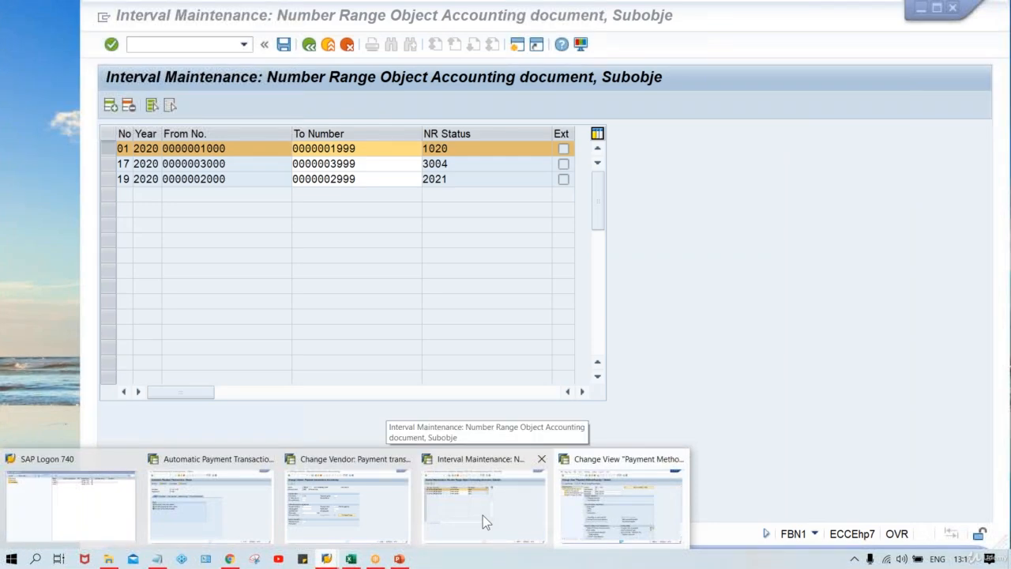
pyautogui.click(617, 508)
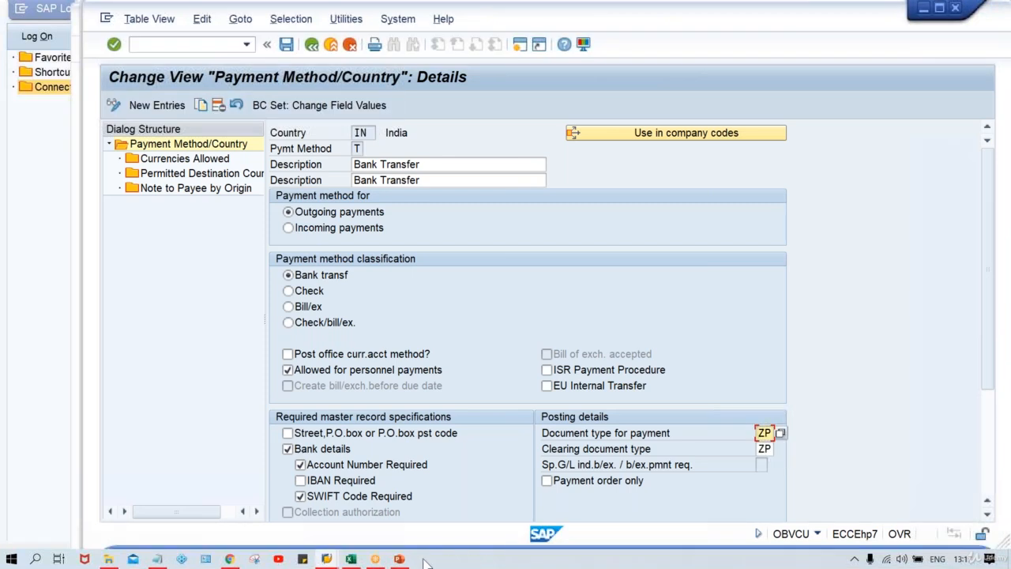
pyautogui.click(326, 560)
pyautogui.click(481, 519)
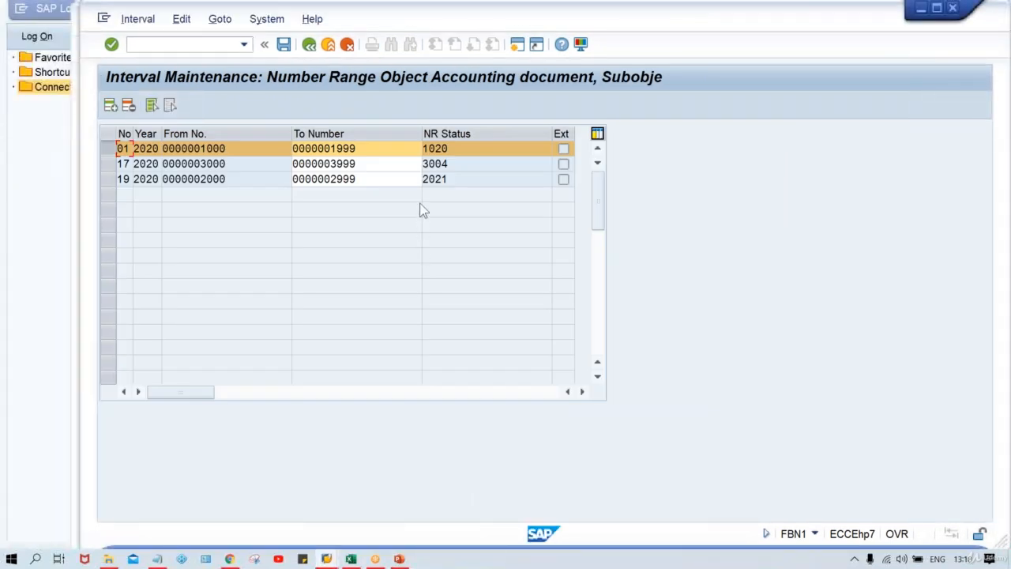
pyautogui.click(193, 45)
pyautogui.write('/NOBA7')
pyautogui.press('Return')
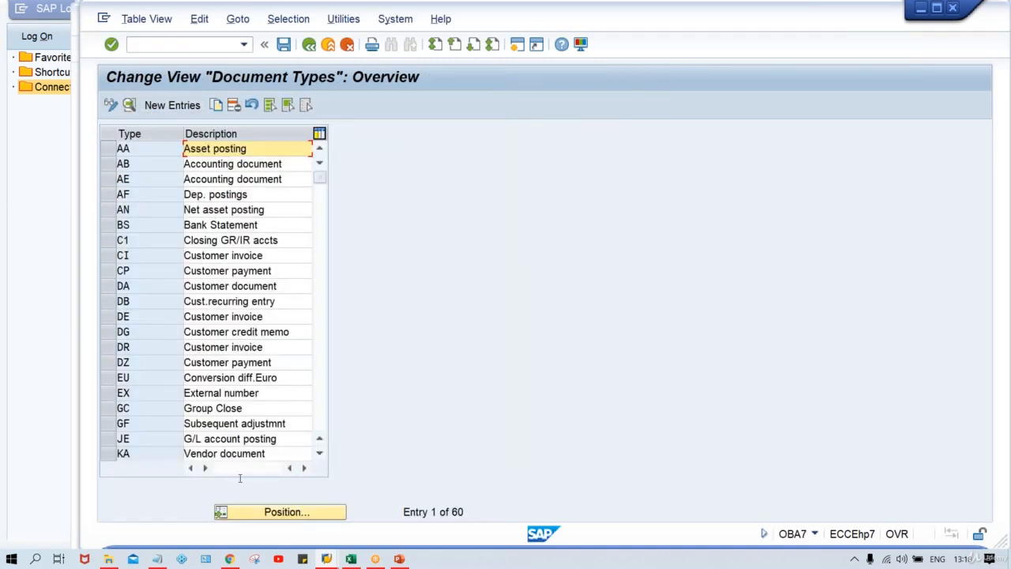
pyautogui.click(289, 514)
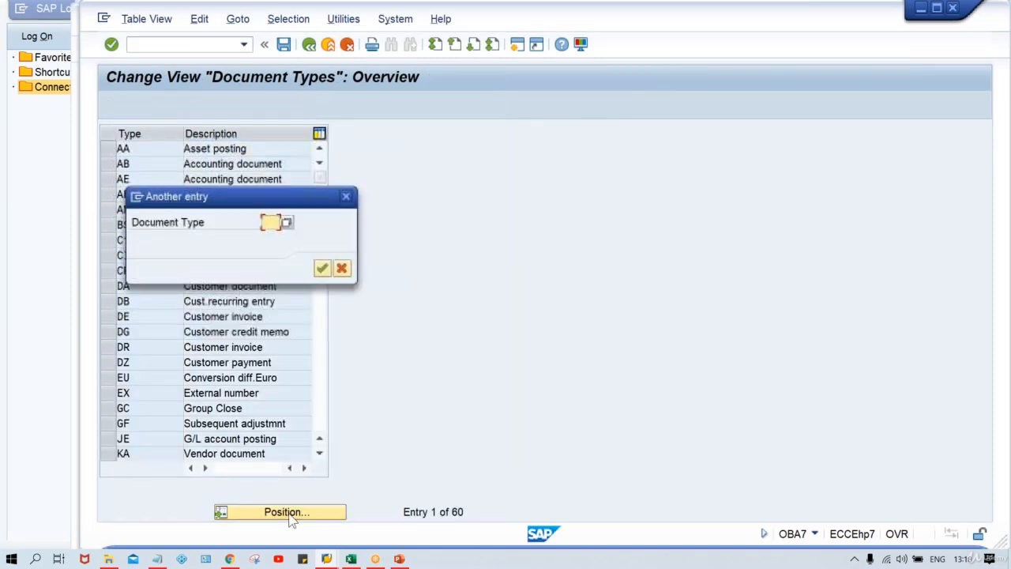
pyautogui.write('SA')
pyautogui.press('Return')
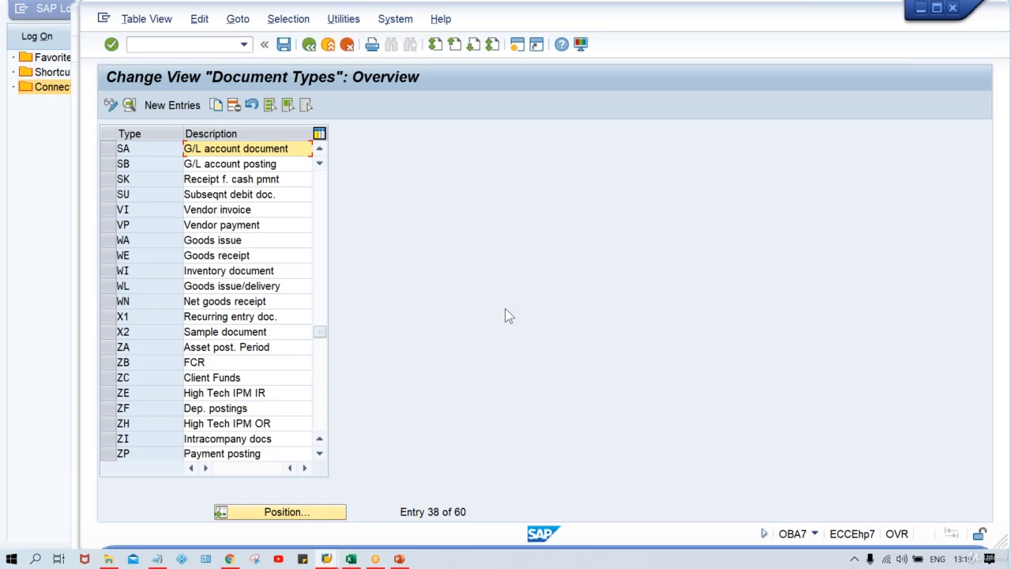
# Set the number range of document type ZP to 01 and save it, confirming the customizing request
pyautogui.doubleClick(146, 453)
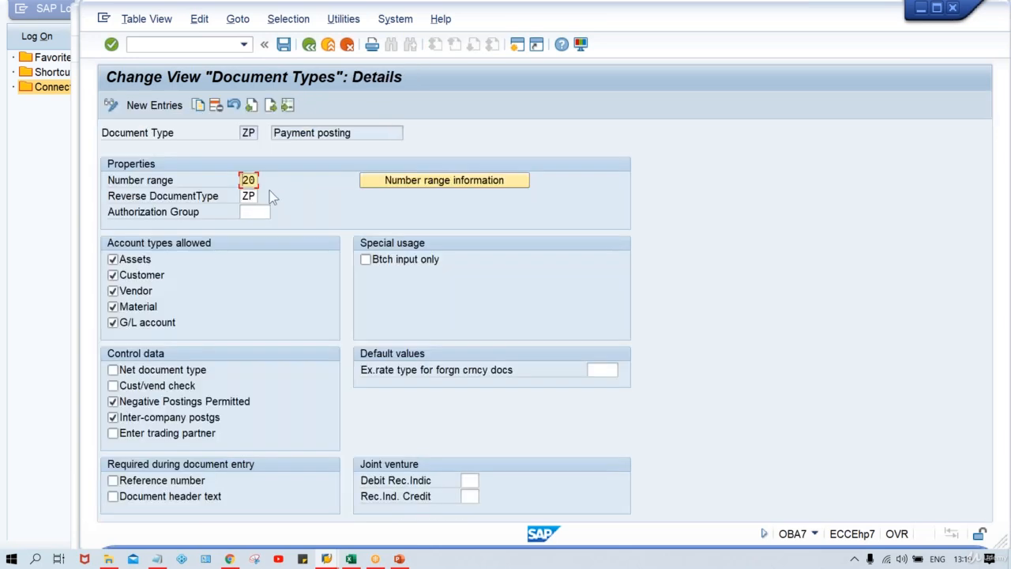
pyautogui.write('01')
pyautogui.hotkey('ctrl', 's')
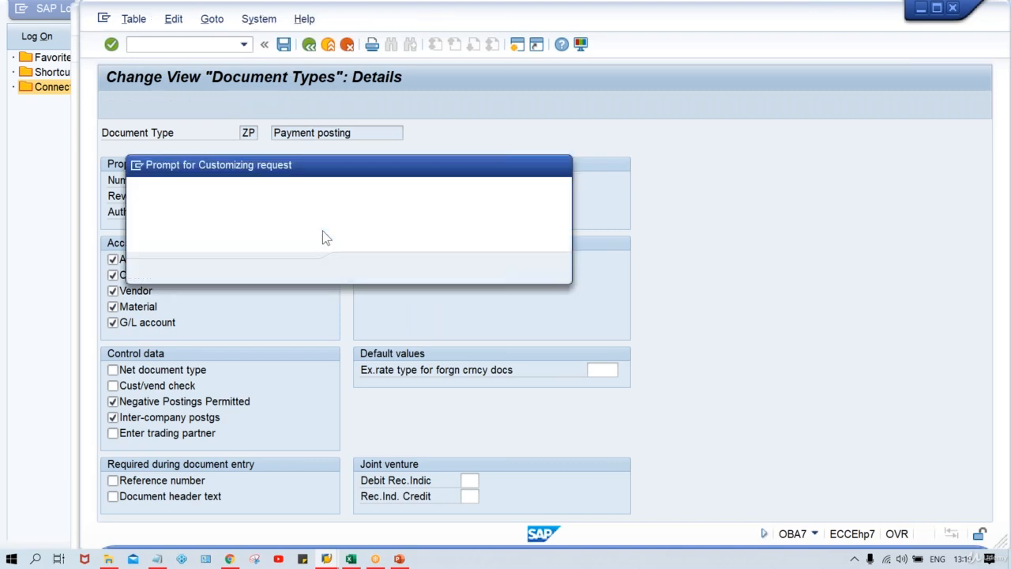
pyautogui.press('Return')
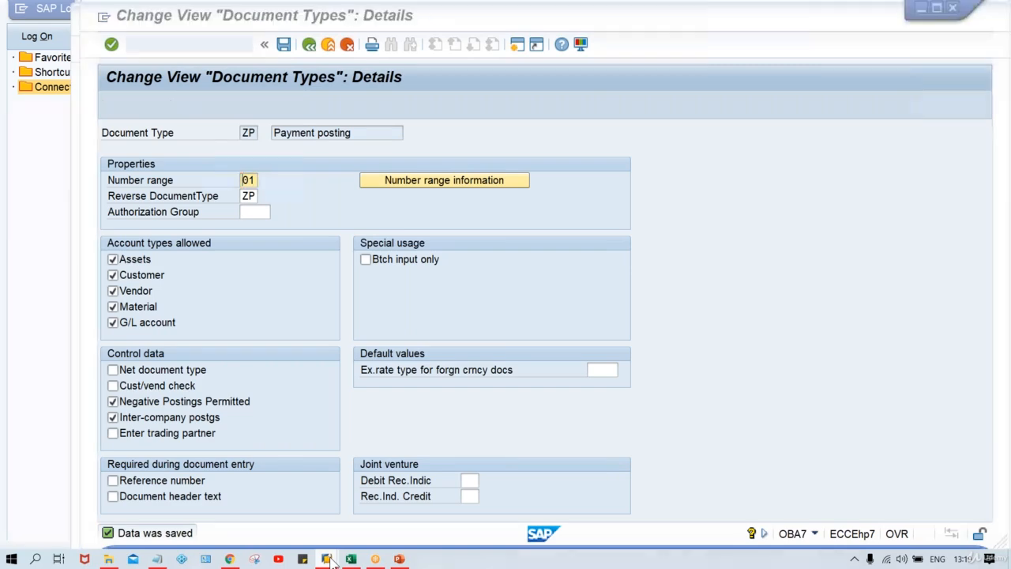
# Return to the F110 session and delete the payment output of the cancelled run TM00A, confirming the deletion
pyautogui.moveTo(326, 558)
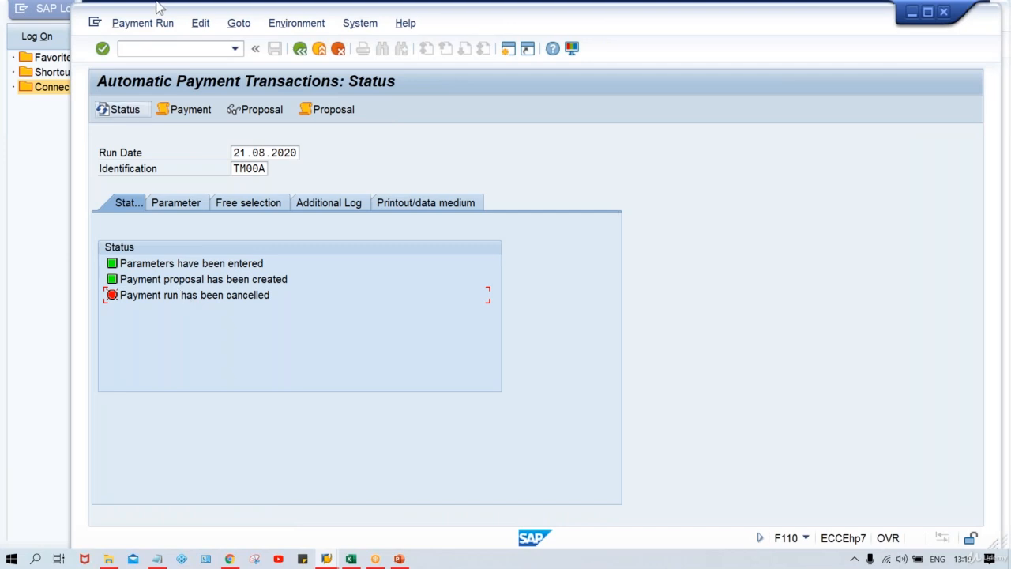
pyautogui.click(200, 23)
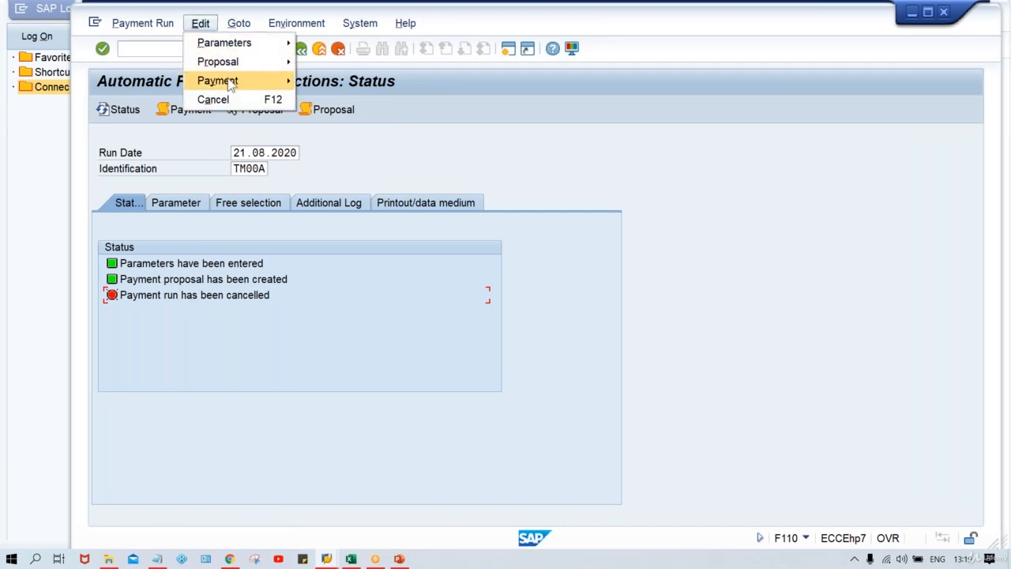
pyautogui.moveTo(225, 81)
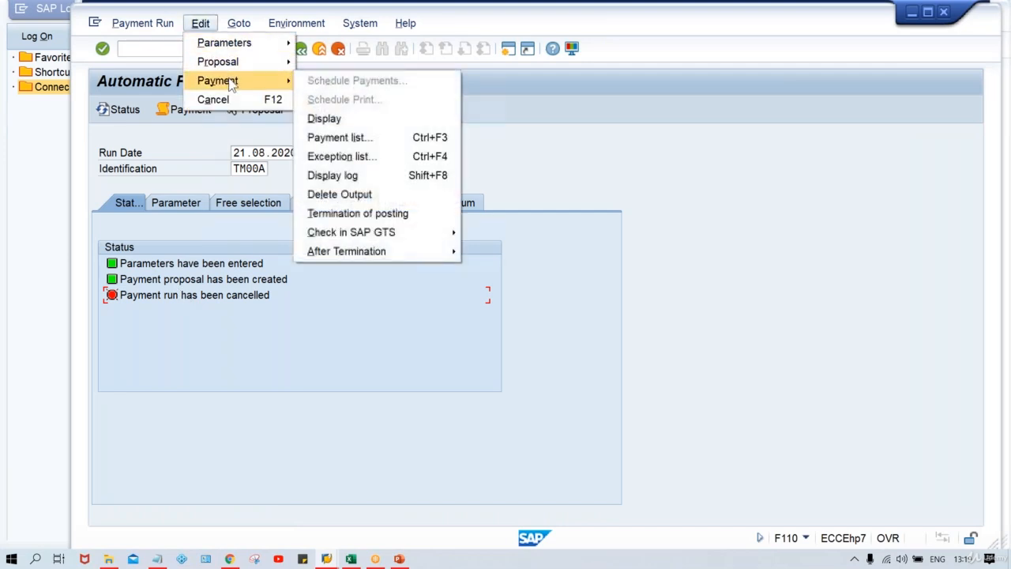
pyautogui.click(362, 196)
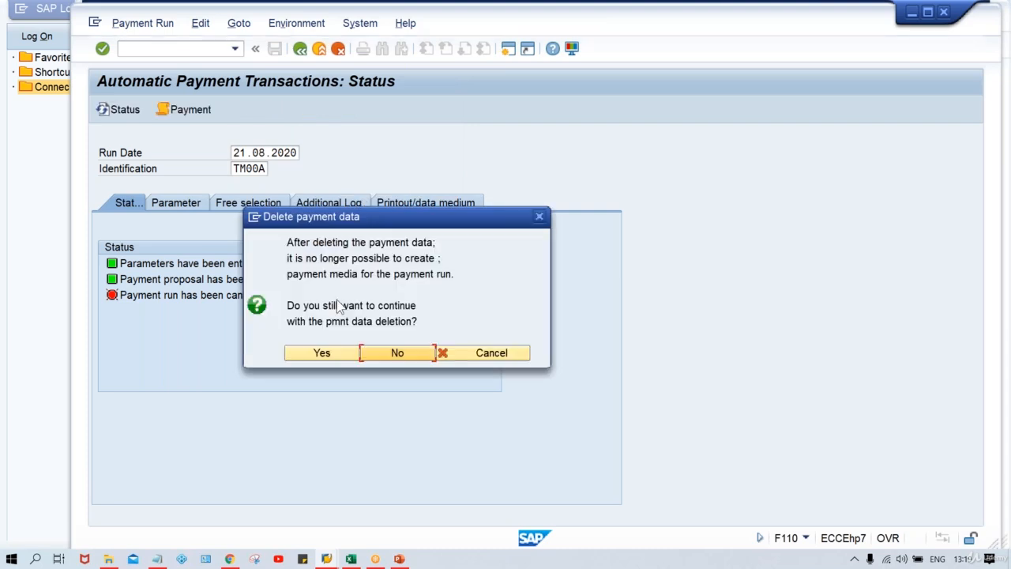
pyautogui.click(319, 353)
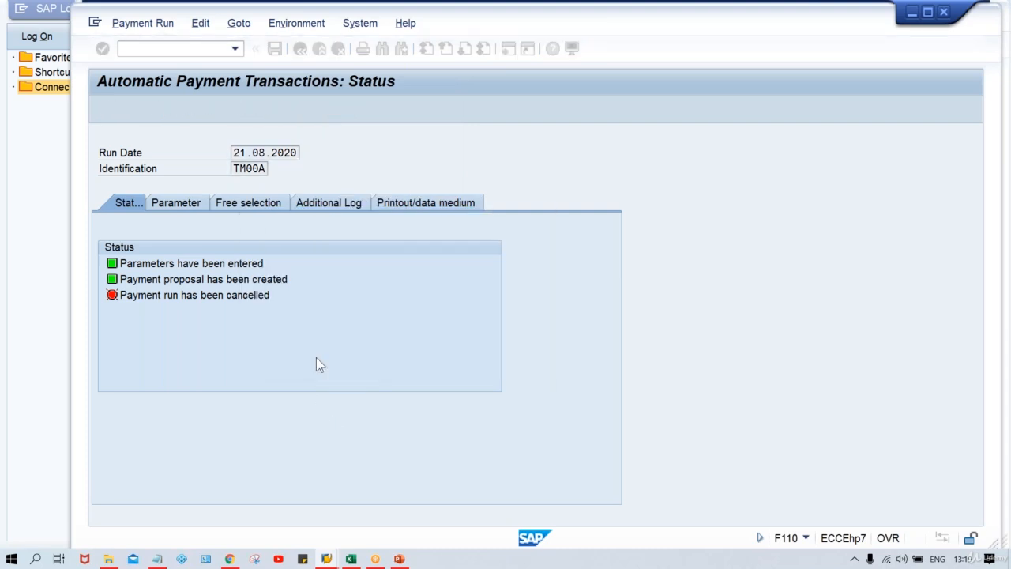
# Schedule payment run TM00A again with immediate start and refresh its status
pyautogui.click(197, 111)
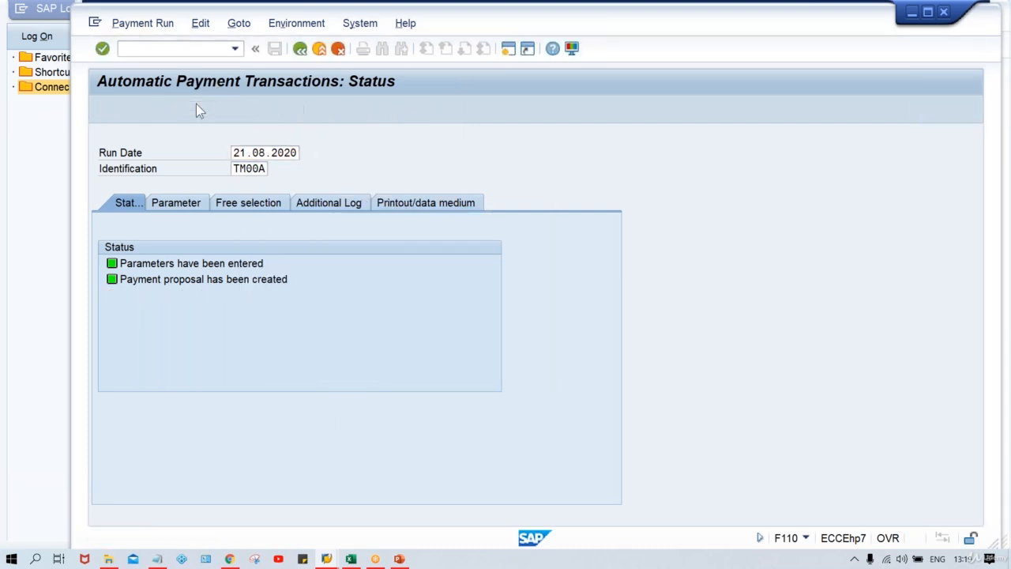
pyautogui.press('Return')
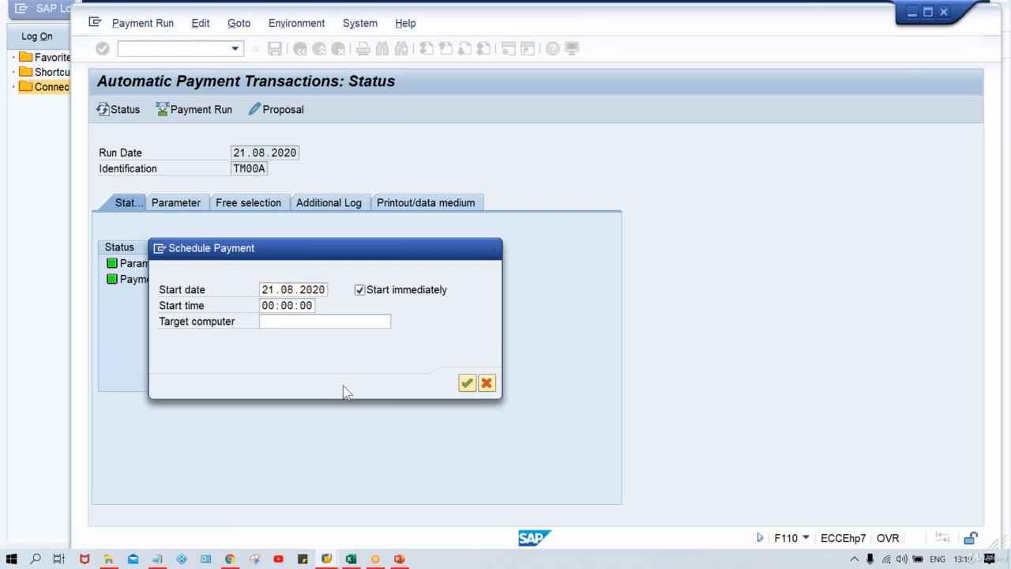
pyautogui.press('Return')
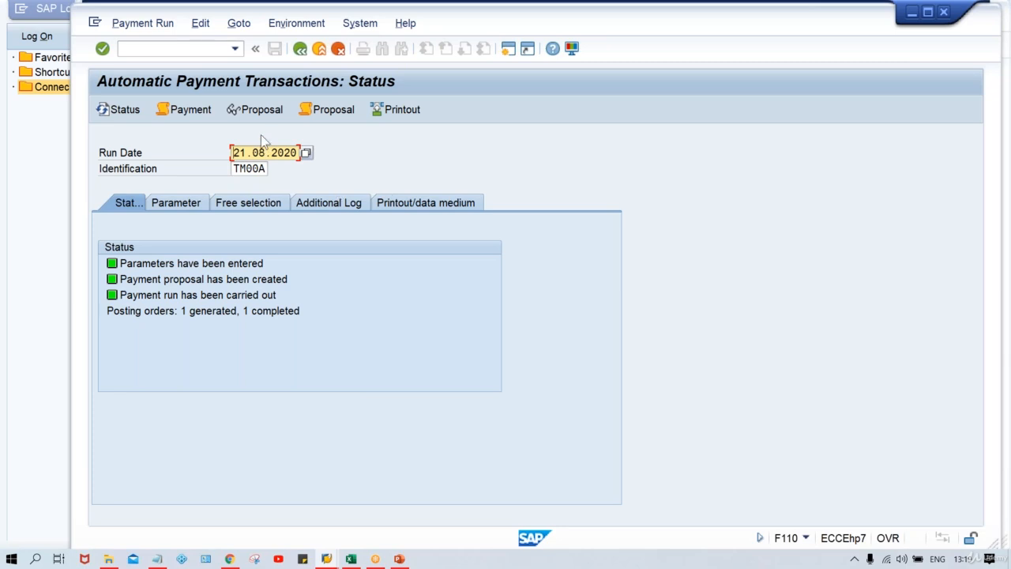
# Examine the payment run's job log for the posted document's vendor and bank line items, and return to the run status
pyautogui.click(195, 113)
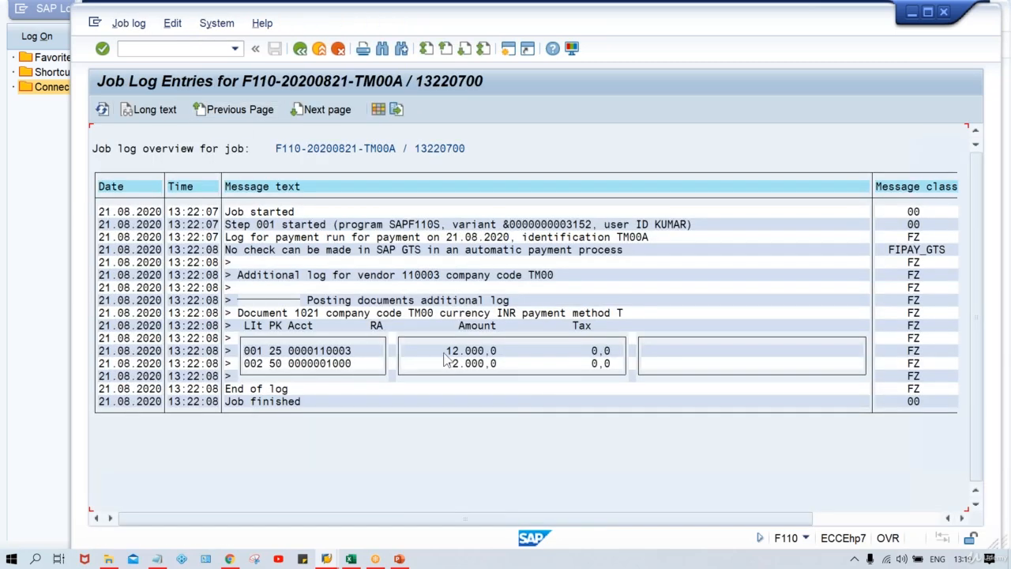
pyautogui.click(445, 353)
pyautogui.click(454, 365)
pyautogui.click(444, 352)
pyautogui.click(305, 56)
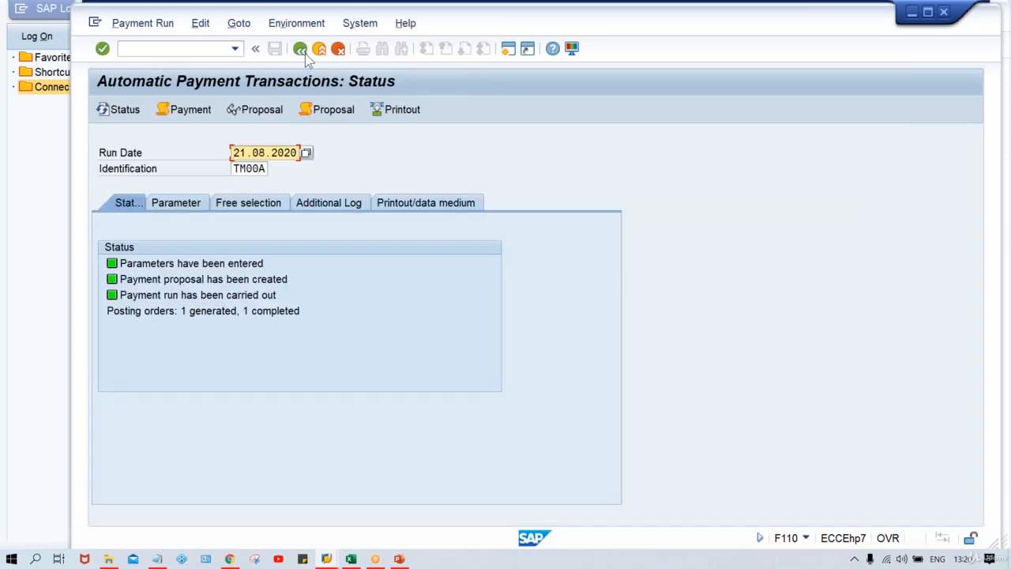
# Display the payment proposal and review each paid open item in the payment for vendor 110003
pyautogui.click(252, 115)
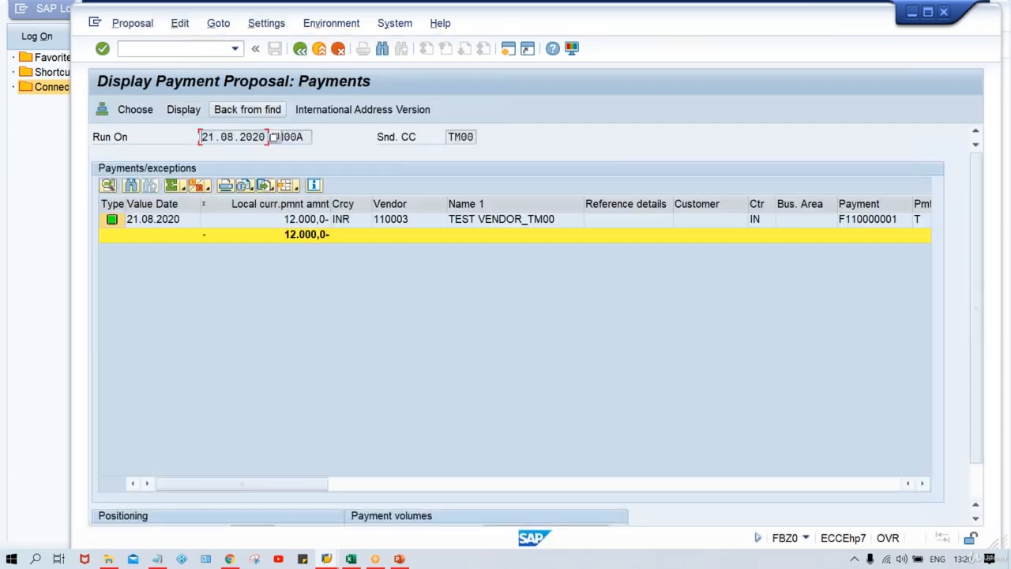
pyautogui.doubleClick(297, 220)
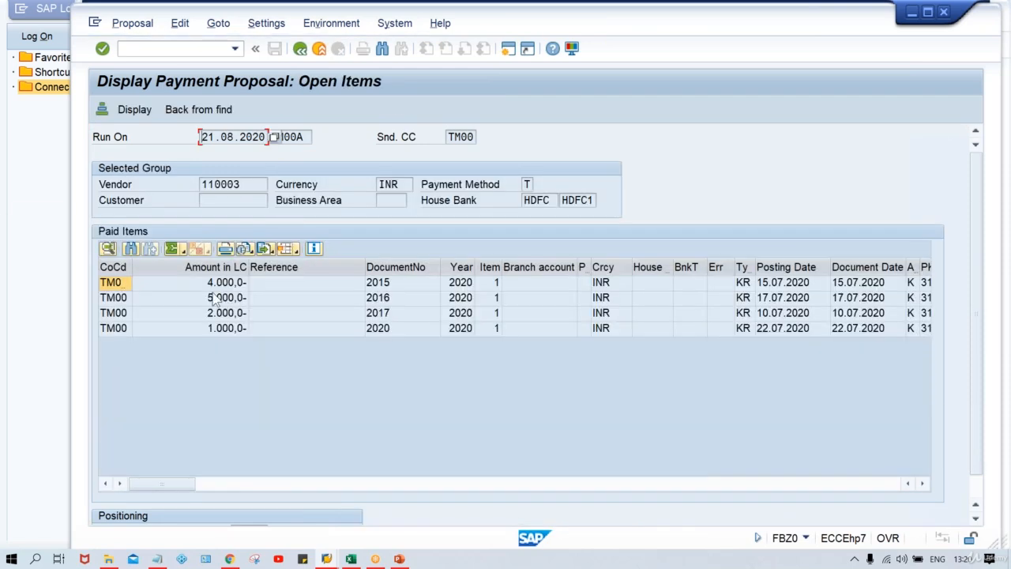
pyautogui.click(213, 286)
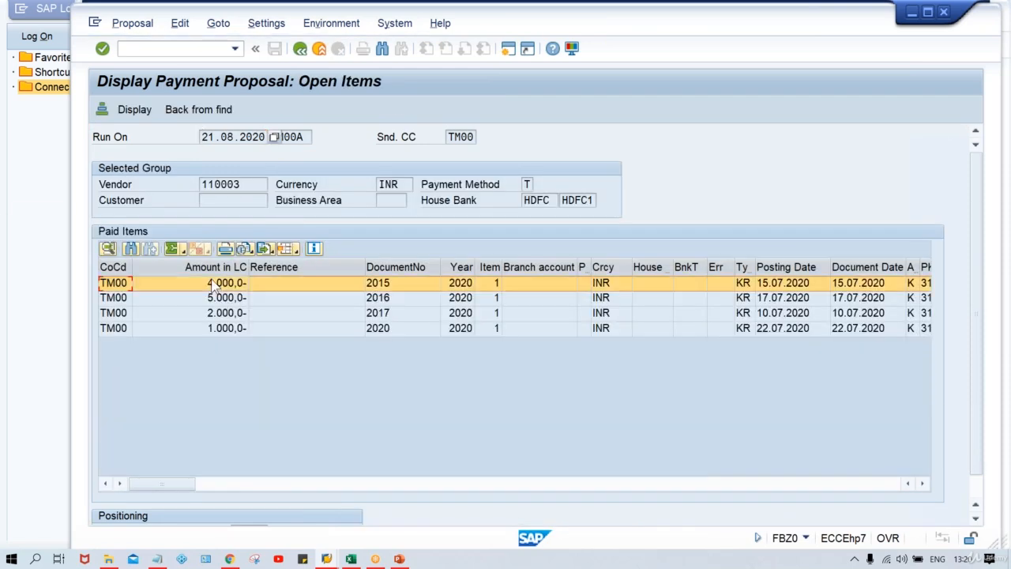
pyautogui.click(208, 298)
pyautogui.click(207, 313)
pyautogui.click(206, 328)
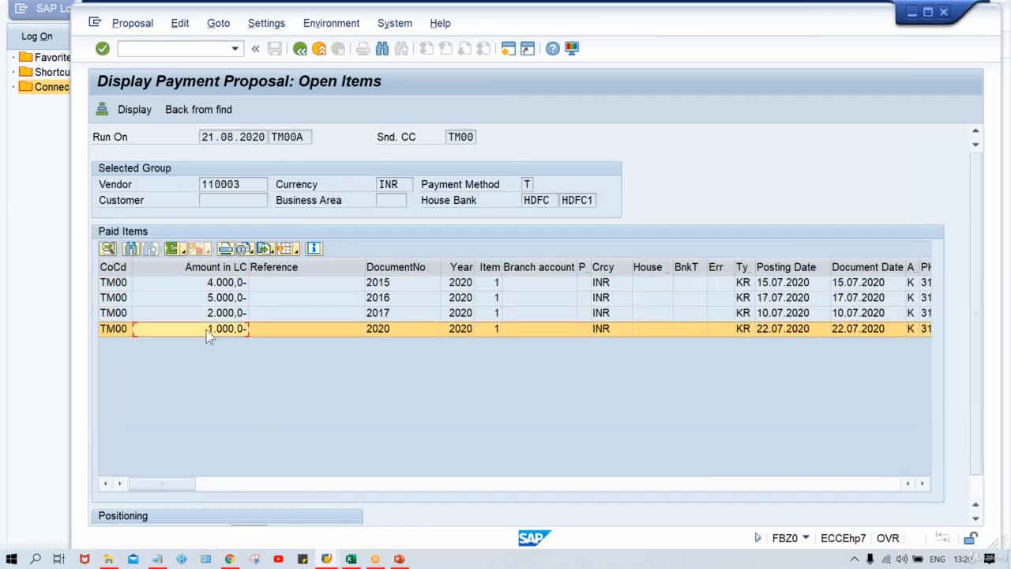
# Review the document numbers of the four paid items in the payment proposal
pyautogui.click(400, 281)
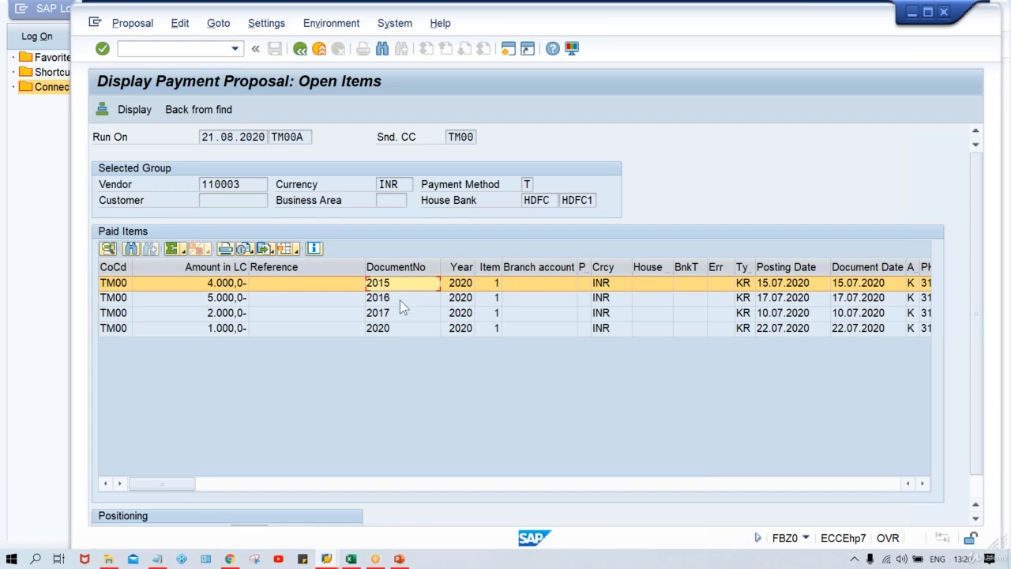
pyautogui.click(399, 299)
pyautogui.click(400, 314)
pyautogui.click(401, 330)
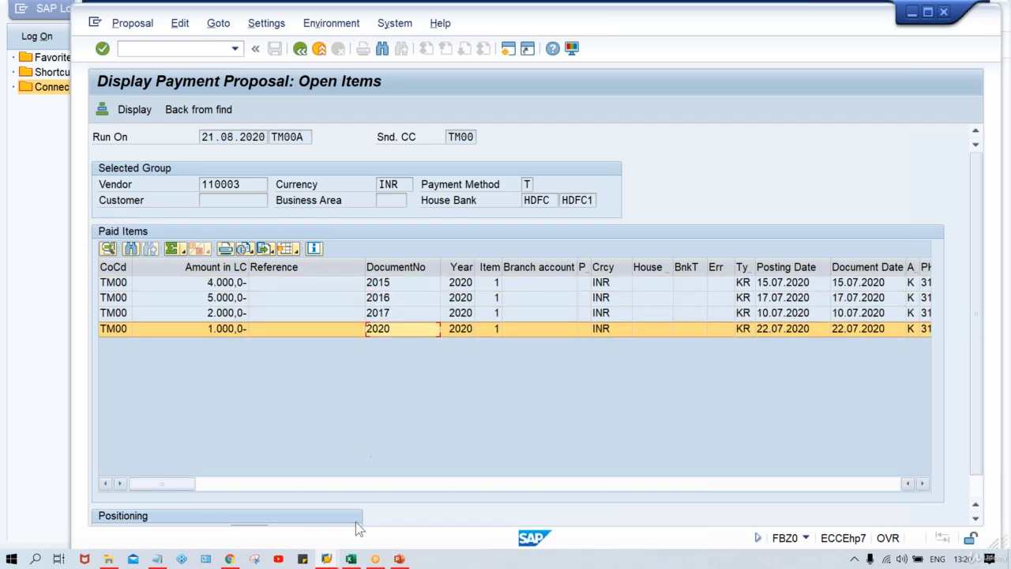
# Open a new session from the document types window and run FBL1N for the vendor's open items in company code TM00
pyautogui.click(326, 559)
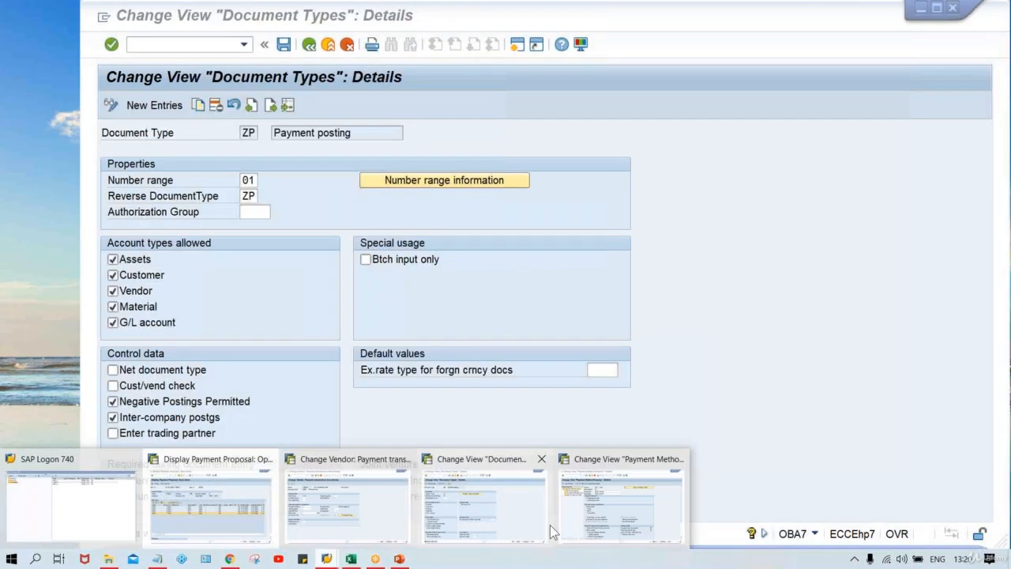
pyautogui.click(482, 501)
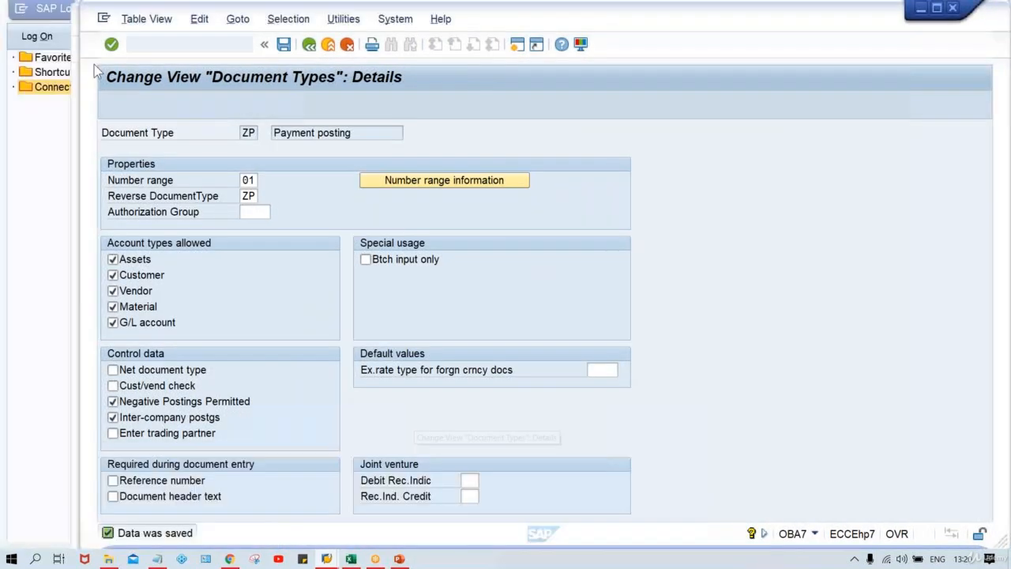
pyautogui.click(517, 44)
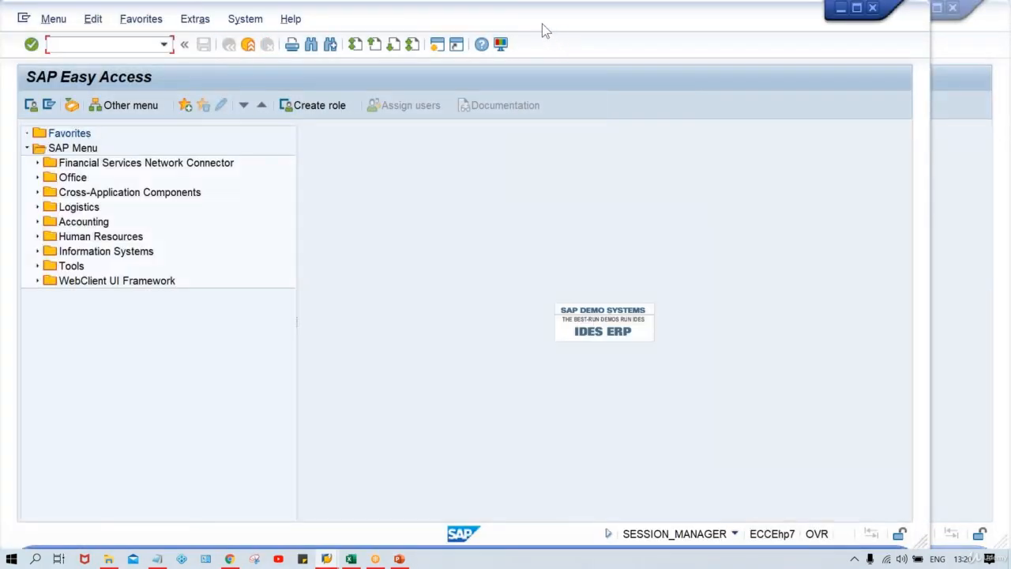
pyautogui.moveTo(555, 24); pyautogui.dragTo(629, 30)
pyautogui.click(171, 55)
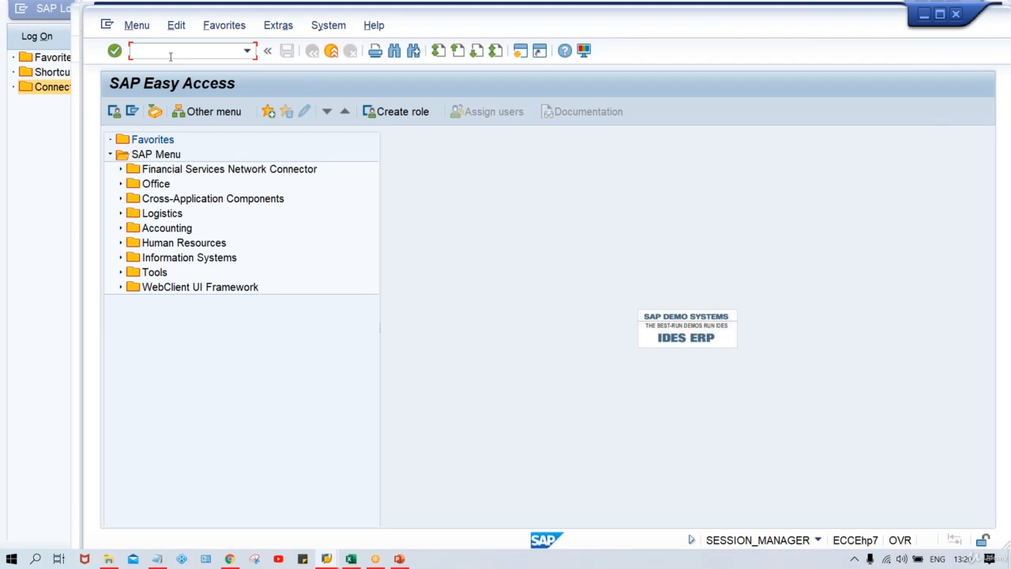
pyautogui.write('FBL1N')
pyautogui.press('Return')
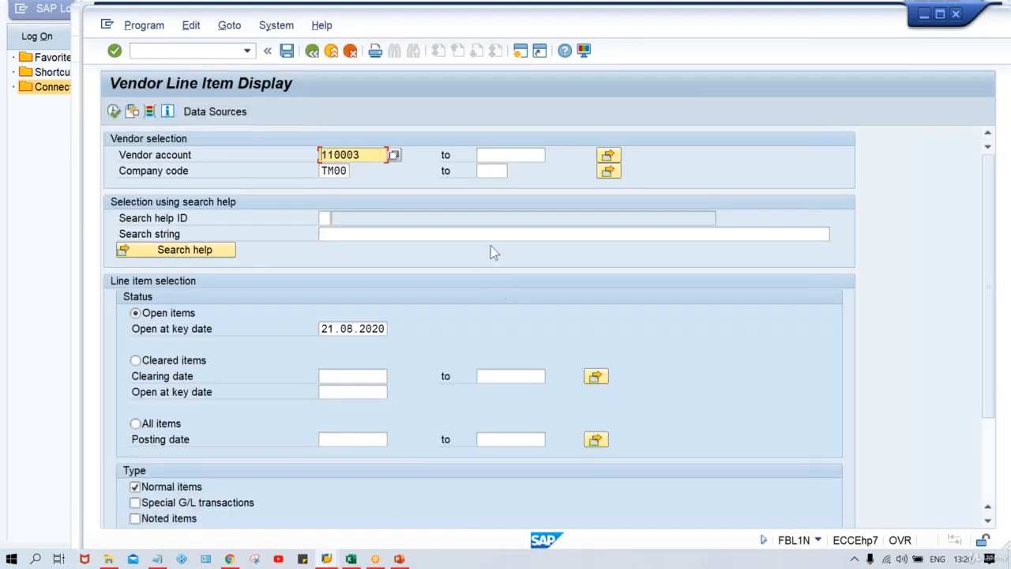
pyautogui.click(486, 234)
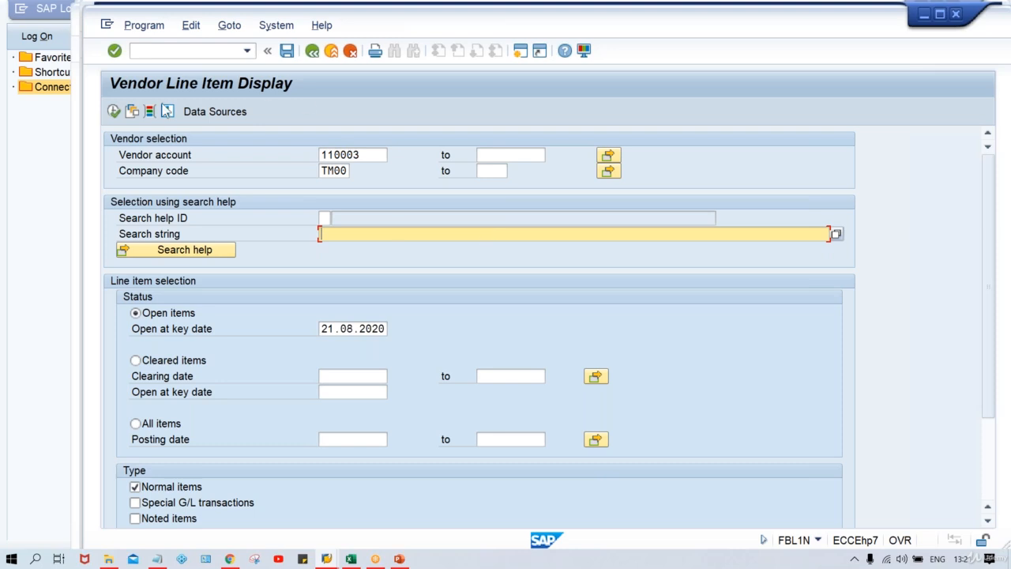
pyautogui.click(114, 112)
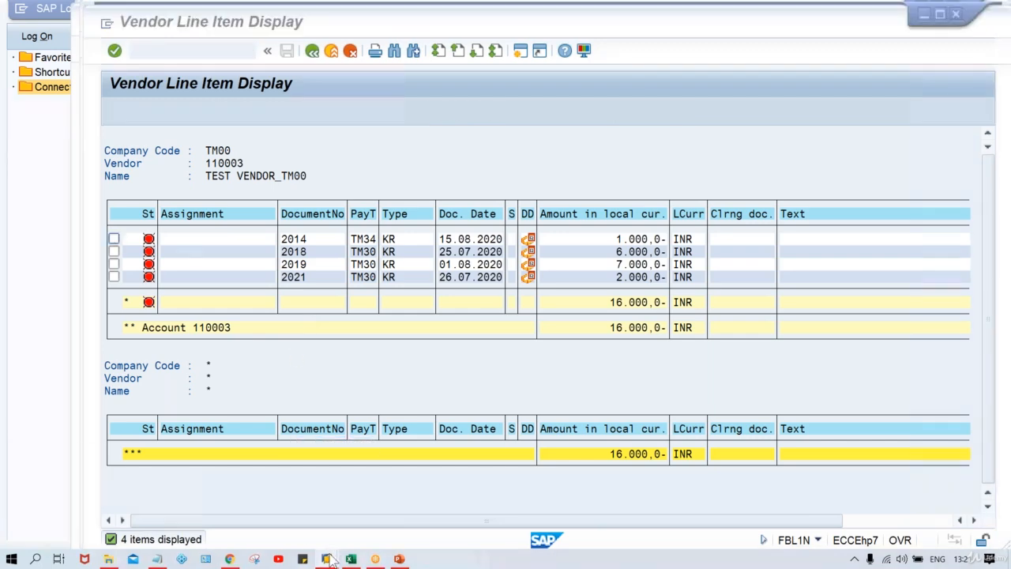
# Compare the vendor's remaining open items with the paid items in the payment proposal session, and return to the line item list
pyautogui.moveTo(331, 559)
pyautogui.click(367, 519)
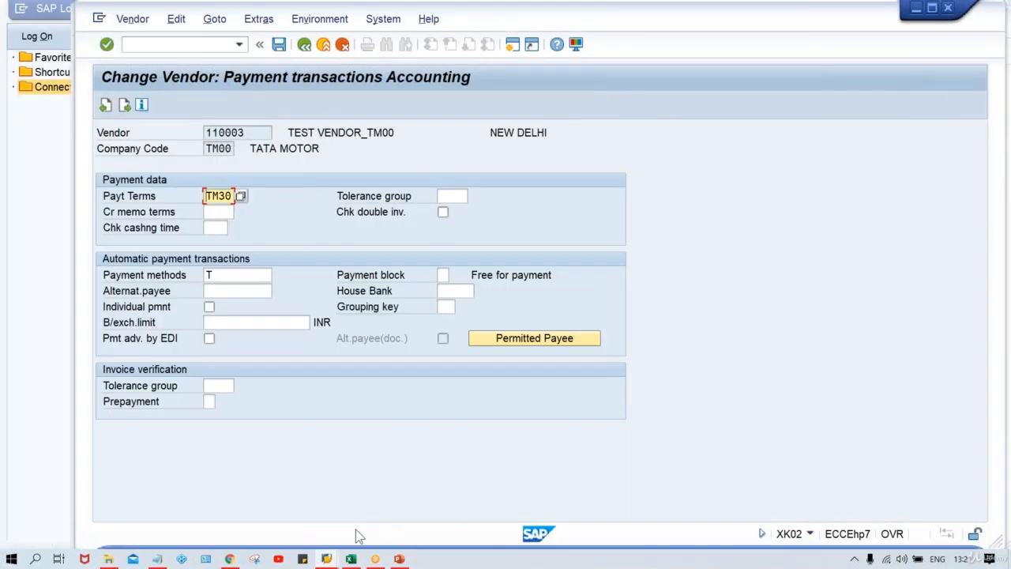
pyautogui.moveTo(331, 558)
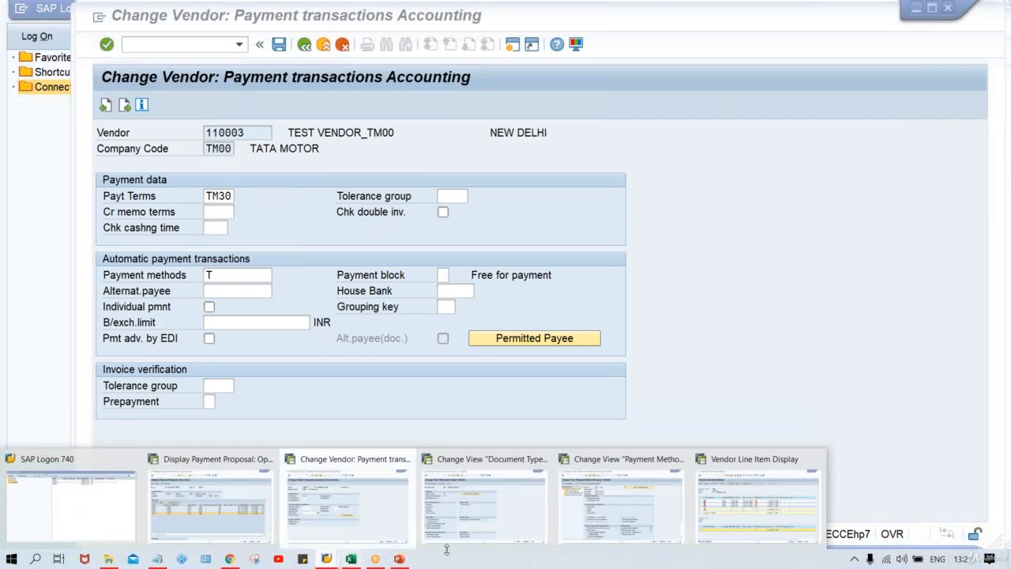
pyautogui.moveTo(257, 541)
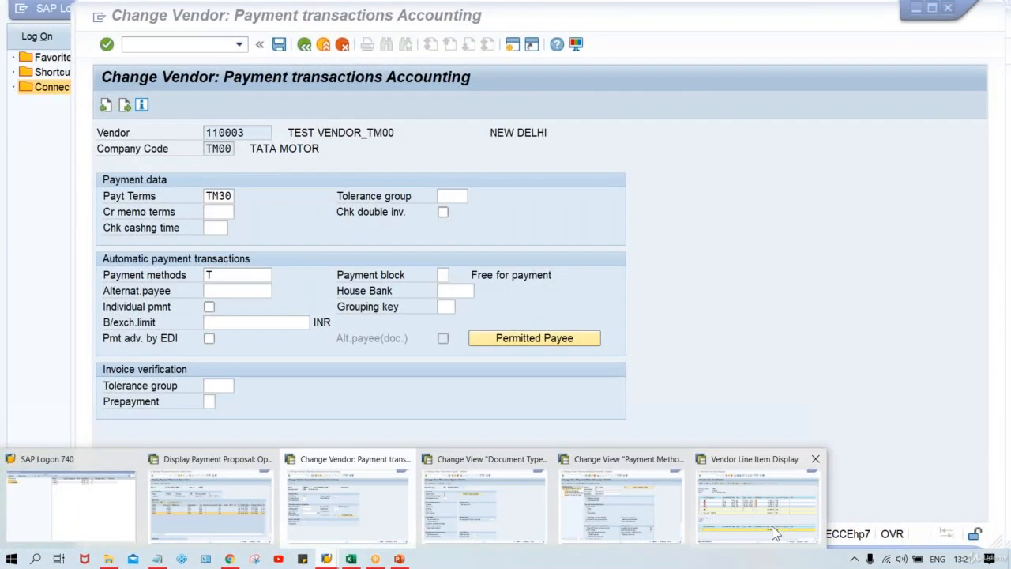
pyautogui.click(771, 525)
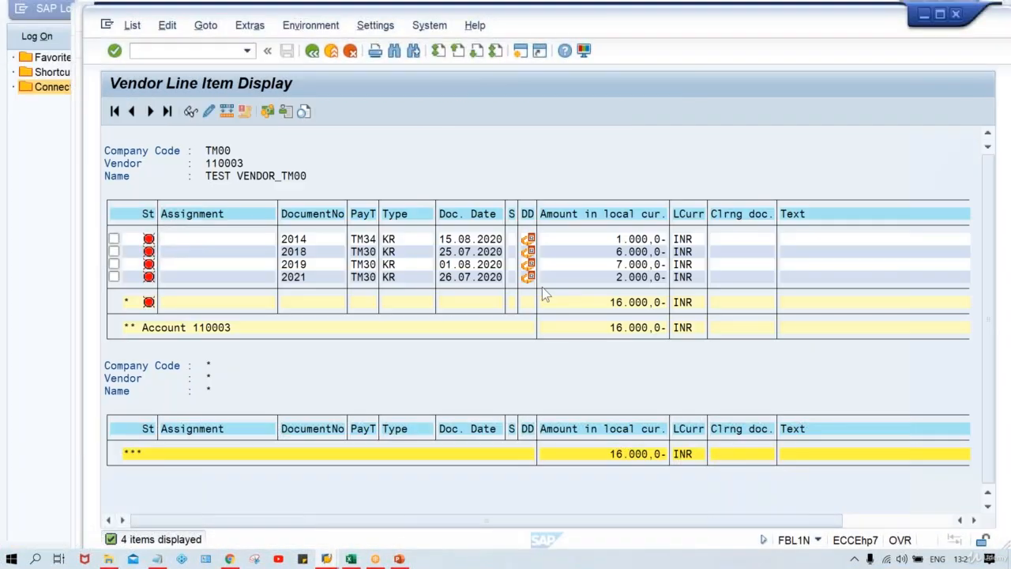
pyautogui.click(326, 558)
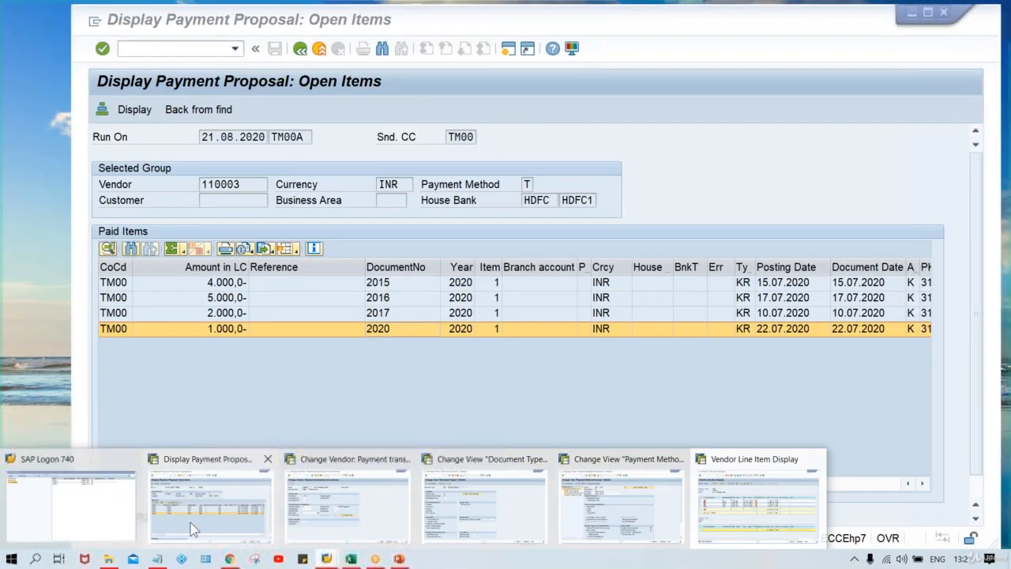
pyautogui.click(194, 530)
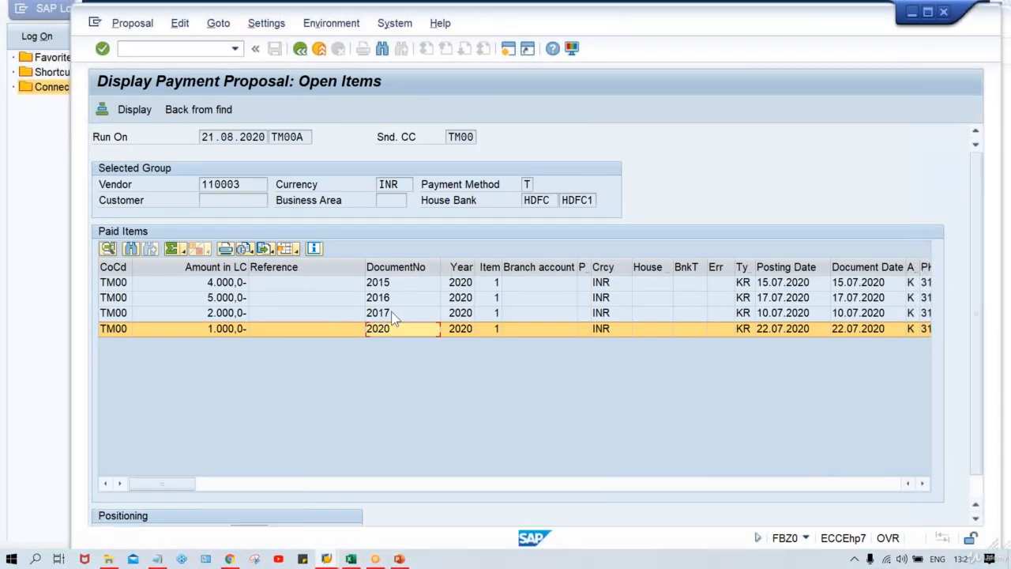
pyautogui.click(326, 559)
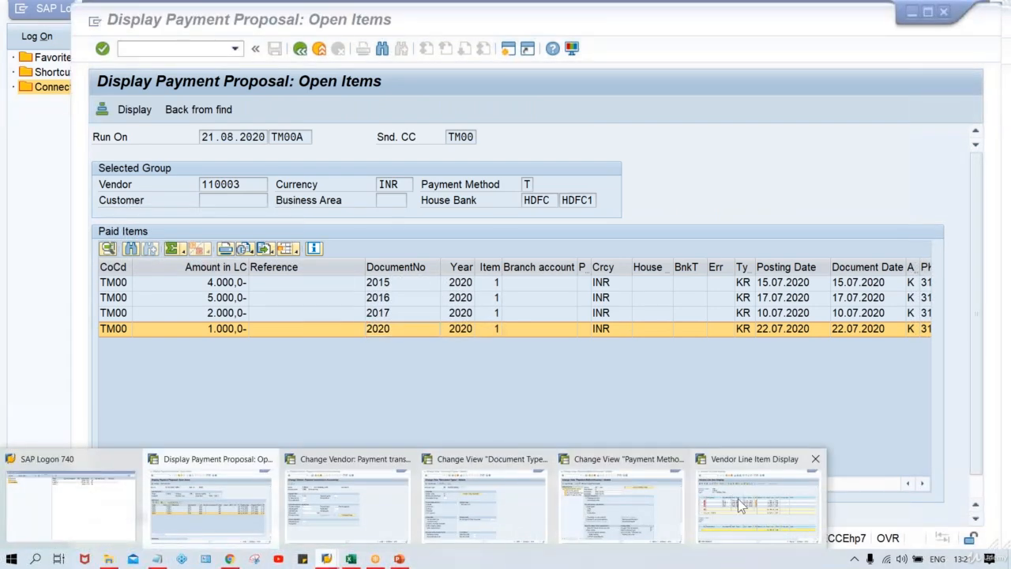
pyautogui.click(738, 499)
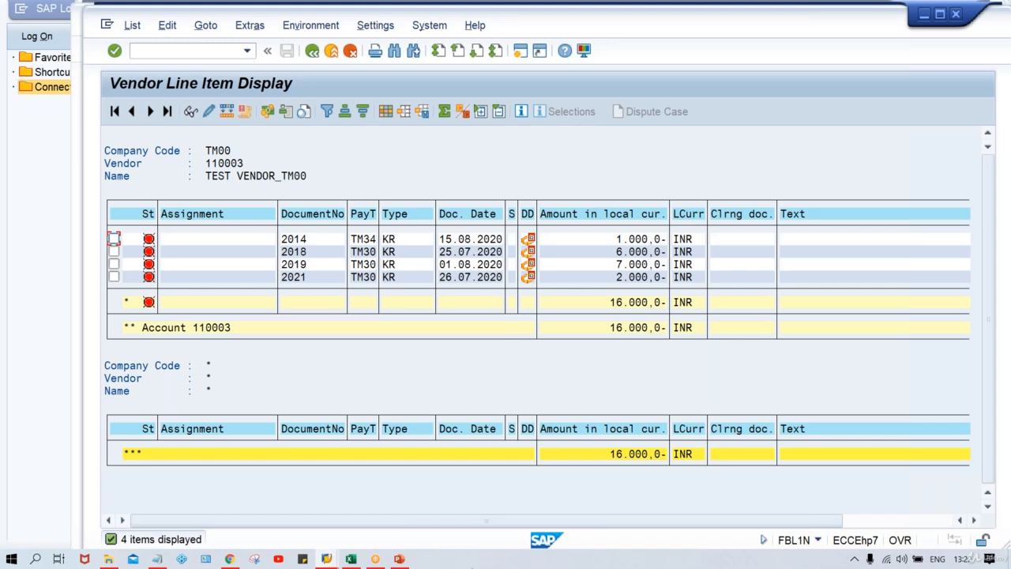
pyautogui.click(328, 559)
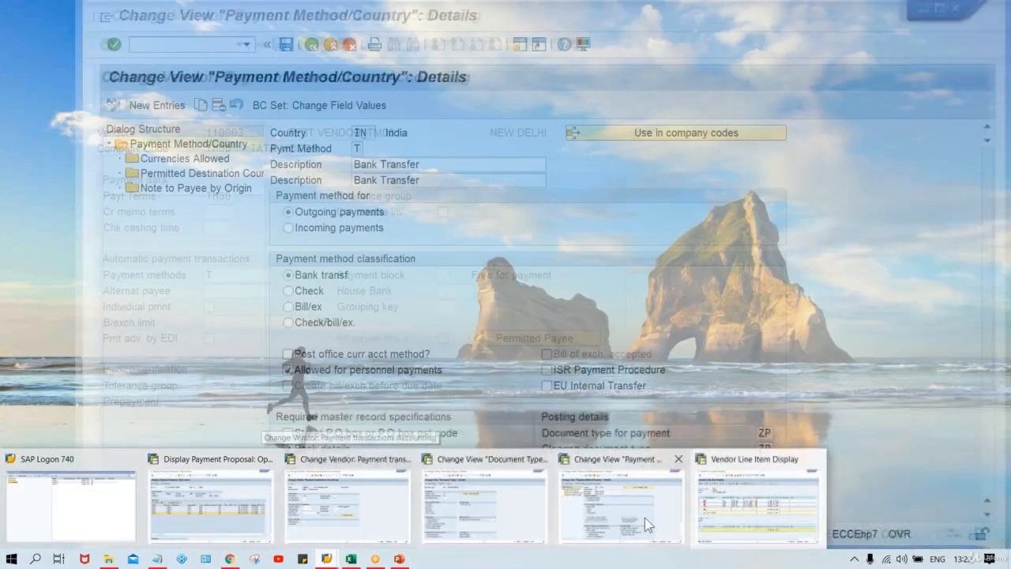
pyautogui.click(757, 506)
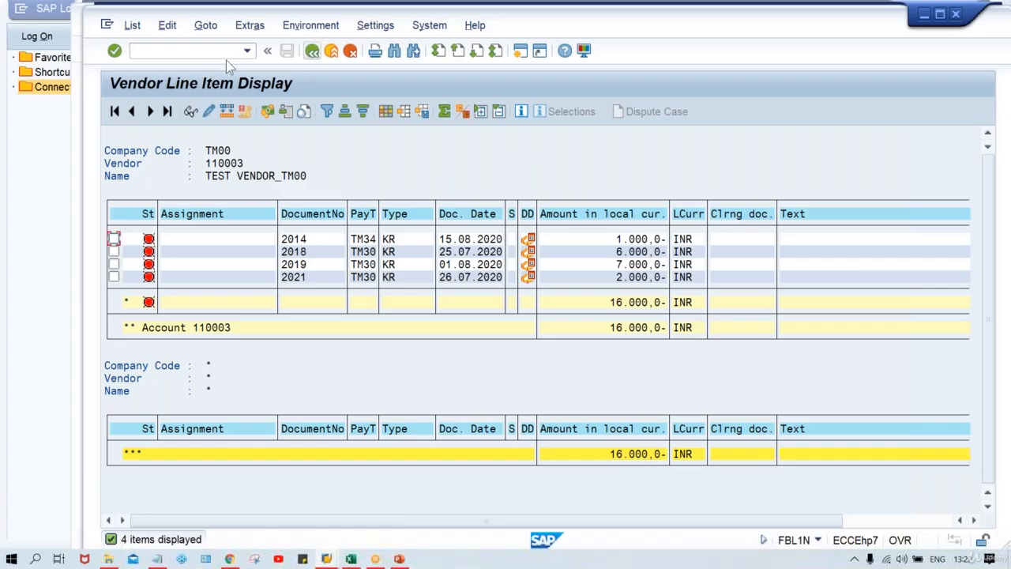
# Rerun the vendor line item display for all items and look through the cleared documents
pyautogui.click(312, 52)
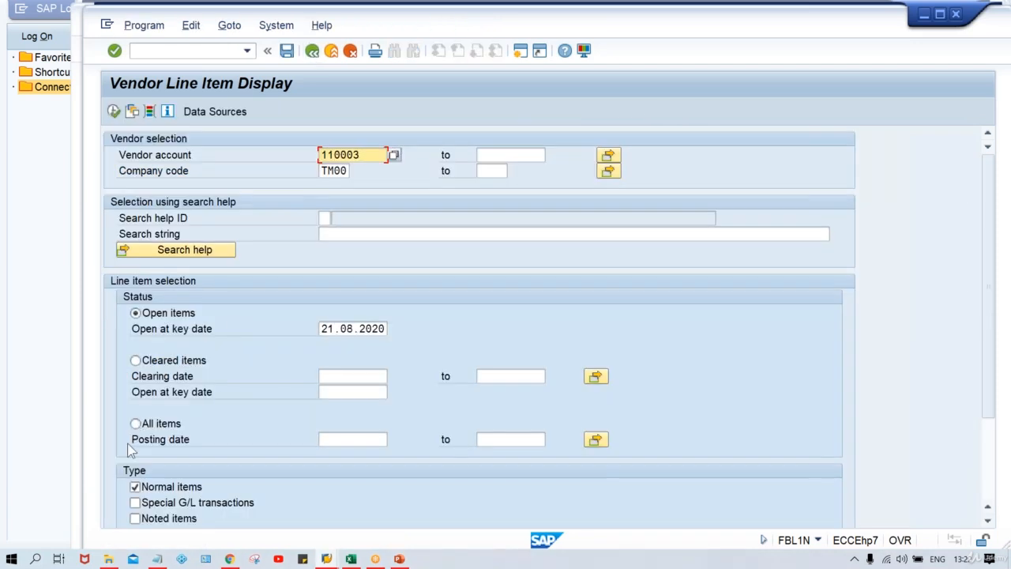
pyautogui.click(136, 424)
pyautogui.click(114, 111)
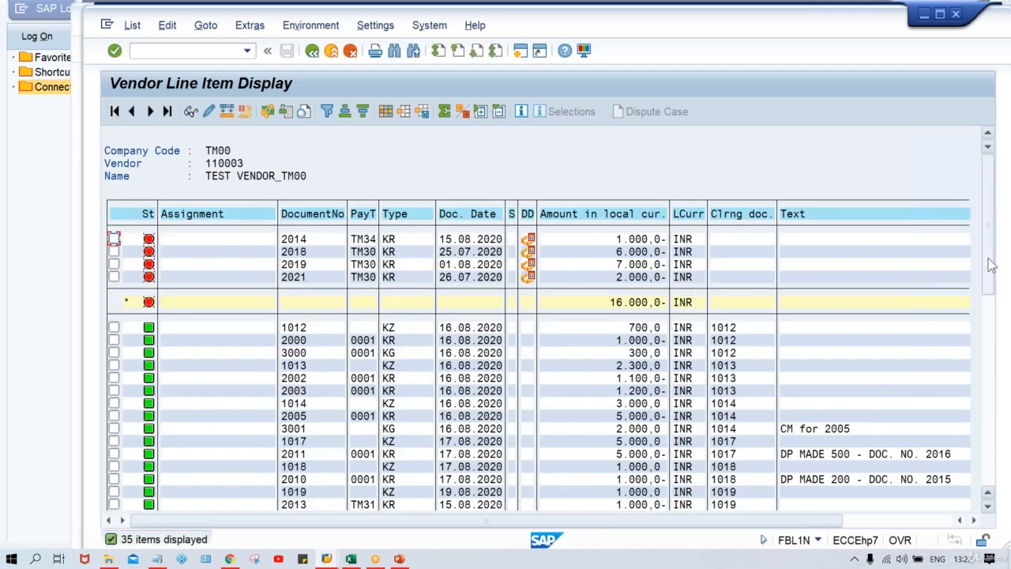
pyautogui.moveTo(989, 258); pyautogui.dragTo(992, 303)
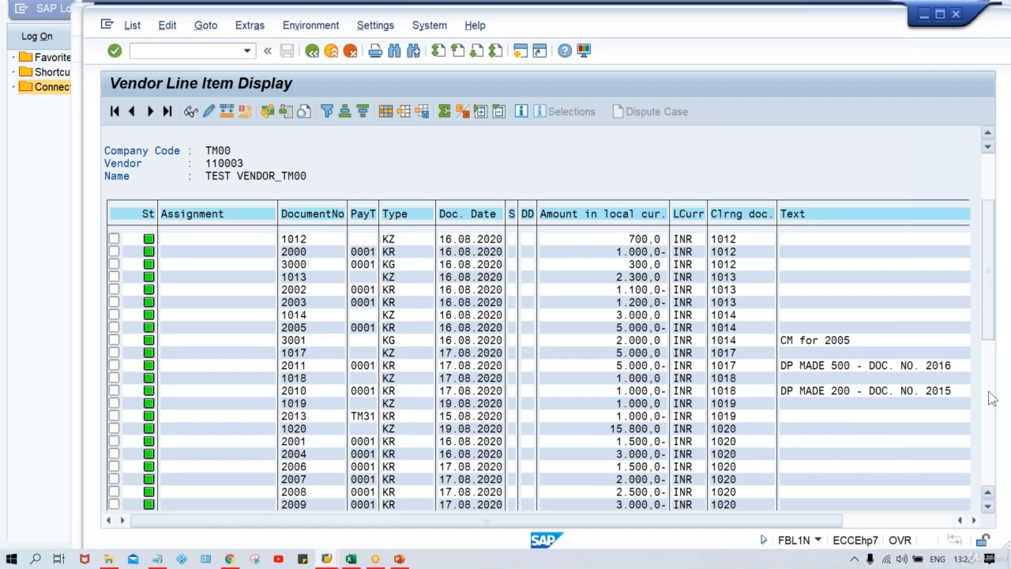
pyautogui.click(992, 399)
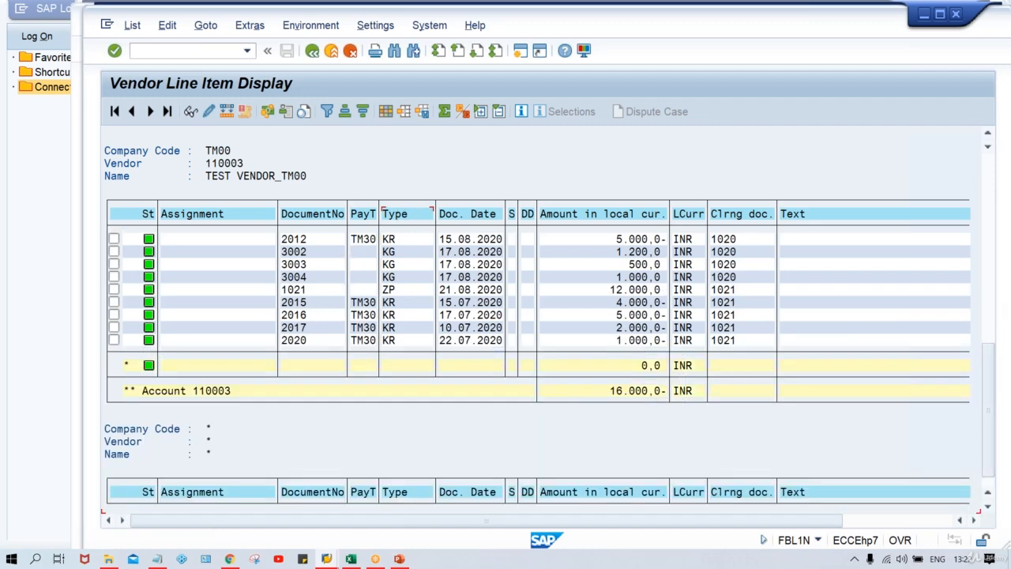
# Filter the vendor line items by document type ZP and check the payment document's number and amount
pyautogui.click(399, 214)
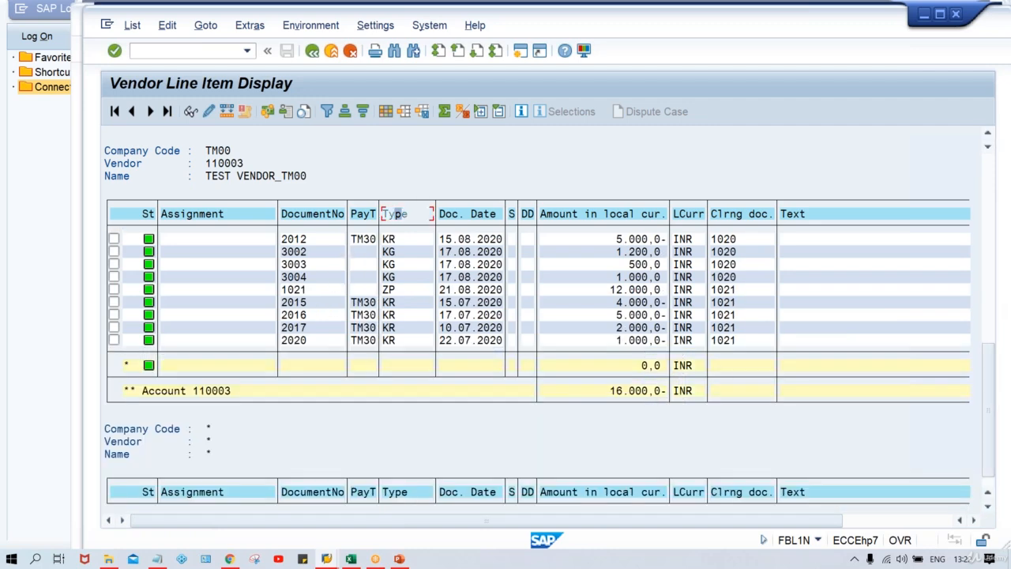
pyautogui.click(327, 112)
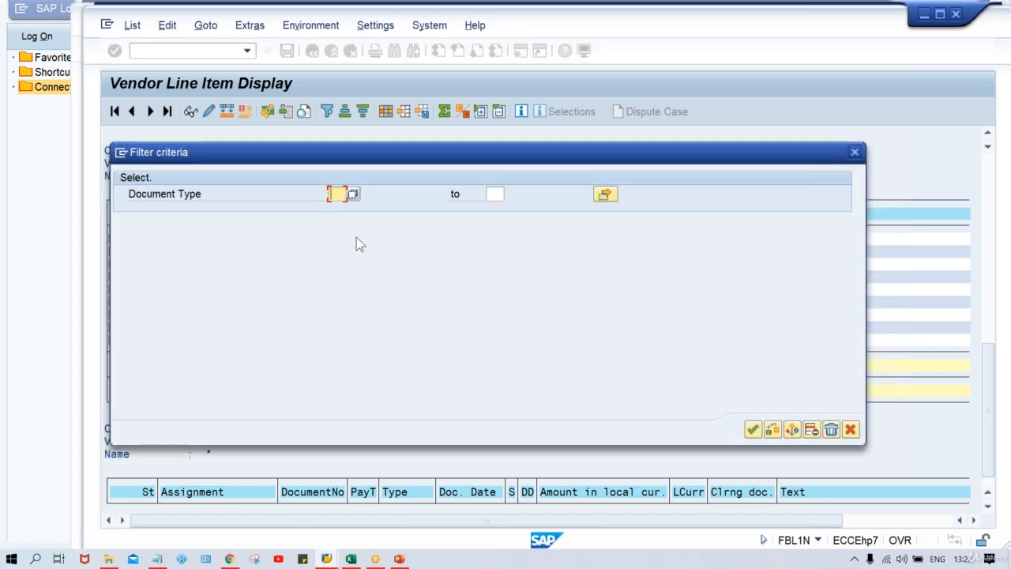
pyautogui.write('ZP')
pyautogui.press('Return')
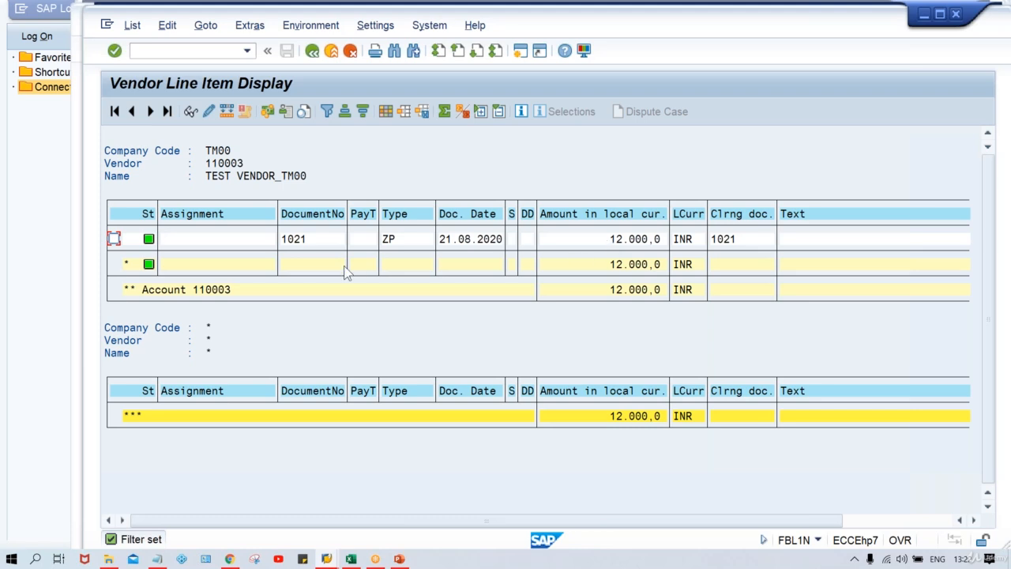
pyautogui.click(316, 239)
pyautogui.click(614, 241)
pyautogui.click(315, 240)
# Switch to the Excel workbook and enter the number range limits 1000 in N14 and 1999 in O14
pyautogui.click(351, 558)
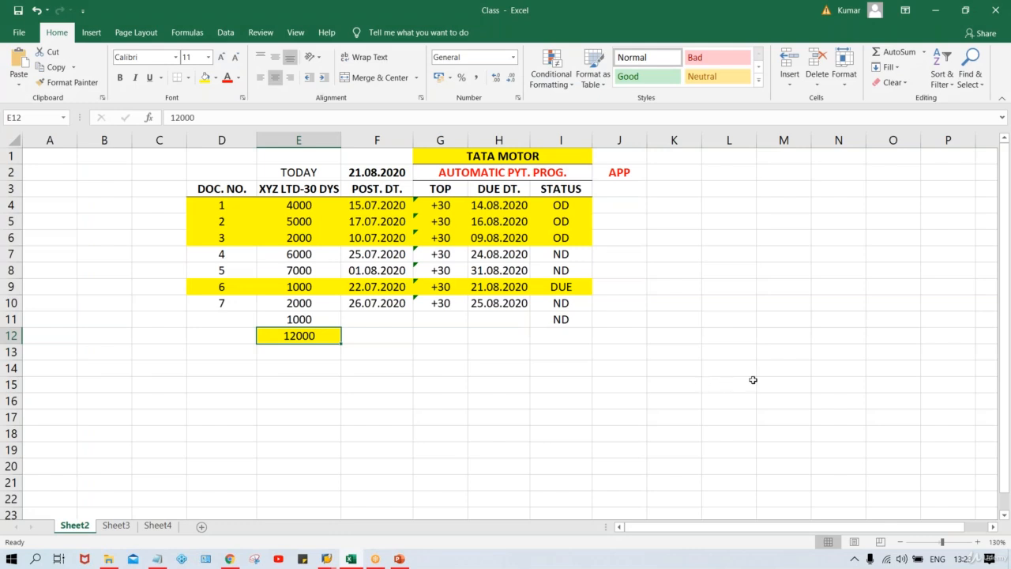
pyautogui.click(836, 368)
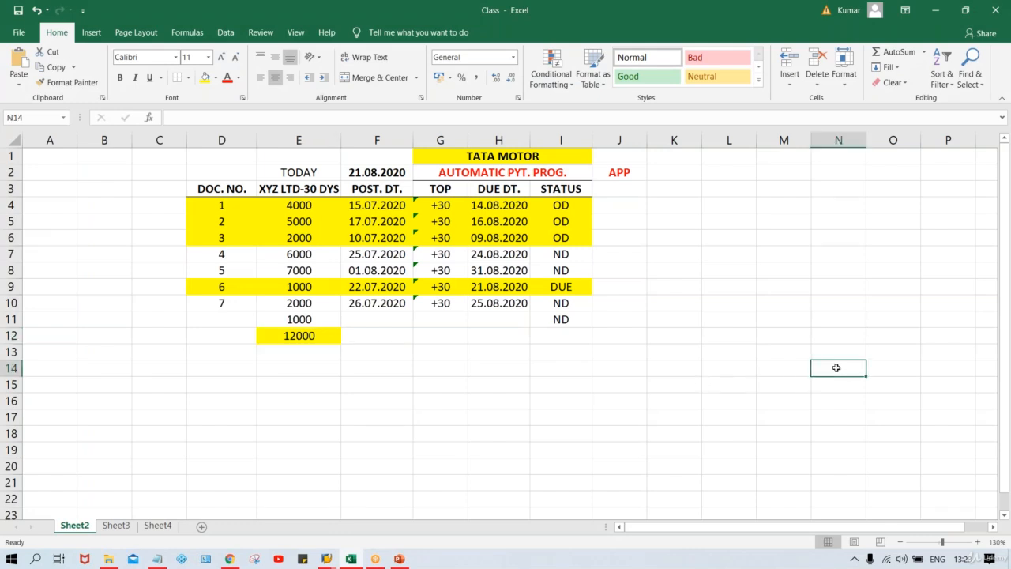
pyautogui.write('1000')
pyautogui.press('Tab')
pyautogui.write('1')
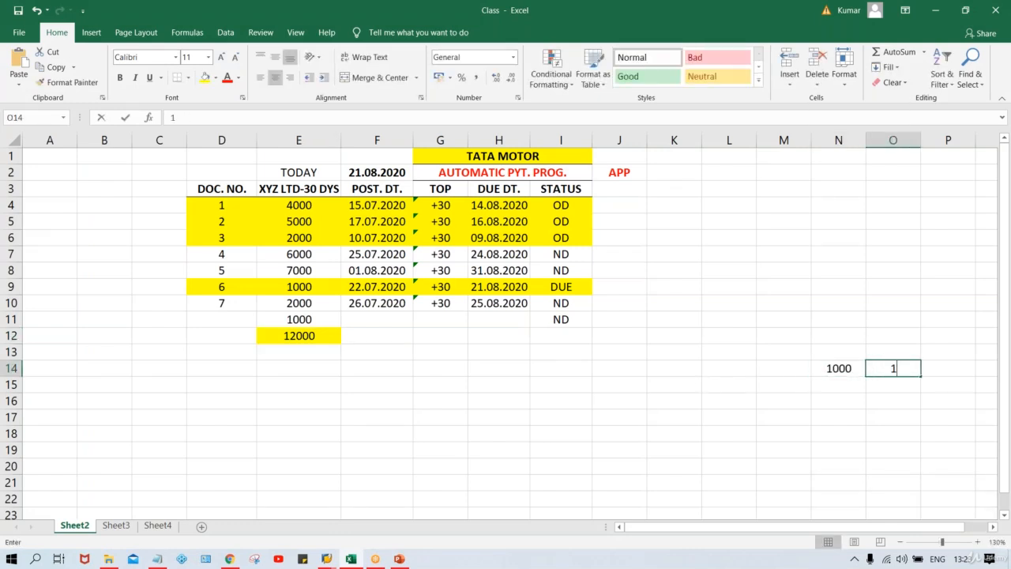
pyautogui.write('999')
pyautogui.press('Tab')
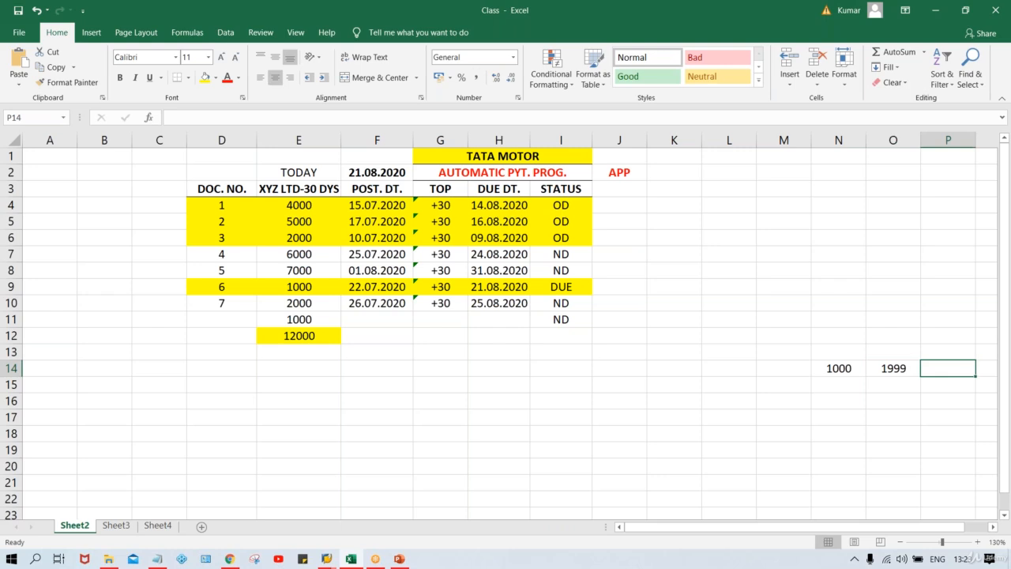
# Add the headings FROM in N13 and TO in O13 above the range limits and make both bold
pyautogui.click(825, 353)
pyautogui.write('FRO')
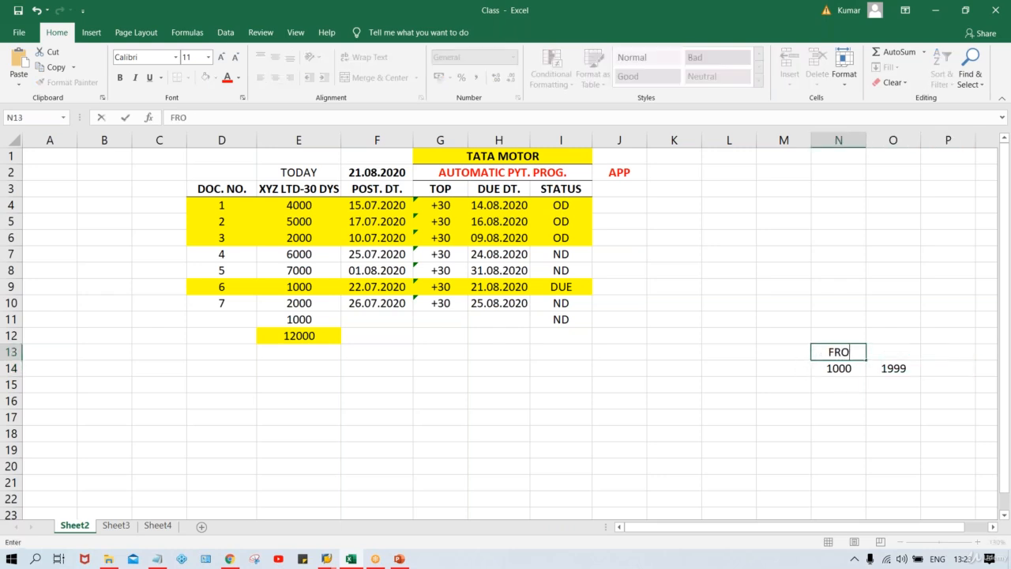
pyautogui.write('M')
pyautogui.press('Tab')
pyautogui.write('T')
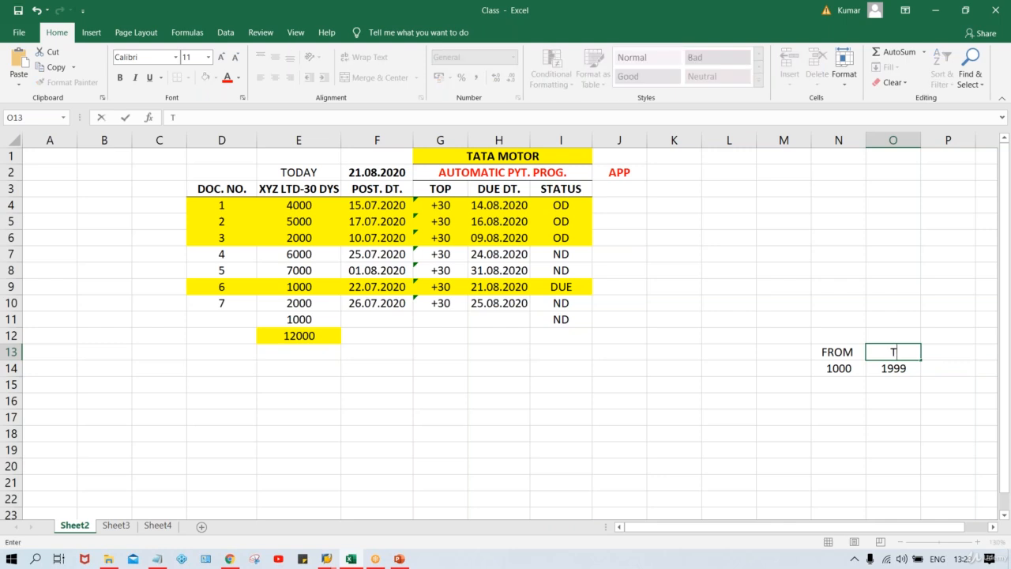
pyautogui.write('O')
pyautogui.press('Tab')
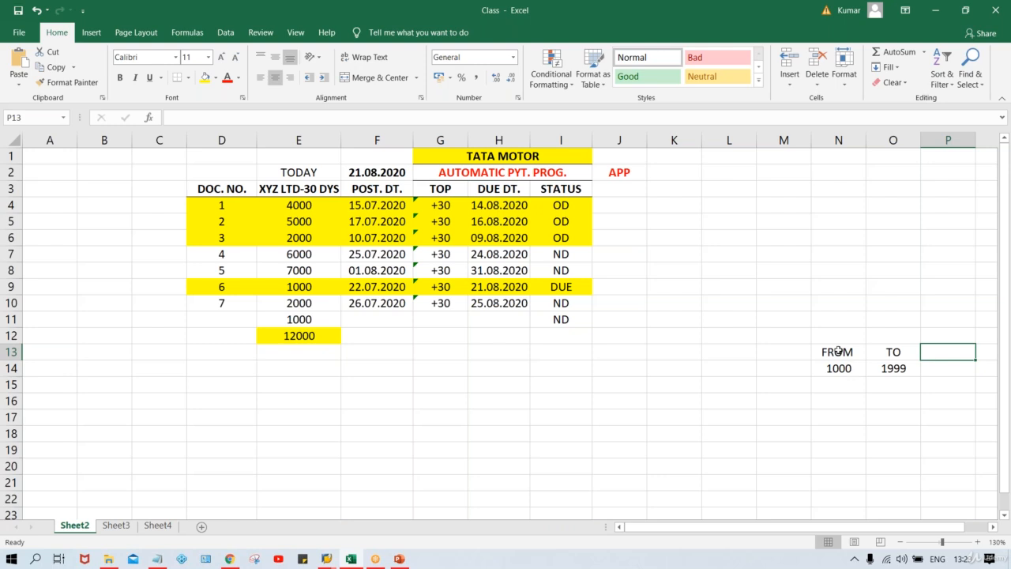
pyautogui.click(841, 352)
pyautogui.moveTo(842, 351); pyautogui.dragTo(892, 351)
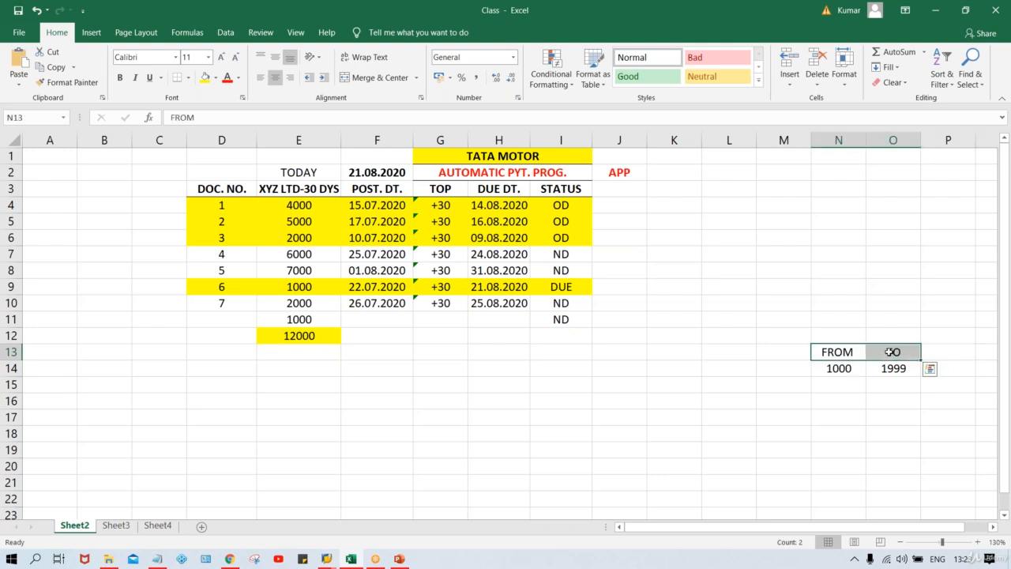
pyautogui.hotkey('ctrl', 'b')
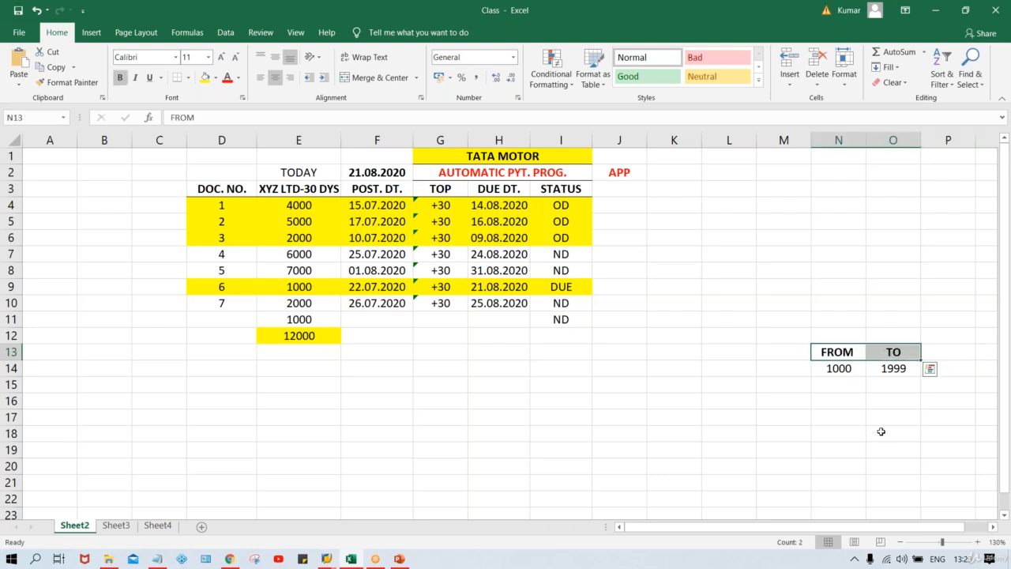
# Add a bold NR STTS heading in P13 and enter the number range status 1005 below it in P14
pyautogui.click(960, 353)
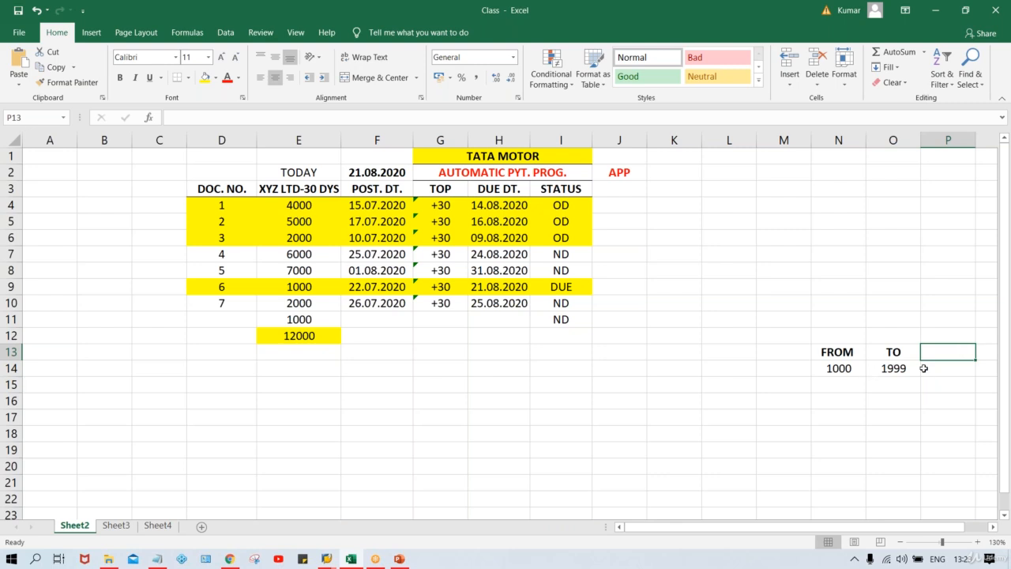
pyautogui.write('NR')
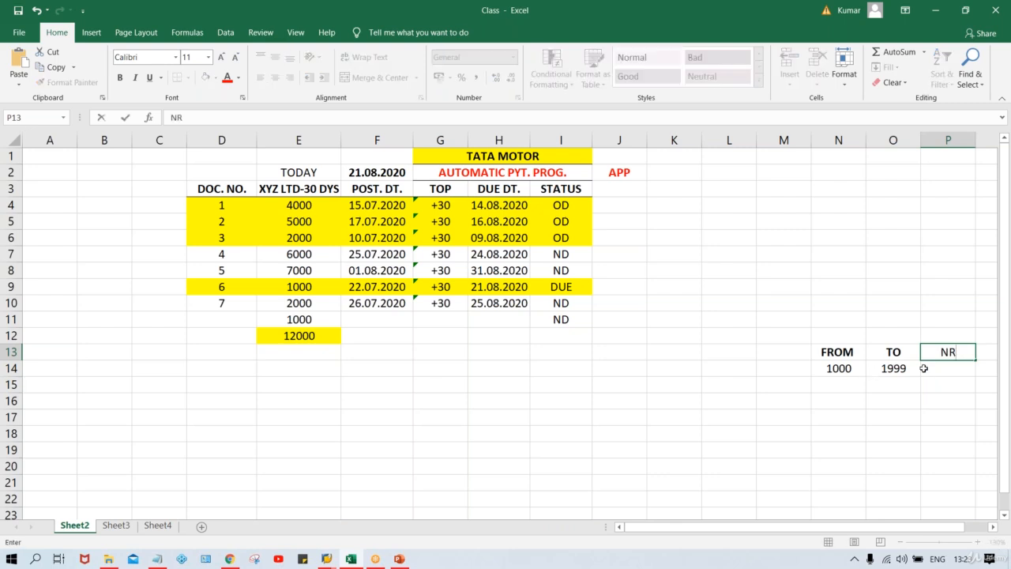
pyautogui.write(' STTS')
pyautogui.press('Return')
pyautogui.click(954, 352)
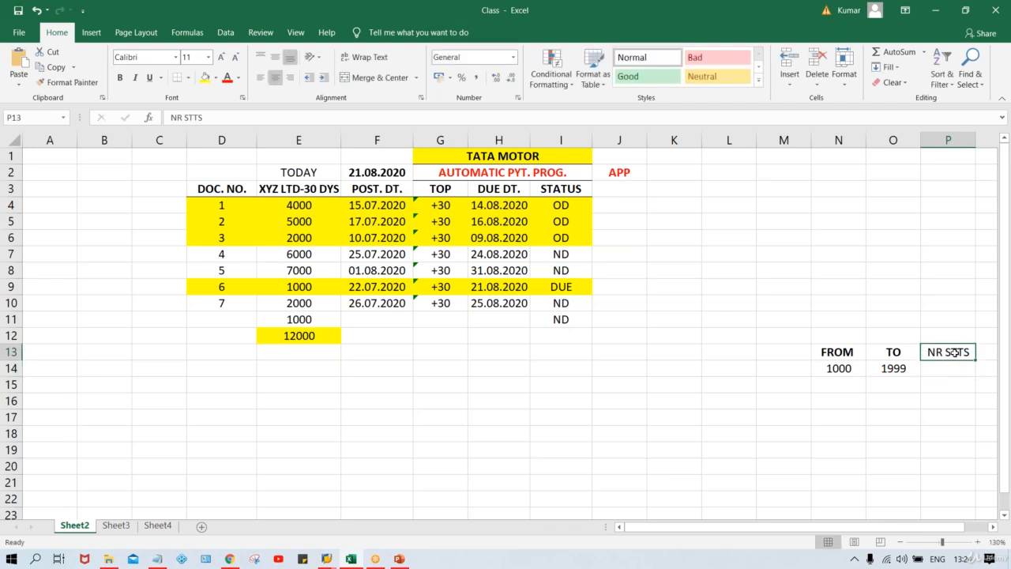
pyautogui.hotkey('ctrl', 'b')
pyautogui.click(951, 371)
pyautogui.write('1005')
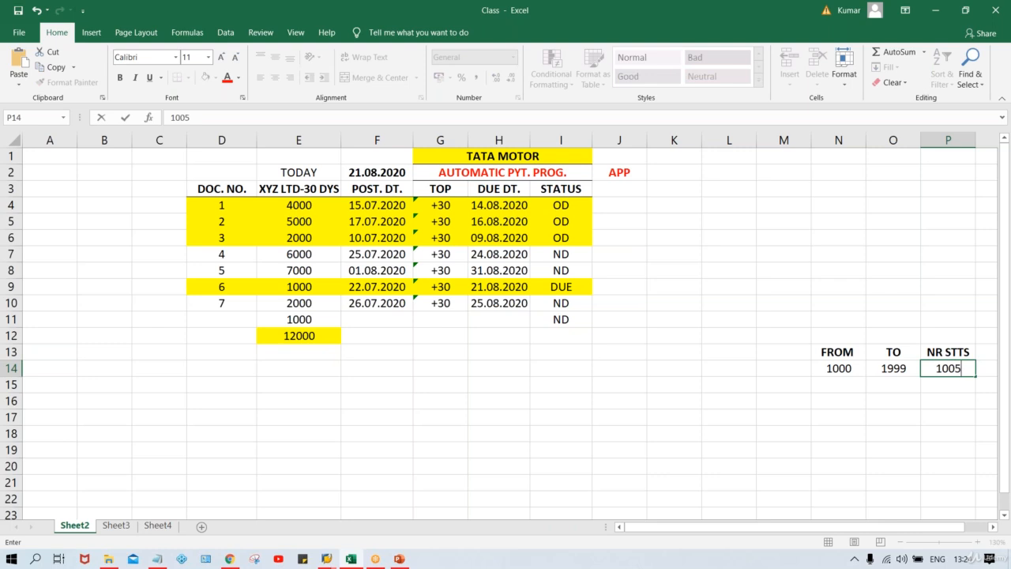
pyautogui.press('Return')
pyautogui.click(935, 365)
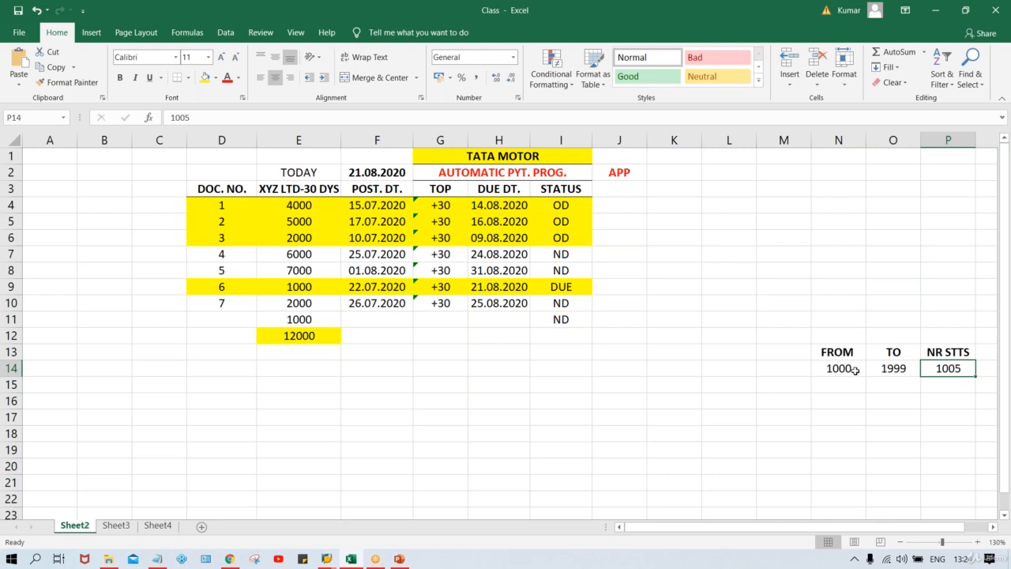
# Enter the number range code 01 as text in M14 and add a bold NR CD heading above it in M13
pyautogui.click(784, 370)
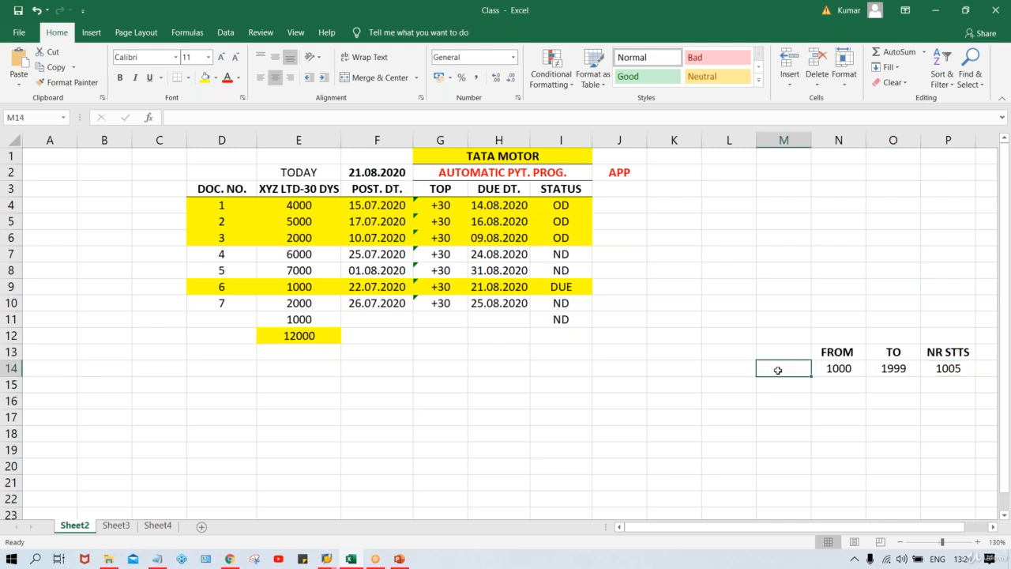
pyautogui.write("'01")
pyautogui.press('Return')
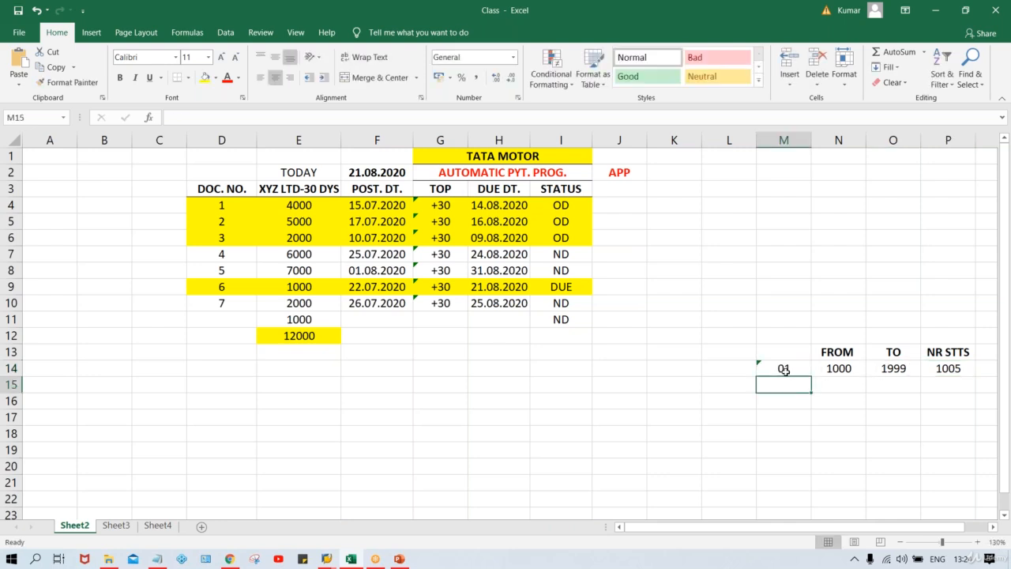
pyautogui.press('Up')
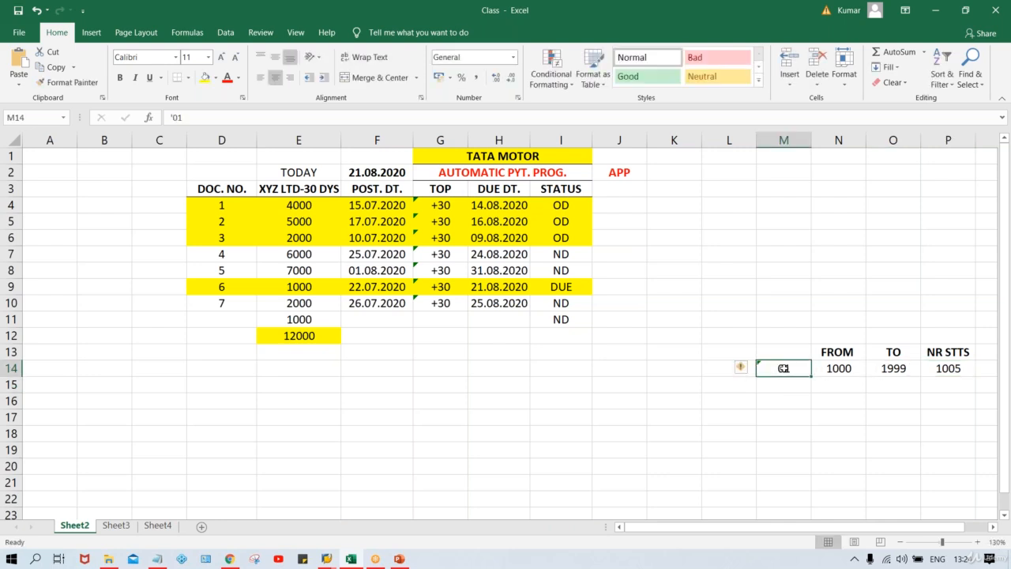
pyautogui.click(717, 368)
pyautogui.click(796, 372)
pyautogui.press('Left')
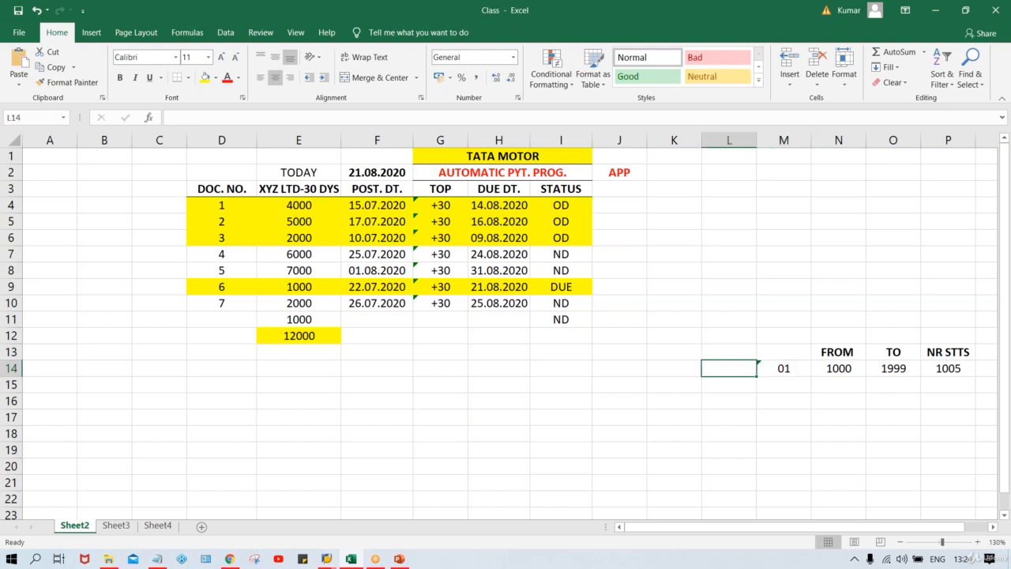
pyautogui.click(788, 348)
pyautogui.write('NR CD')
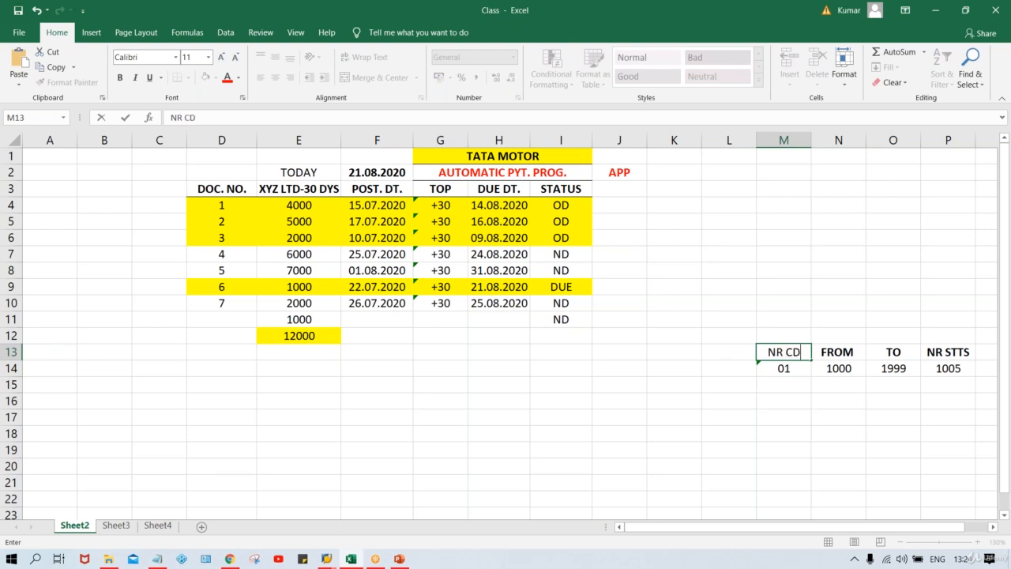
pyautogui.press('Return')
pyautogui.click(765, 354)
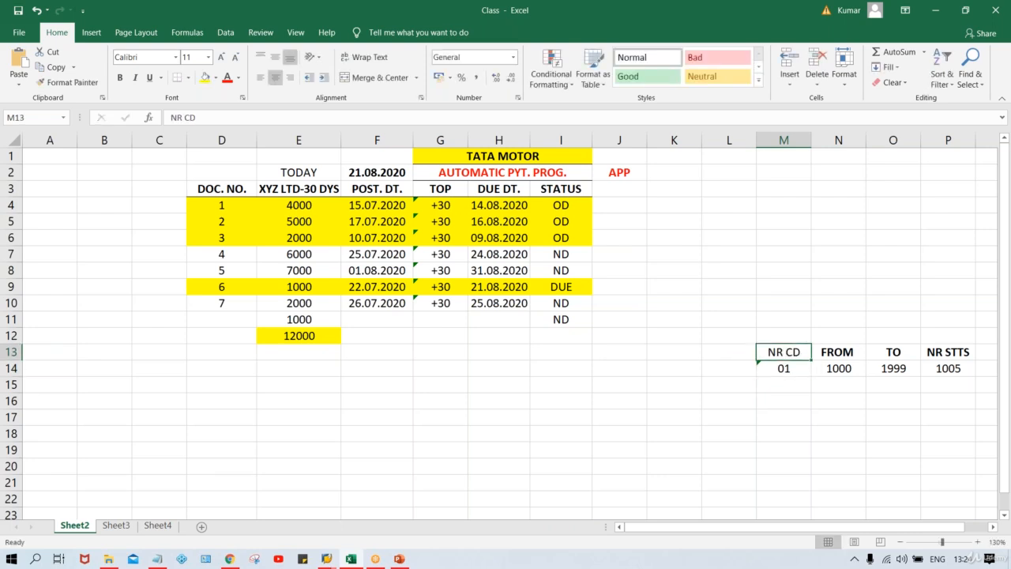
pyautogui.hotkey('ctrl', 'b')
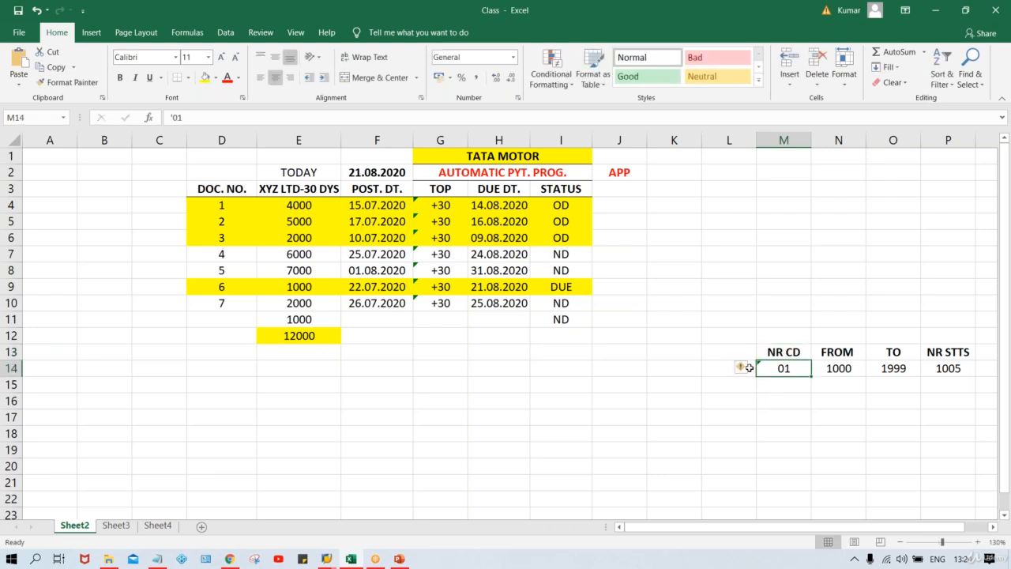
# Add a bold DOC. TYP. heading in L13 and enter the document type ZP below it in L14
pyautogui.click(722, 351)
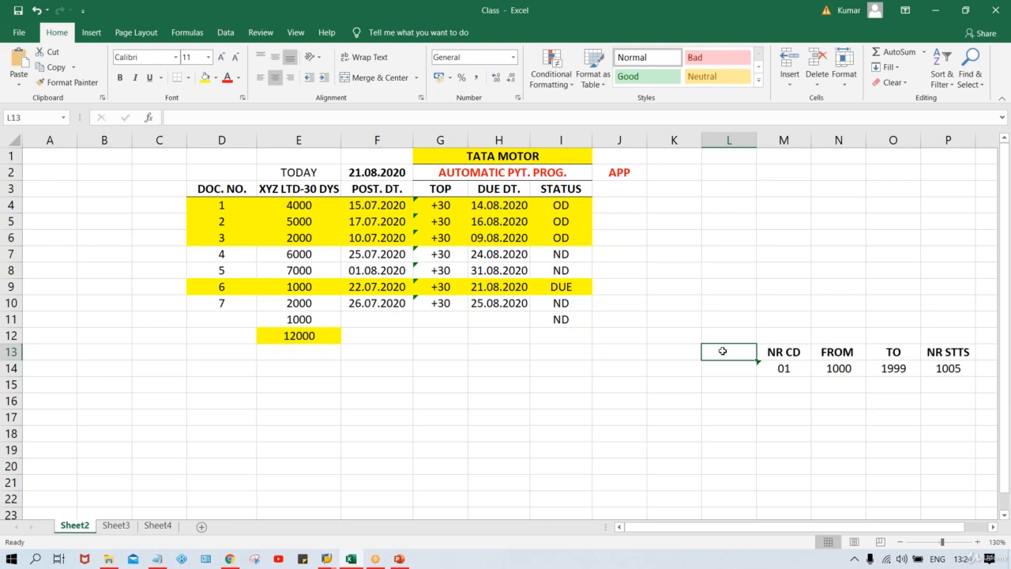
pyautogui.write('DO')
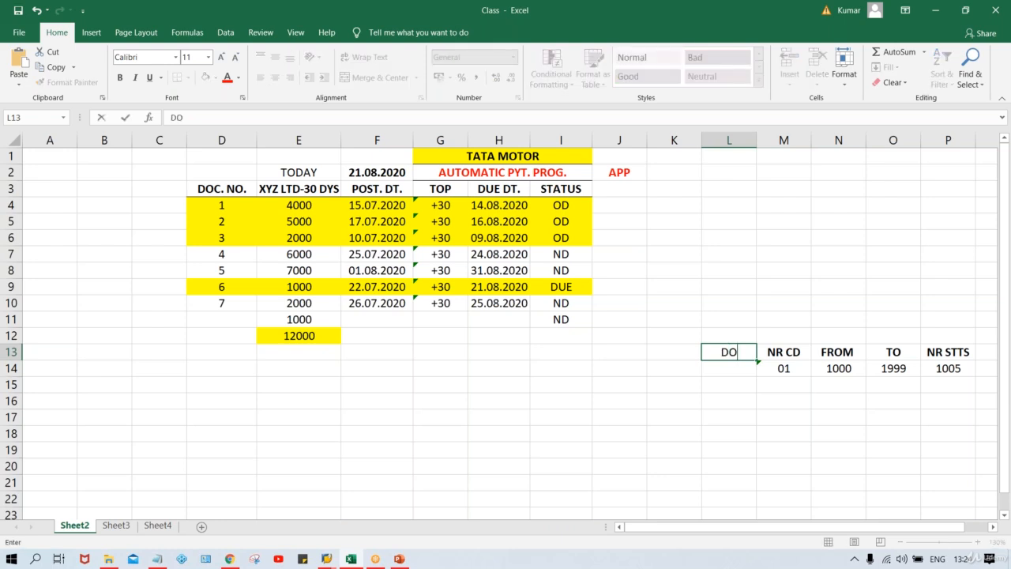
pyautogui.write('C. TYP.')
pyautogui.press('Return')
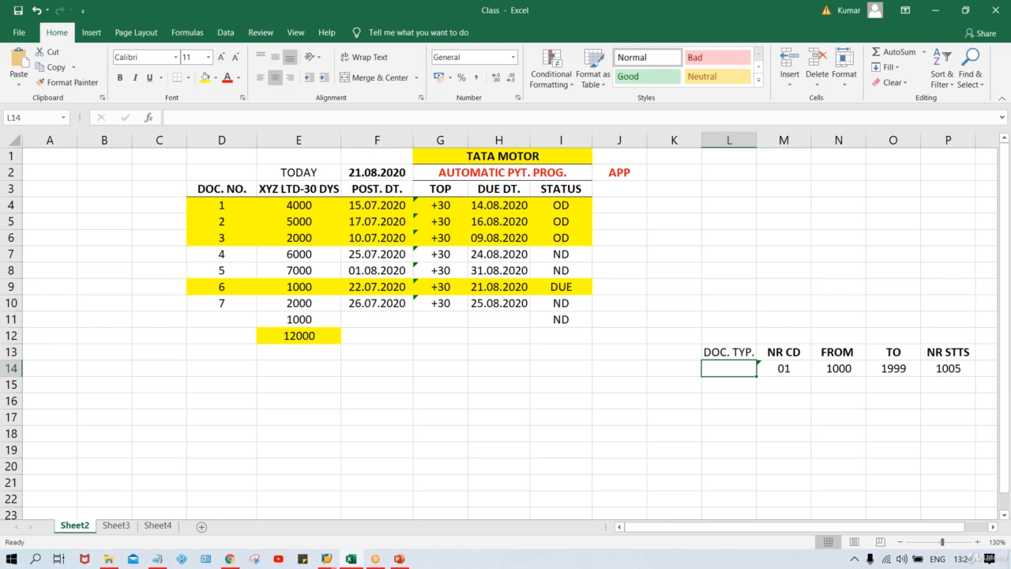
pyautogui.press('Up')
pyautogui.hotkey('ctrl', 'b')
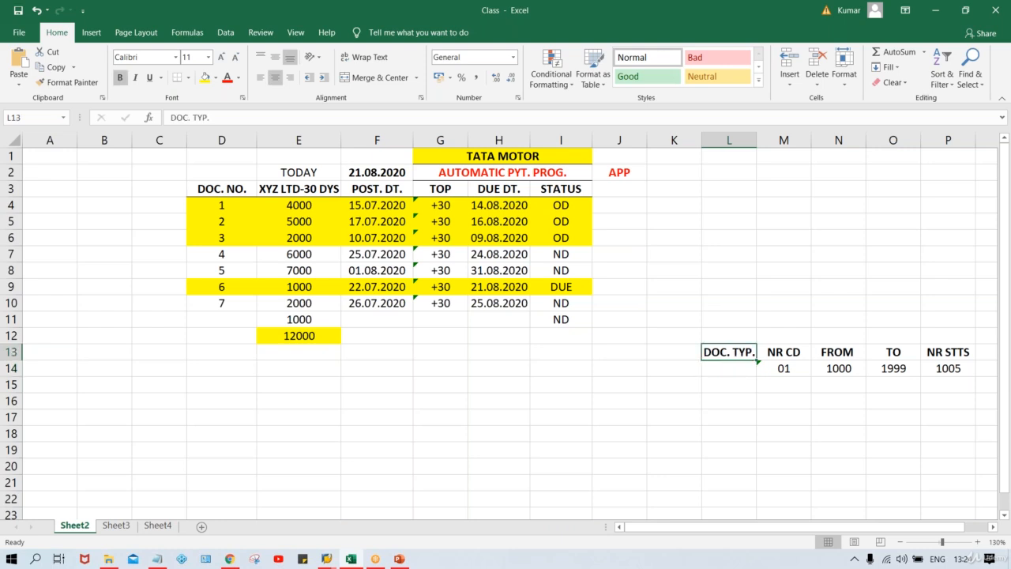
pyautogui.click(726, 373)
pyautogui.write('ZP')
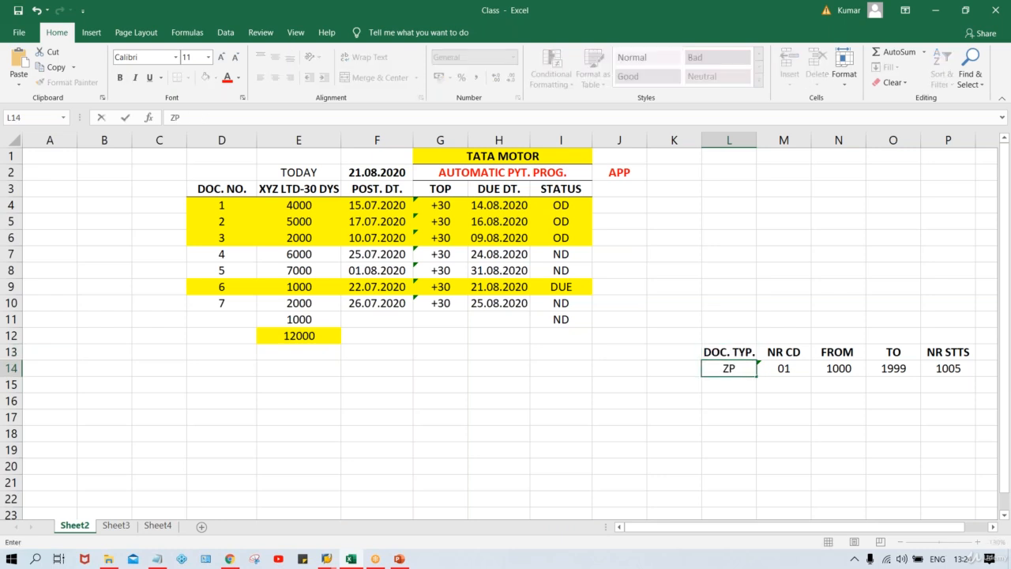
pyautogui.press('Return')
pyautogui.click(708, 350)
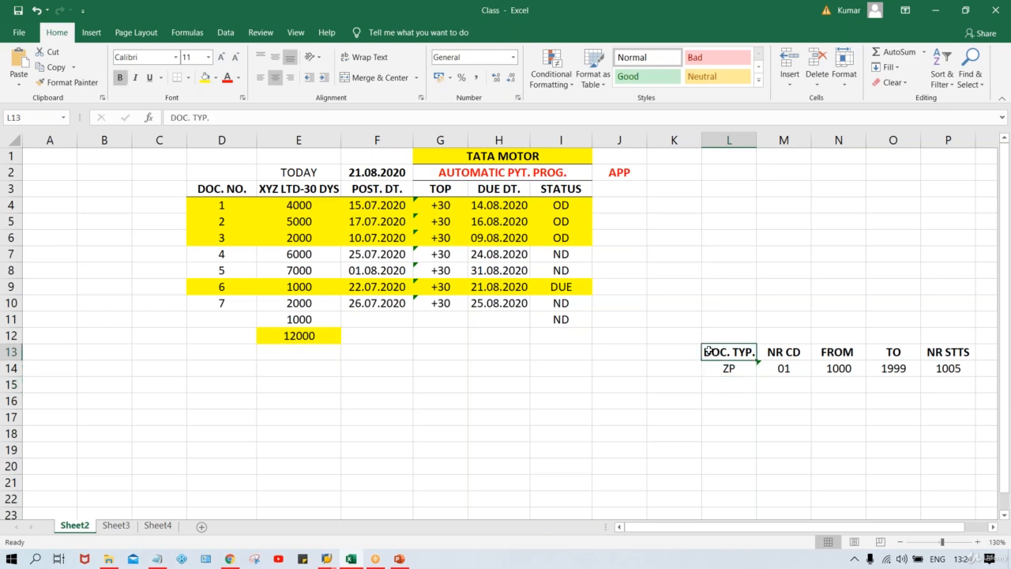
# Add the heading PYT MTHD. in K13 and make it bold
pyautogui.click(674, 355)
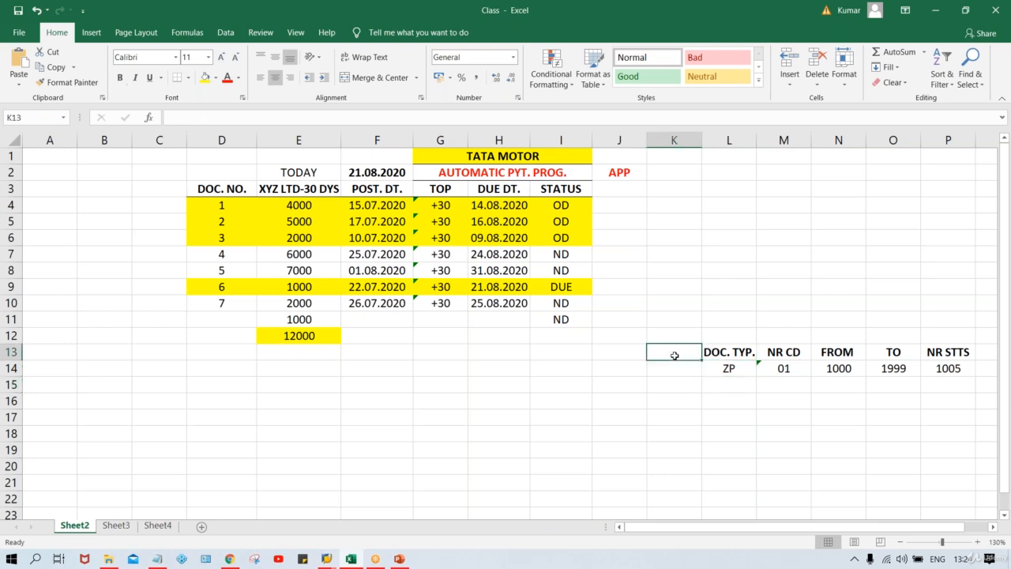
pyautogui.write('PYT')
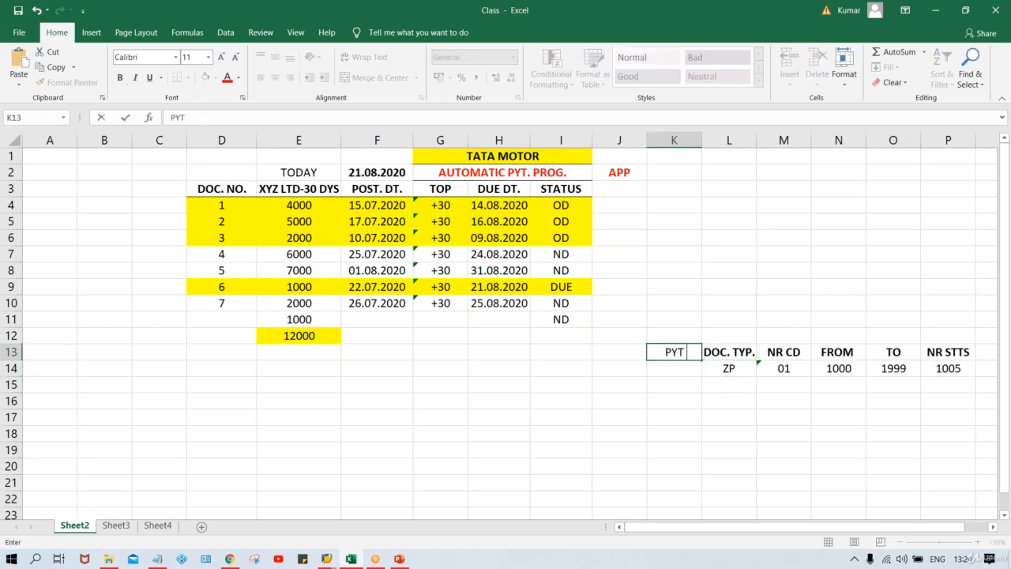
pyautogui.write(' MTHD')
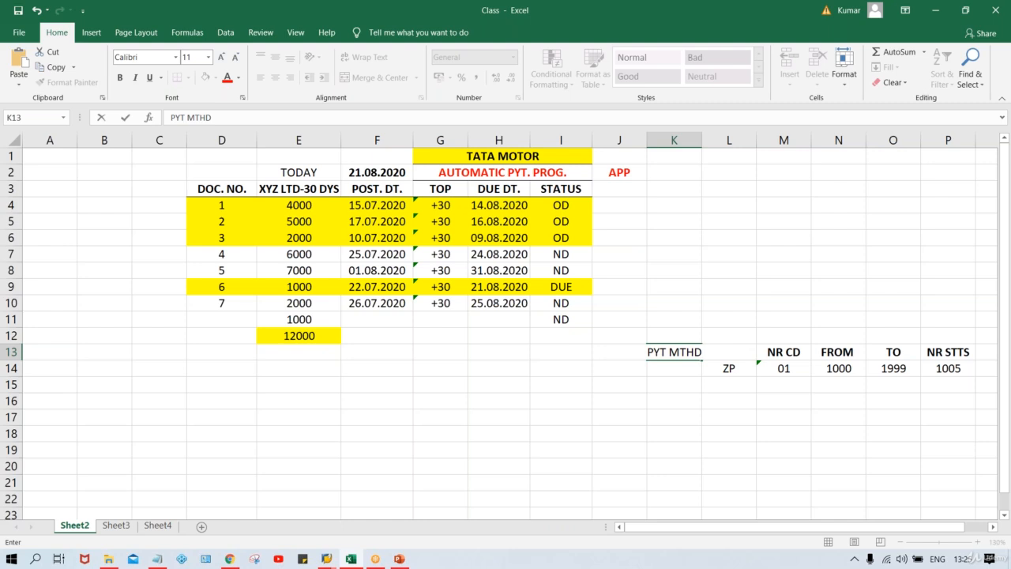
pyautogui.write('.')
pyautogui.press('Return')
pyautogui.press('Up')
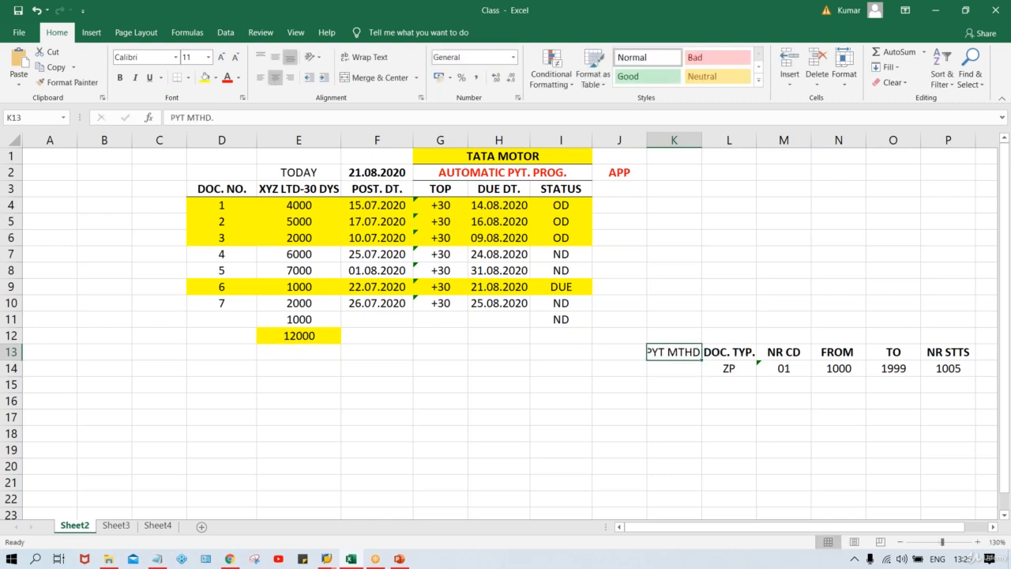
pyautogui.hotkey('ctrl', 'b')
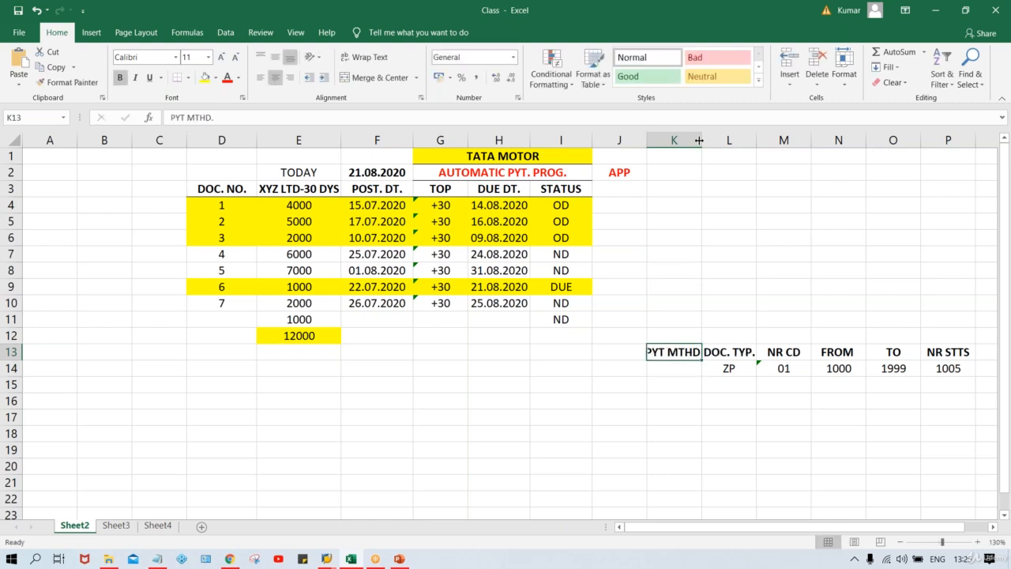
# Widen column K to fit its heading and enter the payment method T in K14
pyautogui.moveTo(701, 140); pyautogui.dragTo(709, 139)
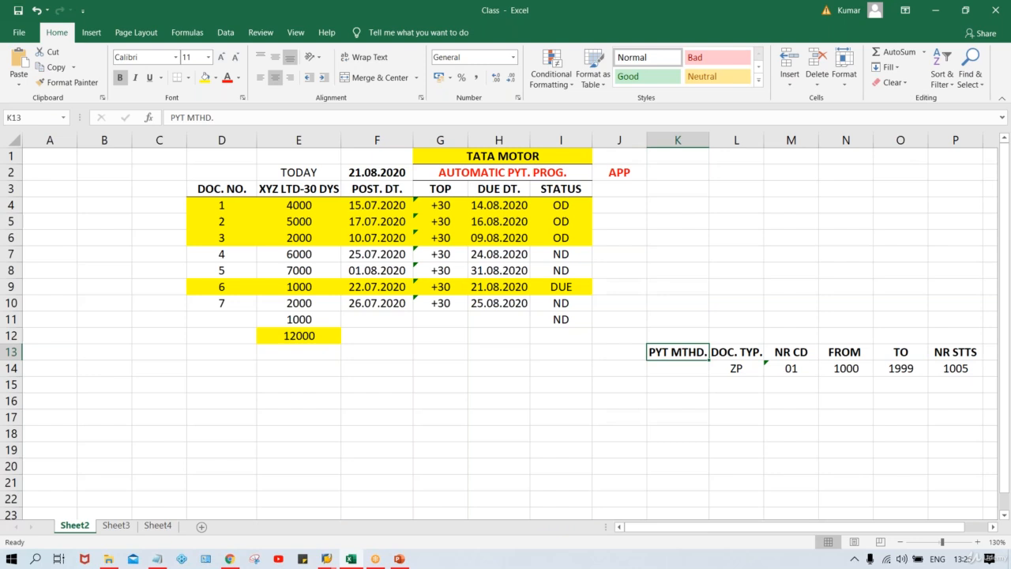
pyautogui.click(677, 368)
pyautogui.write('T')
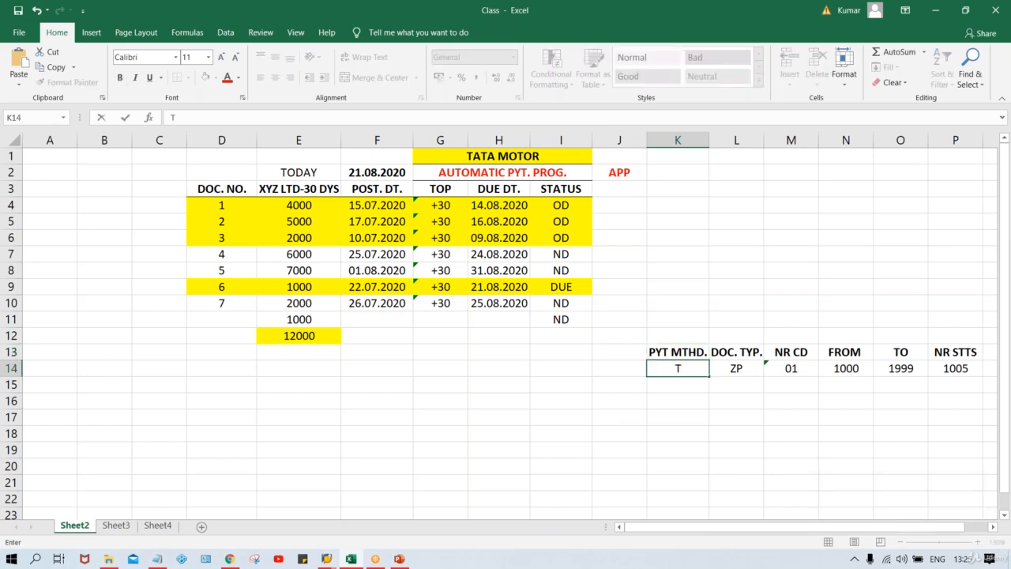
# Enter the heading APP in J13 and the label PYT MTHD below it in J14
pyautogui.click(616, 352)
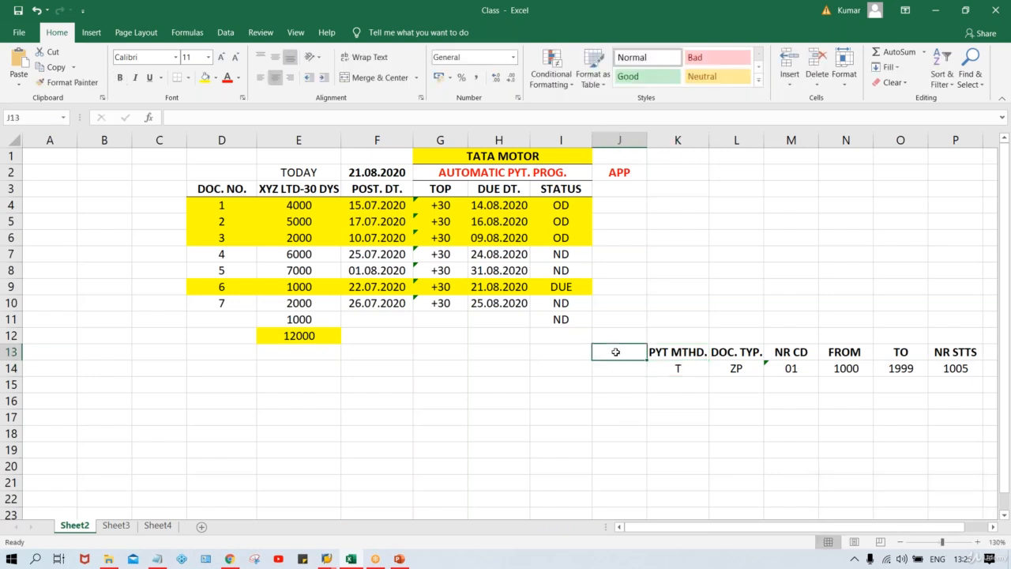
pyautogui.write('APPP')
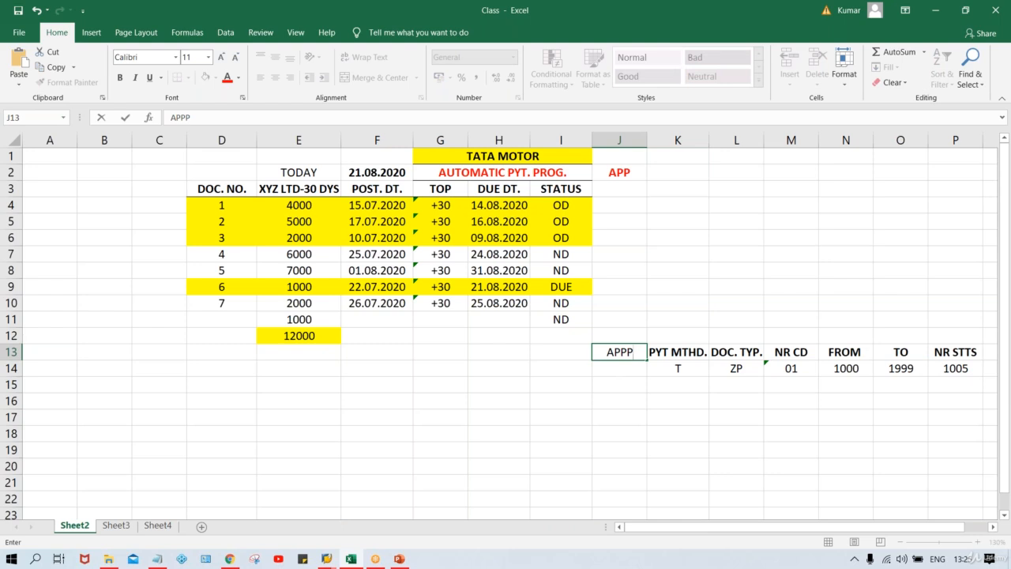
pyautogui.press('BackSpace')
pyautogui.press('Return')
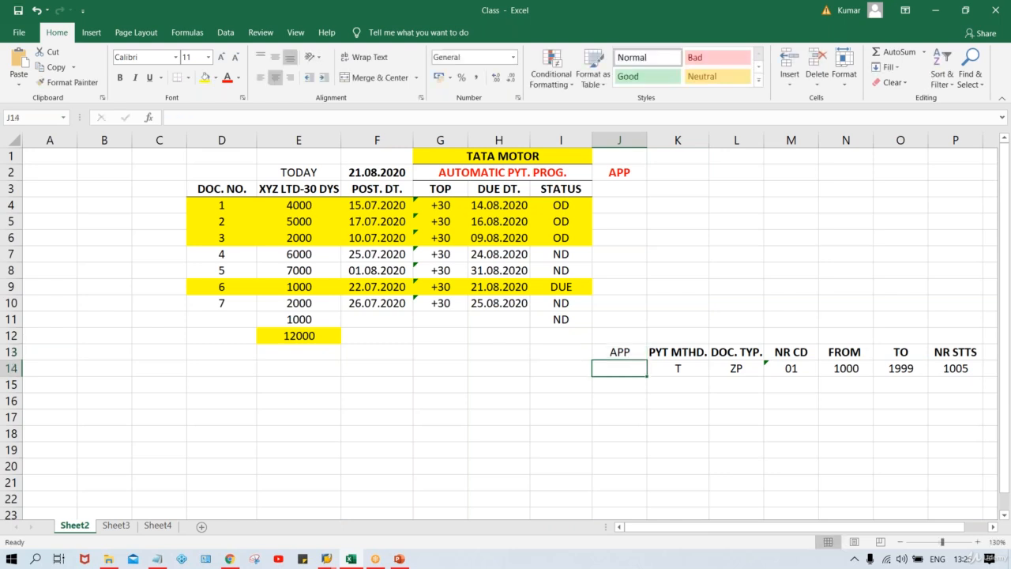
pyautogui.write('T')
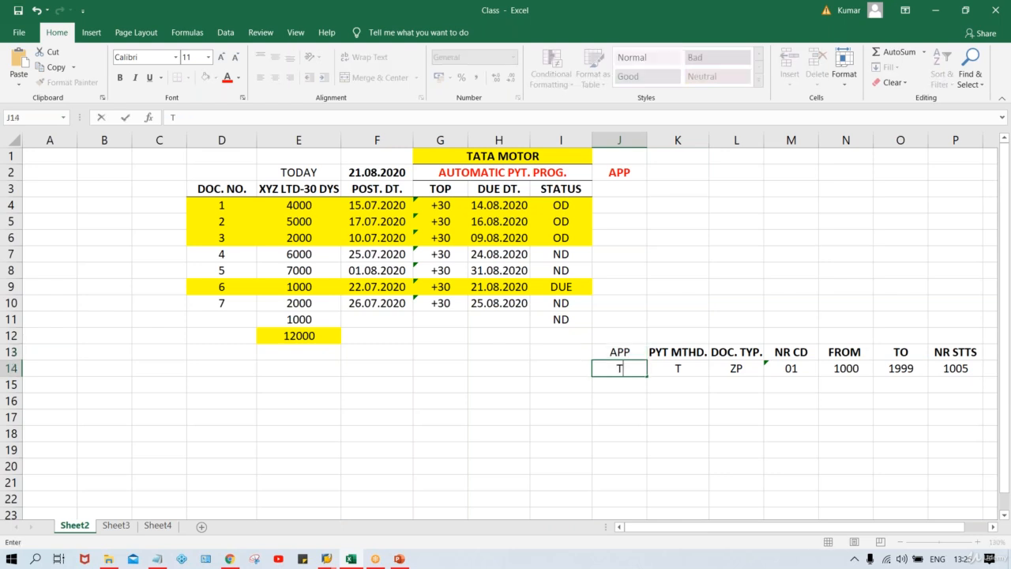
pyautogui.press('BackSpace')
pyautogui.write('PYT MTHD')
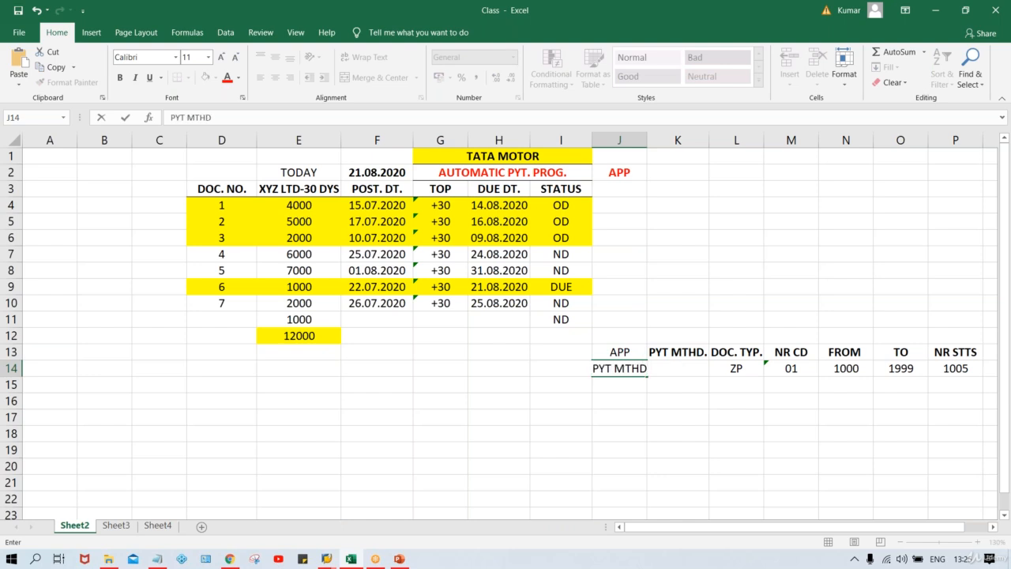
pyautogui.press('Return')
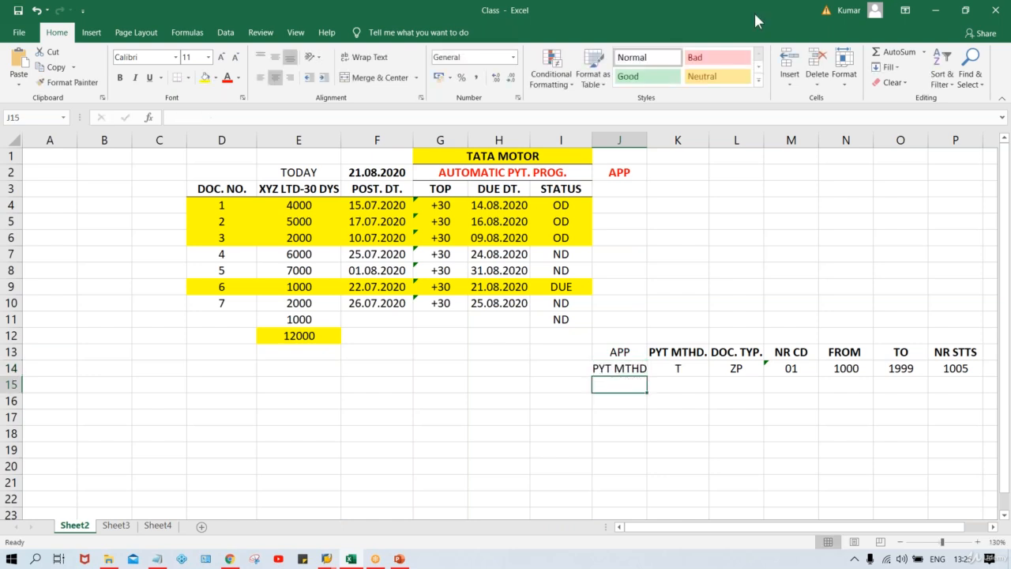
# Widen column J to fit its text and make the APP heading in J13 bold
pyautogui.moveTo(647, 141); pyautogui.dragTo(653, 142)
pyautogui.click(622, 352)
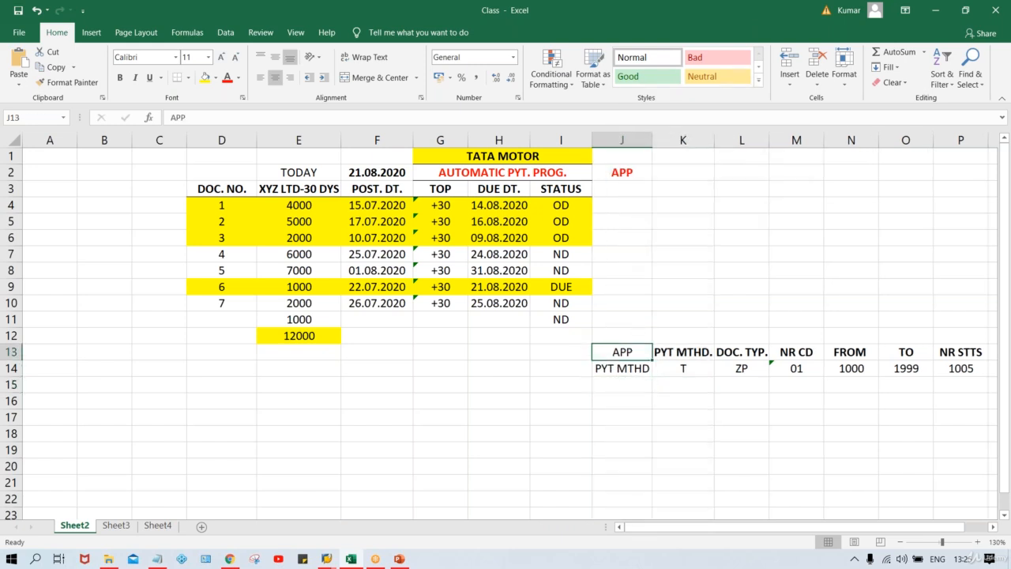
pyautogui.hotkey('ctrl', 'b')
pyautogui.click(952, 389)
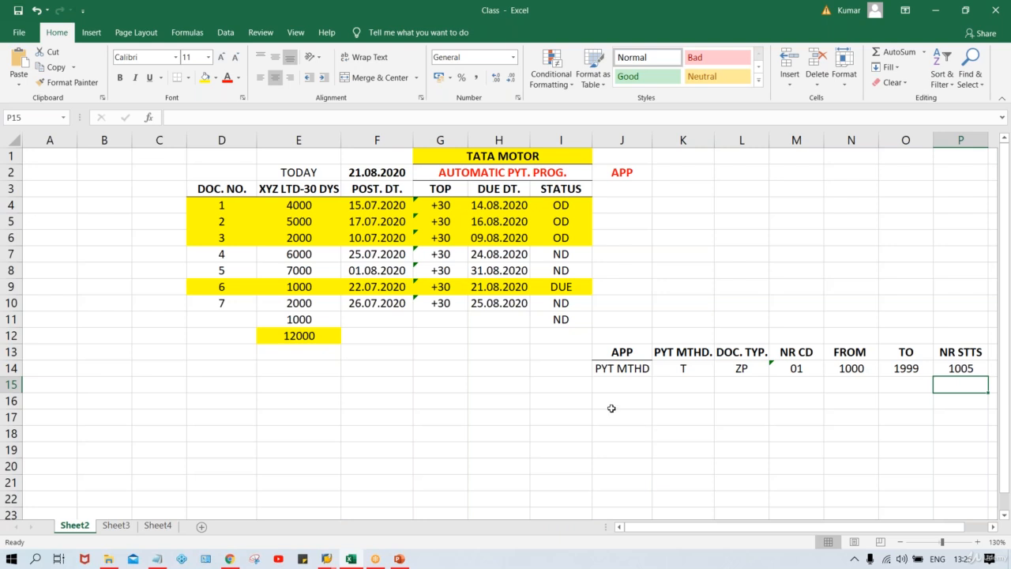
pyautogui.click(624, 368)
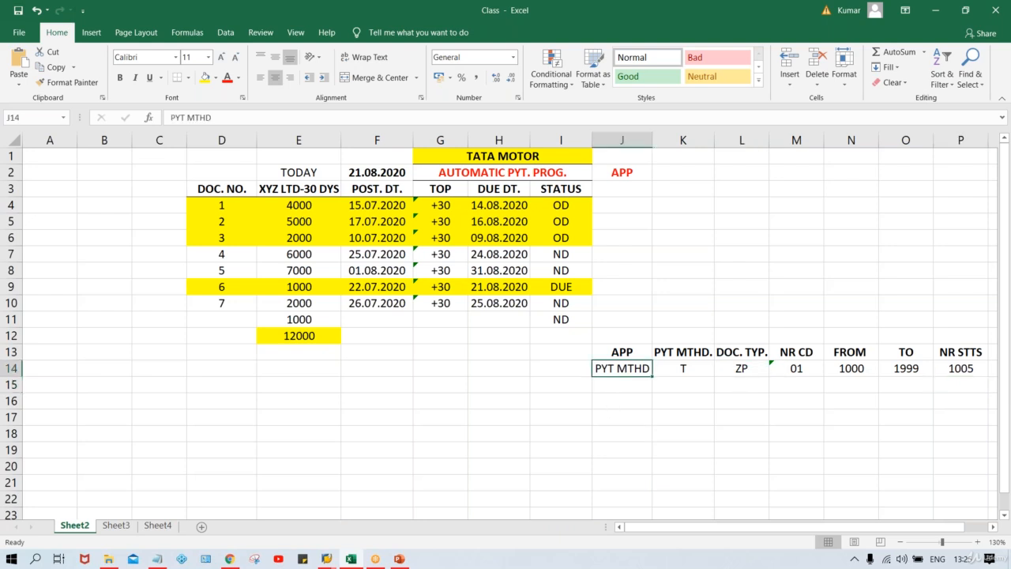
# Switch to SAP, leave the payment proposal display, and check the payment method in the parameters of run TM00A
pyautogui.click(326, 558)
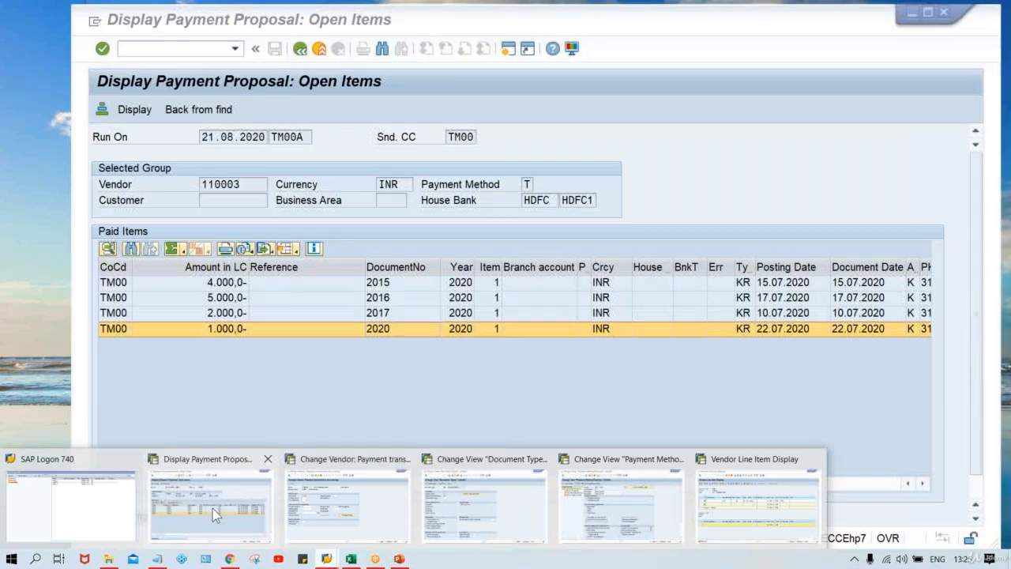
pyautogui.click(212, 509)
pyautogui.click(300, 49)
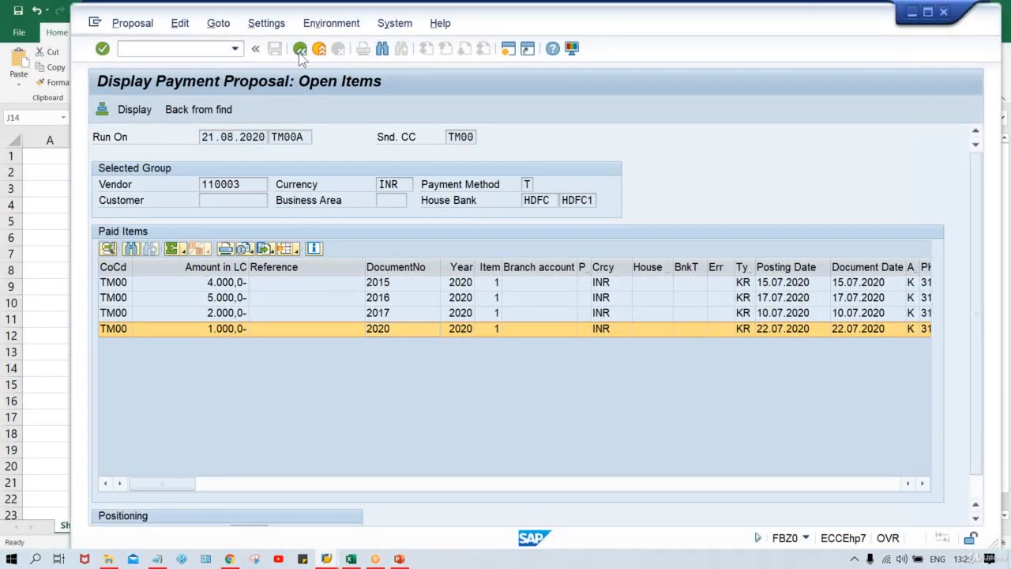
pyautogui.click(300, 49)
pyautogui.click(300, 49)
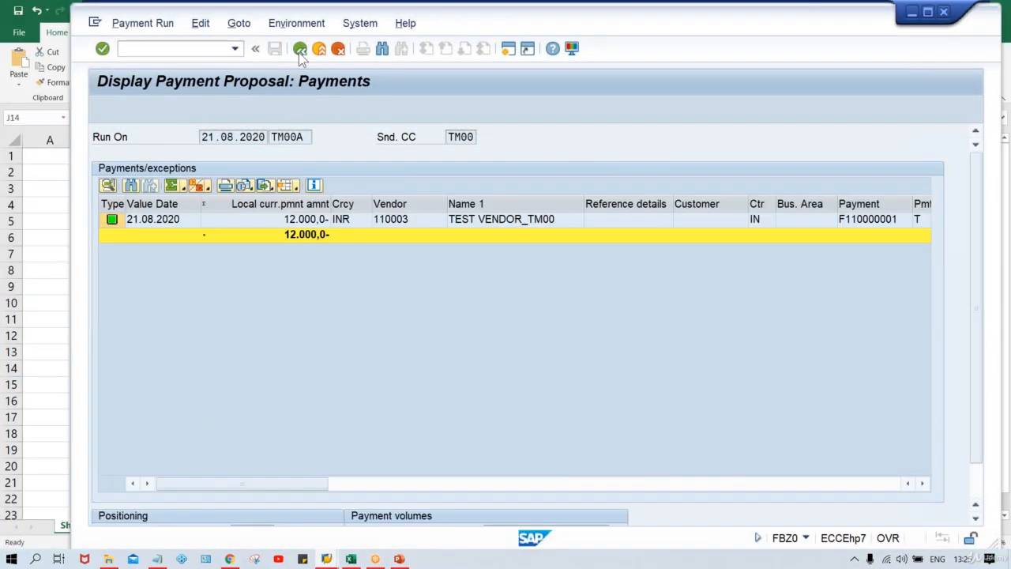
pyautogui.click(300, 49)
pyautogui.click(187, 203)
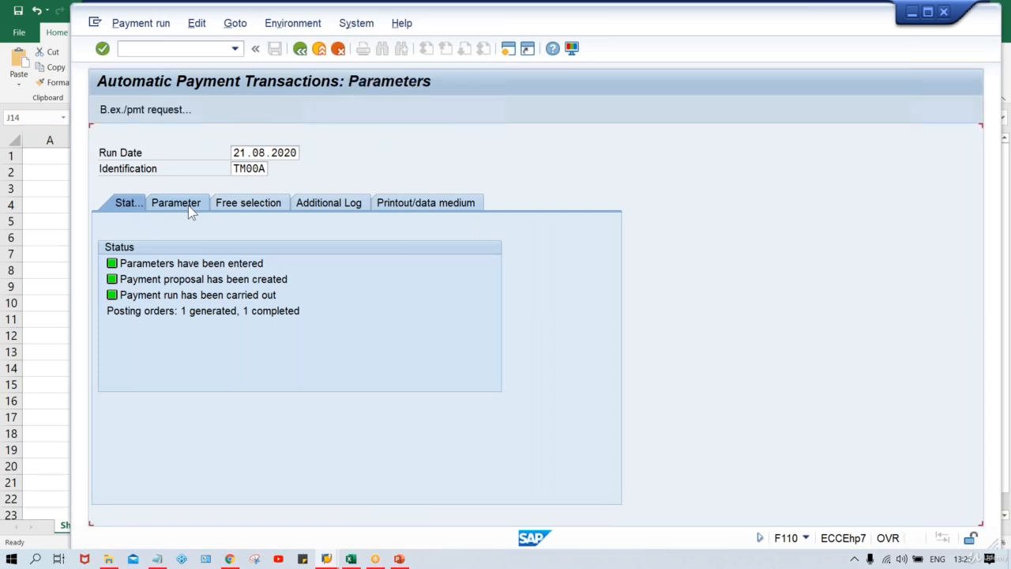
pyautogui.click(447, 297)
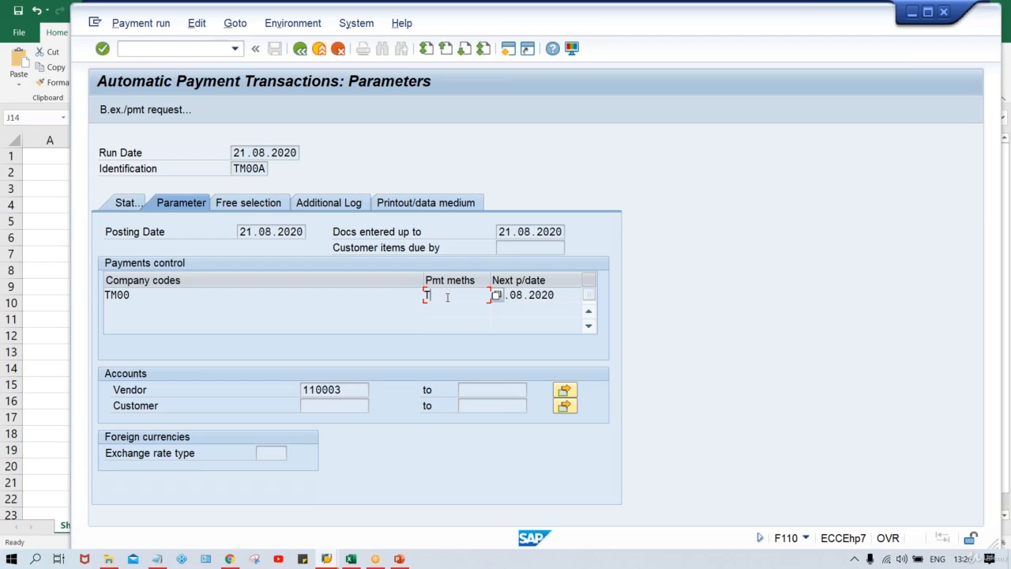
# Return to the Excel sheet and review row 14 from payment method through document type and number range to number status
pyautogui.hotkey('alt', 'Tab')
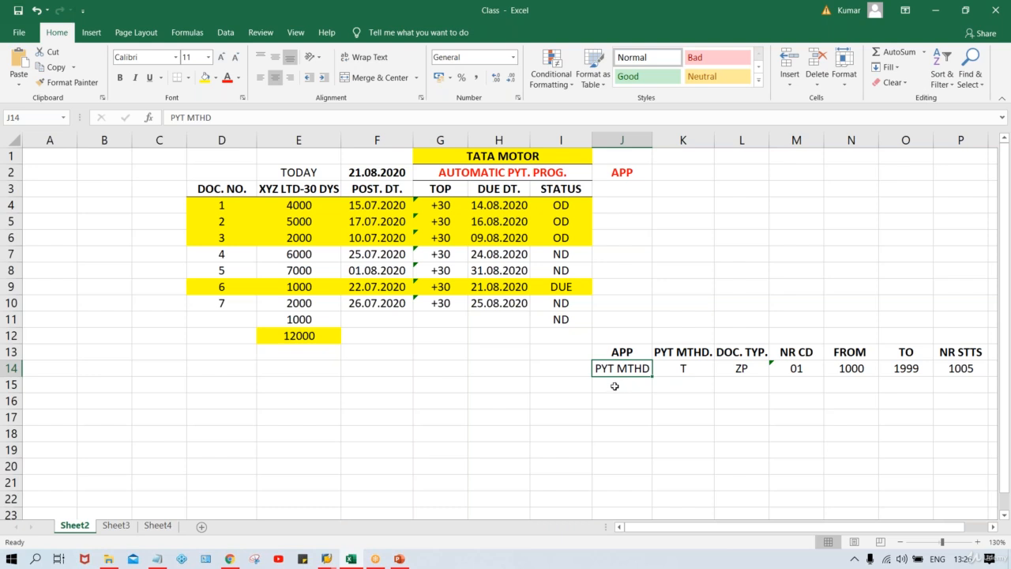
pyautogui.click(682, 369)
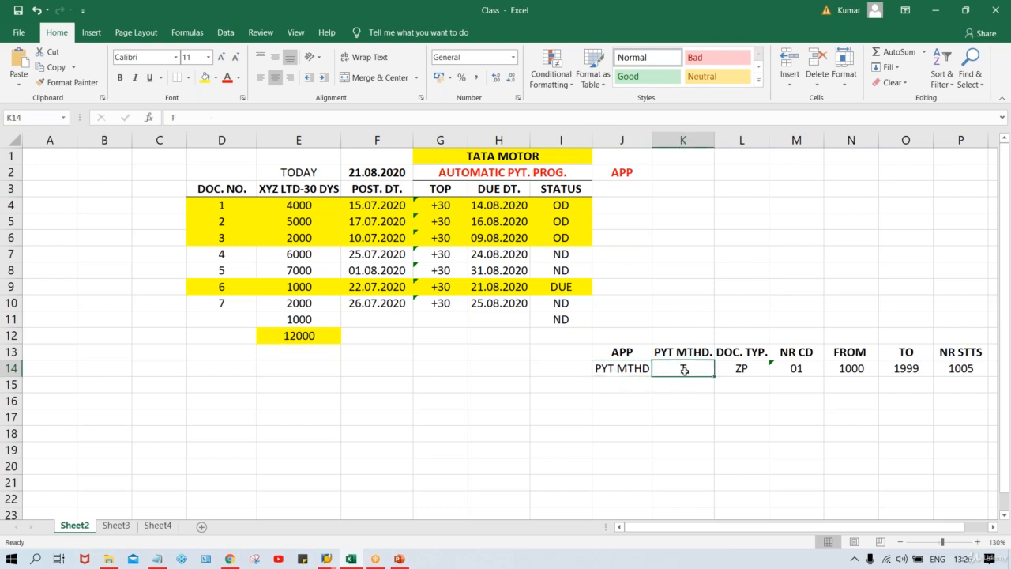
pyautogui.click(735, 372)
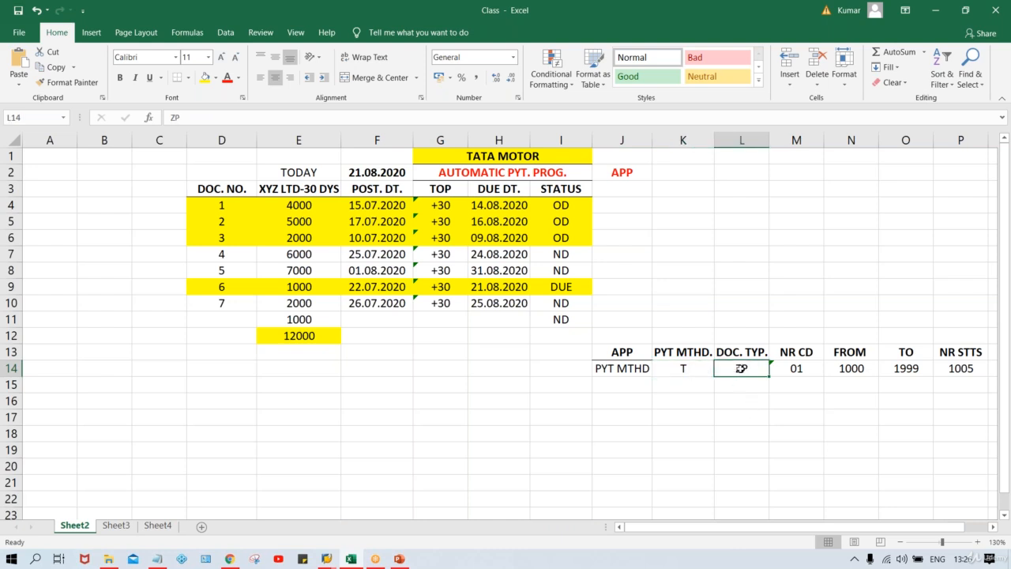
pyautogui.click(812, 369)
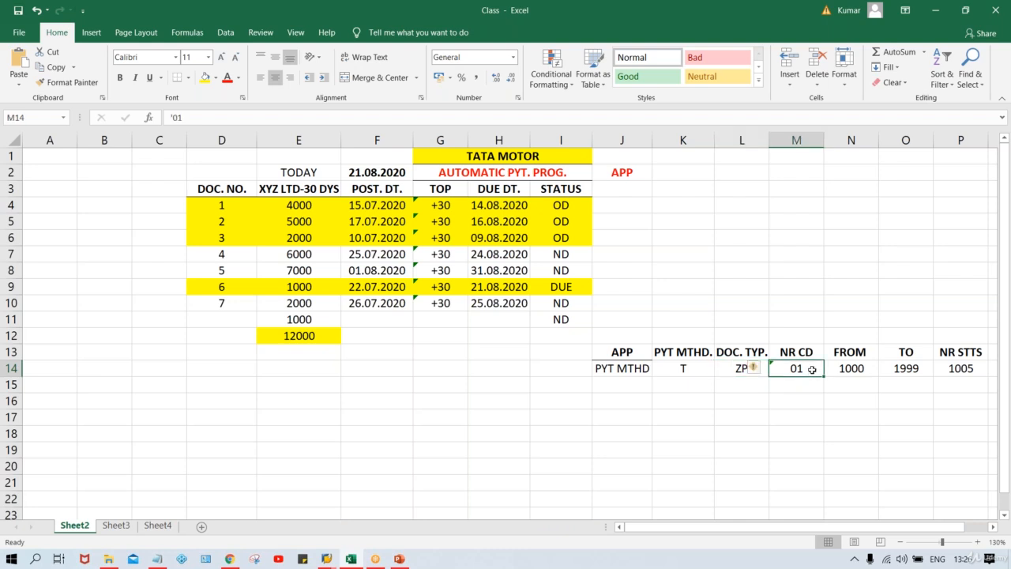
pyautogui.click(851, 371)
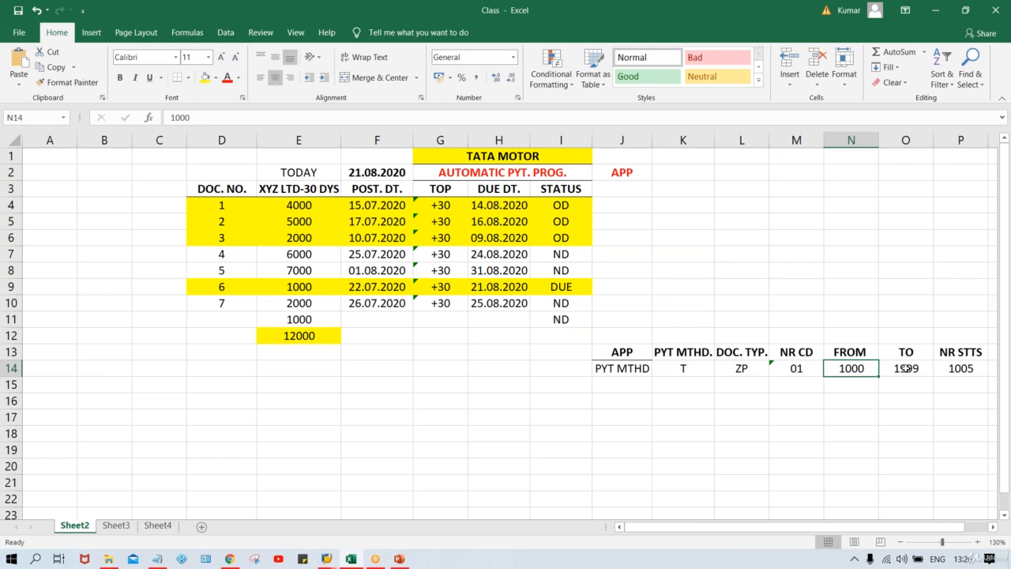
pyautogui.click(905, 369)
pyautogui.click(850, 369)
pyautogui.click(904, 368)
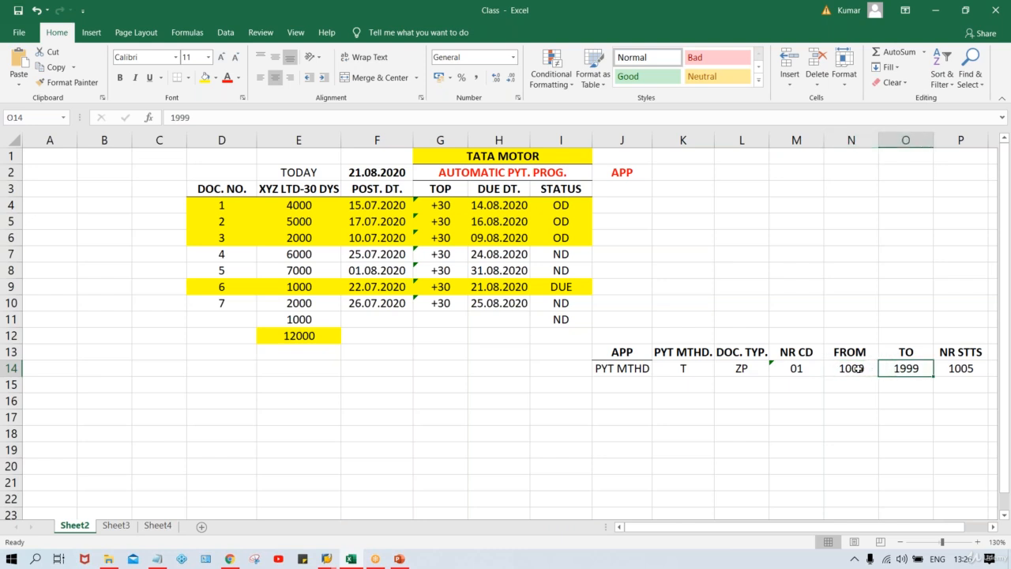
pyautogui.click(857, 369)
pyautogui.click(910, 369)
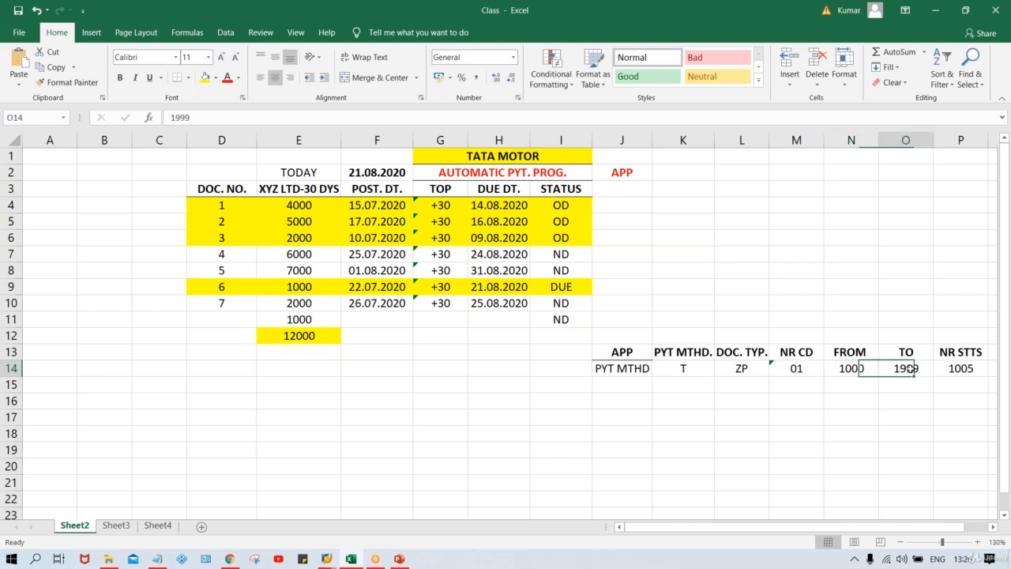
pyautogui.click(962, 370)
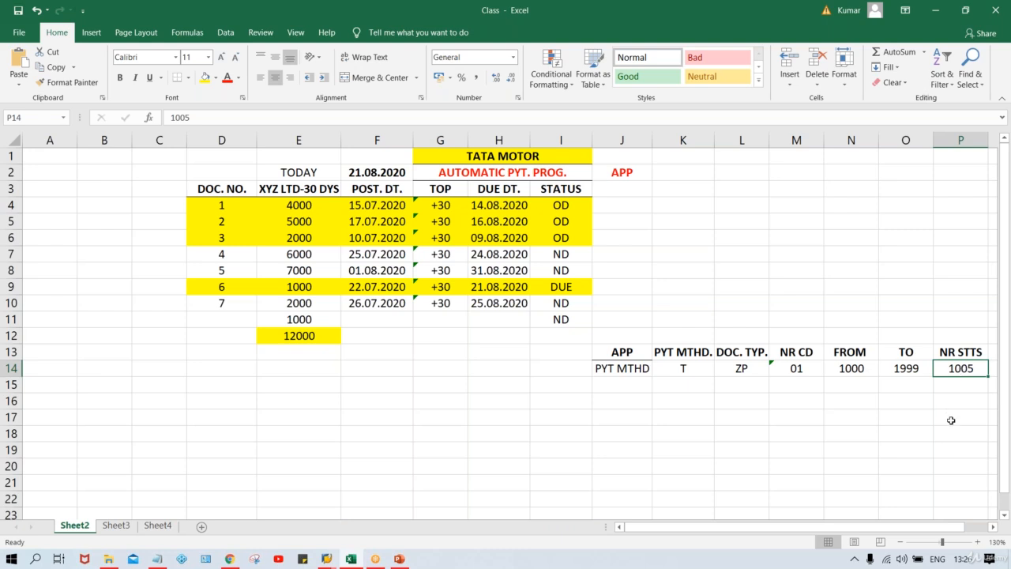
# Enter the next document number 1006 in P15, below the NR STTS value
pyautogui.click(939, 385)
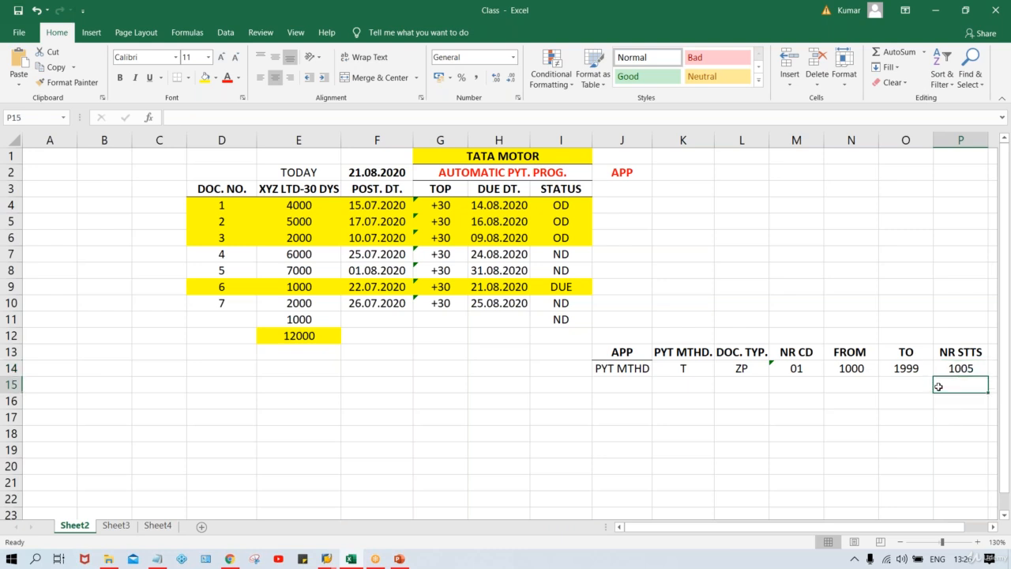
pyautogui.write('1006')
pyautogui.press('Return')
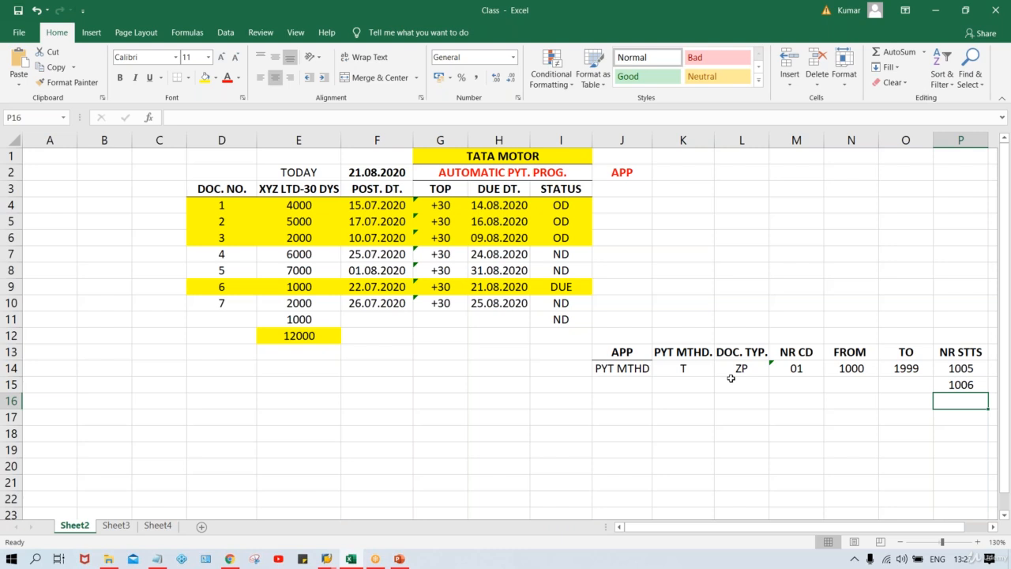
# Trace how the payment method, document type and number range in J14:O14 lead to the next number in P15
pyautogui.click(625, 372)
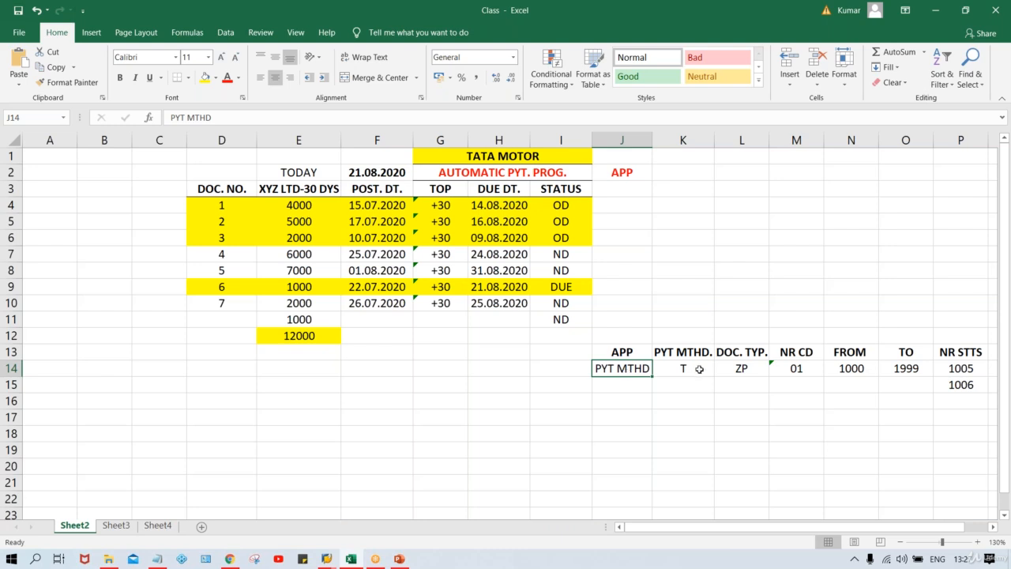
pyautogui.click(620, 386)
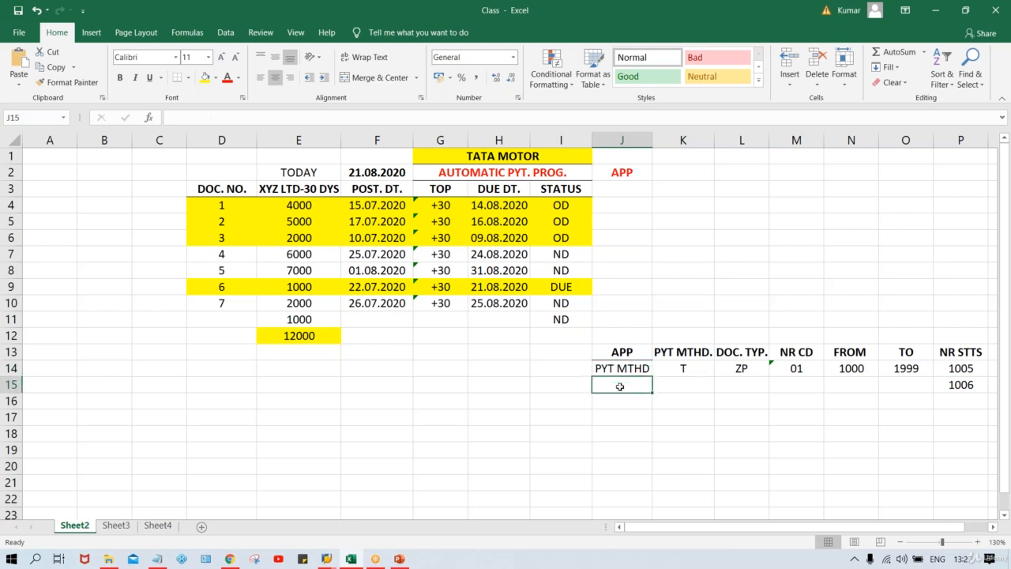
pyautogui.click(674, 385)
pyautogui.click(735, 385)
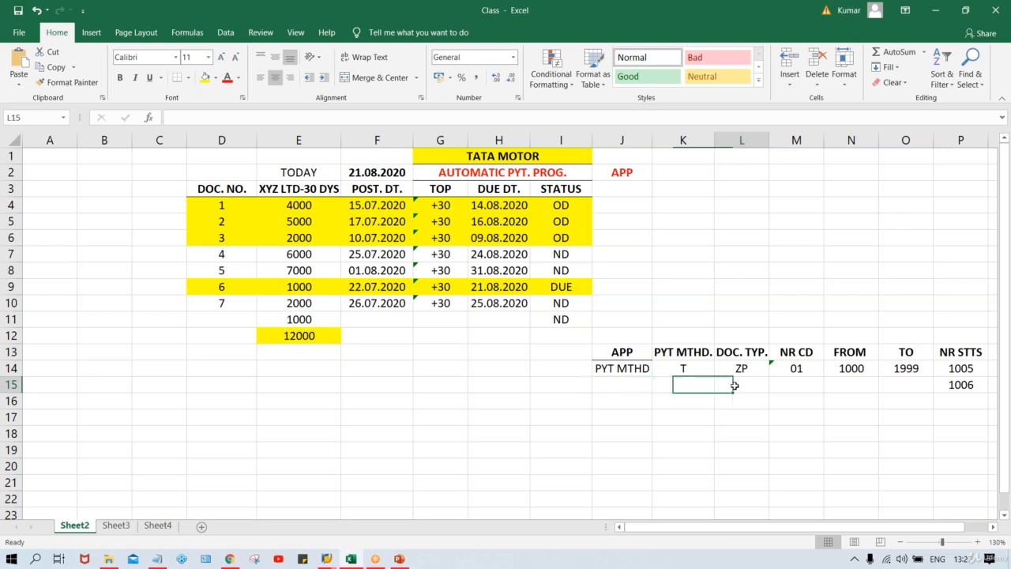
pyautogui.click(807, 384)
pyautogui.click(865, 383)
pyautogui.click(909, 383)
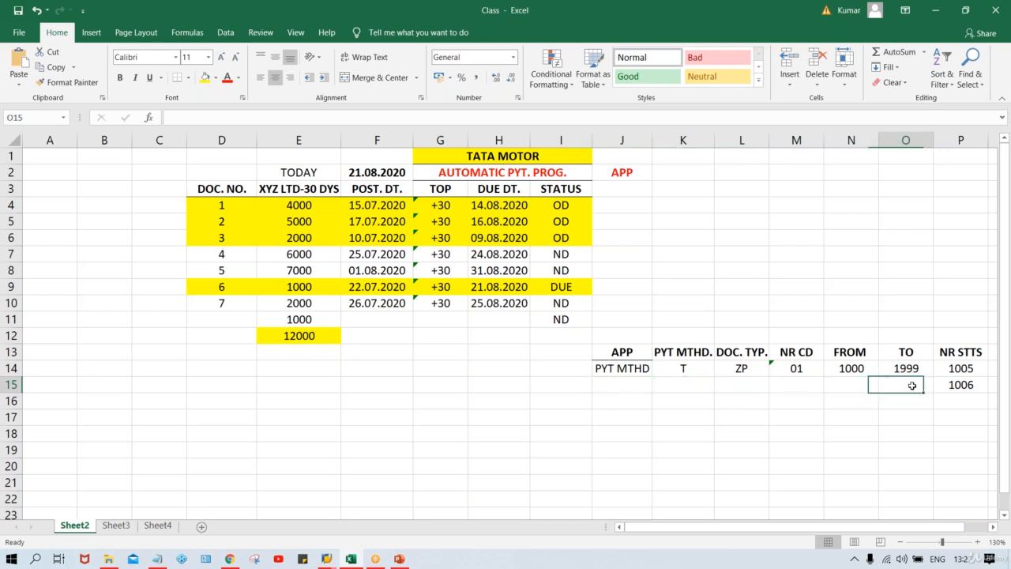
pyautogui.click(963, 385)
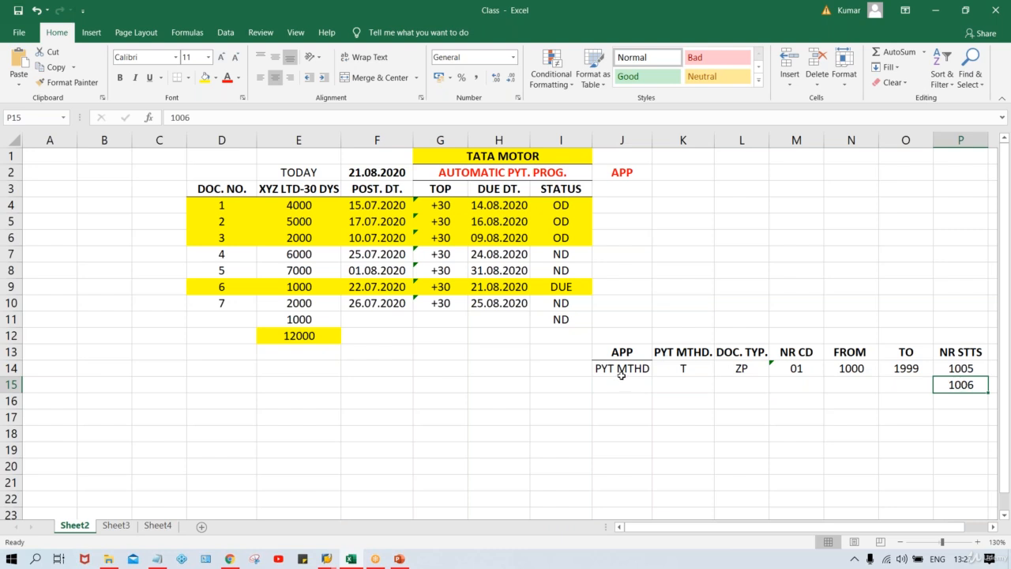
pyautogui.click(743, 374)
pyautogui.click(797, 371)
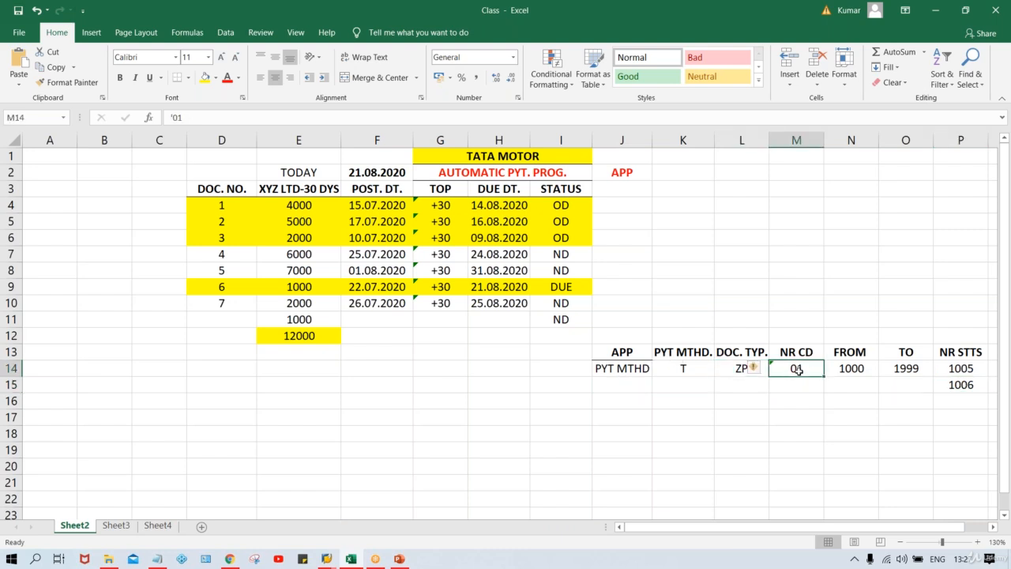
pyautogui.click(849, 369)
pyautogui.click(900, 368)
pyautogui.click(864, 370)
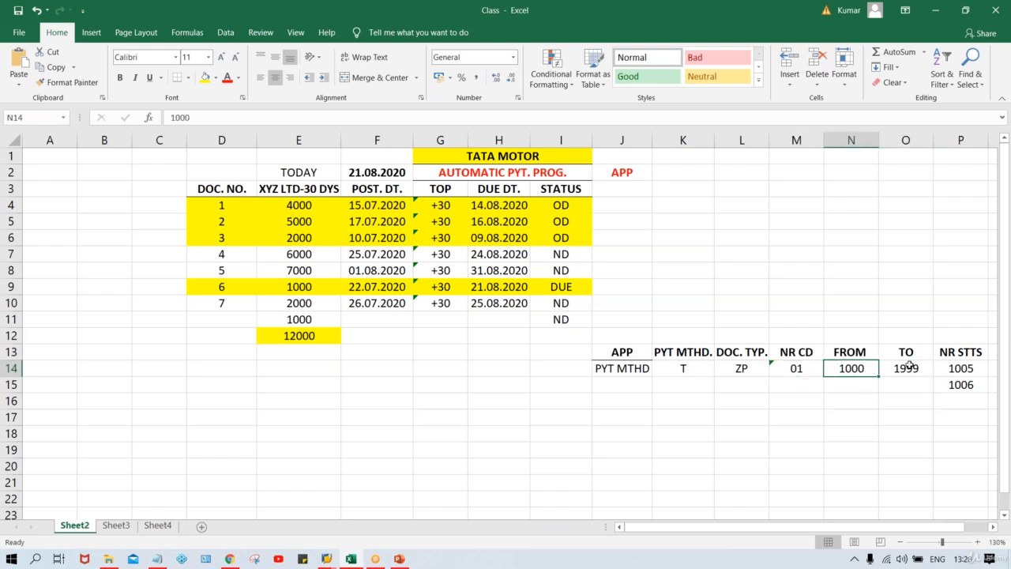
pyautogui.click(958, 369)
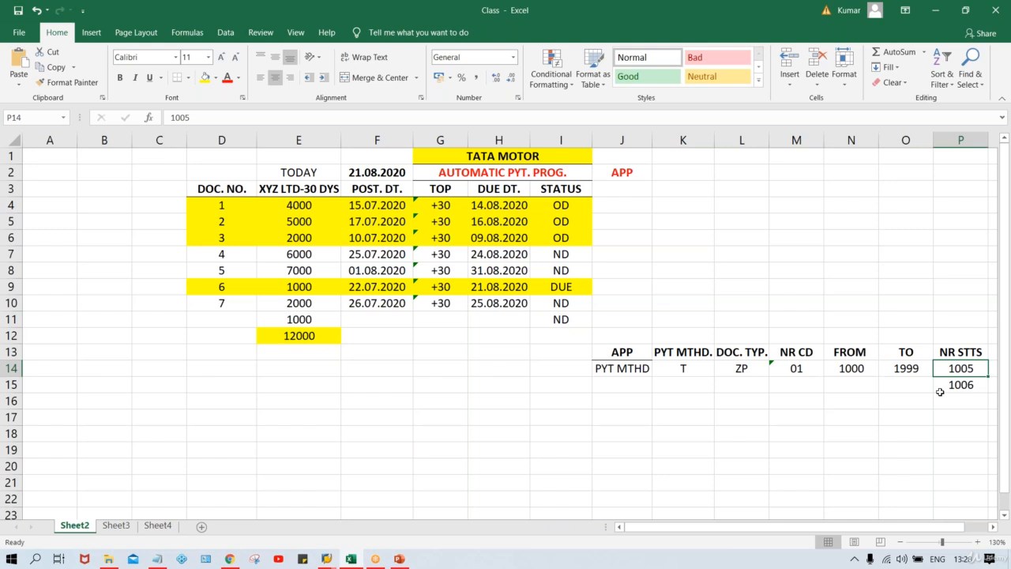
pyautogui.click(963, 385)
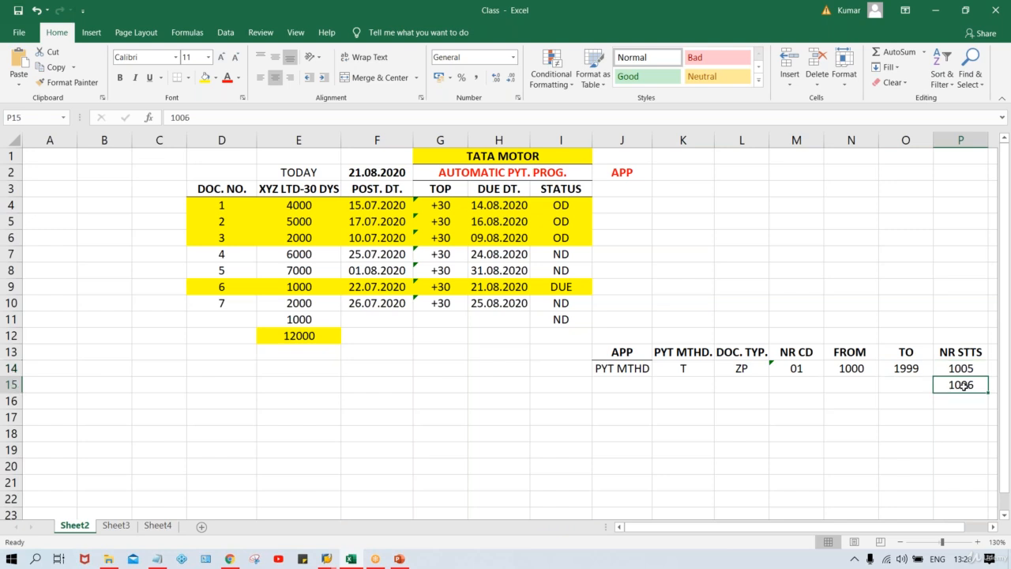
pyautogui.click(839, 270)
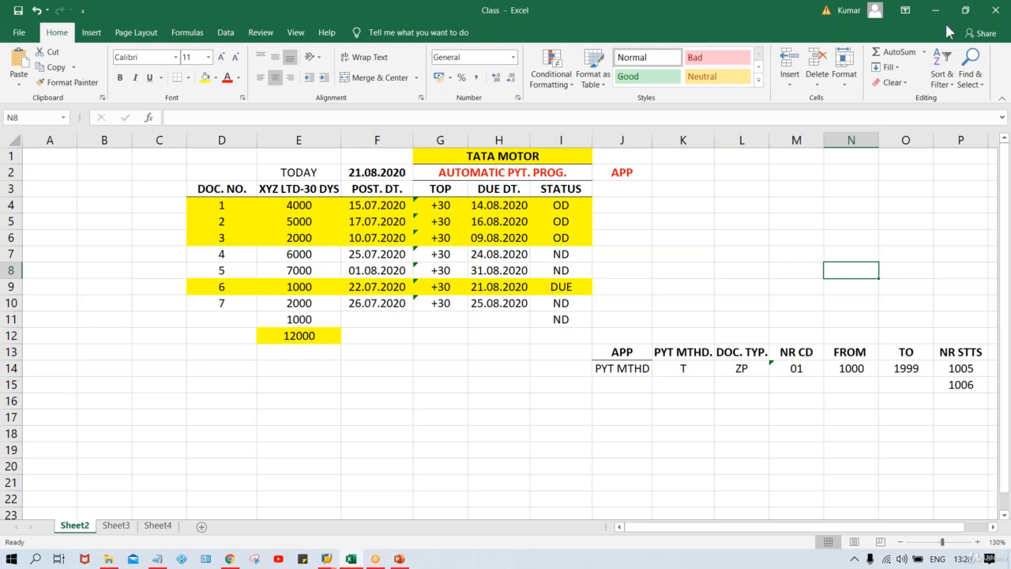
pyautogui.hotkey('alt', 'Tab')
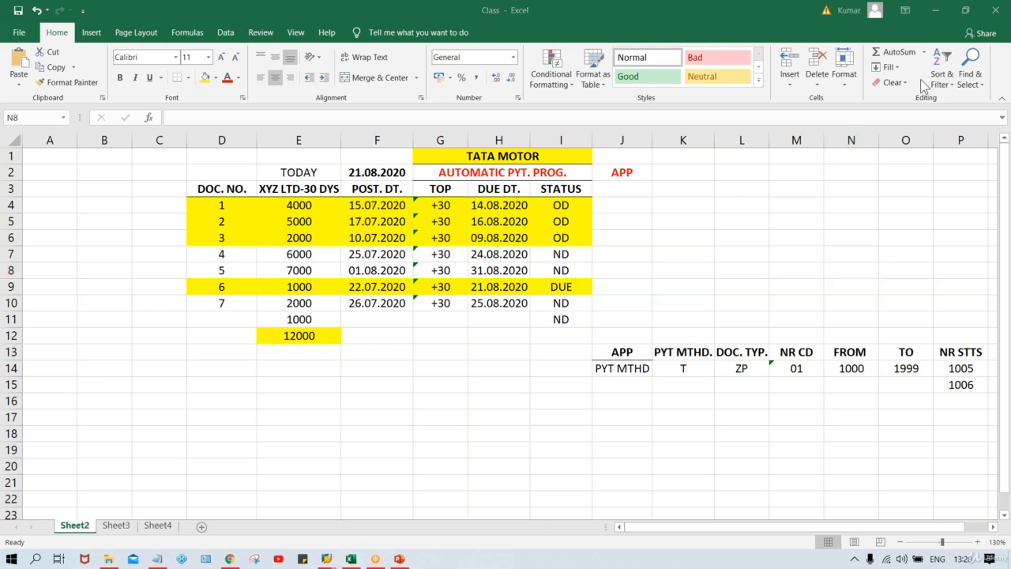